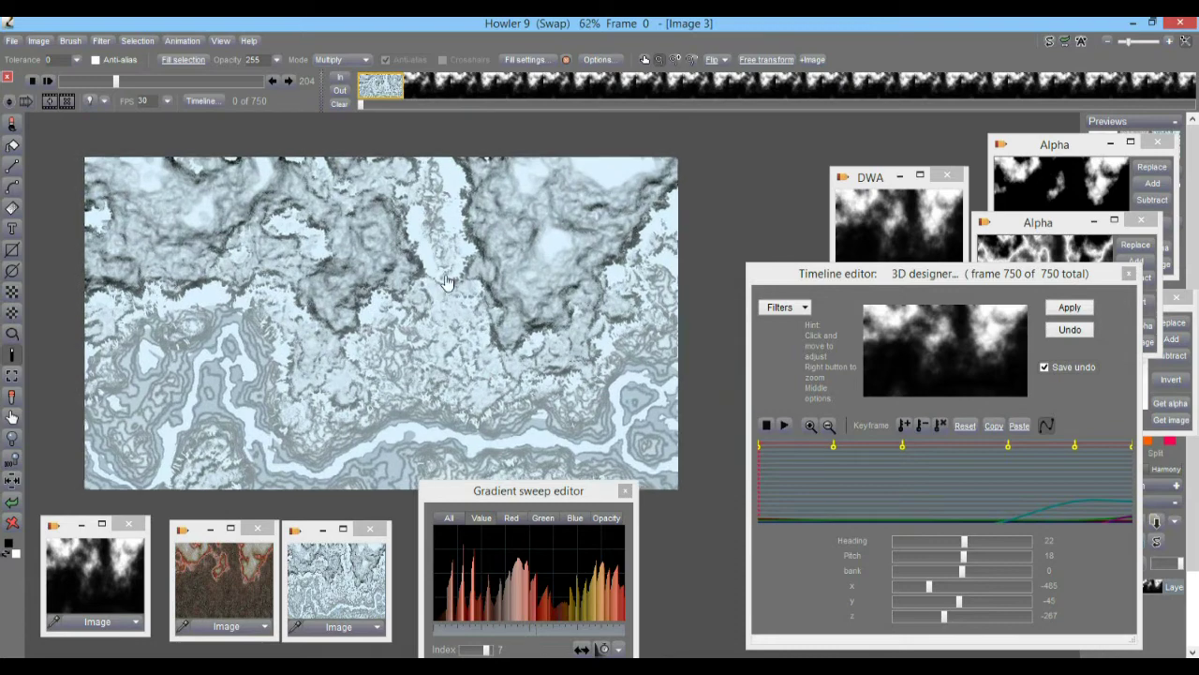
pyautogui.moveTo(402, 361); pyautogui.dragTo(483, 361)
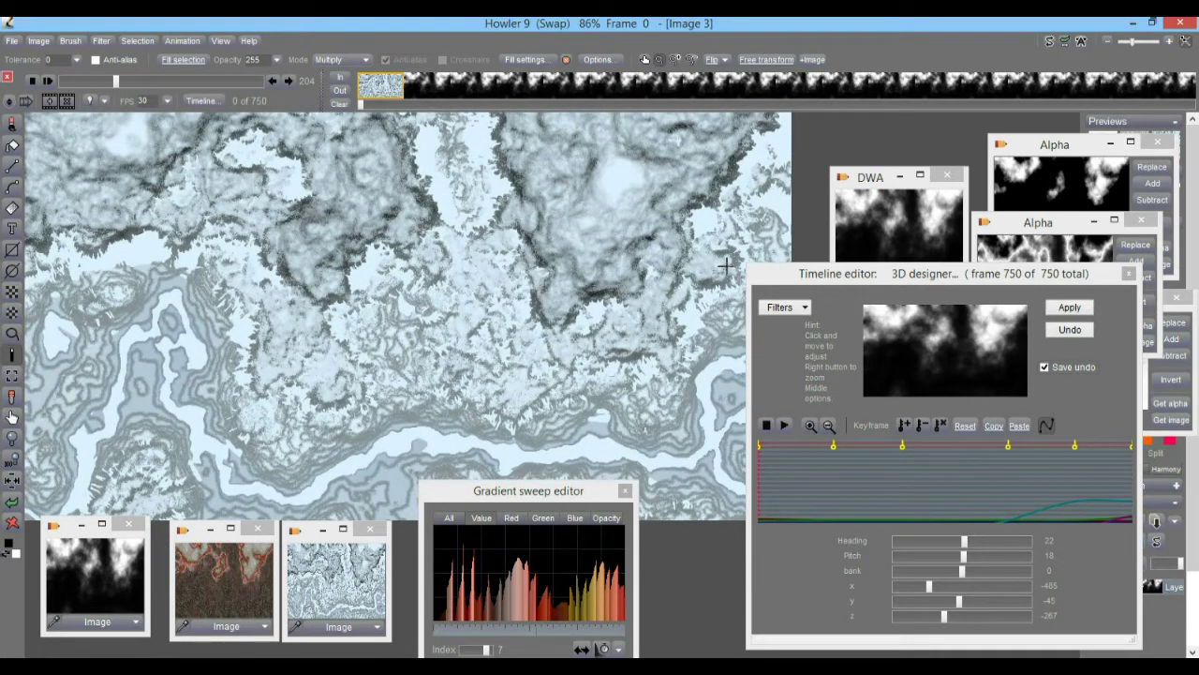
pyautogui.click(181, 43)
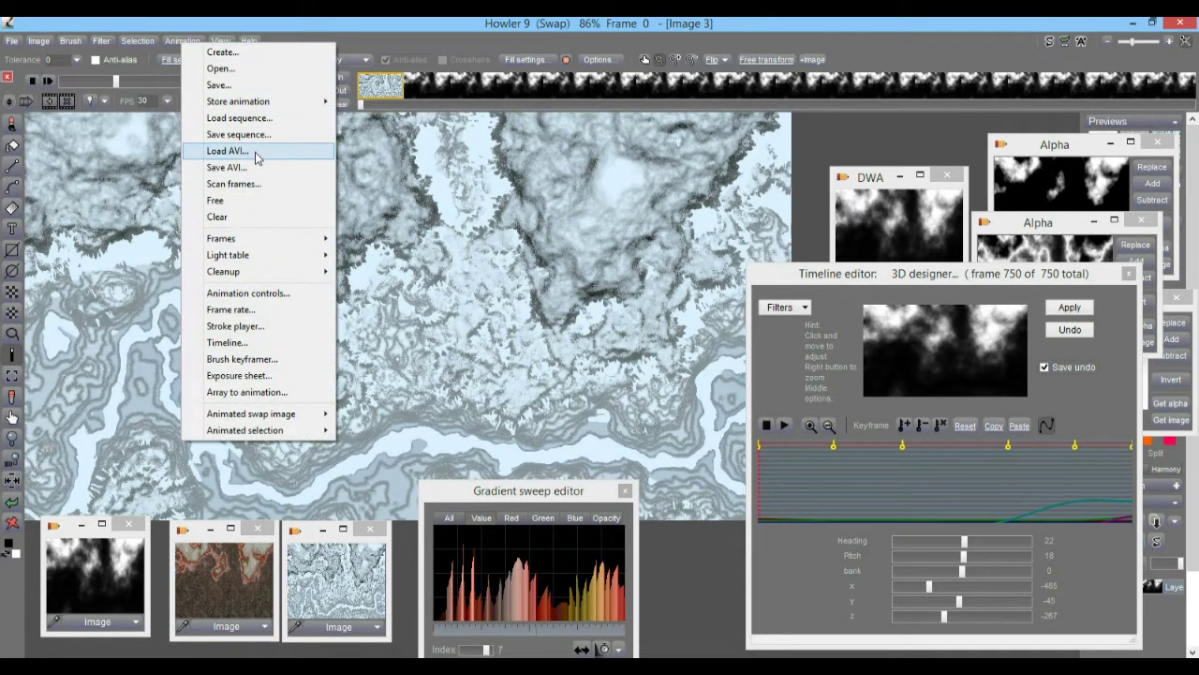
pyautogui.click(352, 20)
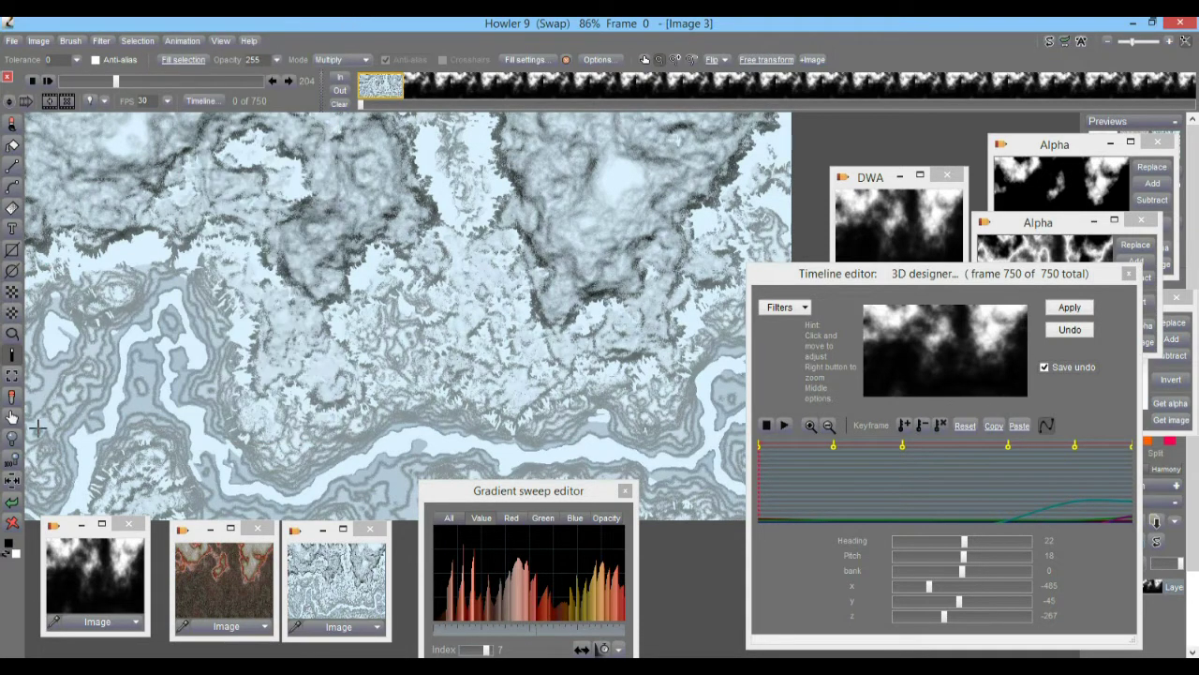
# Toggle repeatedly between the swap texture image and the main height map, finishing on the main image
pyautogui.click(15, 498)
pyautogui.click(15, 498)
pyautogui.click(15, 499)
pyautogui.click(16, 499)
pyautogui.click(15, 499)
pyautogui.click(15, 498)
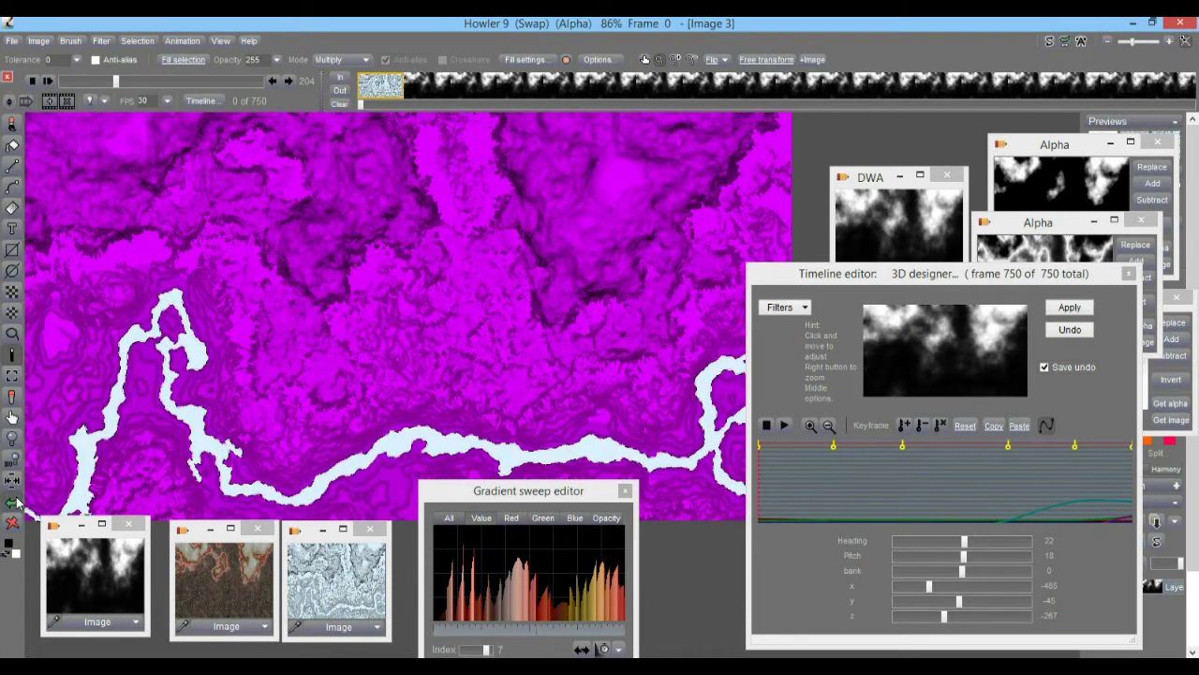
pyautogui.click(15, 498)
pyautogui.click(15, 498)
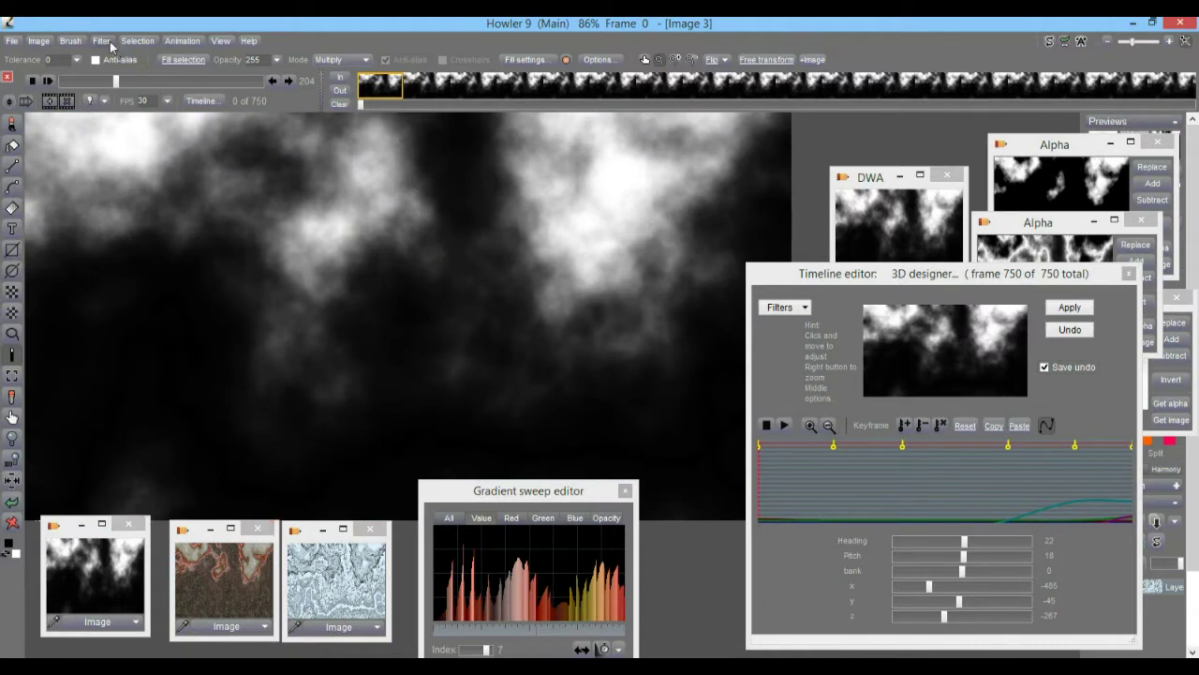
# Start saving the animation as an AVI and browse the rugged badlands folder for existing renders
pyautogui.click(181, 41)
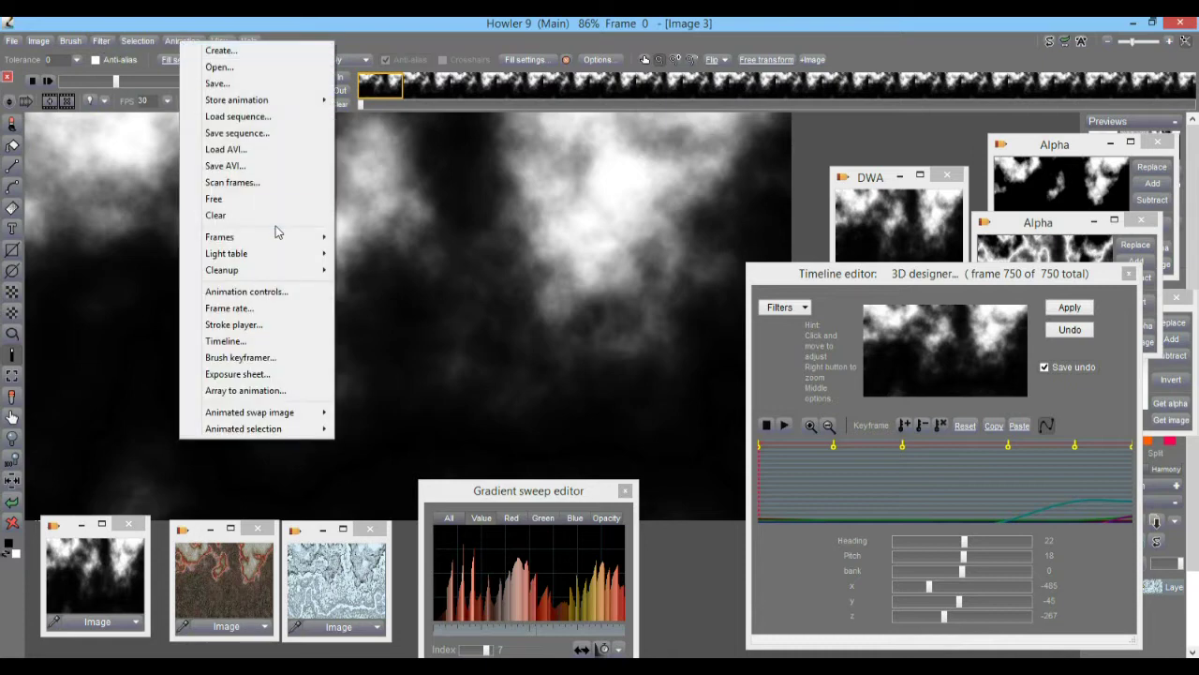
pyautogui.click(258, 166)
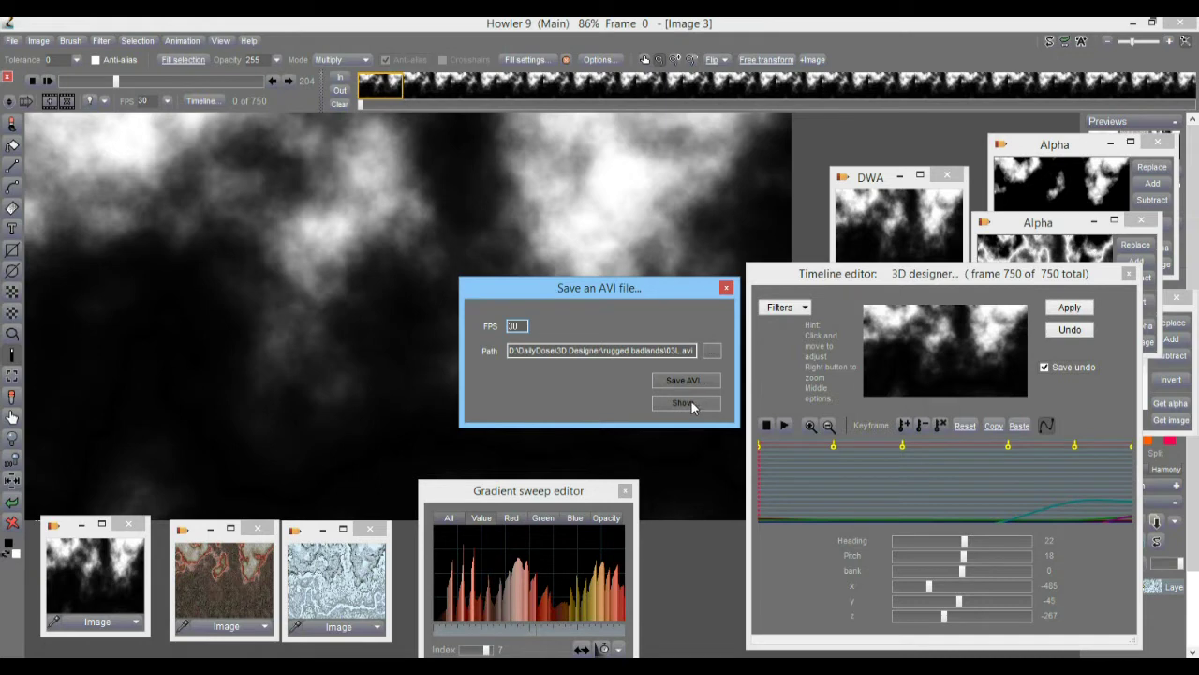
pyautogui.click(712, 351)
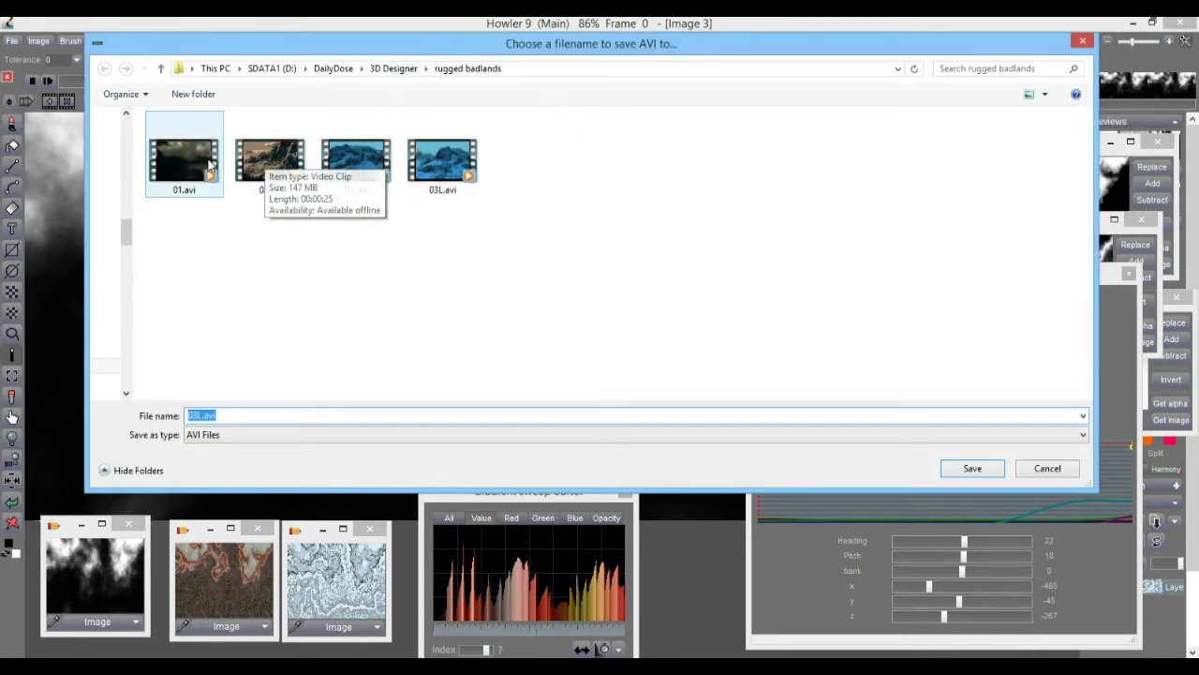
# Play the rendered video 02.avi from the rugged badlands folder, and close the player after viewing it
pyautogui.click(257, 159)
pyautogui.rightClick(240, 153)
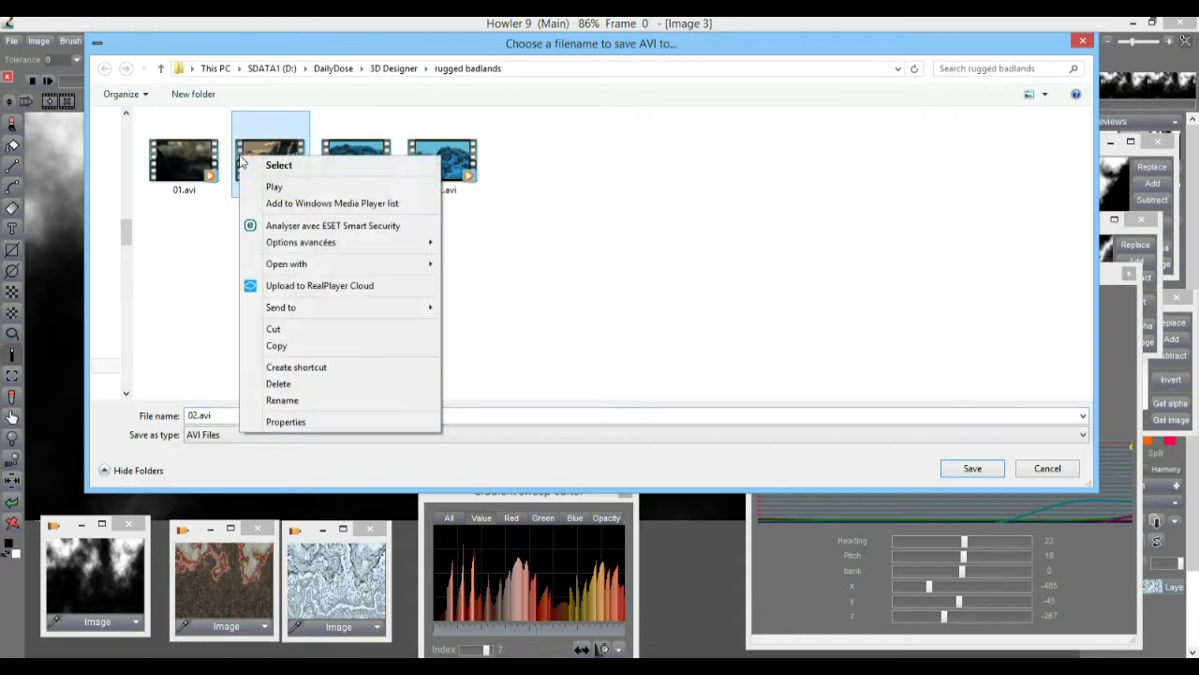
pyautogui.click(301, 189)
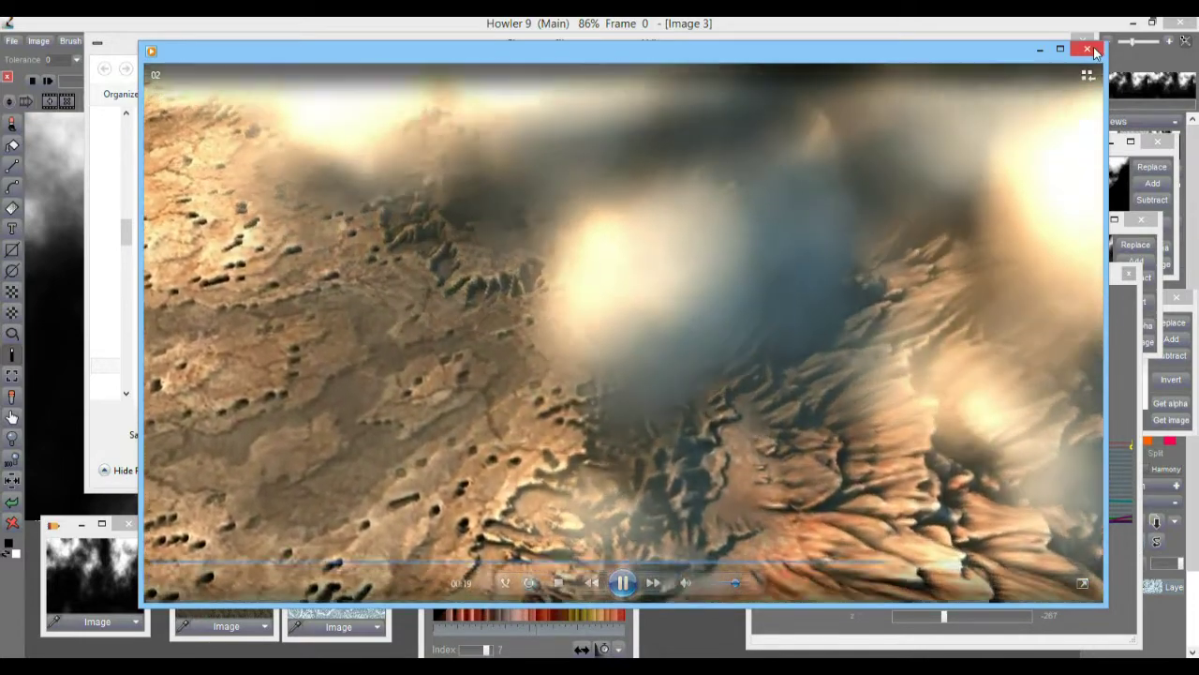
pyautogui.click(1090, 49)
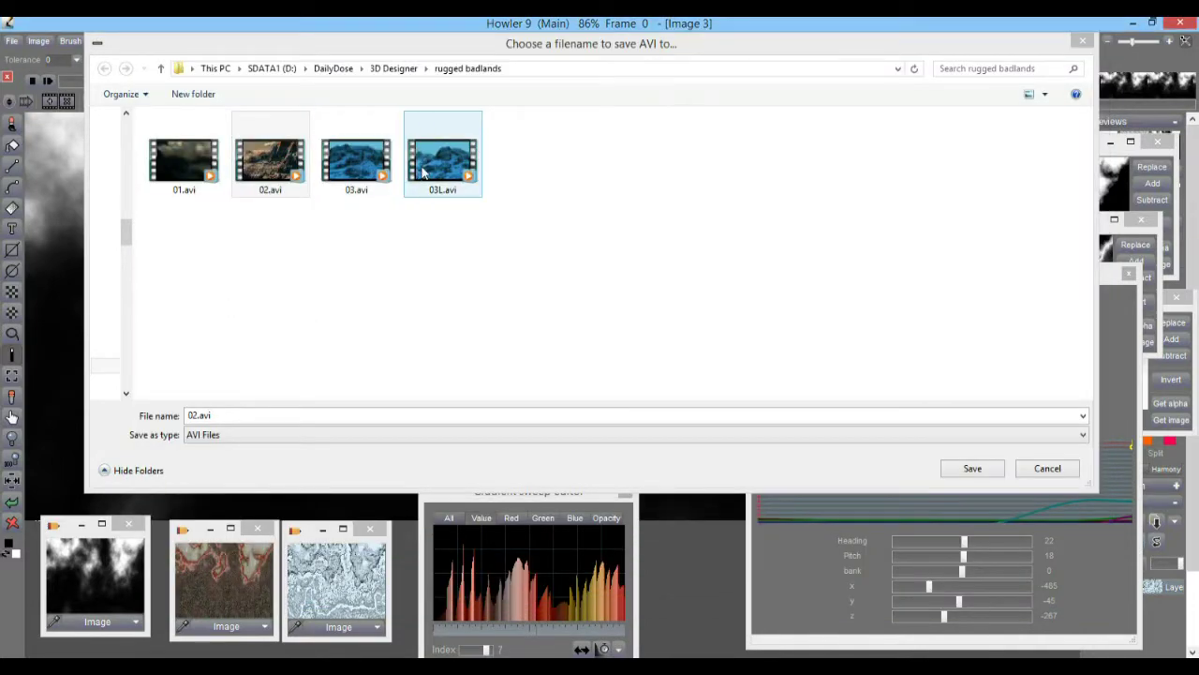
# Show the AVI files with their details and compare the sizes of 02.avi, 03L.avi and 03.avi
pyautogui.rightClick(271, 161)
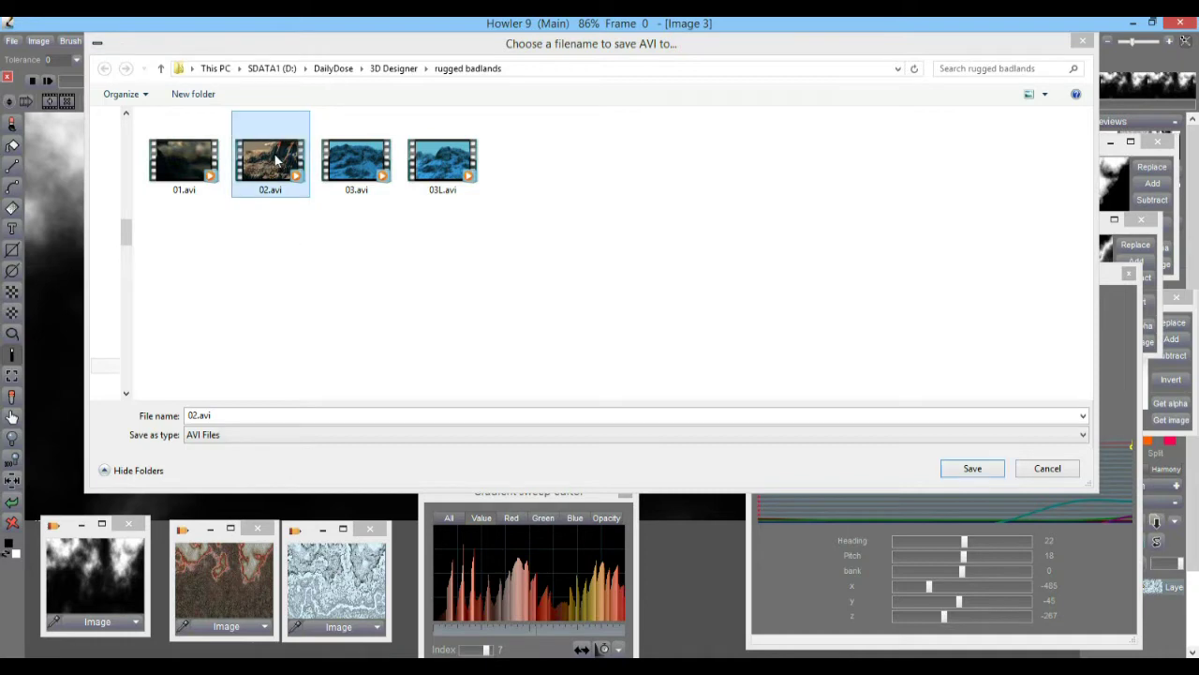
pyautogui.click(740, 199)
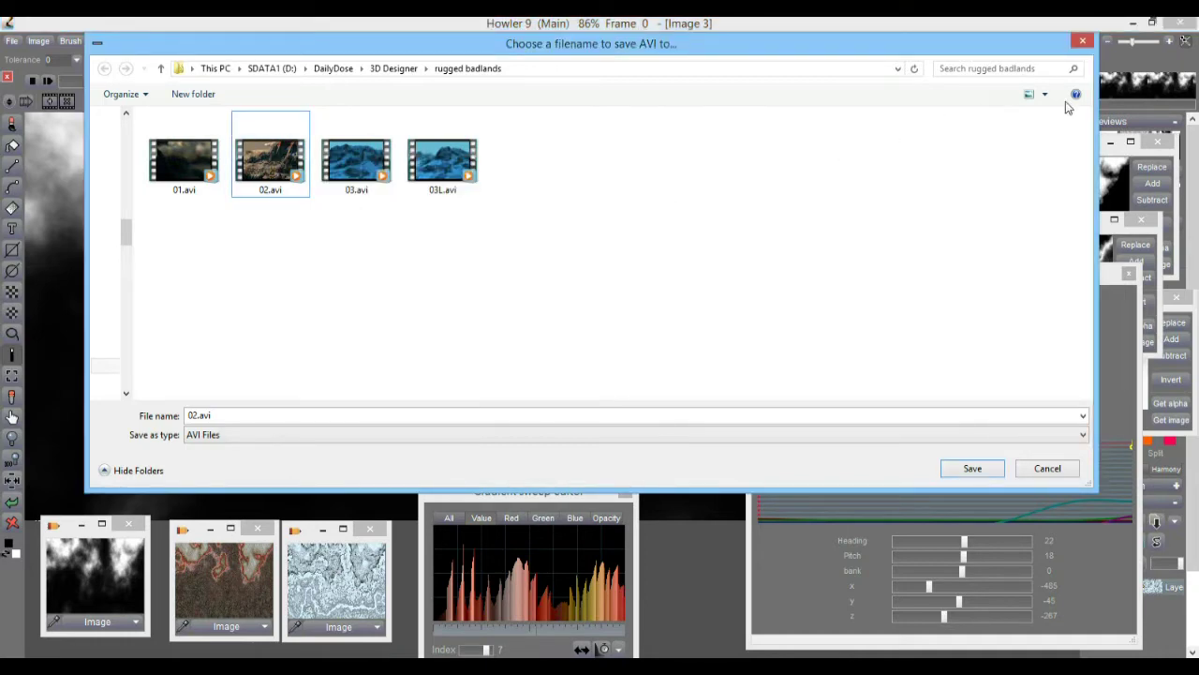
pyautogui.click(1046, 95)
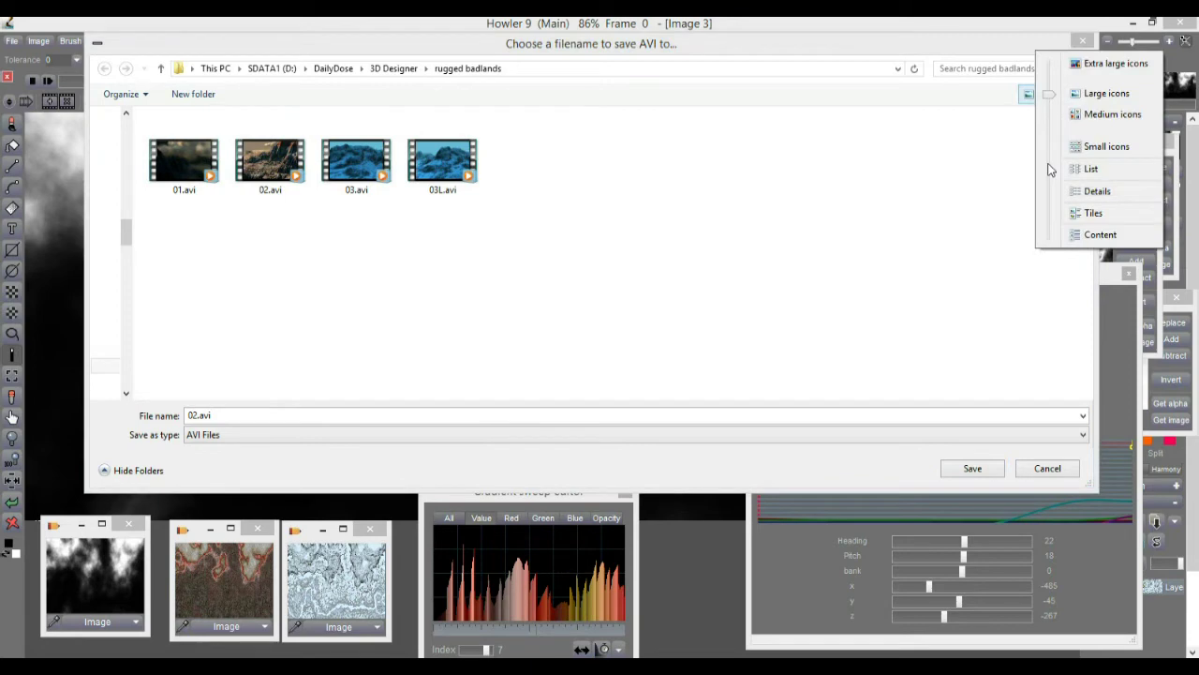
pyautogui.click(1097, 192)
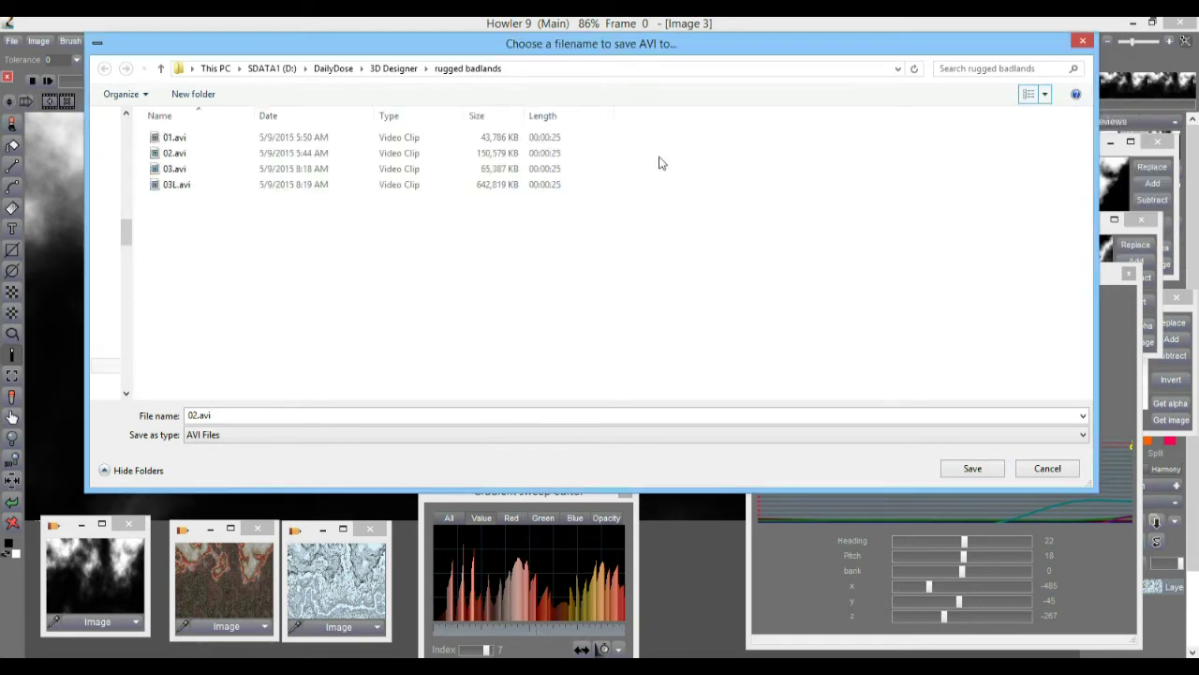
pyautogui.click(506, 155)
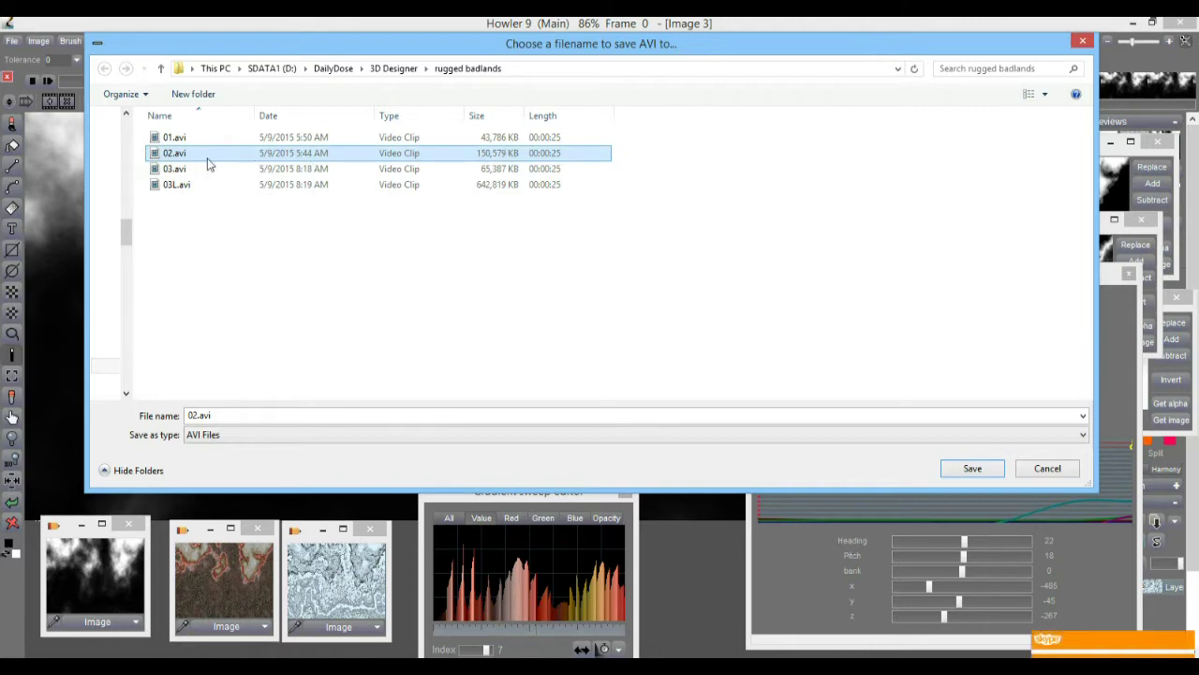
pyautogui.keyDown('ctrl'); pyautogui.click(186, 185); pyautogui.keyUp('ctrl')
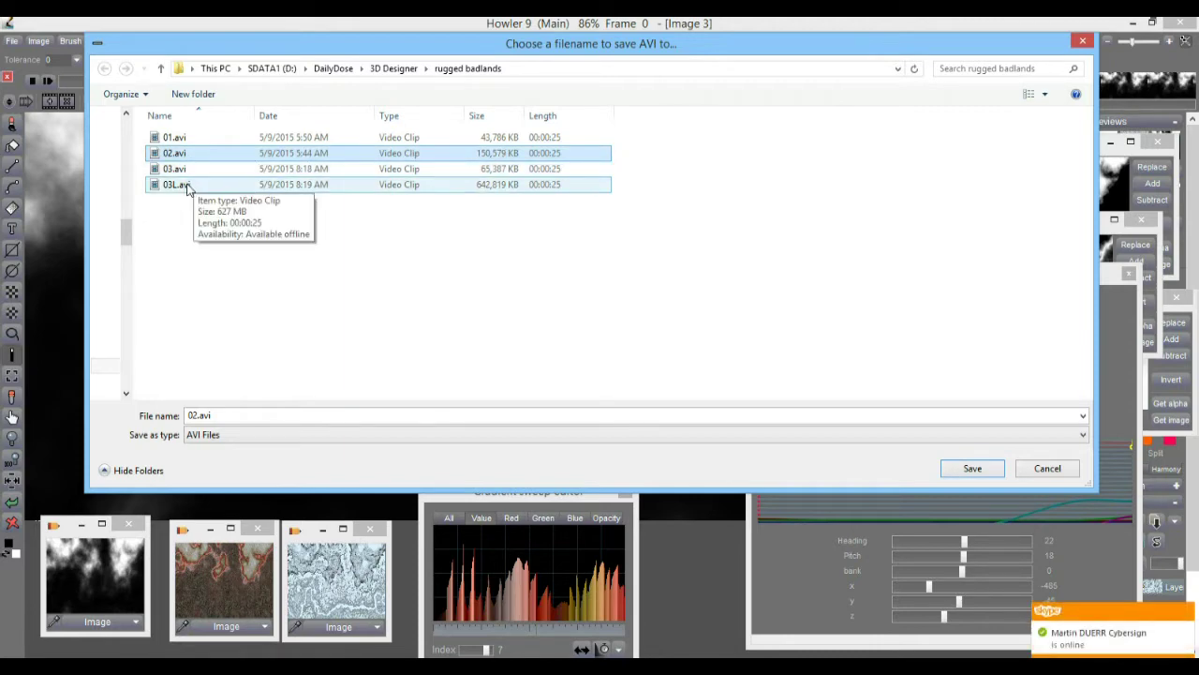
pyautogui.click(186, 186)
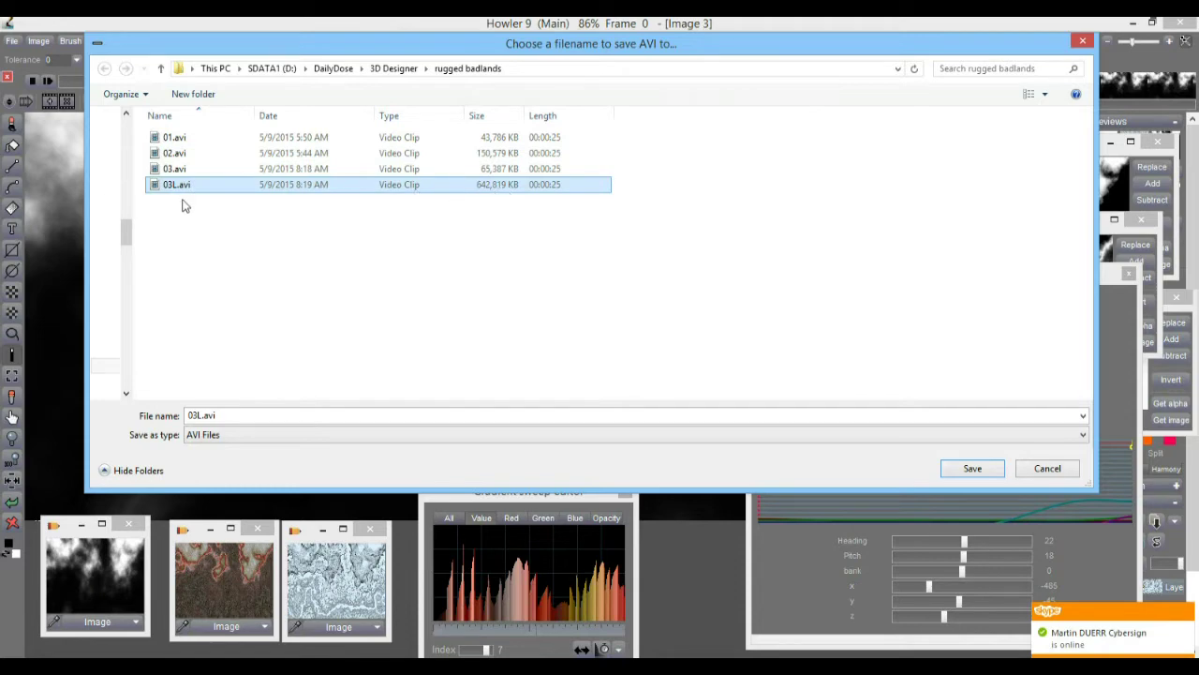
pyautogui.keyDown('ctrl'); pyautogui.click(204, 174); pyautogui.keyUp('ctrl')
pyautogui.click(171, 172)
# Return the file list to large thumbnails and play 03.avi, closing the player after viewing it
pyautogui.keyDown('ctrl'); pyautogui.scroll(3, 222, 208); pyautogui.keyUp('ctrl')
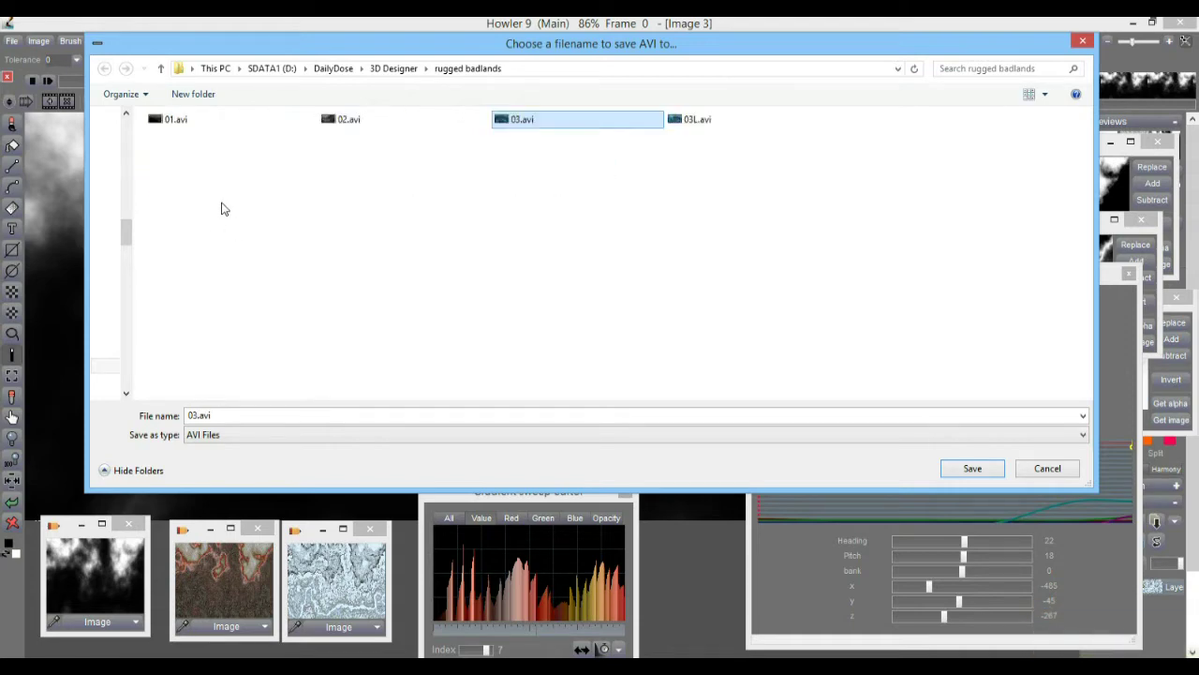
pyautogui.keyDown('ctrl'); pyautogui.scroll(1, 553, 185); pyautogui.keyUp('ctrl')
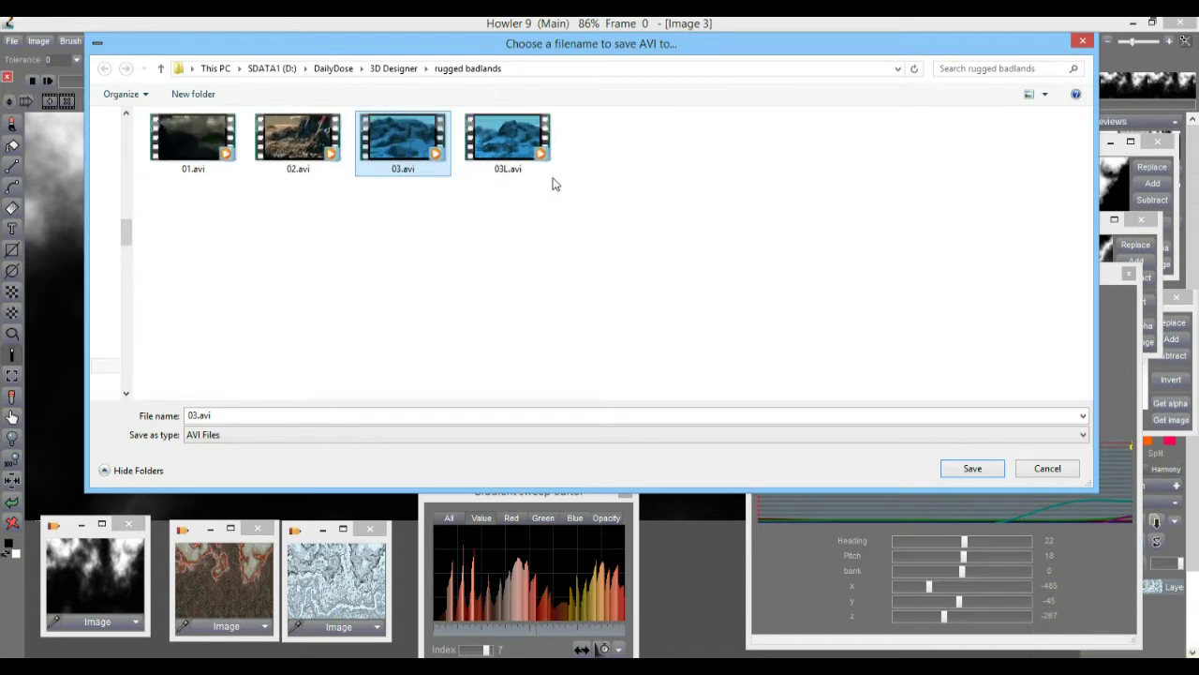
pyautogui.rightClick(403, 129)
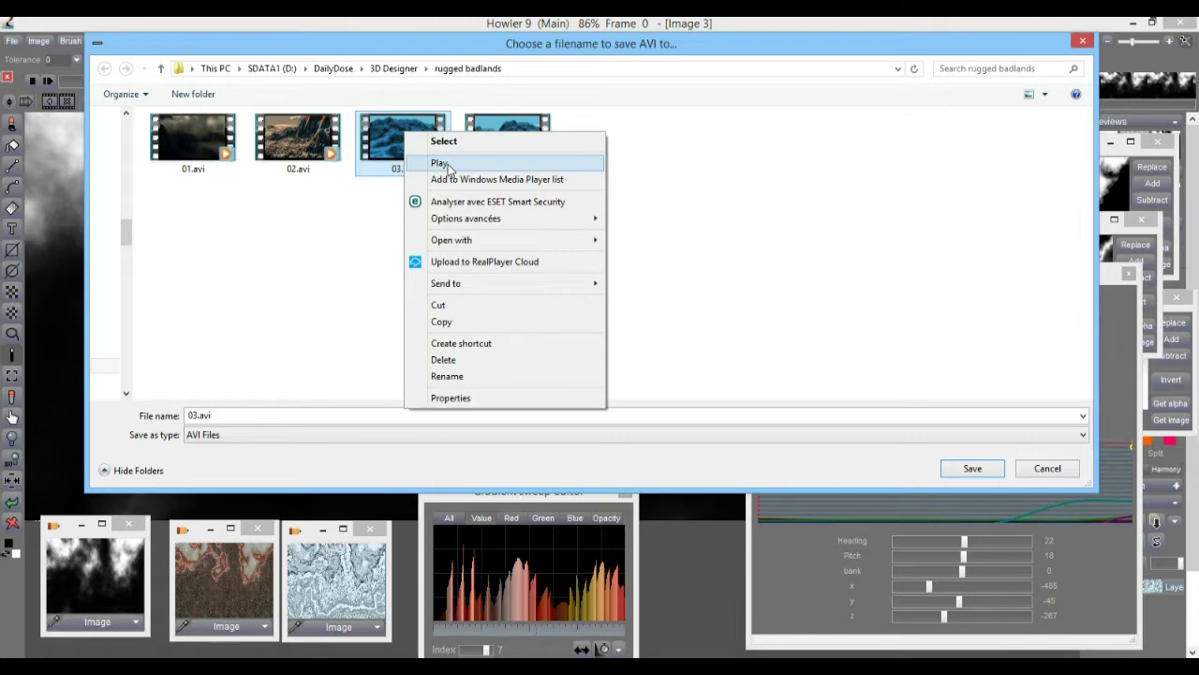
pyautogui.click(440, 163)
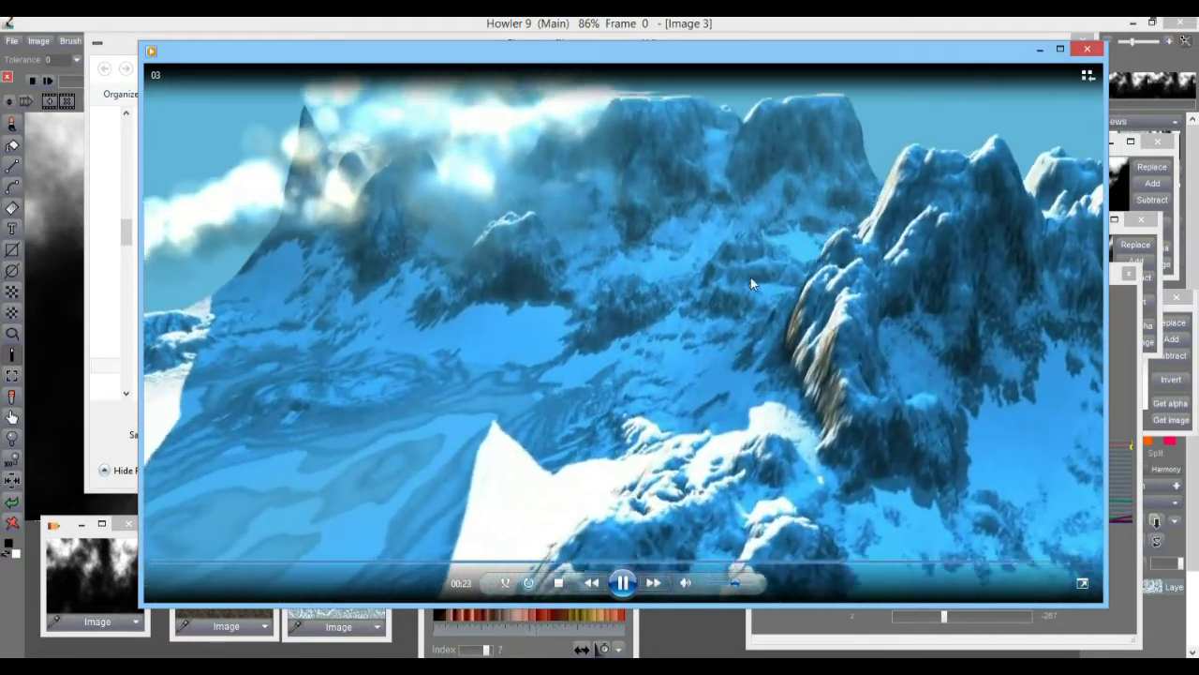
pyautogui.click(1088, 49)
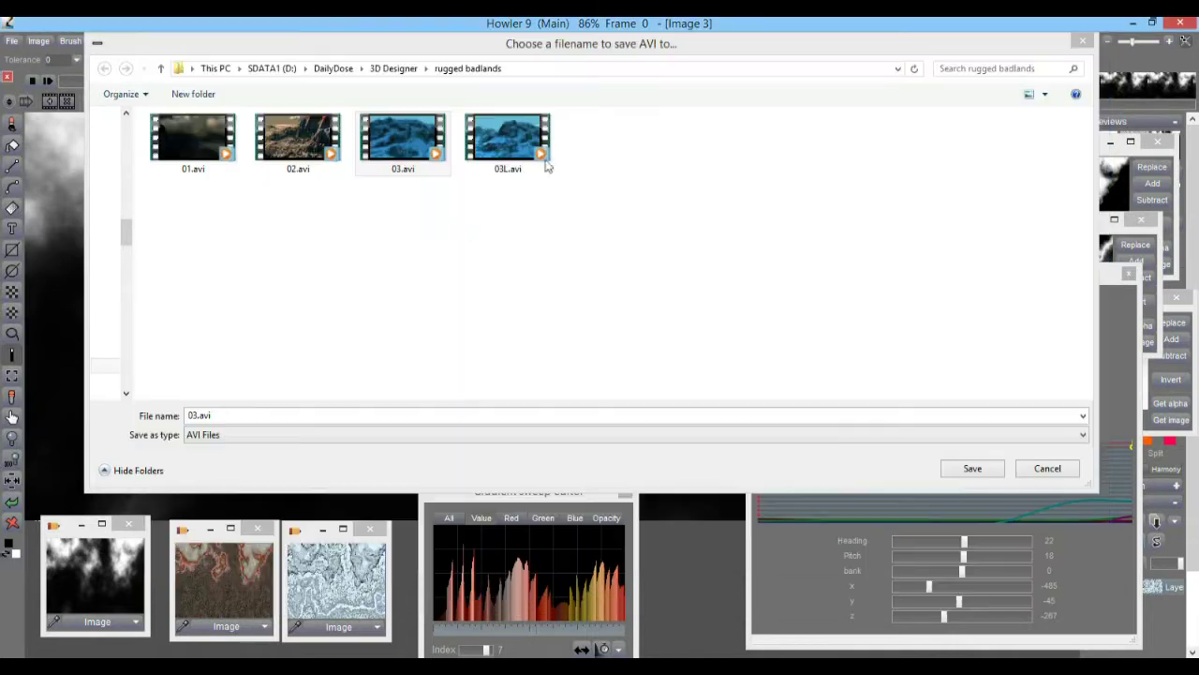
# Play the rendered video 03L.avi and close the player partway through
pyautogui.click(511, 132)
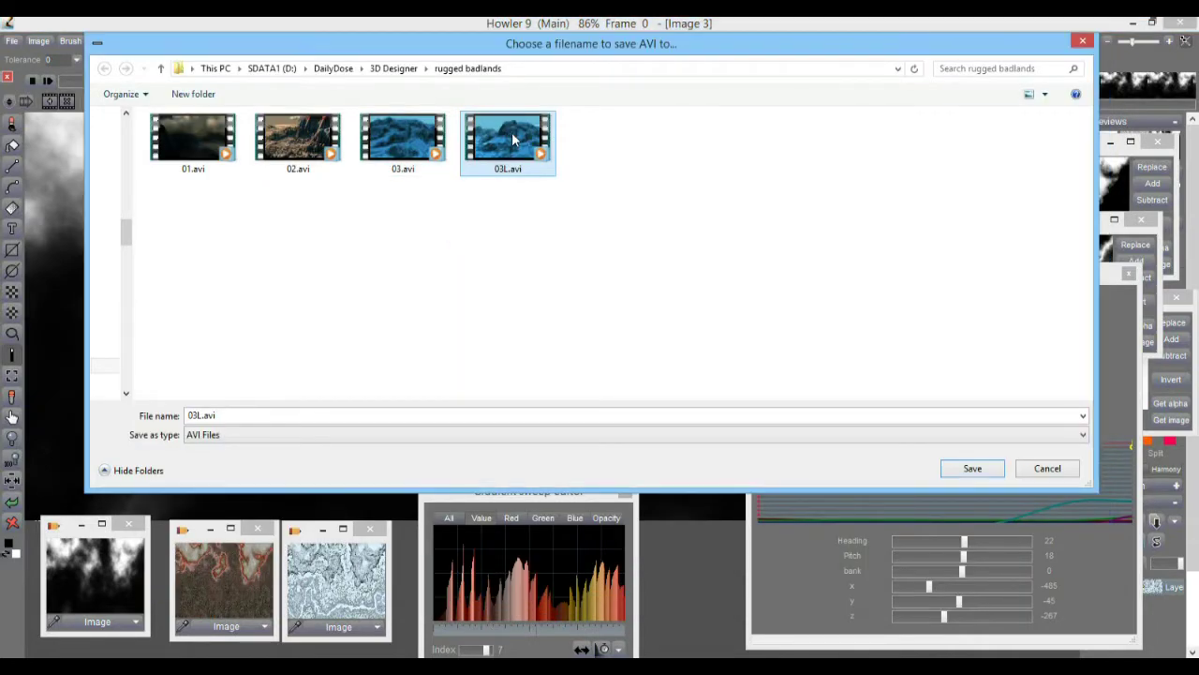
pyautogui.rightClick(512, 133)
pyautogui.click(548, 167)
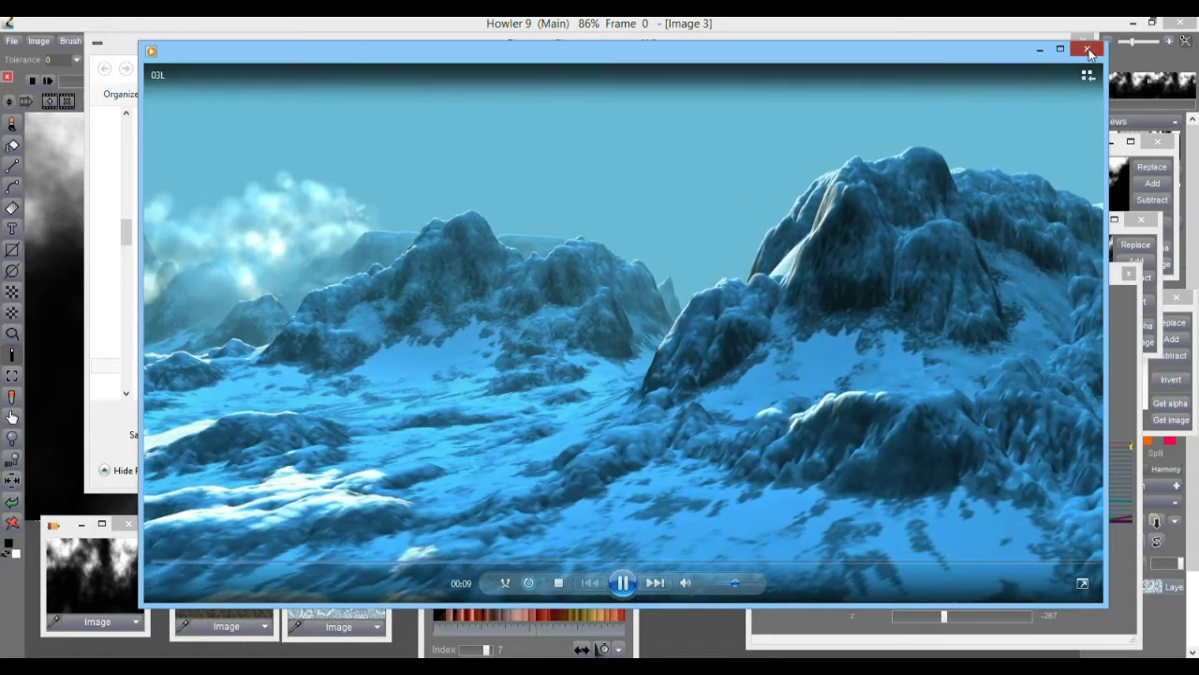
pyautogui.click(1089, 49)
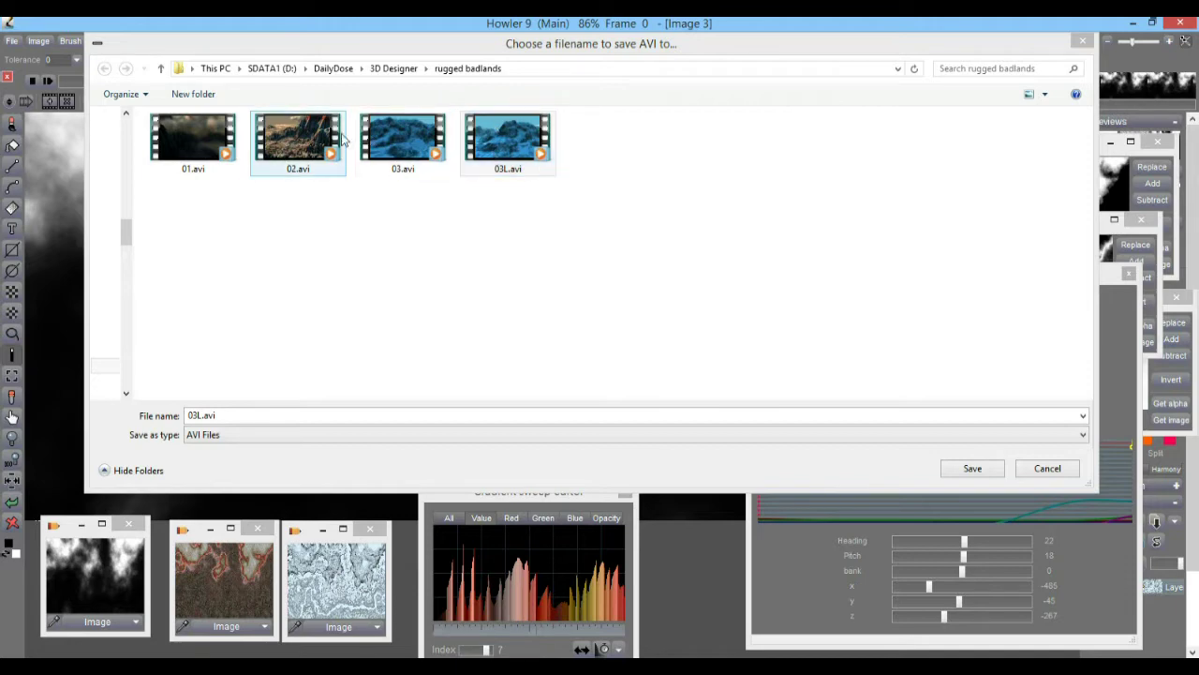
# Replay 03L.avi, pause it at 00:18 to examine the snowy mountains and clouds, and close the player
pyautogui.click(504, 135)
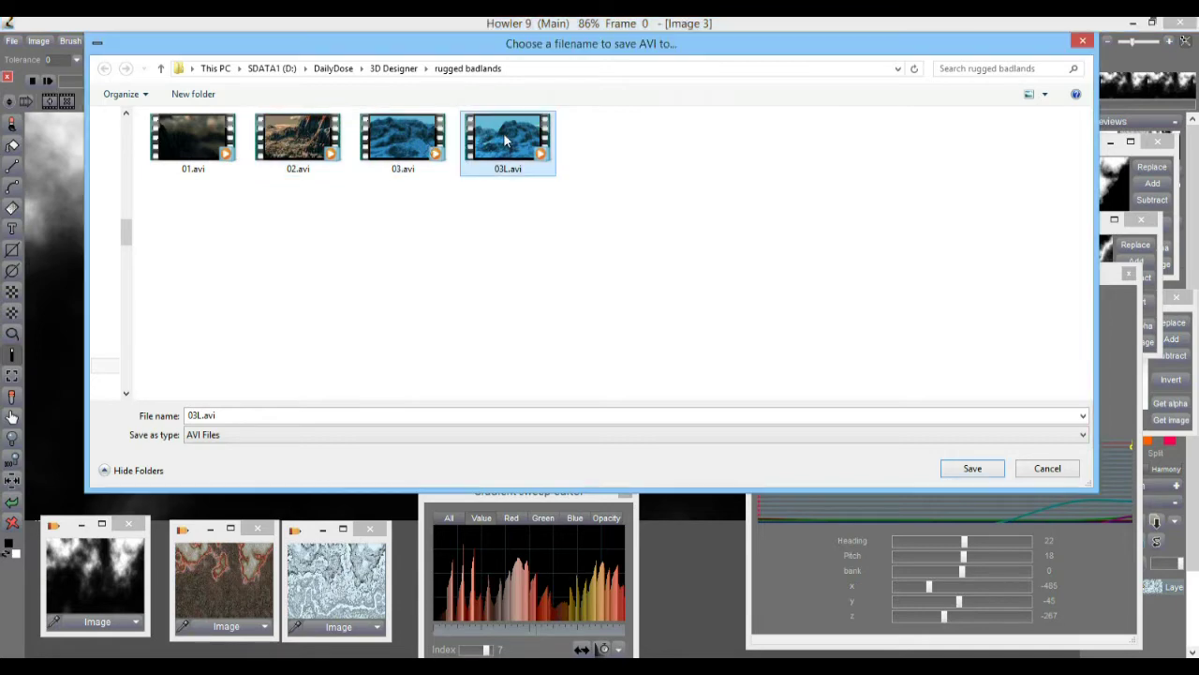
pyautogui.rightClick(503, 132)
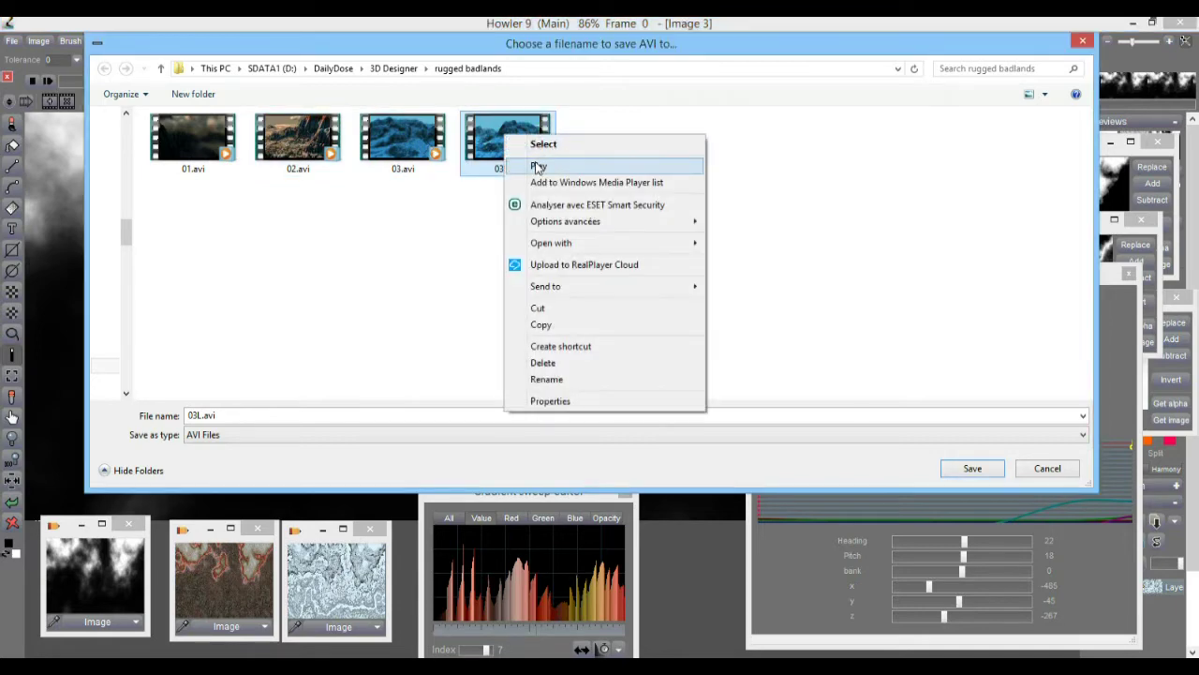
pyautogui.click(539, 167)
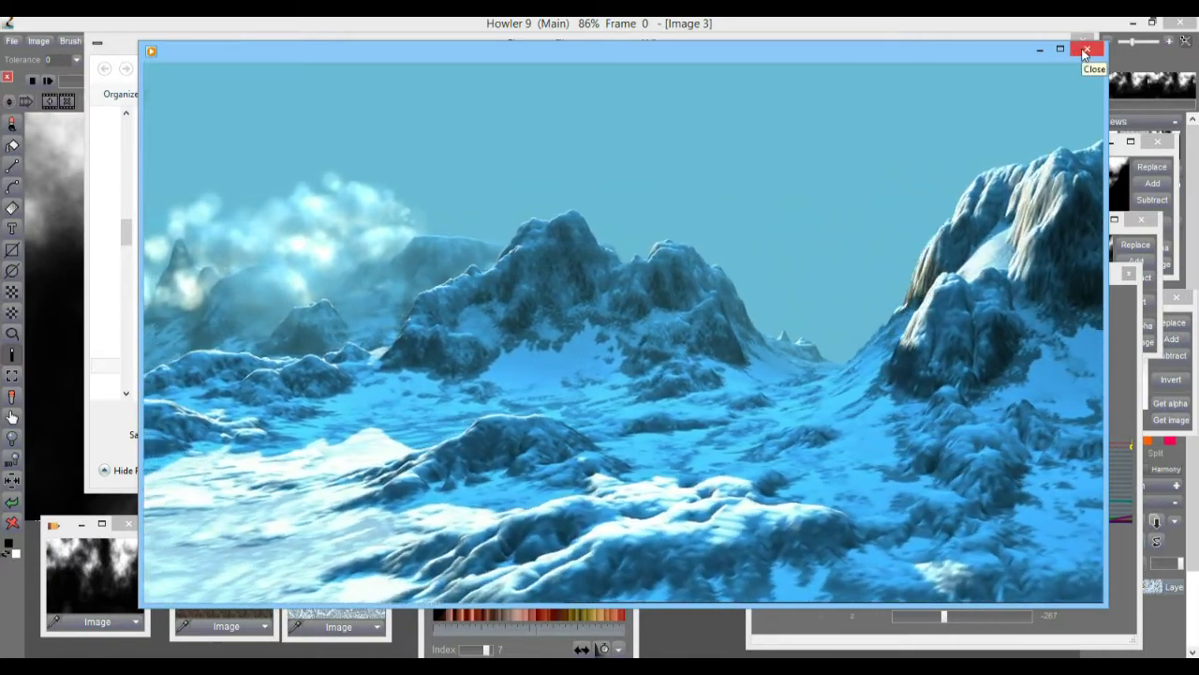
pyautogui.moveTo(623, 581)
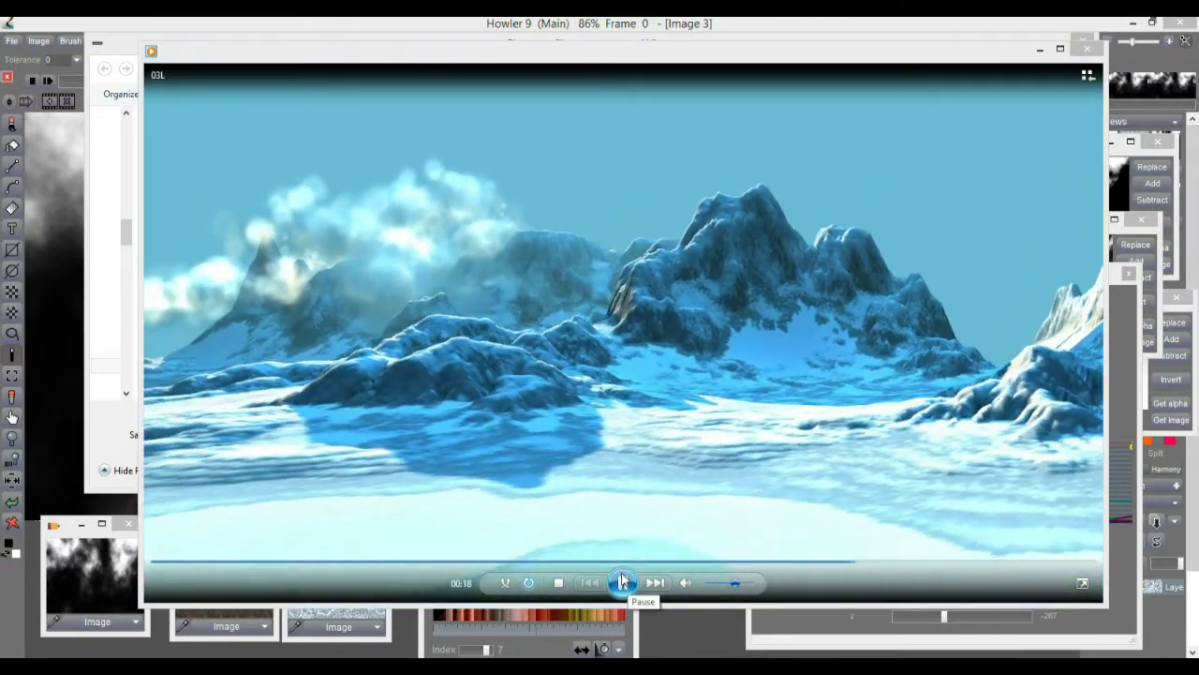
pyautogui.click(623, 582)
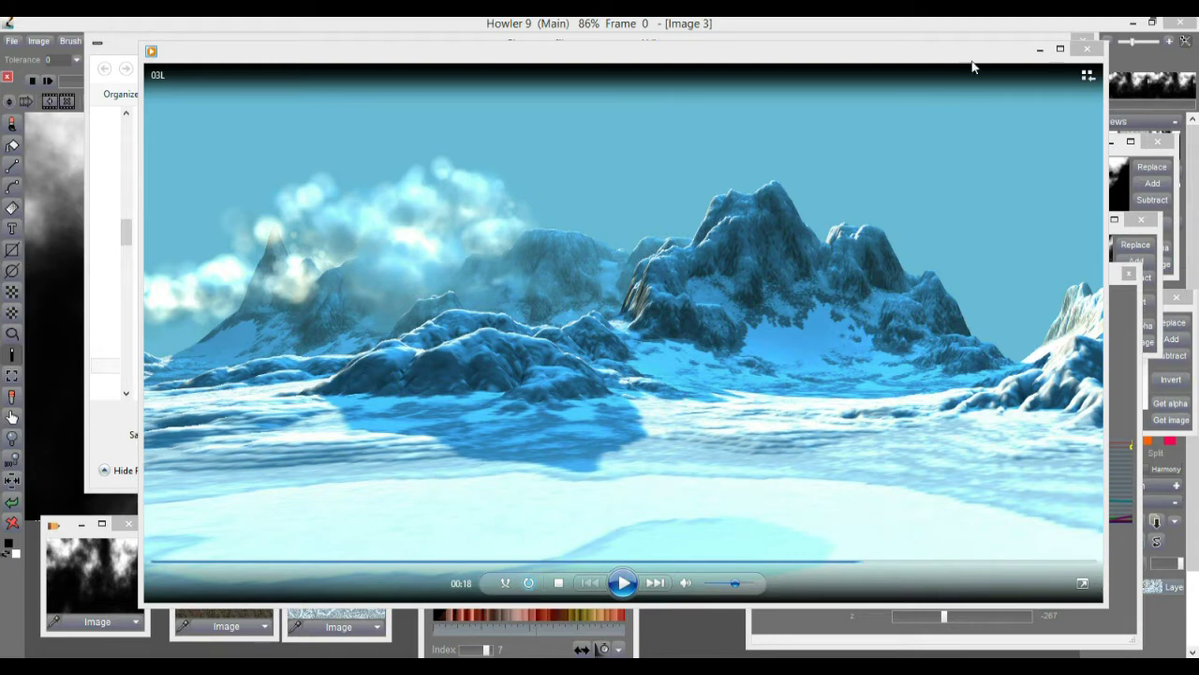
pyautogui.click(1087, 49)
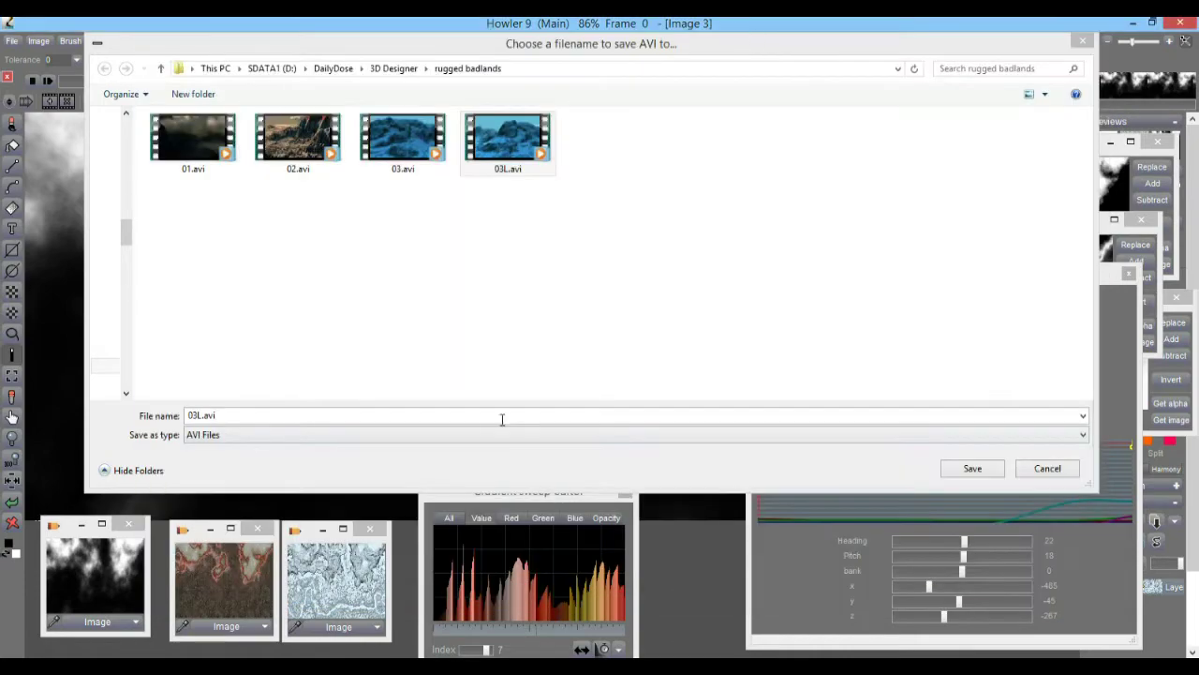
# Dismiss the AVI saving dialogs without saving and examine the dark lower area of the main height map up close
pyautogui.click(1081, 43)
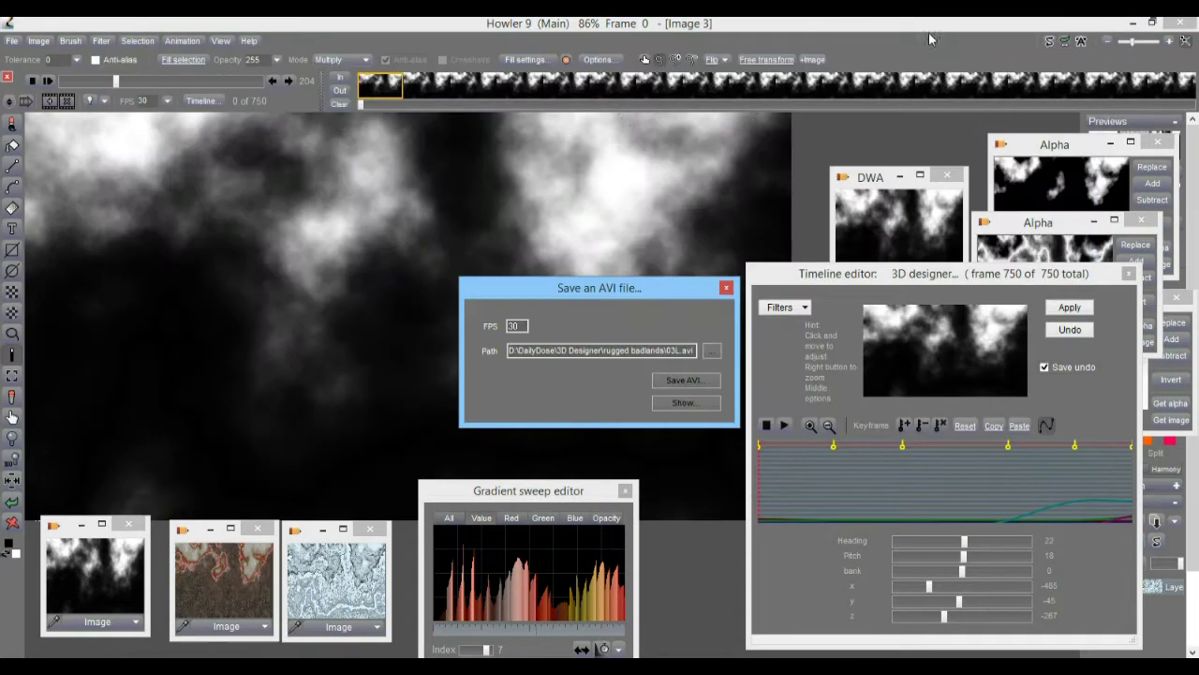
pyautogui.click(726, 286)
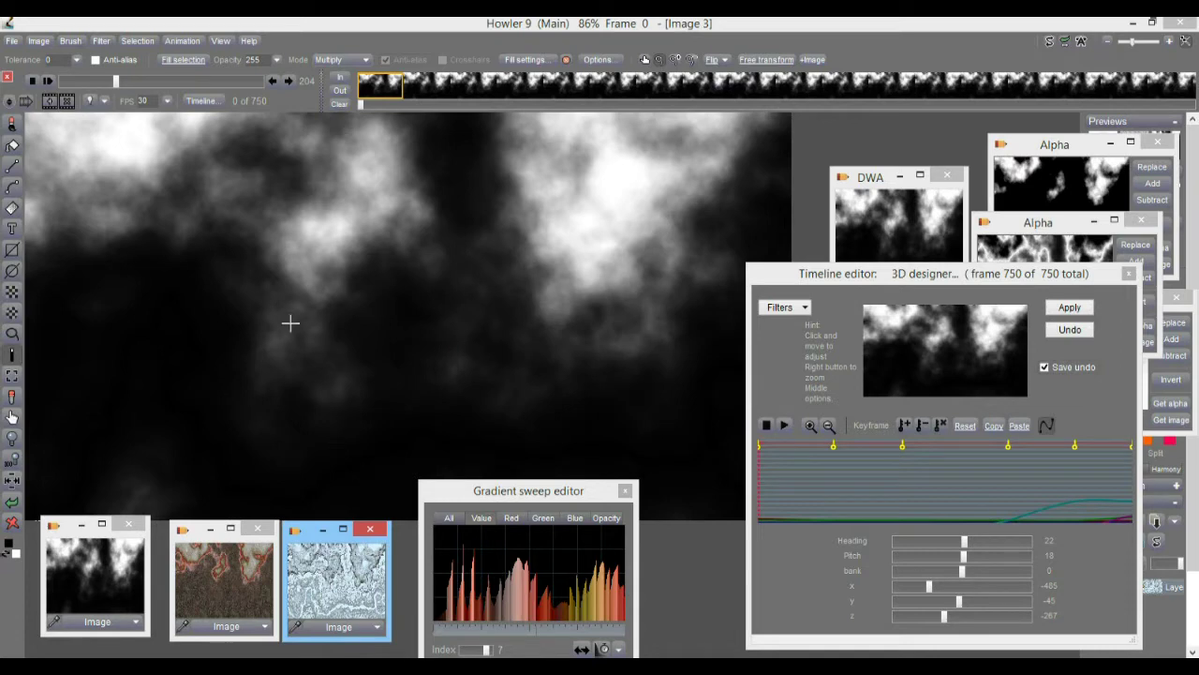
pyautogui.moveTo(294, 426); pyautogui.dragTo(304, 296)
pyautogui.scroll(2, 296, 293)
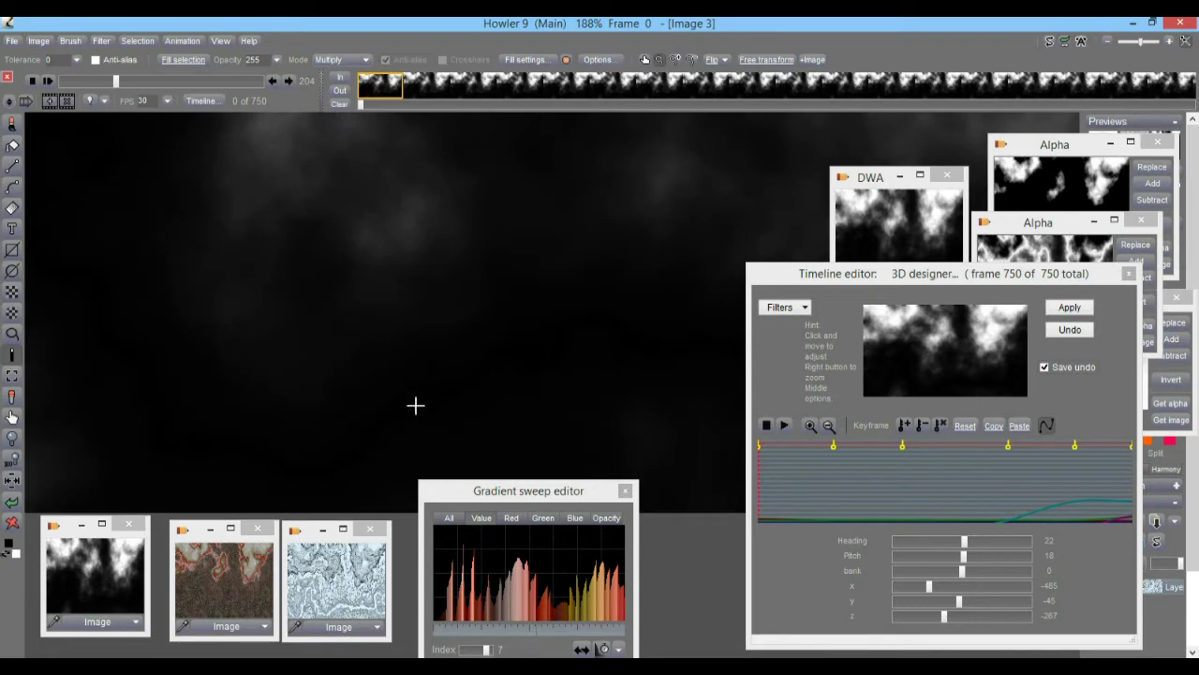
# Open the 3D Designer settings from the timeline editor's preview and move the dialog clear of the rendered landscape
pyautogui.scroll(1, 206, 444)
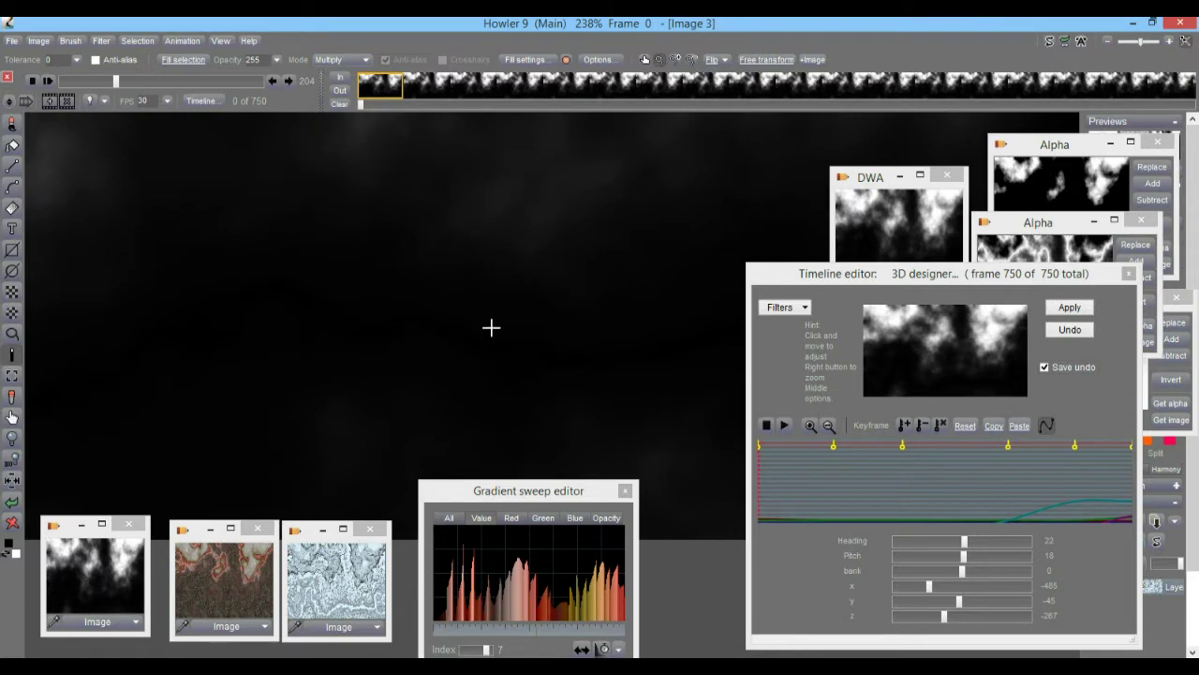
pyautogui.scroll(-3, 548, 307)
pyautogui.scroll(2, 548, 307)
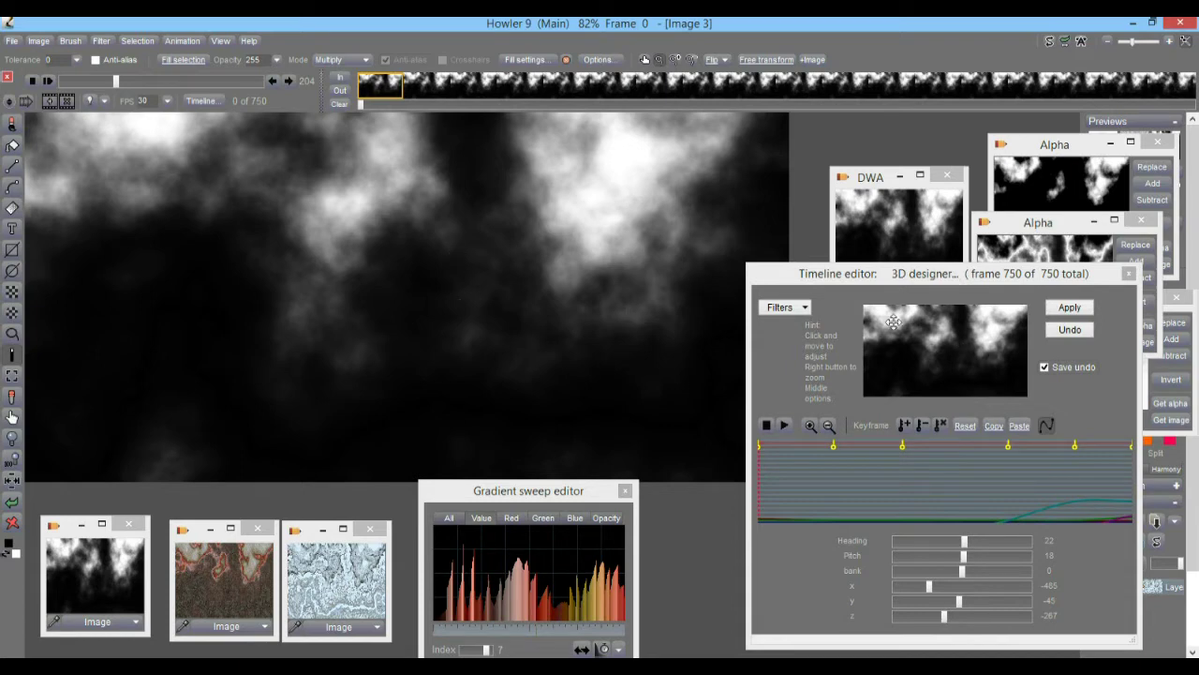
pyautogui.middleClick(940, 352)
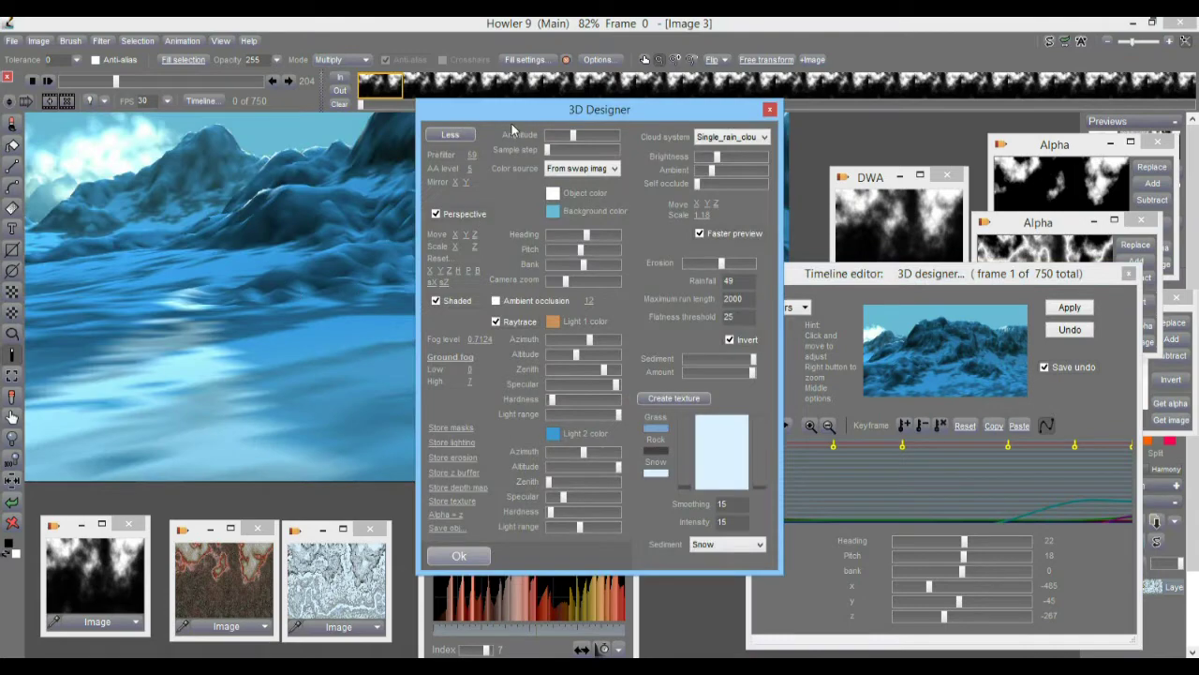
pyautogui.moveTo(497, 108); pyautogui.dragTo(840, 91)
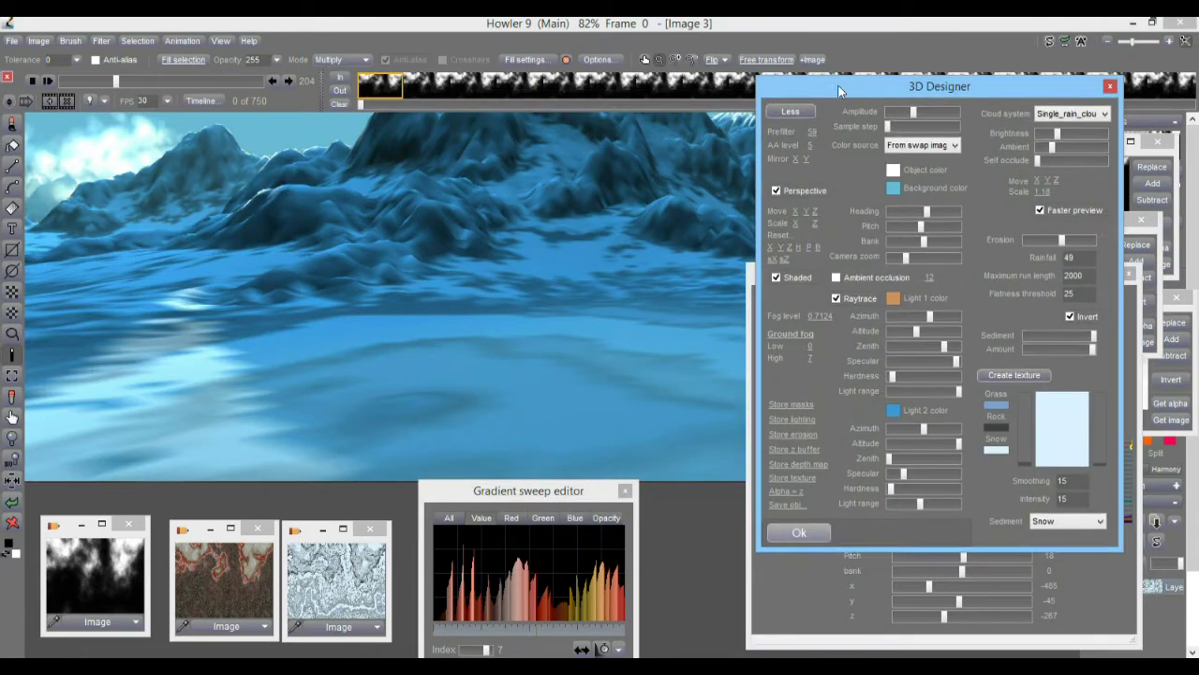
# Shift the terrain along its X and Z axes so the flat river valley below the mountains fills the foreground
pyautogui.moveTo(815, 213); pyautogui.dragTo(1048, 250)
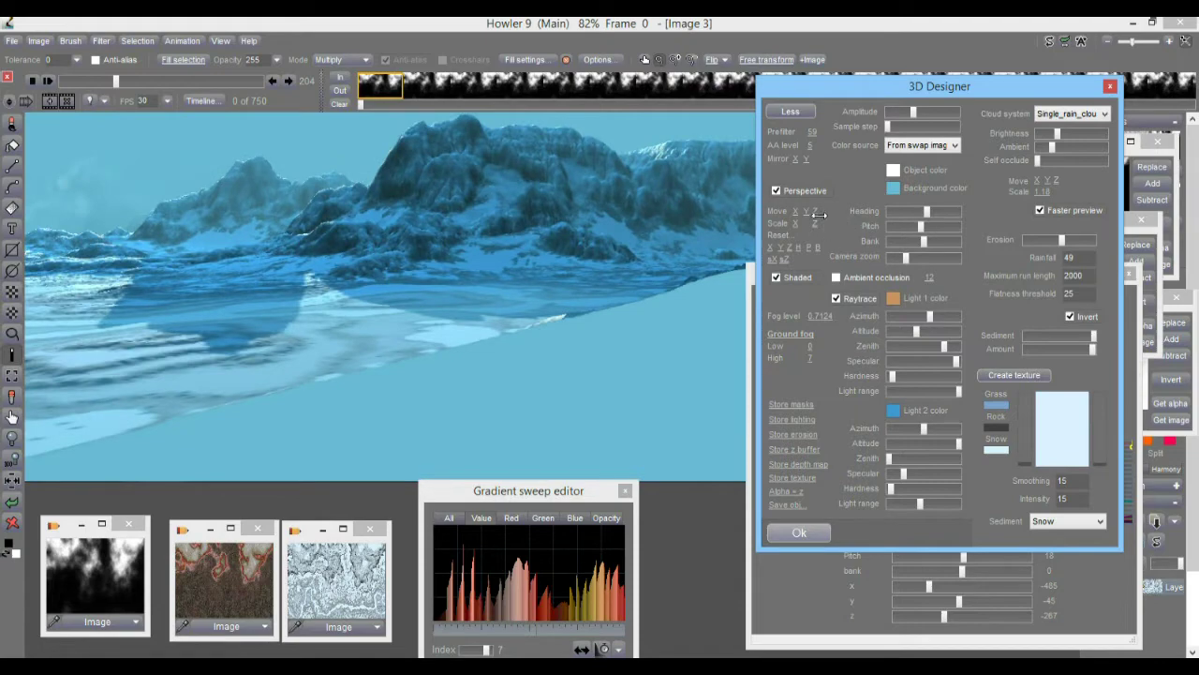
pyautogui.moveTo(796, 213); pyautogui.dragTo(971, 242)
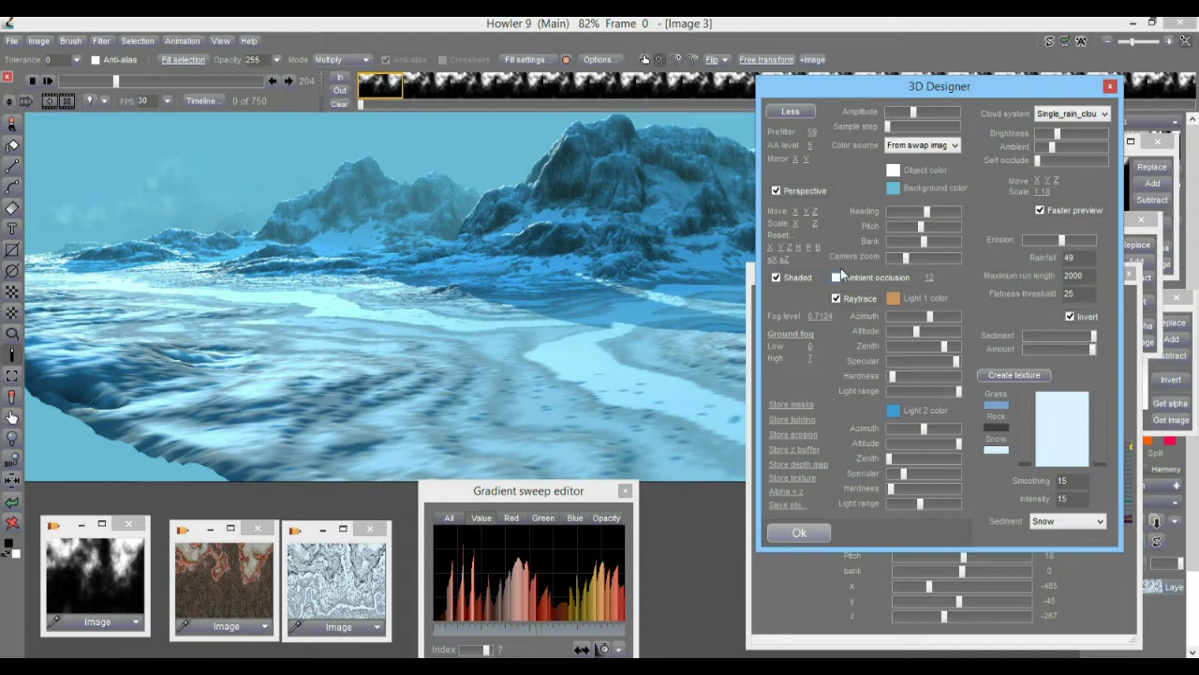
pyautogui.moveTo(813, 214); pyautogui.dragTo(714, 231)
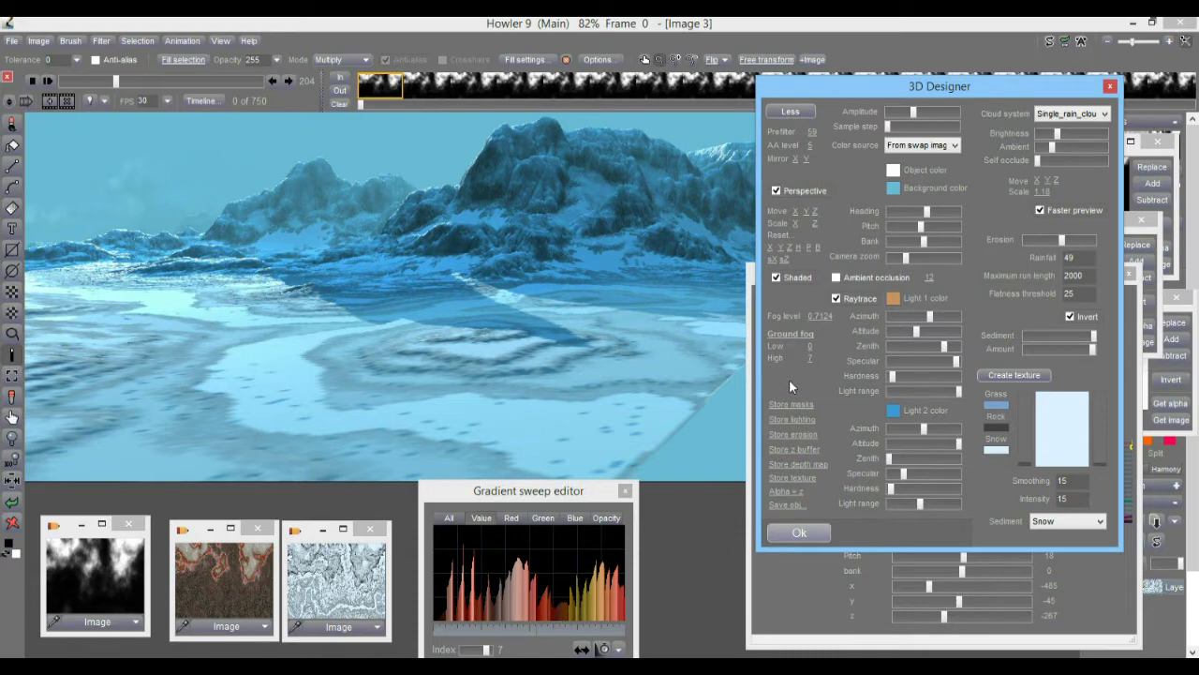
# Try ground fog High levels of 0 and 14, leave both Low and High at 0, and accept the 3D Designer settings
pyautogui.moveTo(810, 359); pyautogui.dragTo(536, 417)
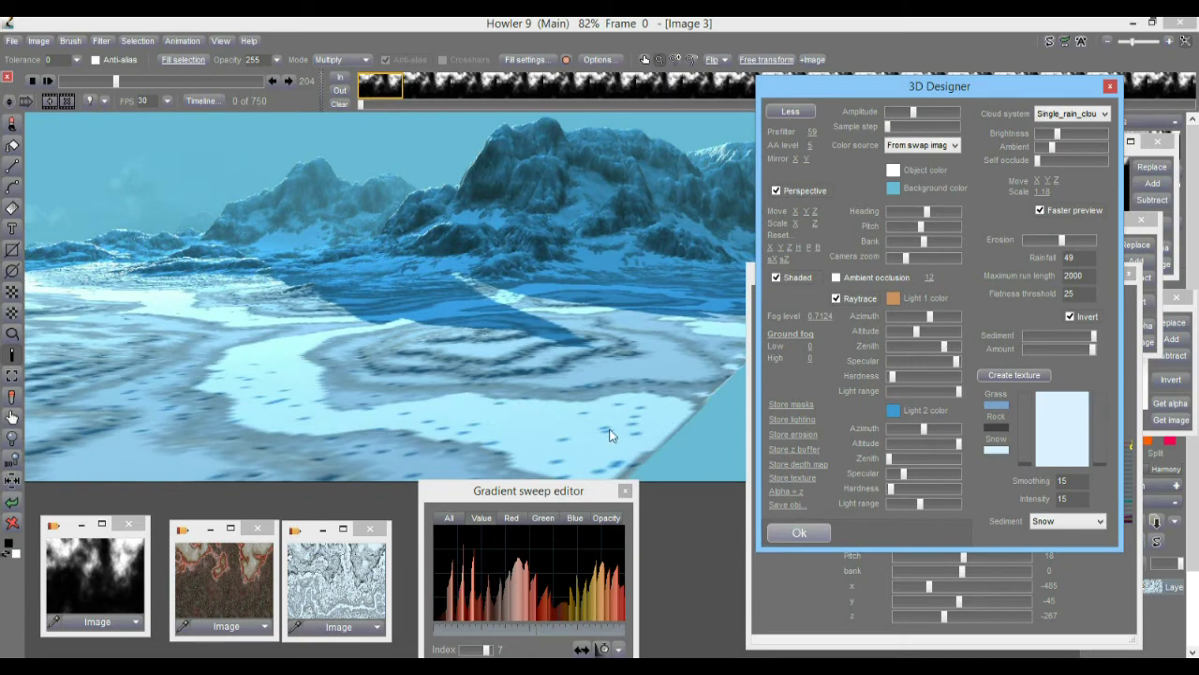
pyautogui.moveTo(811, 358)
pyautogui.mouseDown()
pyautogui.moveTo(875, 356)
pyautogui.moveTo(801, 366)
pyautogui.moveTo(830, 357)
pyautogui.mouseUp()
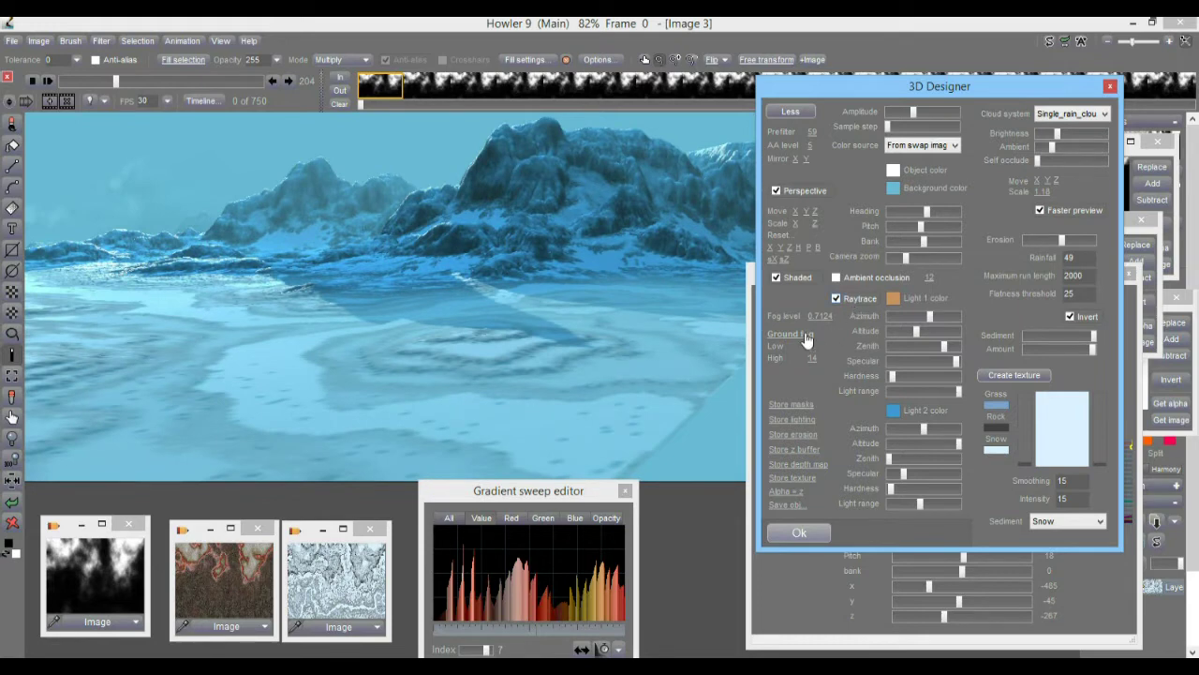
pyautogui.moveTo(810, 346); pyautogui.dragTo(778, 365)
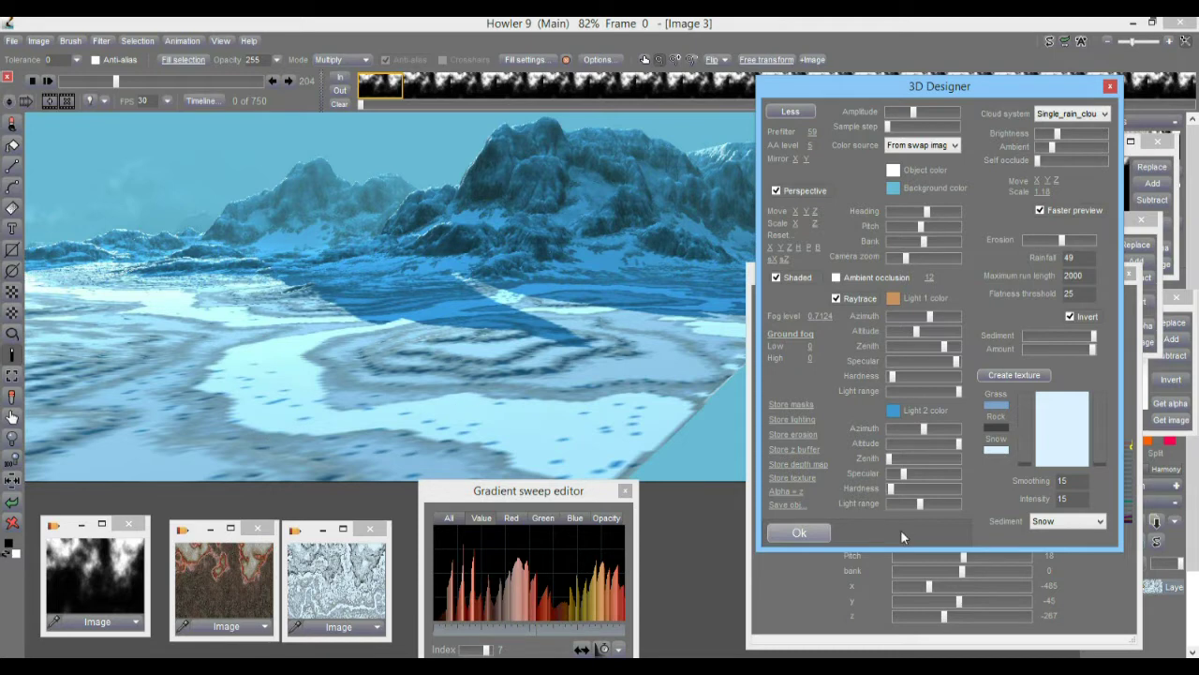
pyautogui.click(799, 532)
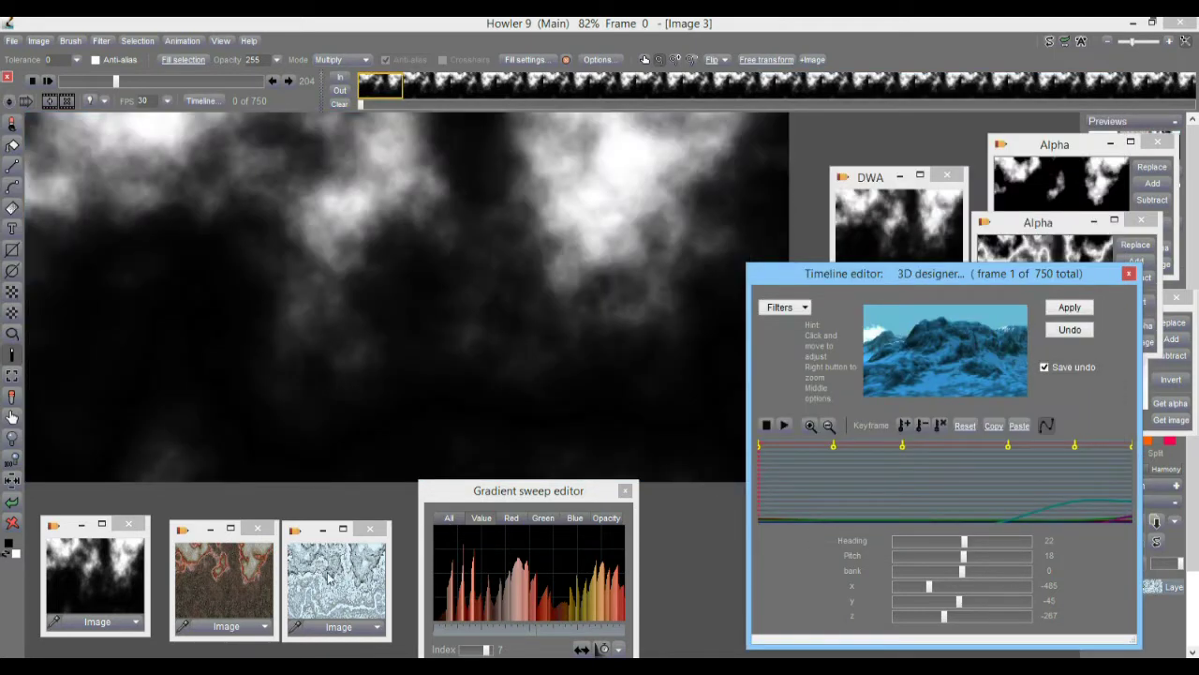
# Load the stored snow texture into the main image and move the timeline editor off it
pyautogui.click(342, 573)
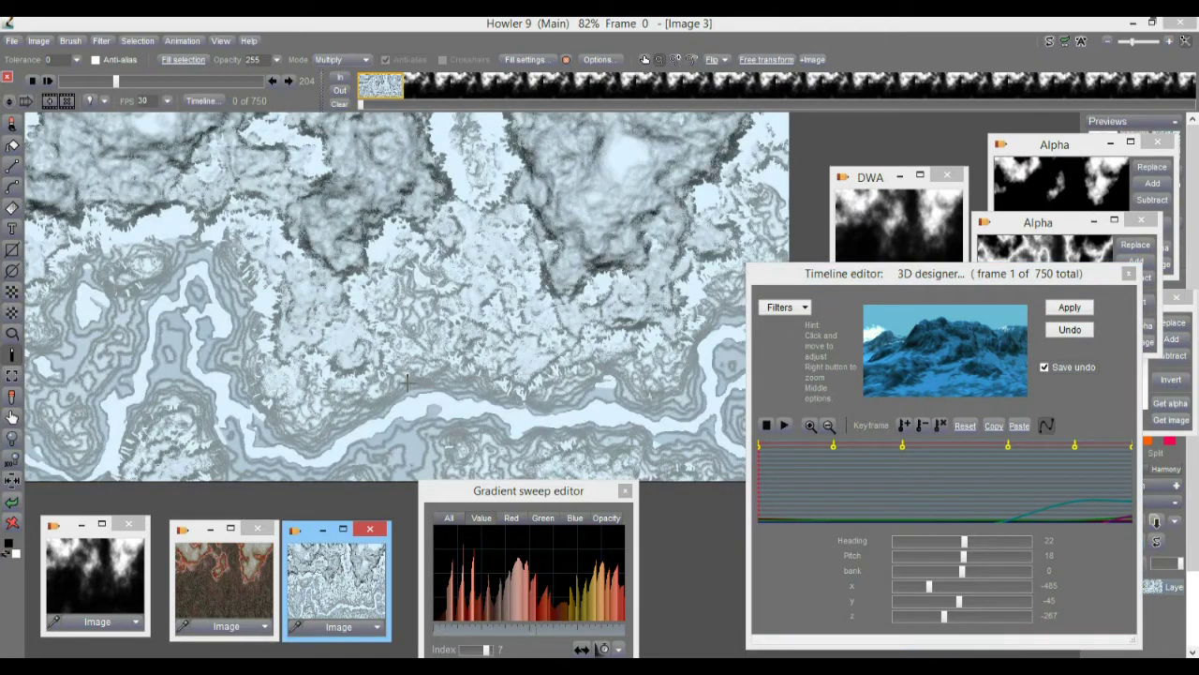
pyautogui.moveTo(774, 281); pyautogui.dragTo(833, 277)
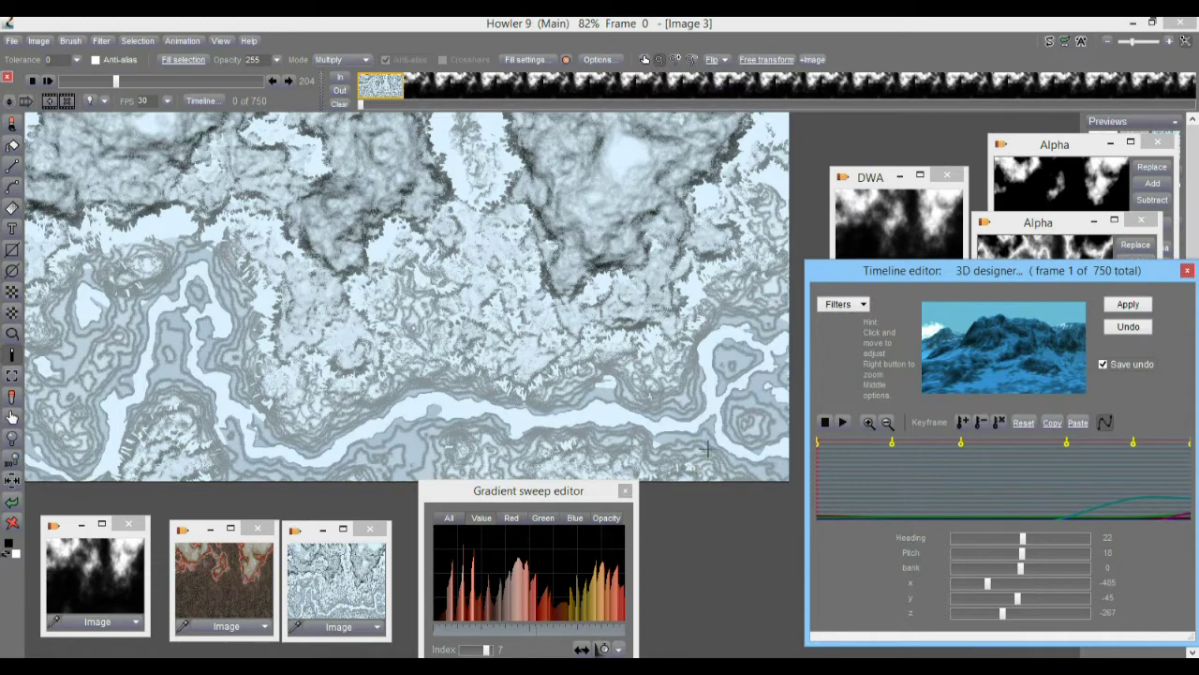
# Examine the pale river channel along the lower part of the snow texture at several magnifications
pyautogui.moveTo(729, 399); pyautogui.dragTo(473, 335)
pyautogui.scroll(5, 495, 308)
pyautogui.moveTo(646, 459); pyautogui.dragTo(576, 430)
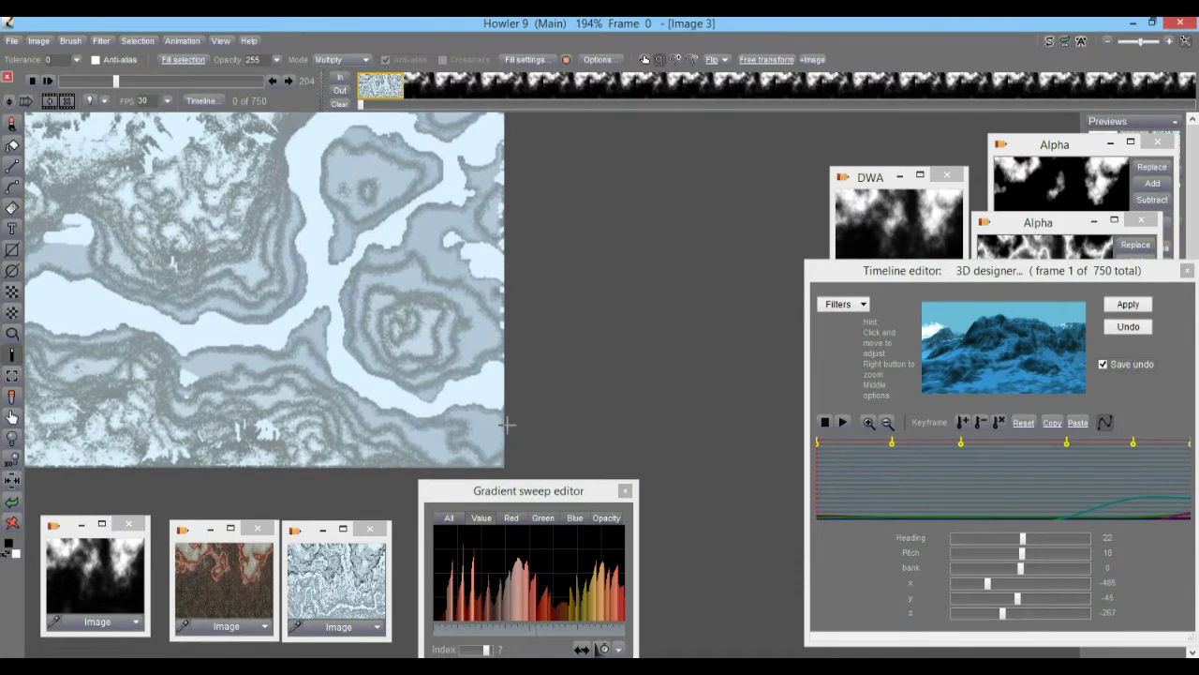
pyautogui.moveTo(262, 213); pyautogui.dragTo(992, 230)
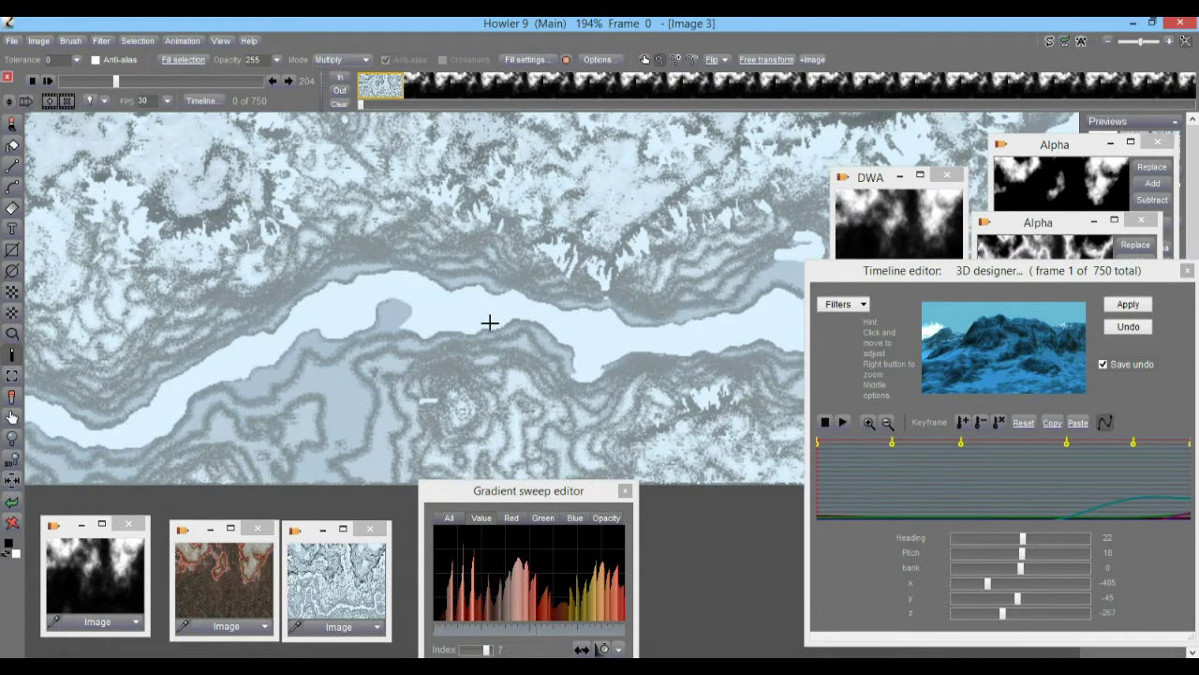
pyautogui.scroll(2, 600, 339)
pyautogui.scroll(1, 640, 350)
pyautogui.scroll(-2, 533, 350)
pyautogui.scroll(3, 687, 365)
pyautogui.scroll(-5, 704, 365)
pyautogui.scroll(2, 531, 342)
pyautogui.moveTo(302, 267); pyautogui.dragTo(608, 293)
pyautogui.scroll(-3, 607, 293)
pyautogui.scroll(2, 562, 290)
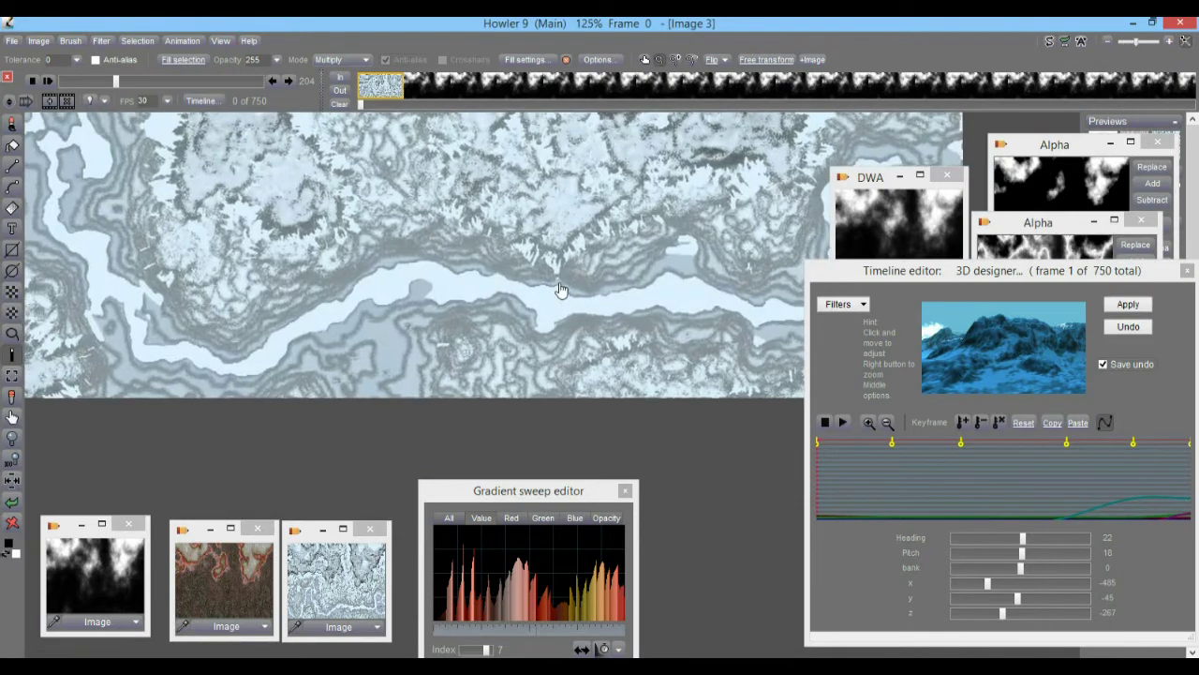
pyautogui.click(137, 41)
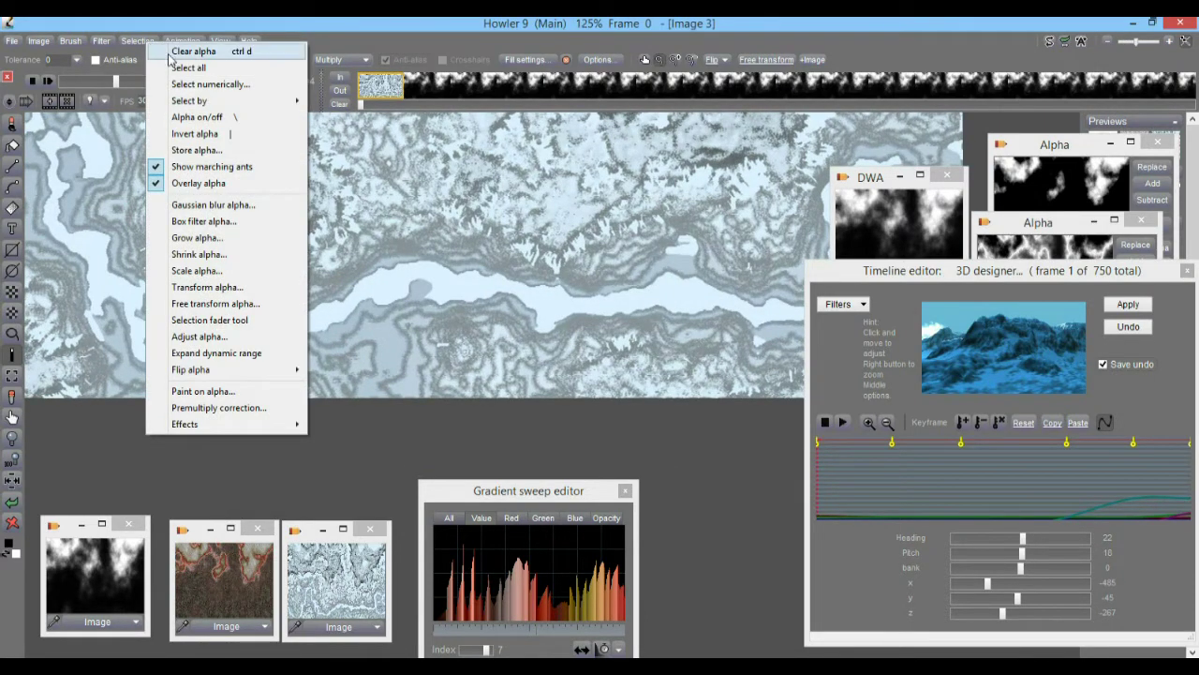
pyautogui.moveTo(221, 101)
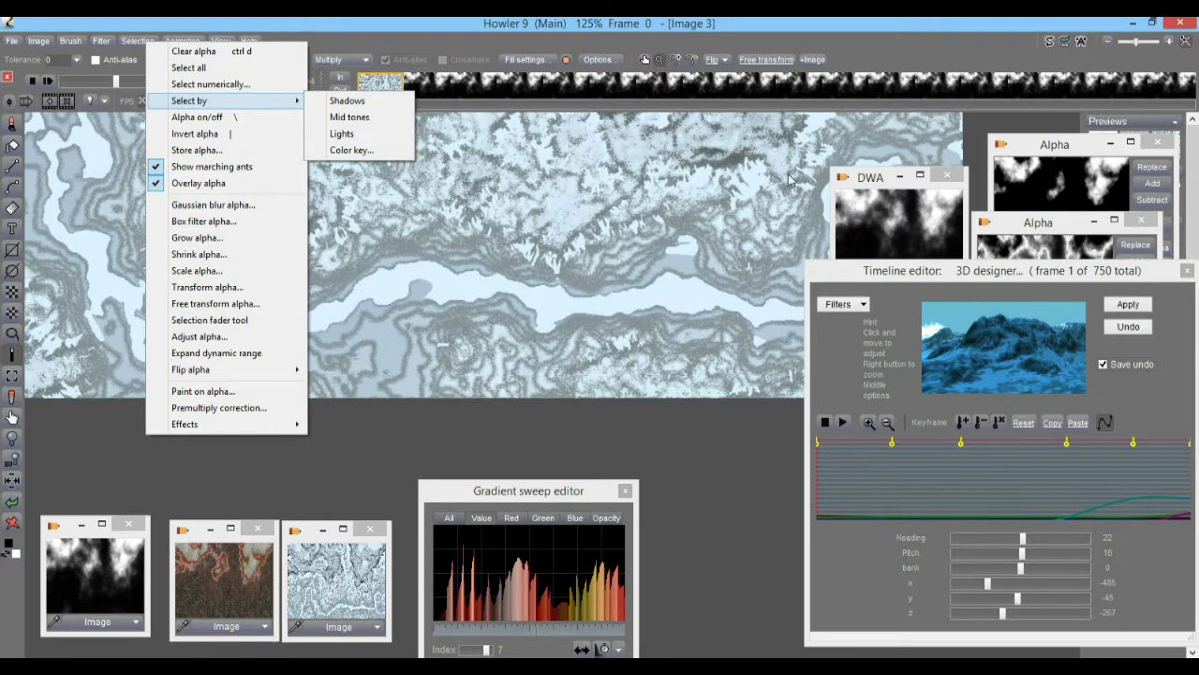
pyautogui.click(353, 19)
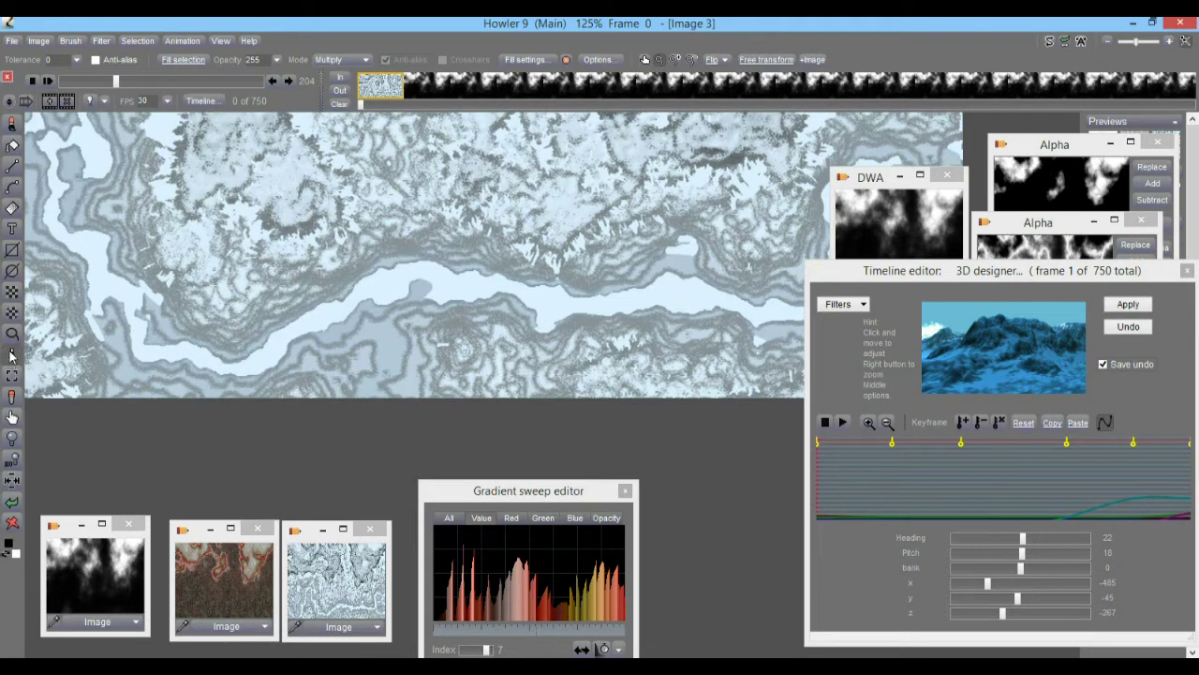
# Select the pale river channel in the snow texture with the magic wand and check the selection along its length
pyautogui.click(13, 354)
pyautogui.click(387, 288)
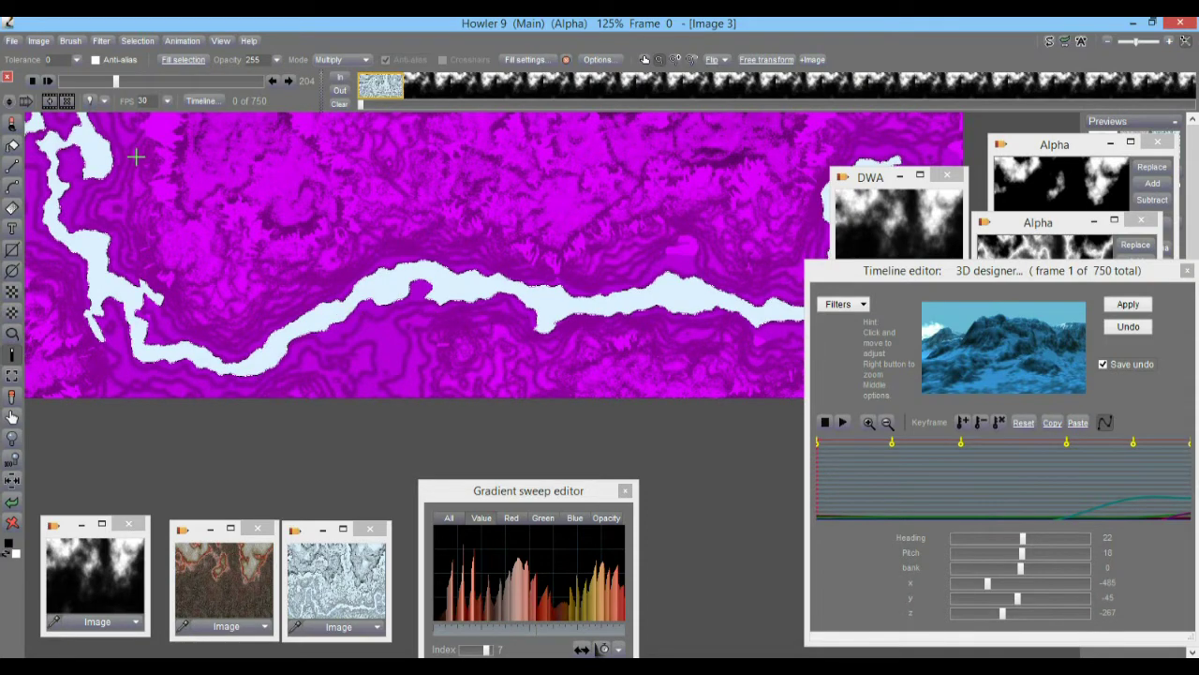
pyautogui.moveTo(327, 190); pyautogui.dragTo(182, 243)
pyautogui.moveTo(470, 234); pyautogui.dragTo(351, 209)
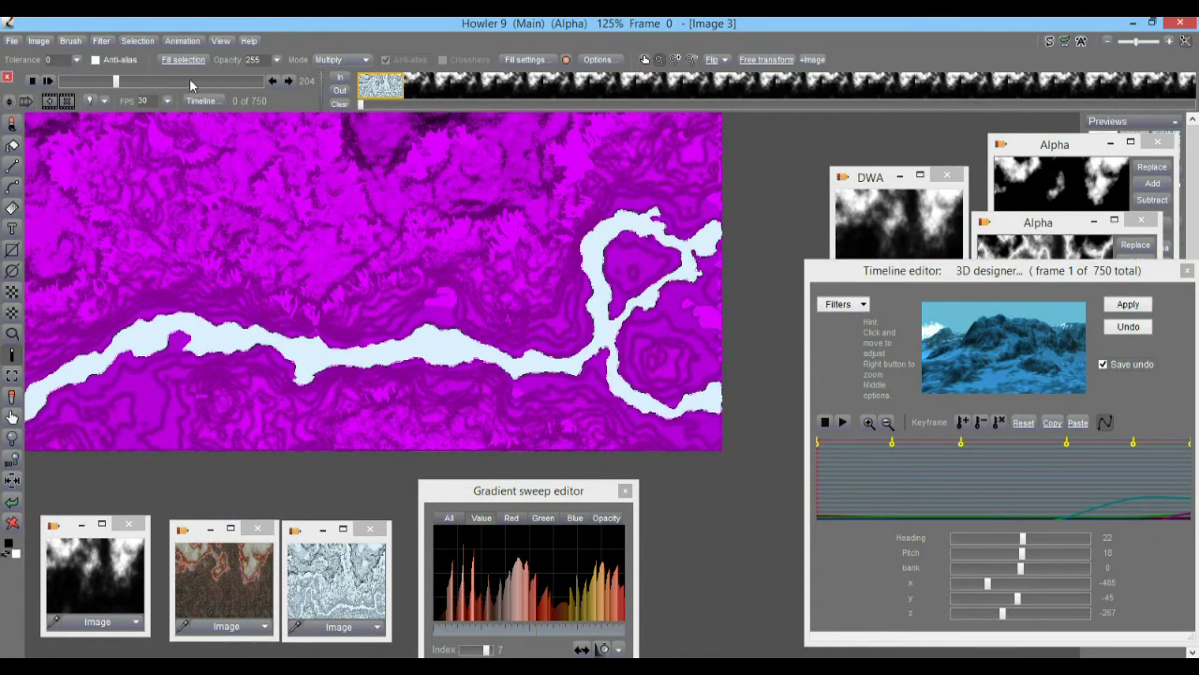
# Turn the alpha overlay off to view the selection outline, and switch the overlay back on
pyautogui.click(131, 41)
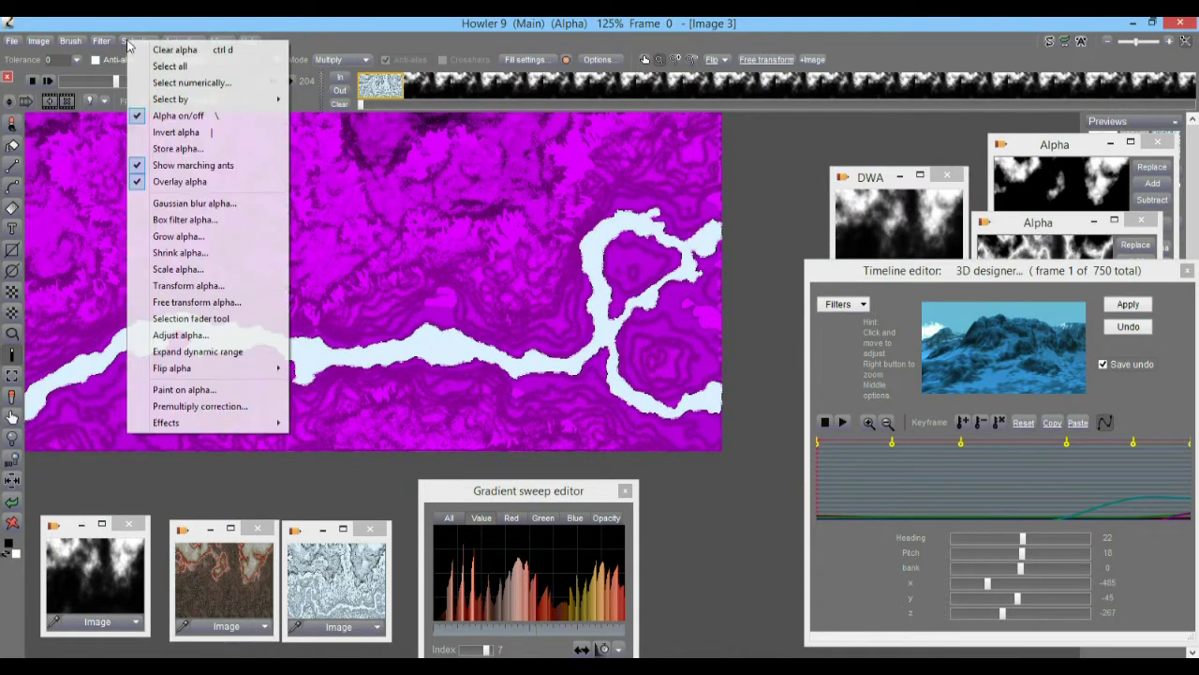
pyautogui.click(180, 182)
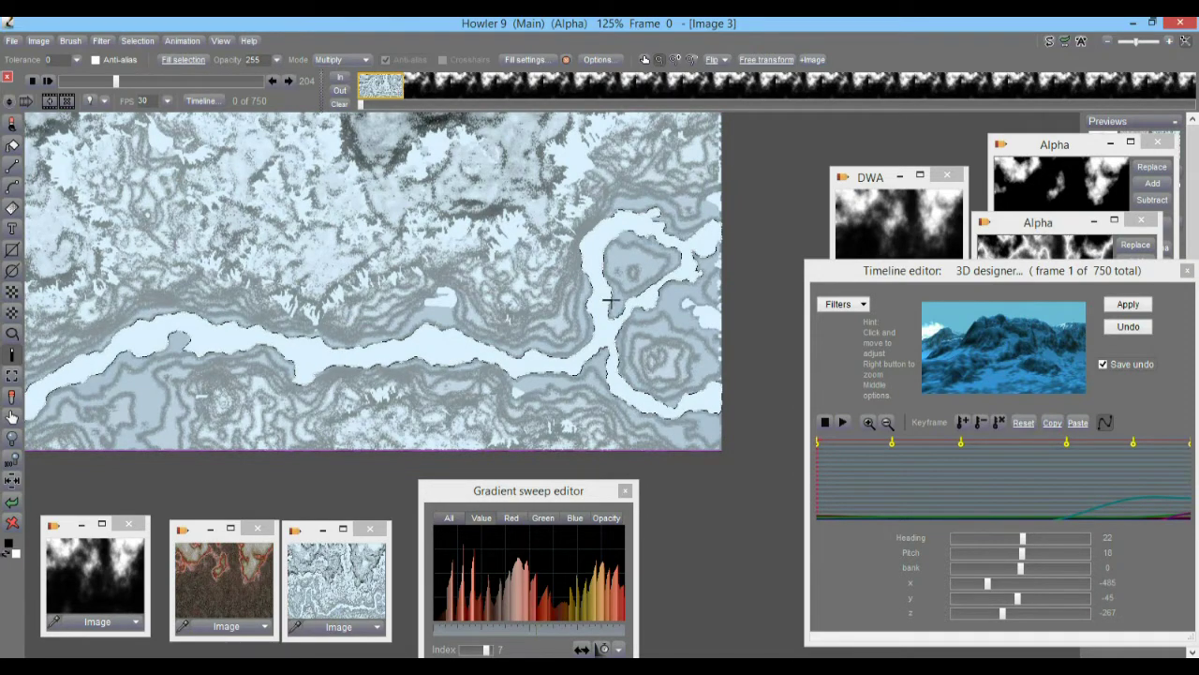
pyautogui.click(139, 41)
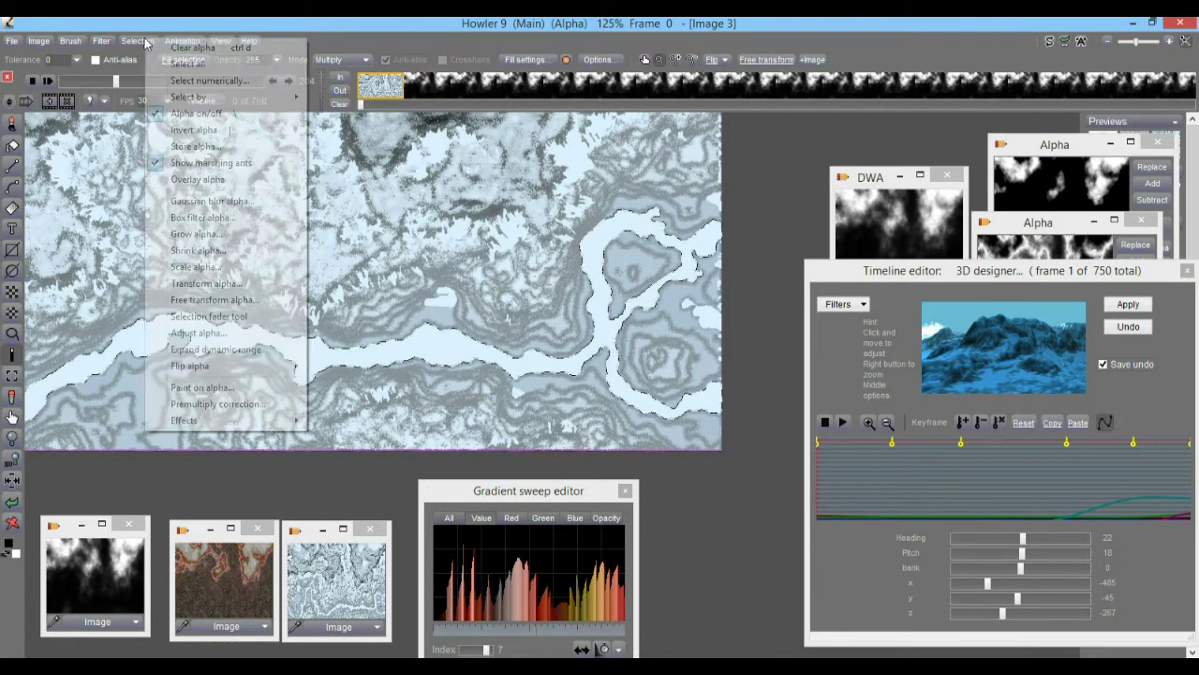
pyautogui.click(197, 181)
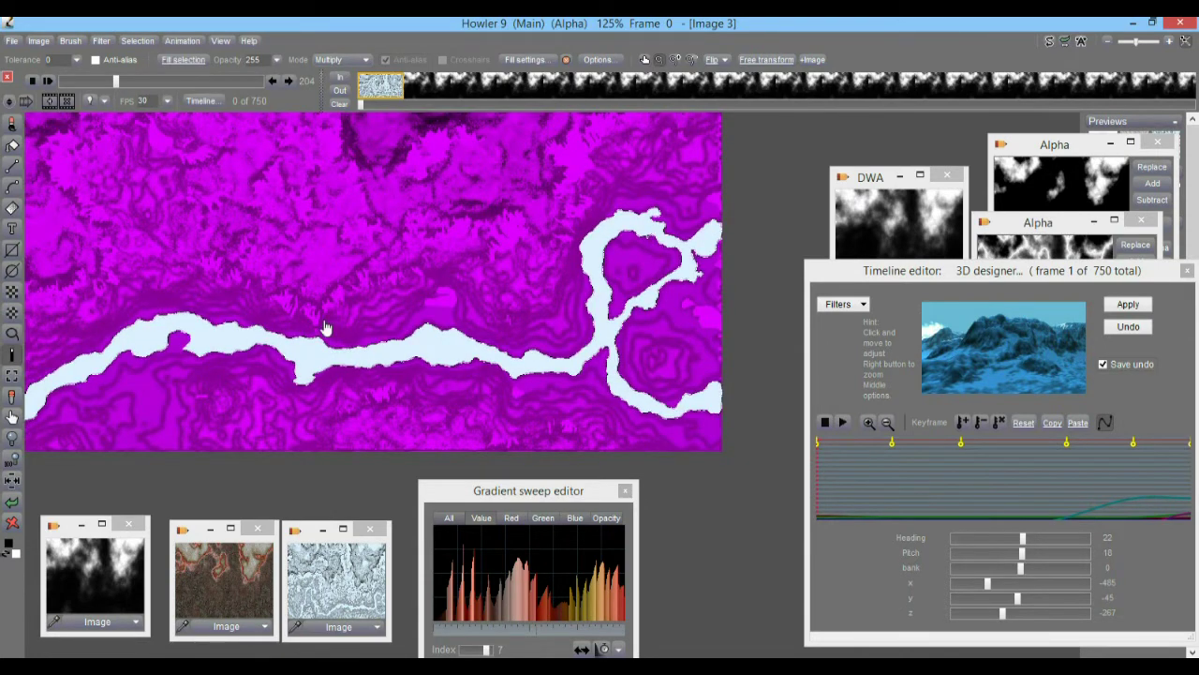
# Try inverting the alpha highlight color in the program's GUI settings, restore it, and apply the settings
pyautogui.scroll(3, 325, 327)
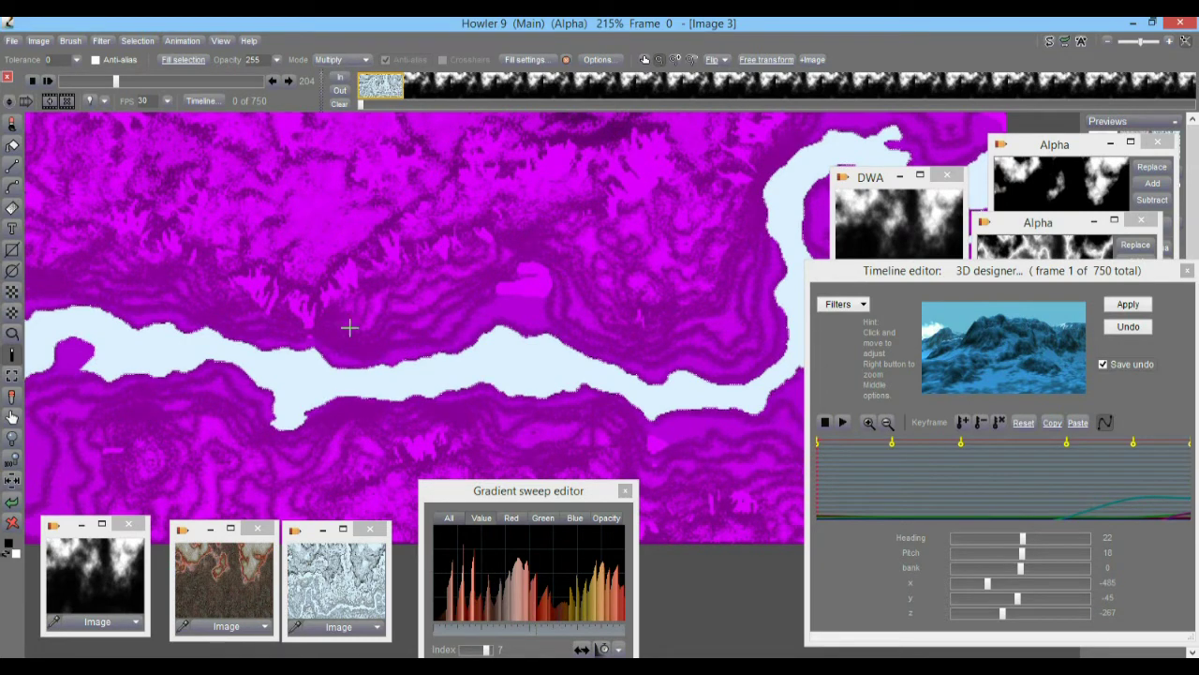
pyautogui.click(223, 41)
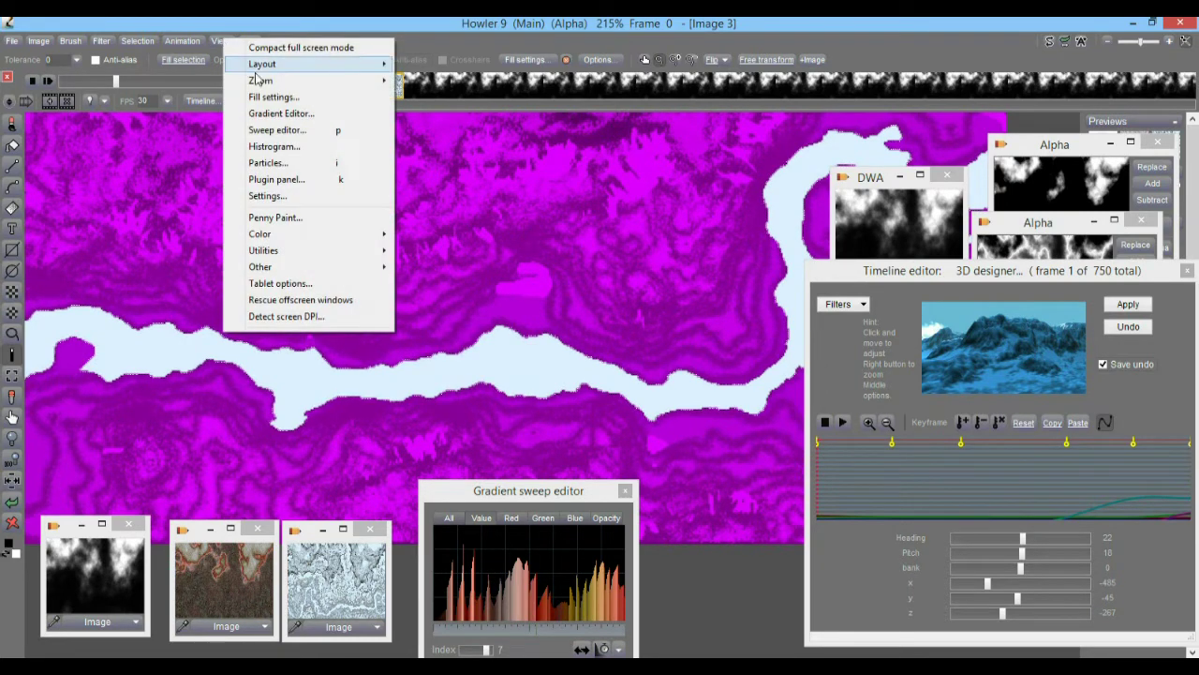
pyautogui.click(294, 196)
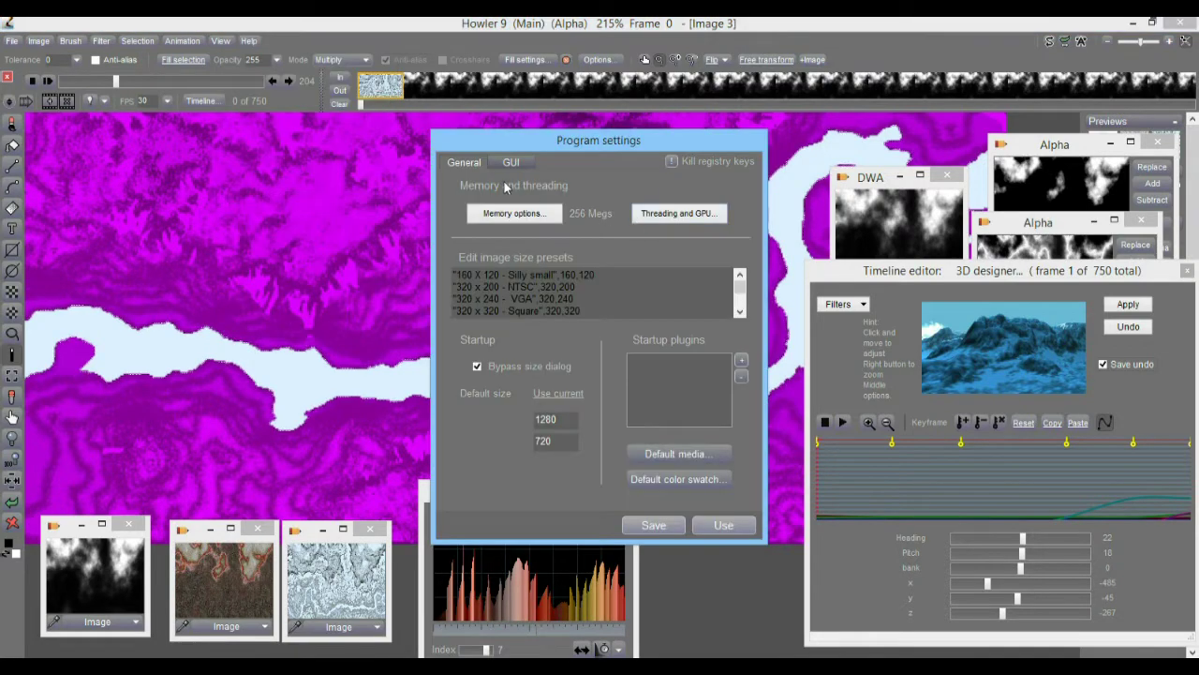
pyautogui.click(512, 163)
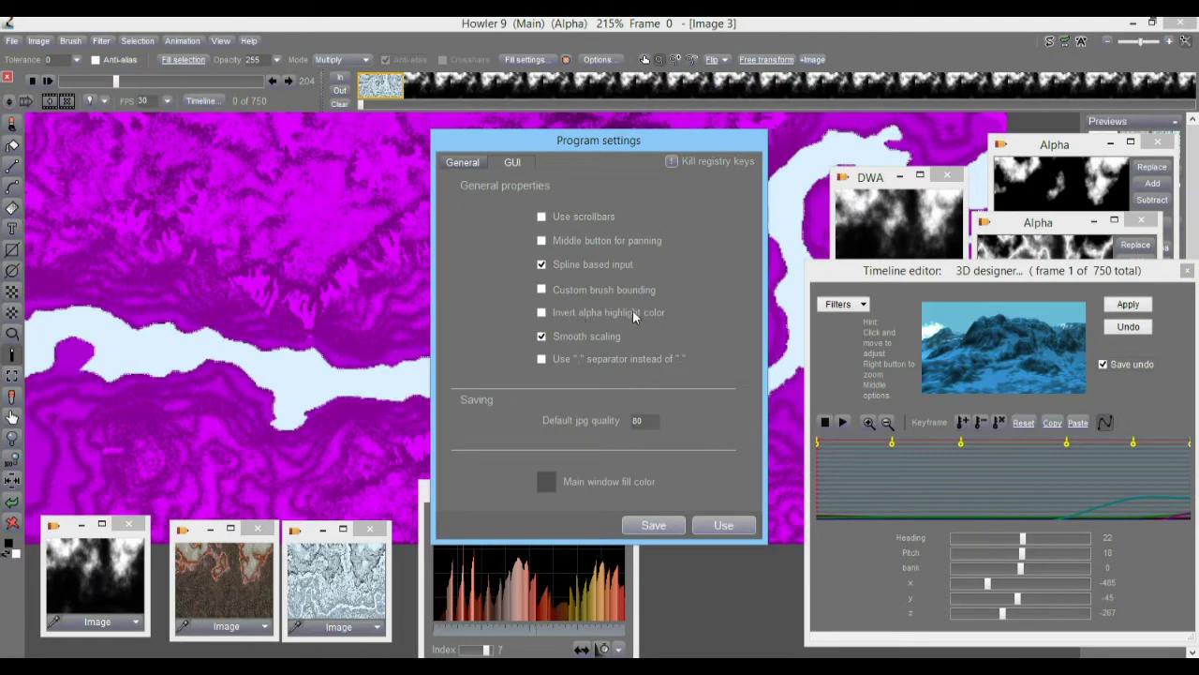
pyautogui.click(552, 318)
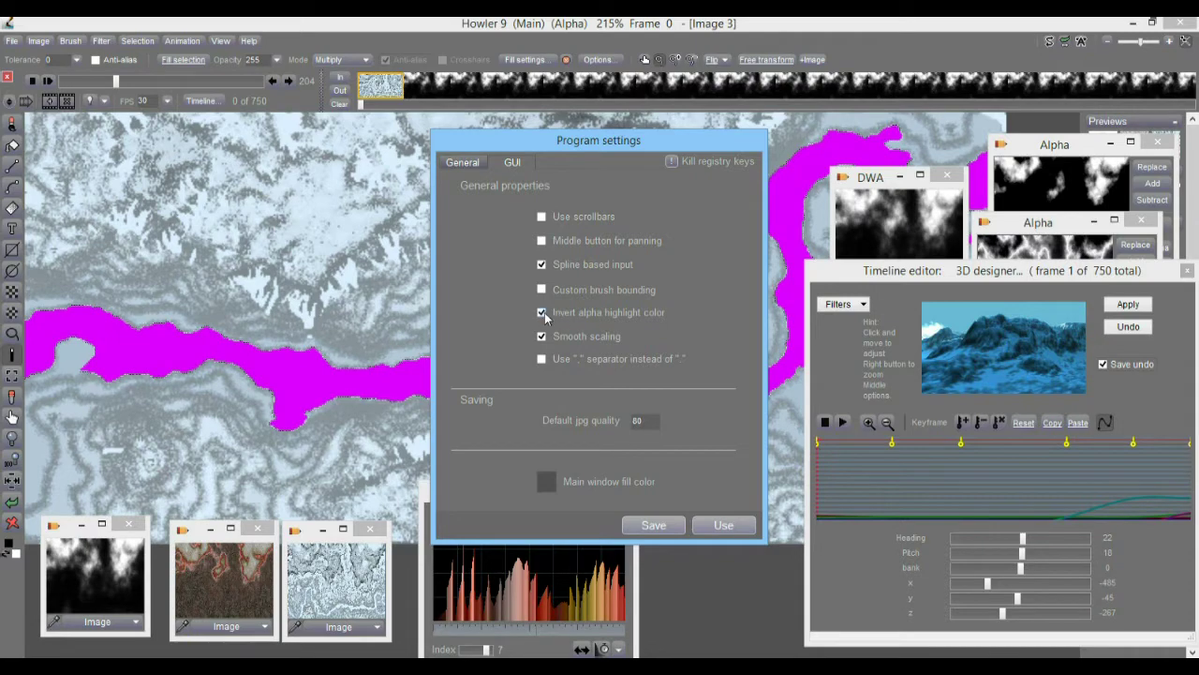
pyautogui.click(543, 317)
pyautogui.click(723, 525)
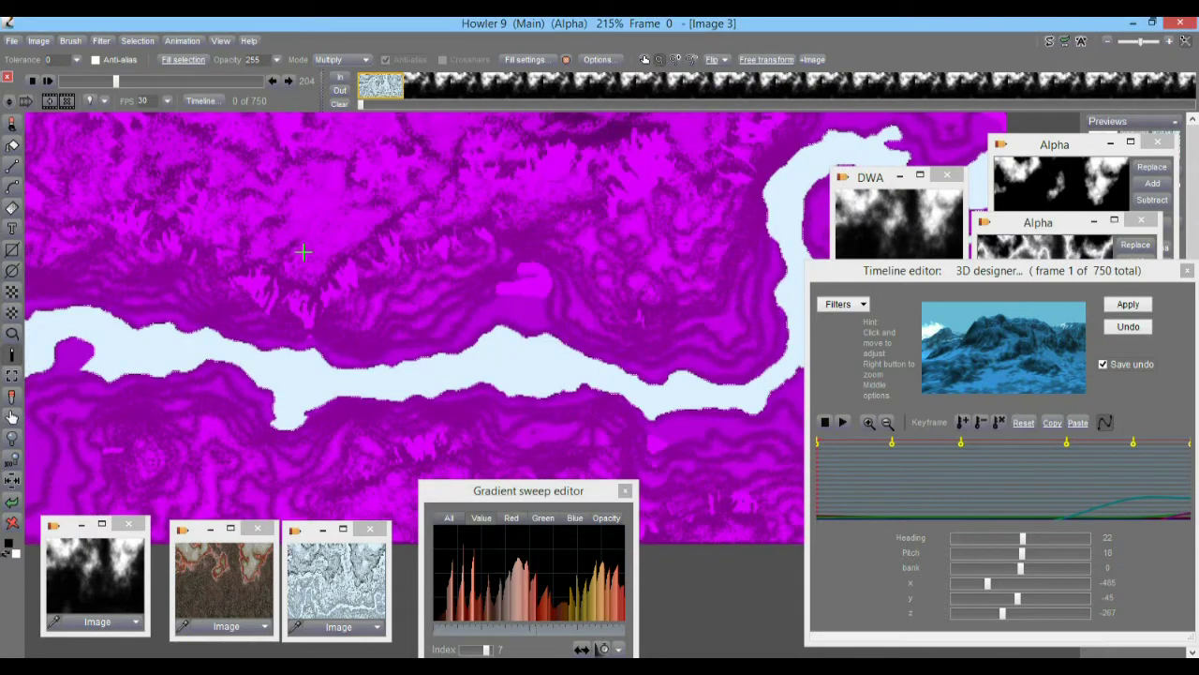
# Store the river selection as an alpha and place its window beside the main image
pyautogui.moveTo(583, 466); pyautogui.dragTo(224, 432)
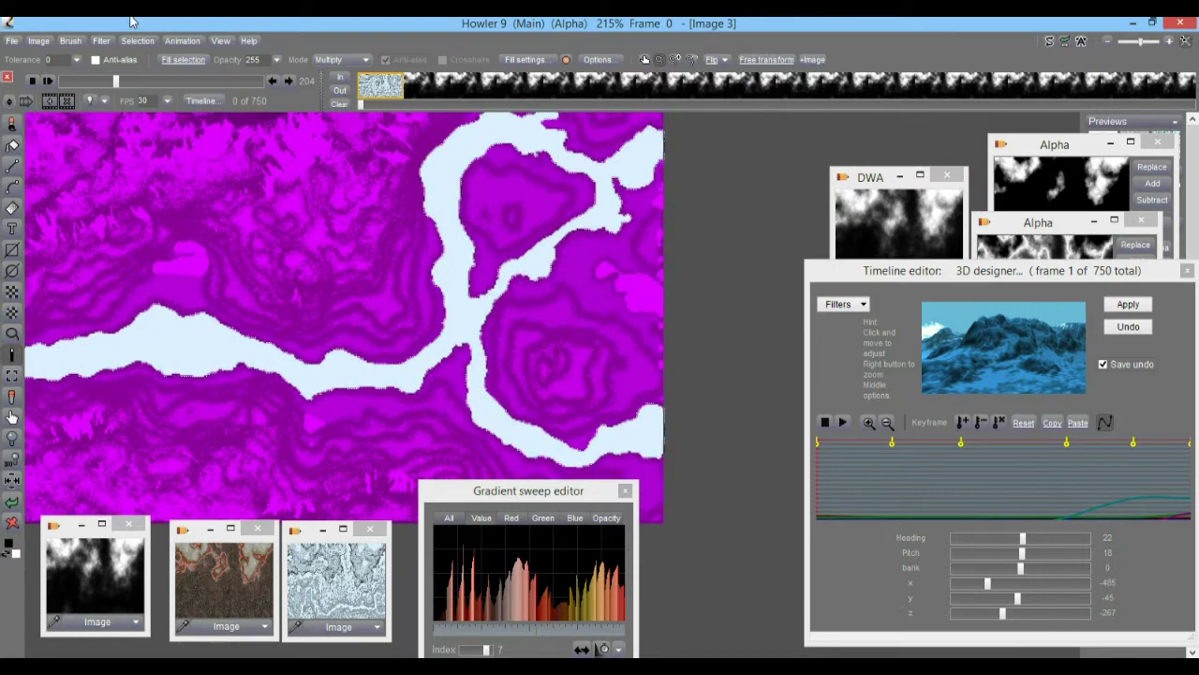
pyautogui.click(136, 42)
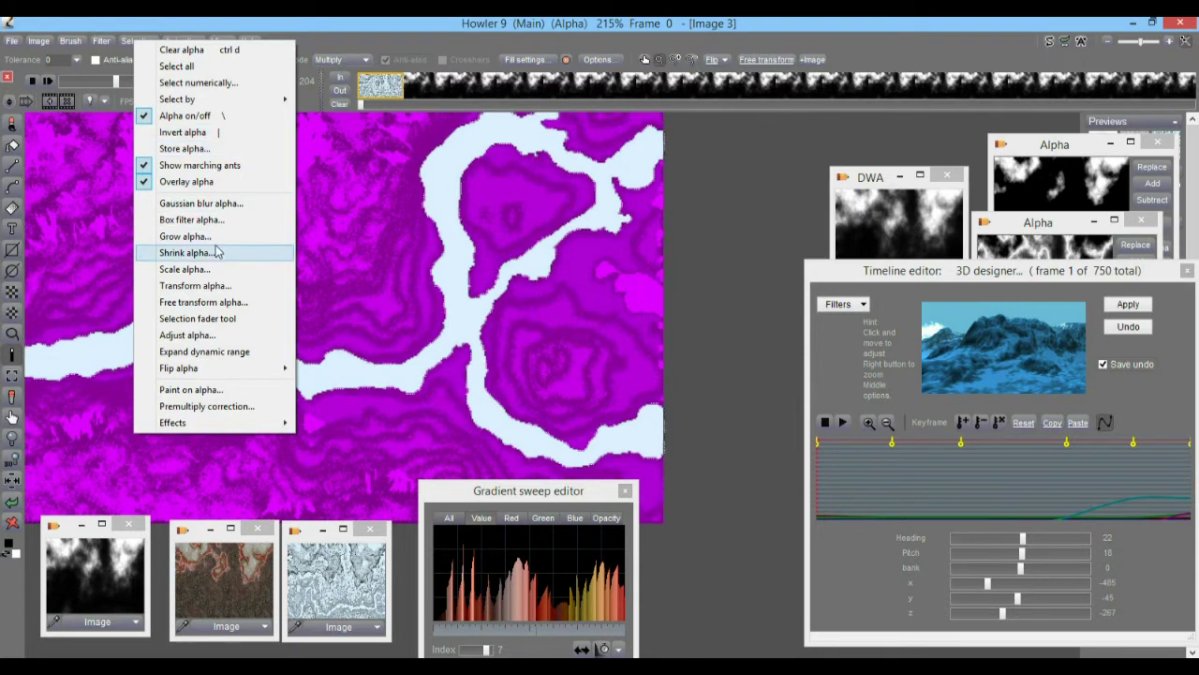
pyautogui.click(208, 154)
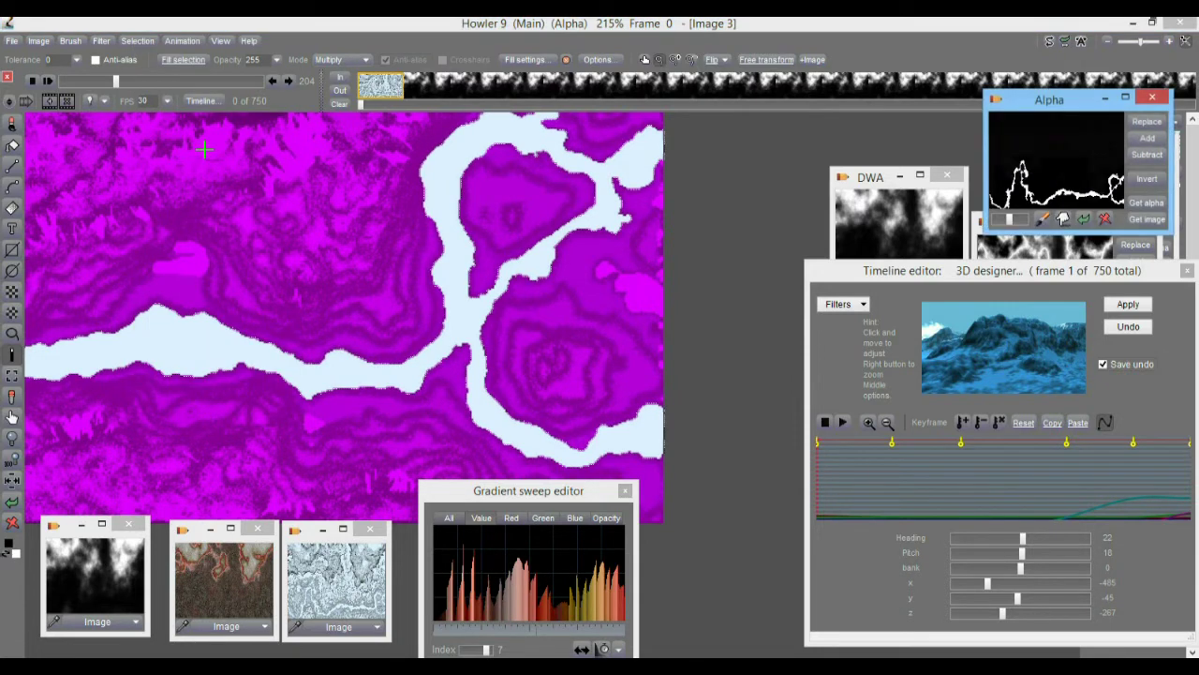
pyautogui.moveTo(1056, 103); pyautogui.dragTo(777, 148)
pyautogui.click(197, 541)
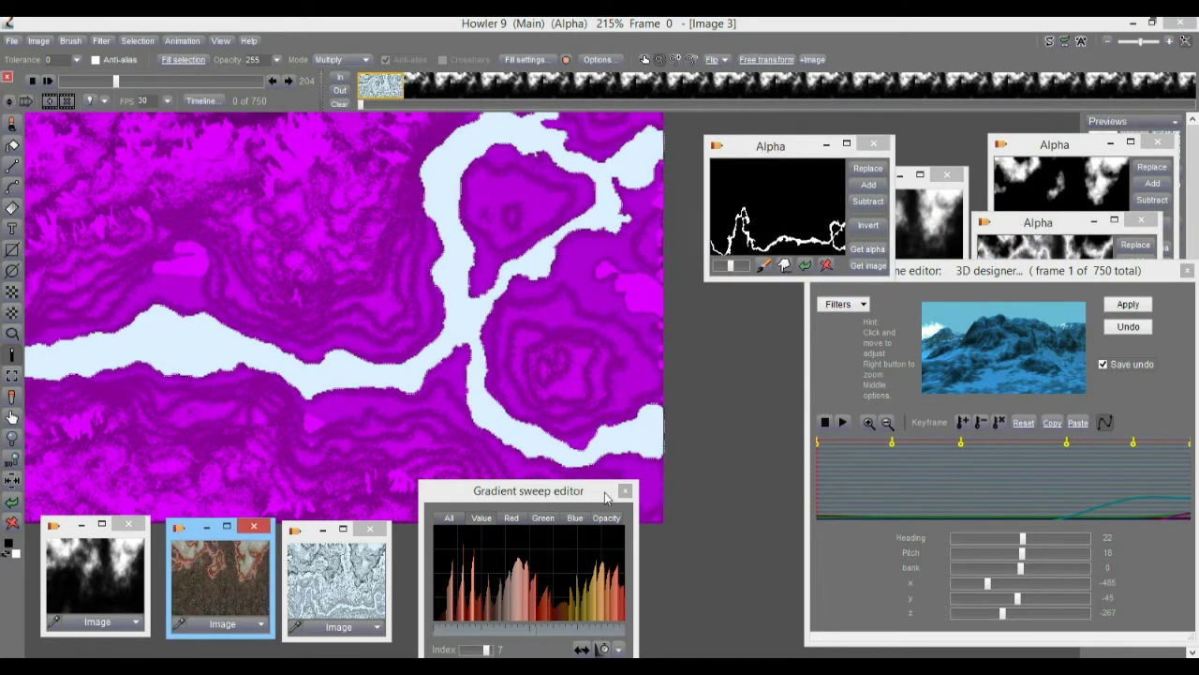
# Enlarge the stored river alpha's window and place it below and beside the main image
pyautogui.moveTo(771, 154); pyautogui.dragTo(693, 143)
pyautogui.moveTo(811, 262); pyautogui.dragTo(869, 304)
pyautogui.moveTo(687, 138); pyautogui.dragTo(766, 459)
pyautogui.moveTo(948, 634)
pyautogui.mouseDown()
pyautogui.moveTo(918, 610)
pyautogui.moveTo(933, 618)
pyautogui.mouseUp()
pyautogui.moveTo(761, 466)
pyautogui.mouseDown()
pyautogui.moveTo(921, 471)
pyautogui.moveTo(749, 485)
pyautogui.mouseUp()
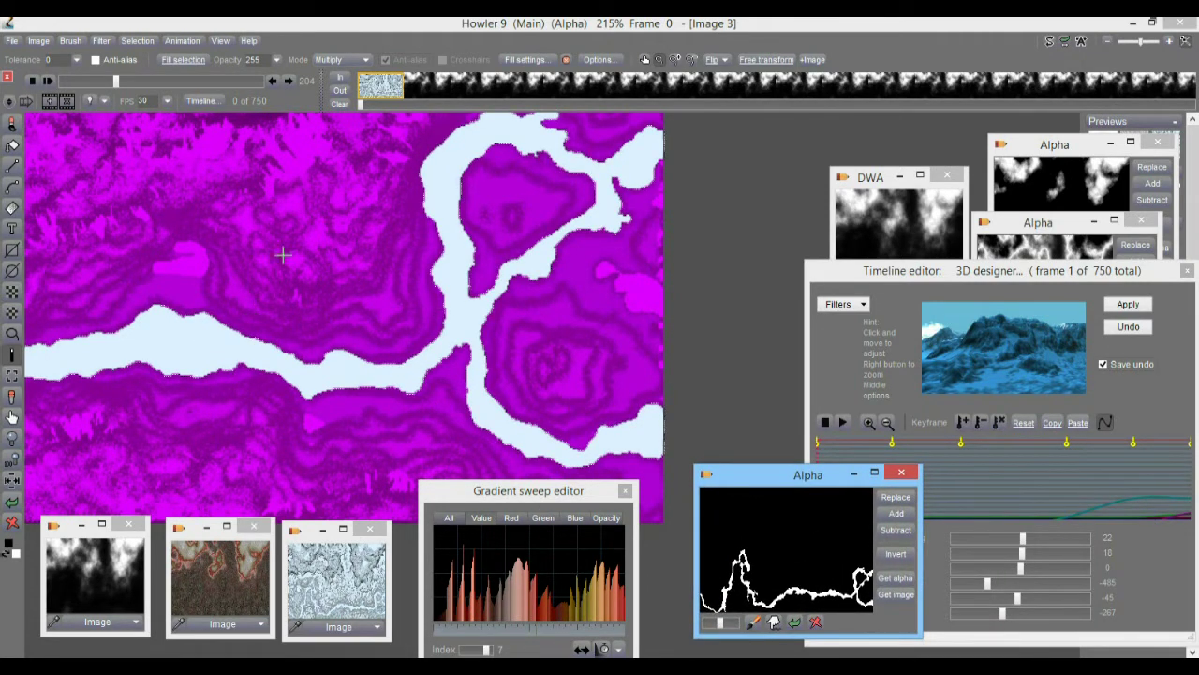
# Shrink the river selection's alpha in two passes, using a size of 3 for the first
pyautogui.scroll(2, 278, 286)
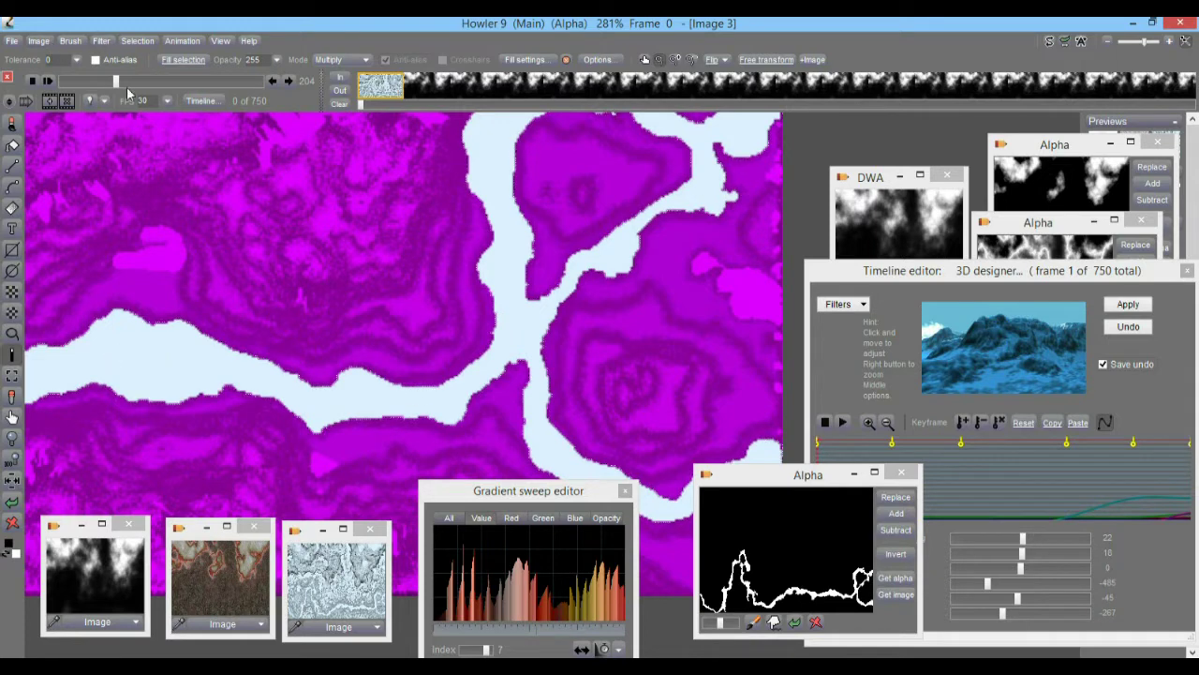
pyautogui.click(138, 41)
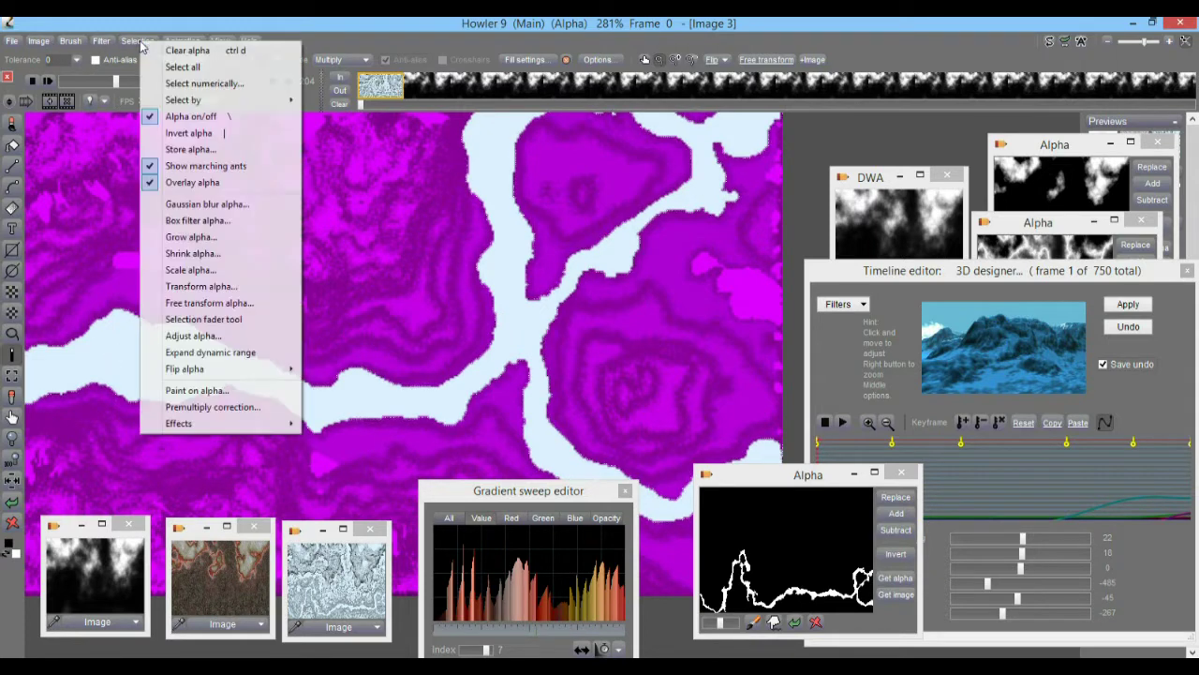
pyautogui.click(209, 255)
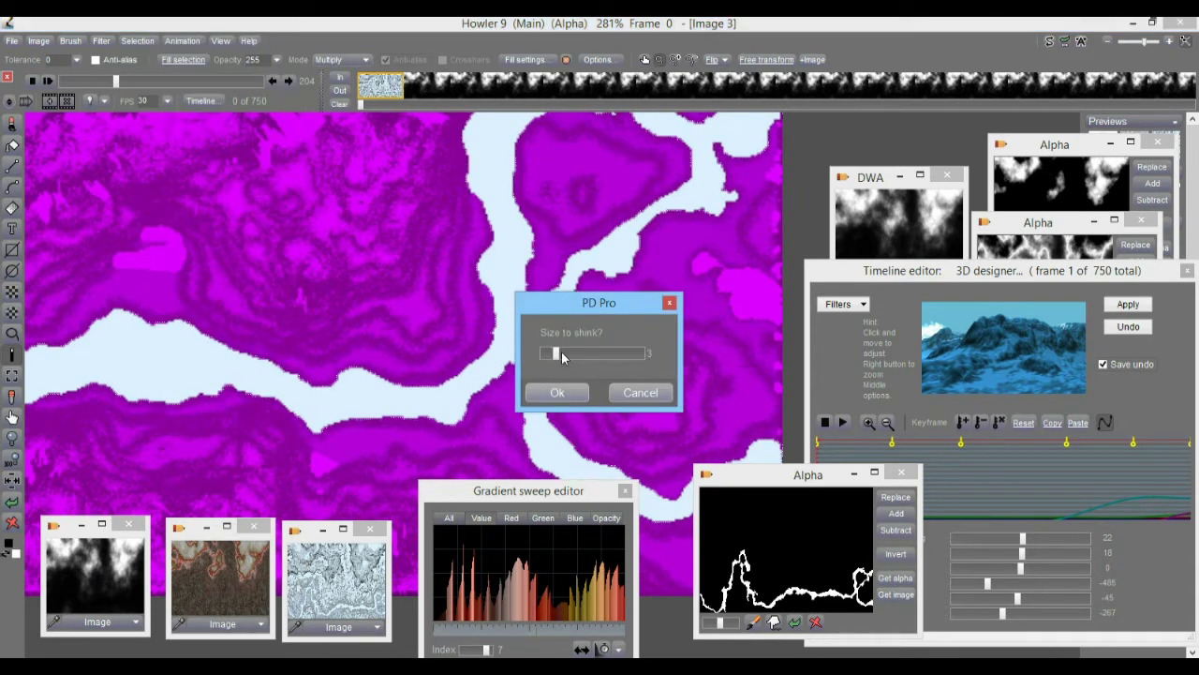
pyautogui.click(554, 401)
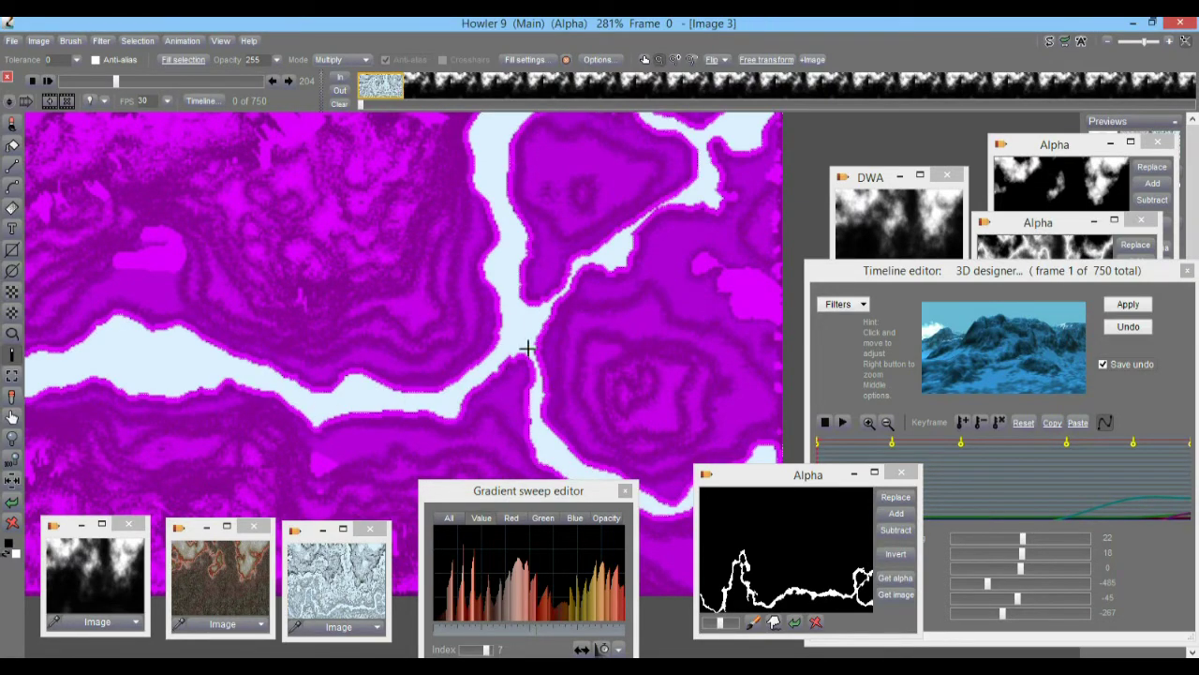
pyautogui.click(138, 42)
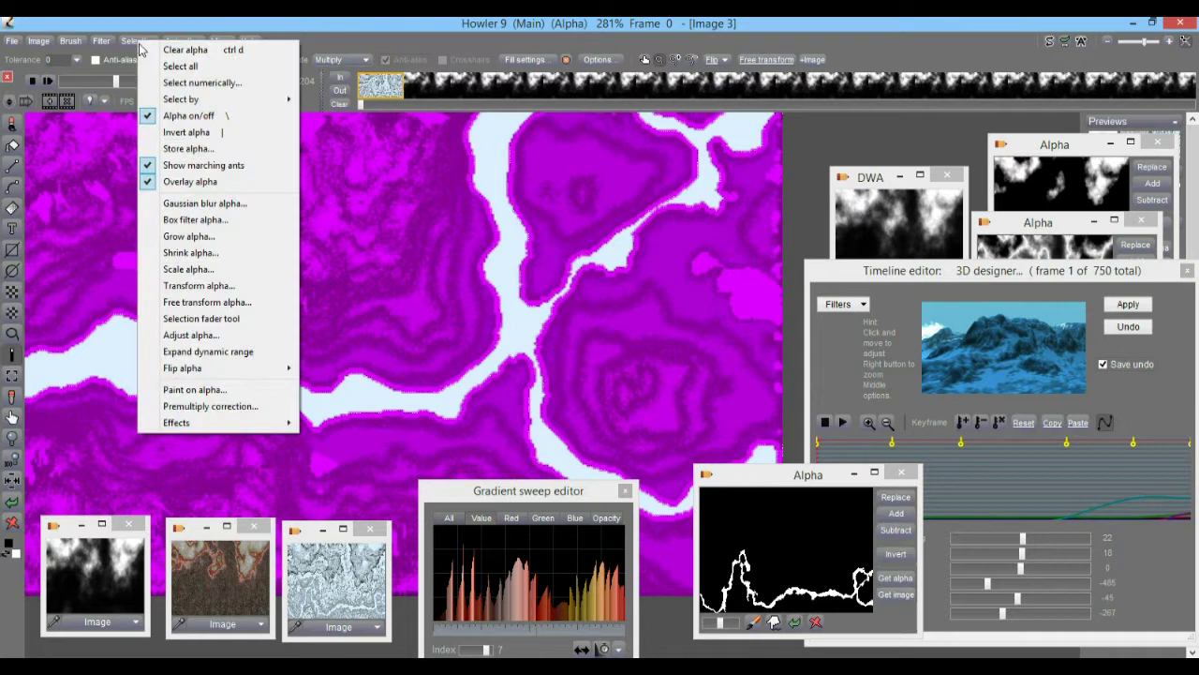
pyautogui.click(201, 252)
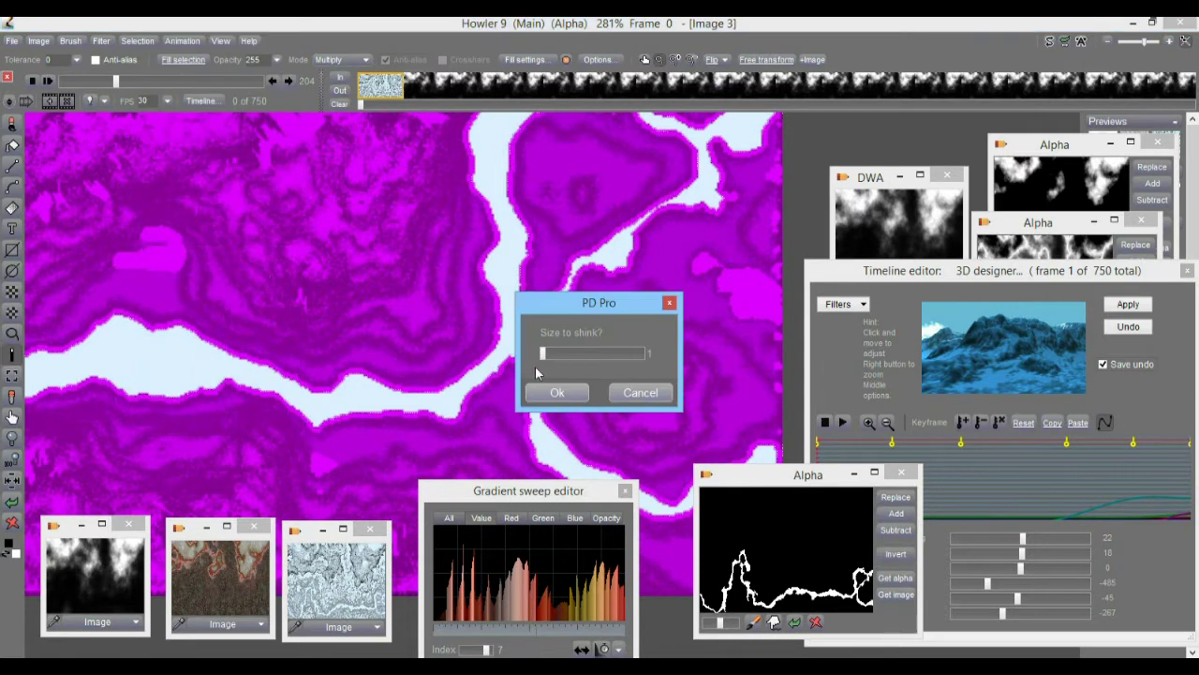
pyautogui.moveTo(550, 357); pyautogui.dragTo(554, 357)
pyautogui.click(557, 393)
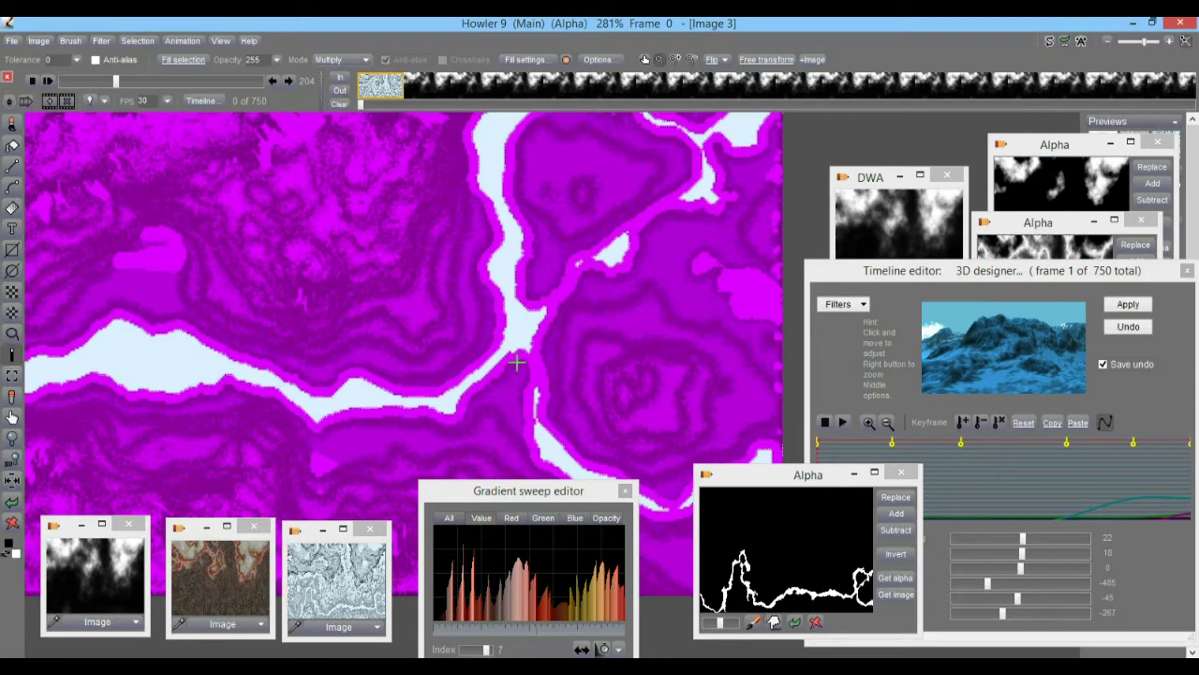
# Inspect the narrowed channels, move the first river alpha's window clear, and store the shrunken selection as another alpha
pyautogui.scroll(3, 549, 319)
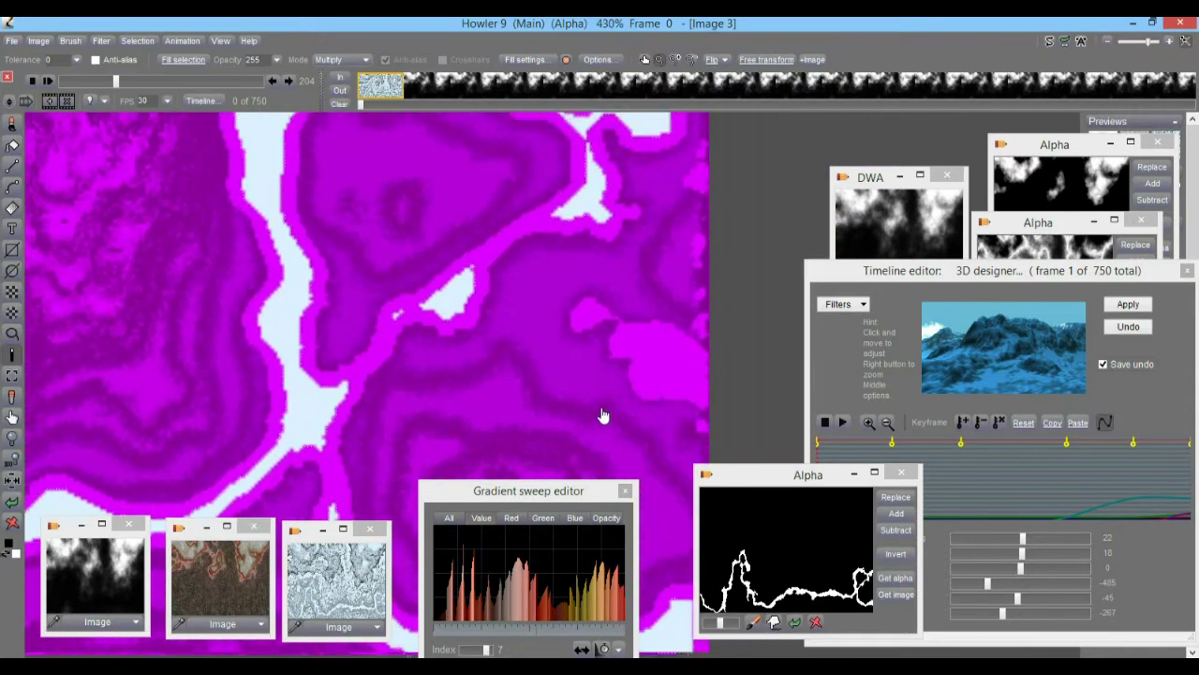
pyautogui.scroll(4, 468, 276)
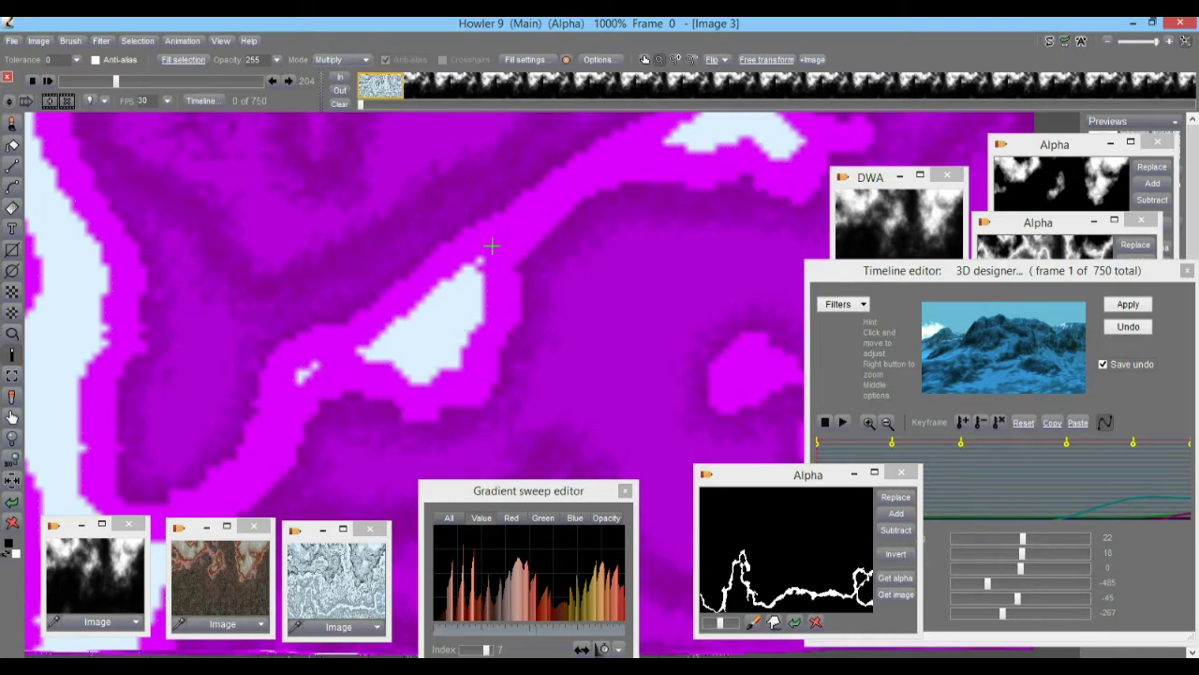
pyautogui.moveTo(268, 437); pyautogui.dragTo(670, 433)
pyautogui.moveTo(532, 330); pyautogui.dragTo(377, 351)
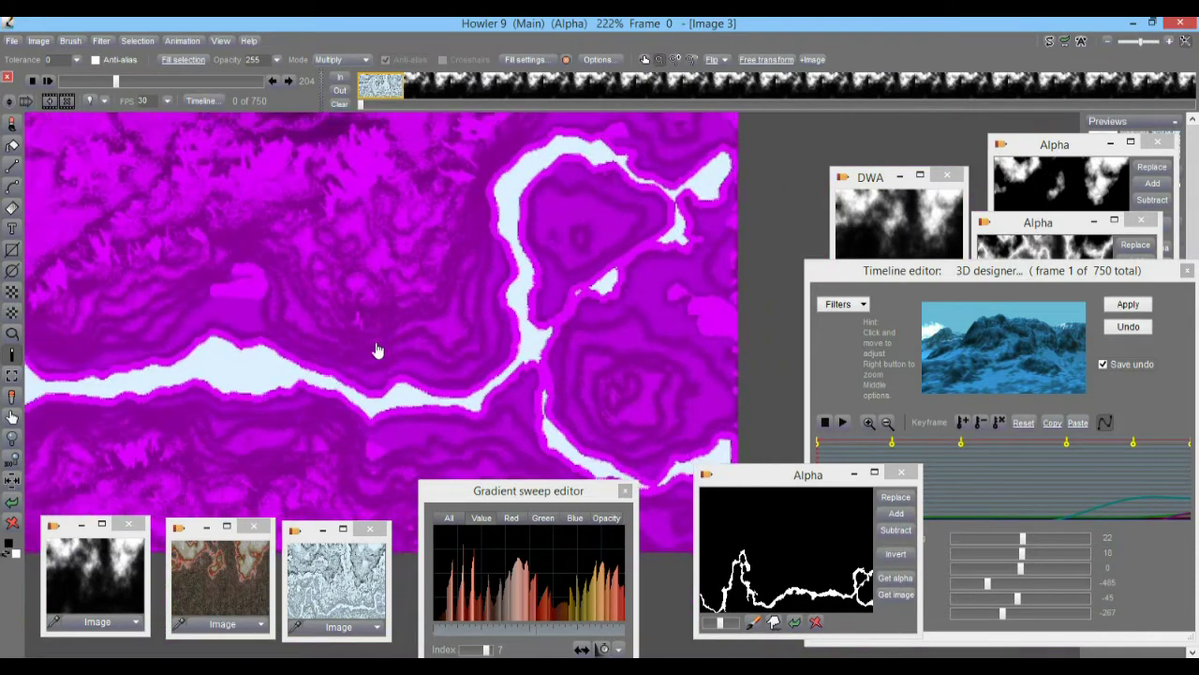
pyautogui.scroll(2, 376, 351)
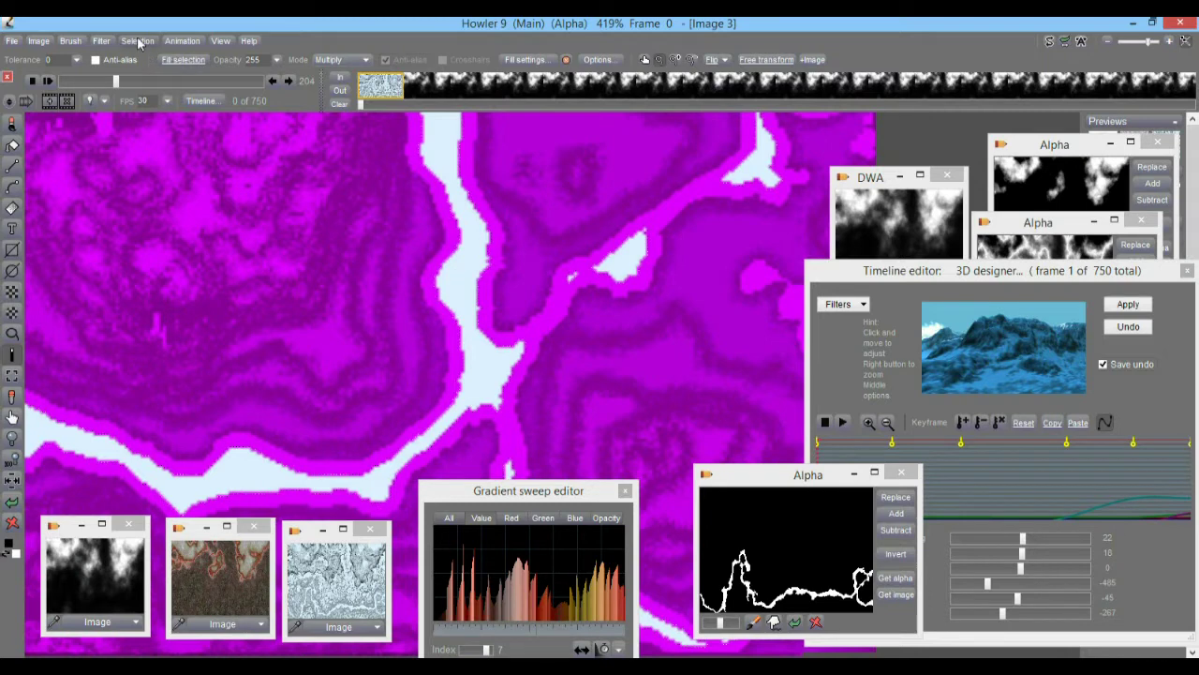
pyautogui.moveTo(755, 479); pyautogui.dragTo(750, 343)
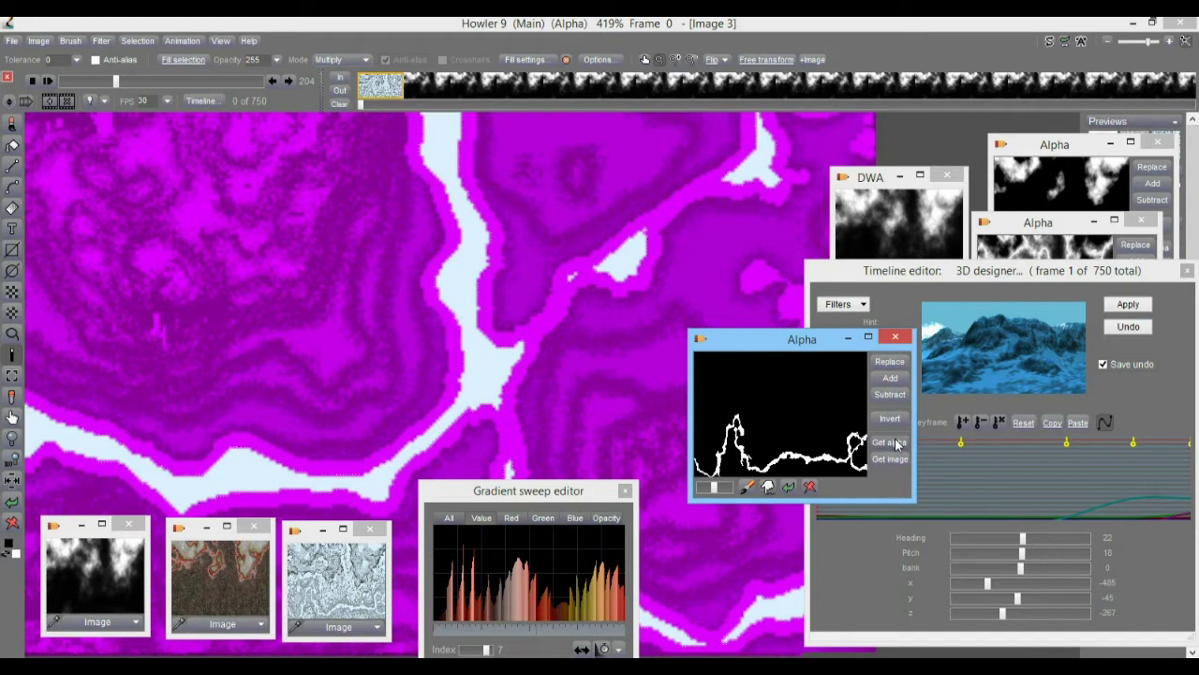
pyautogui.moveTo(737, 340); pyautogui.dragTo(751, 505)
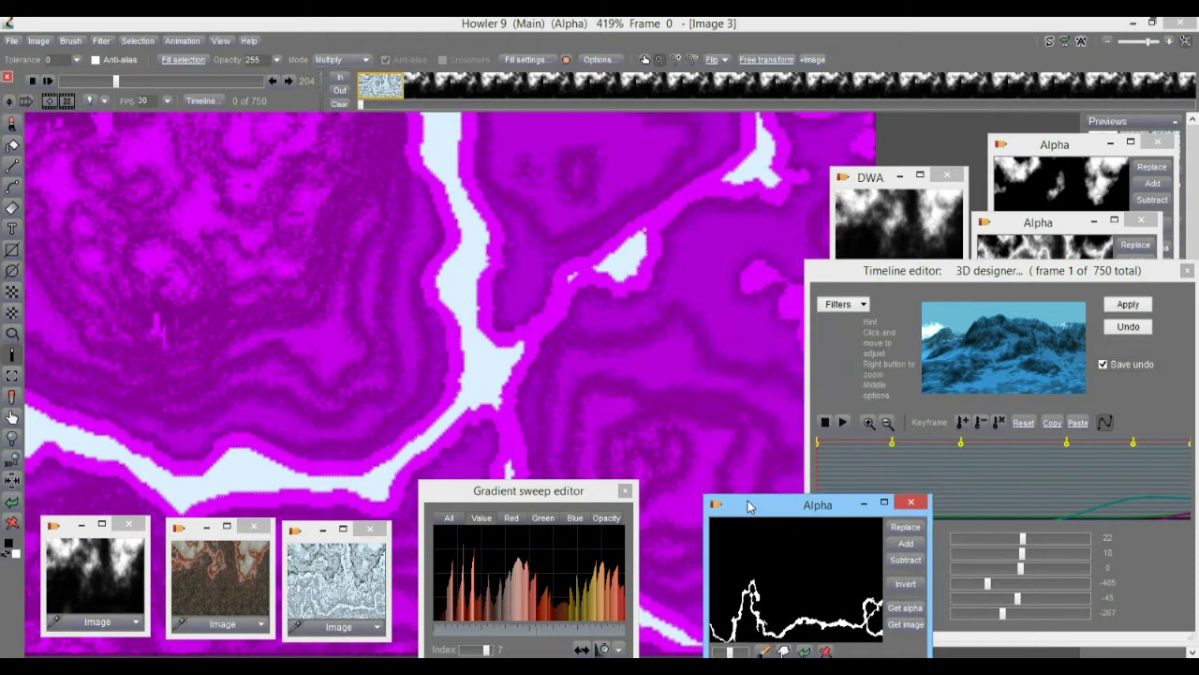
pyautogui.click(131, 41)
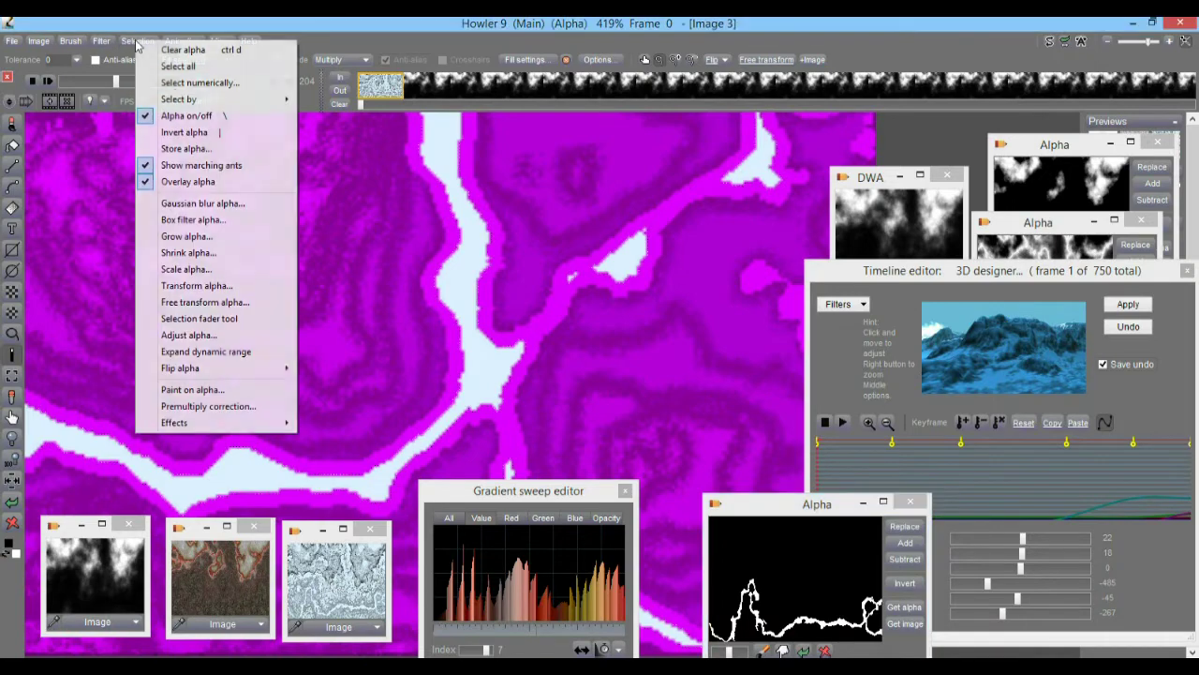
pyautogui.click(214, 150)
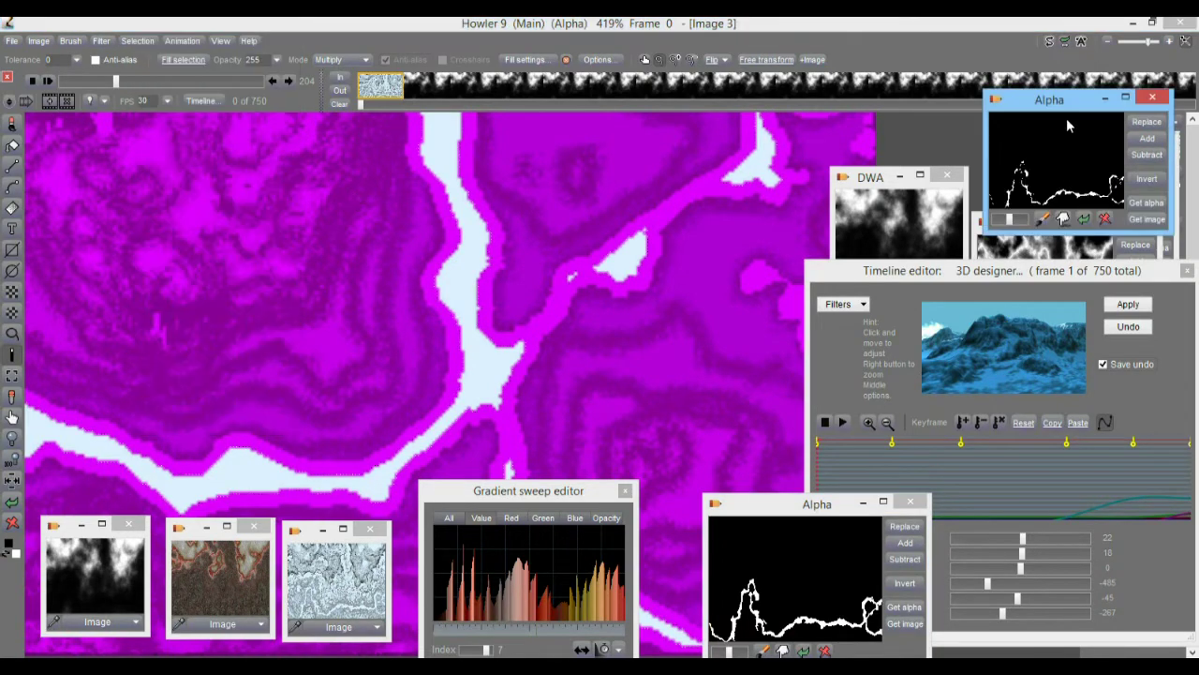
# Enlarge the newly stored alpha's window and place it beside the first river alpha for comparison
pyautogui.moveTo(1030, 107); pyautogui.dragTo(634, 233)
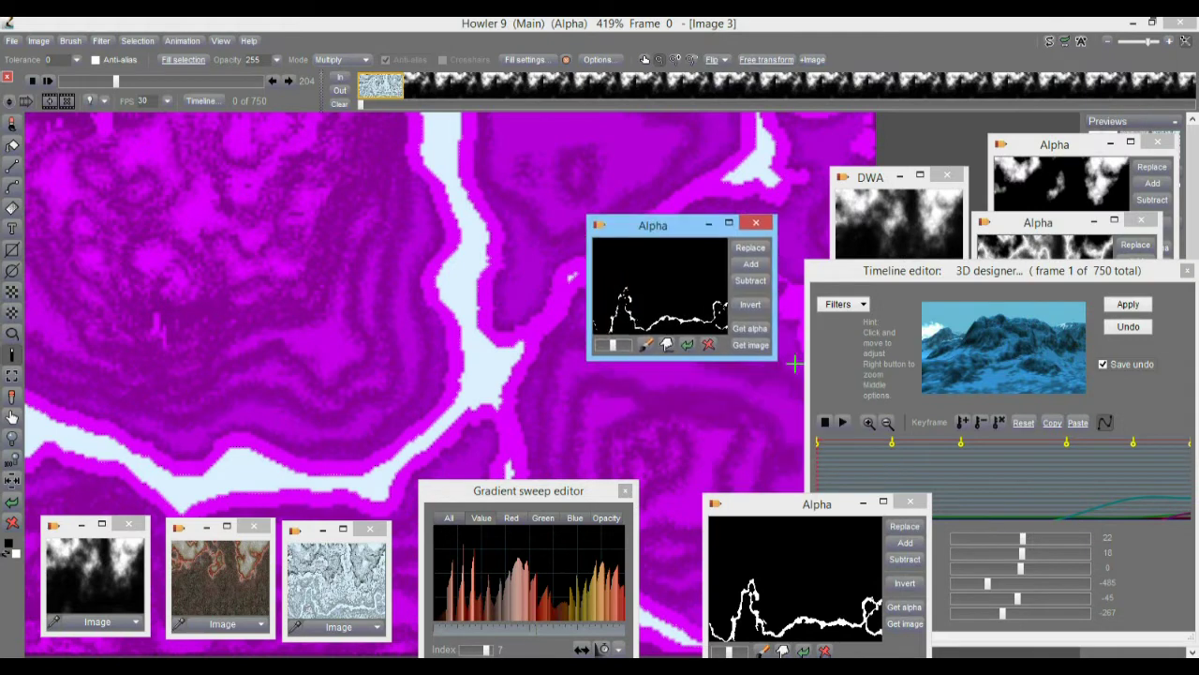
pyautogui.moveTo(774, 360); pyautogui.dragTo(824, 395)
pyautogui.moveTo(653, 233); pyautogui.dragTo(878, 476)
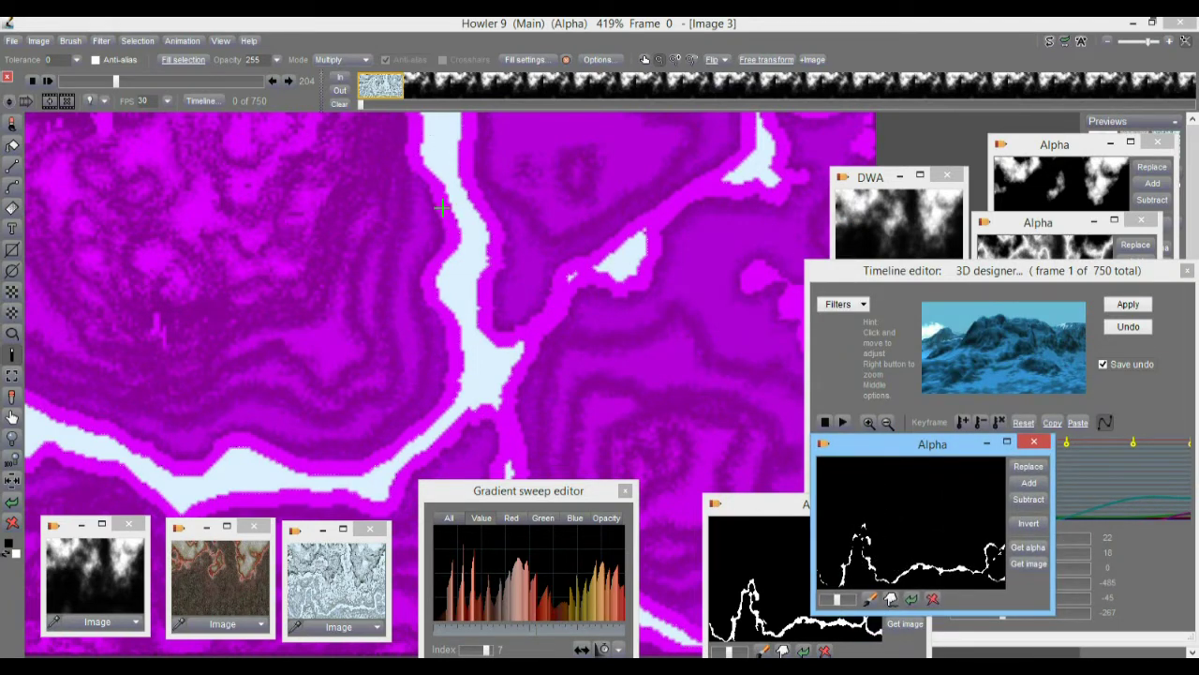
# Activate the fill tool and set its fill type to plain color, with the fill settings moved beside the river
pyautogui.click(12, 150)
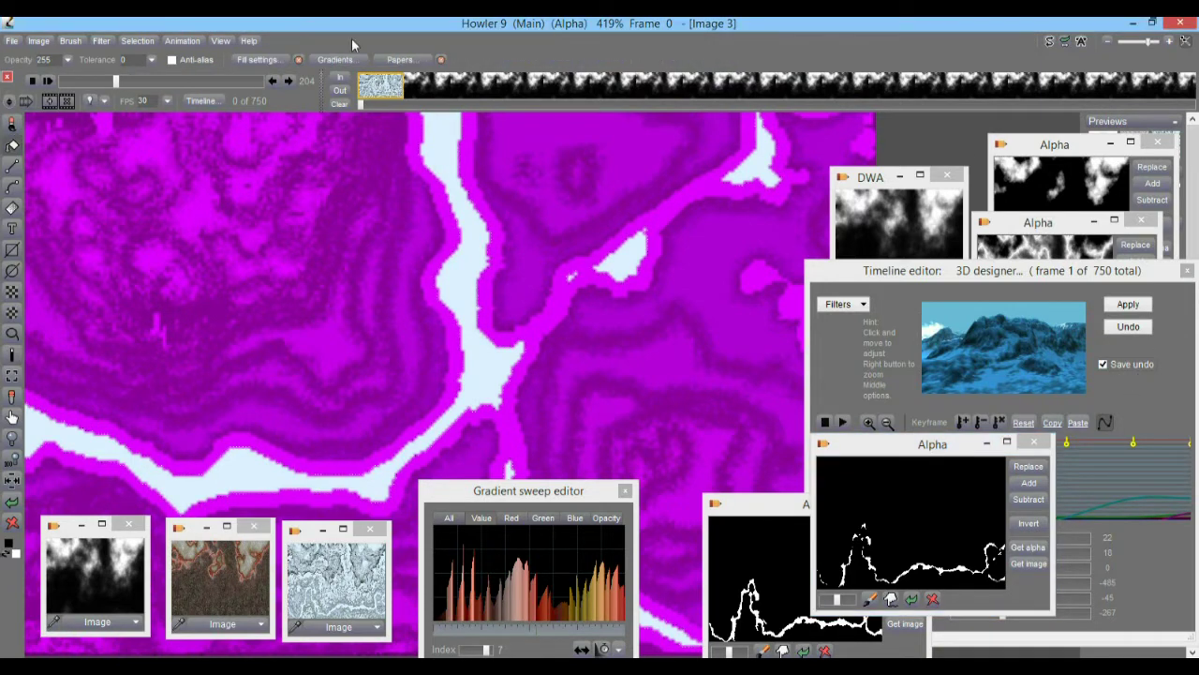
pyautogui.click(275, 59)
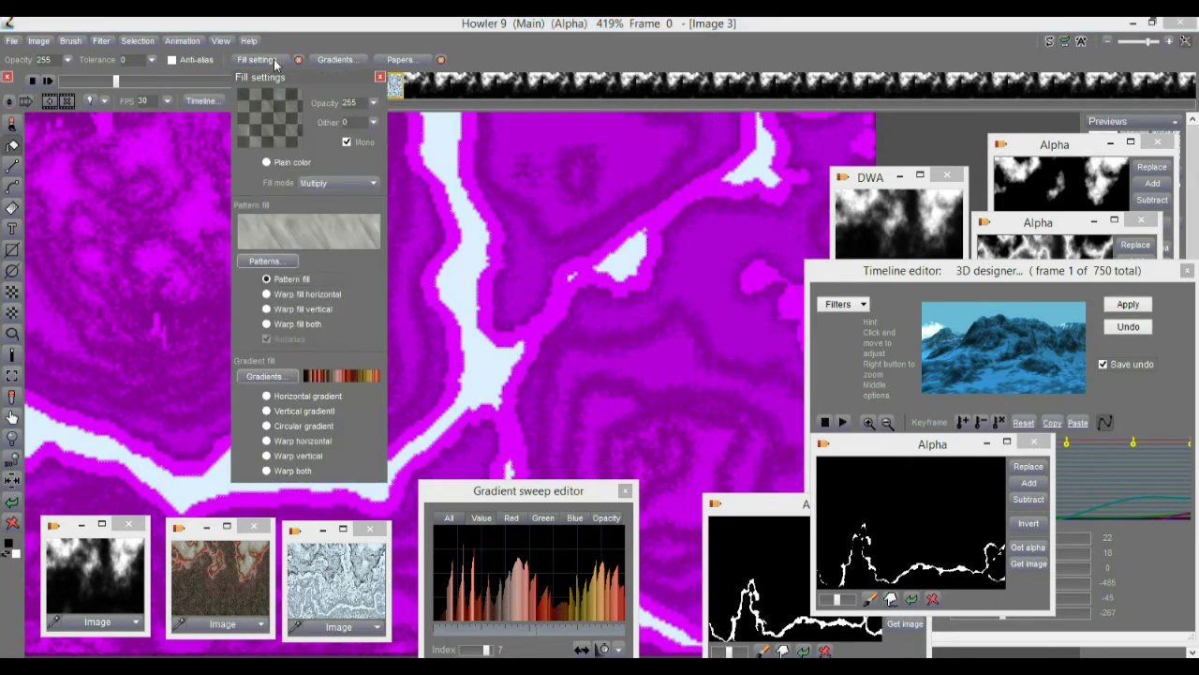
pyautogui.moveTo(312, 74); pyautogui.dragTo(197, 132)
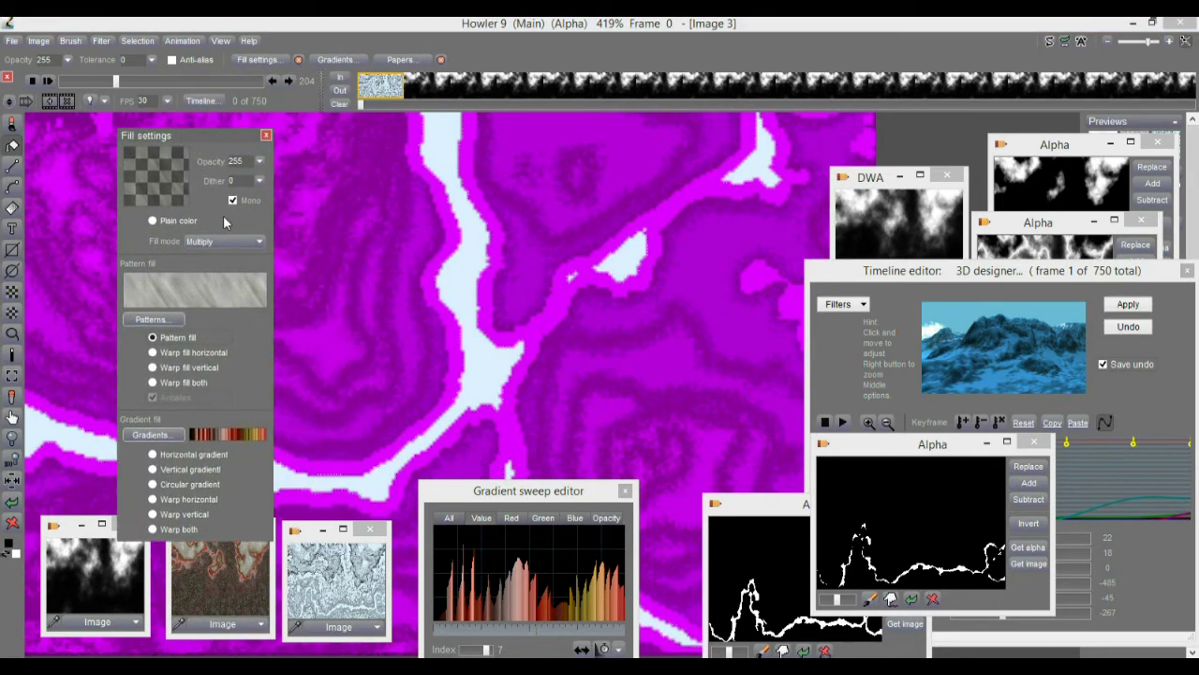
pyautogui.click(167, 225)
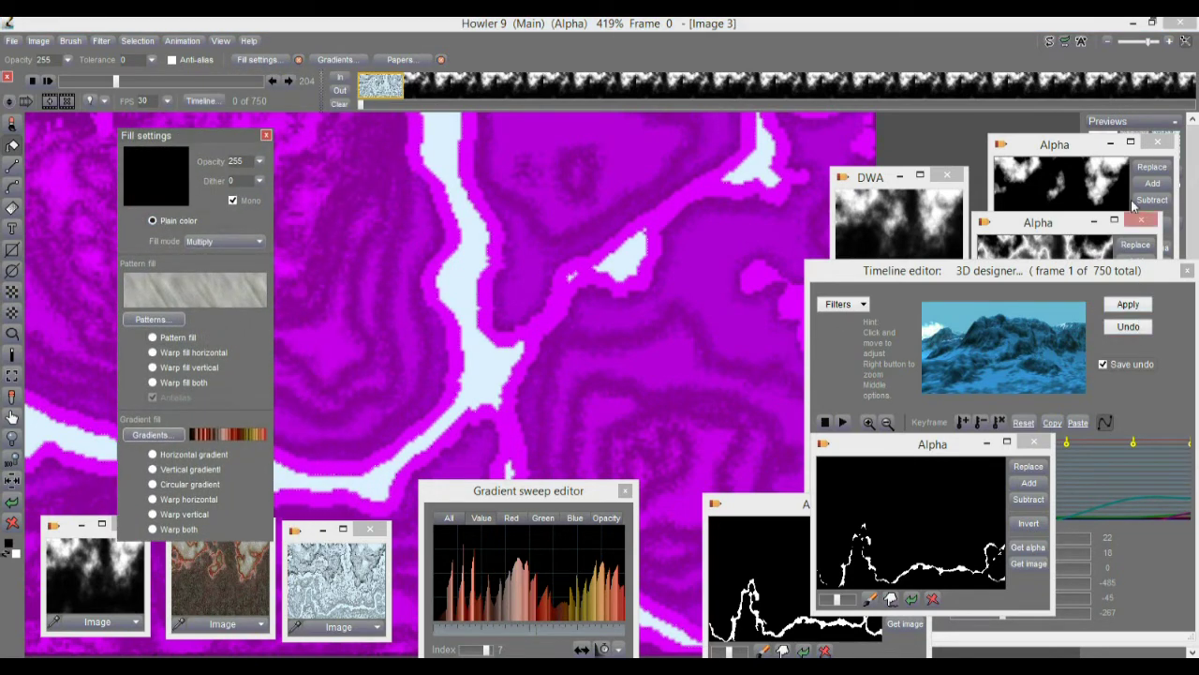
# Move the timeline editor and alpha windows off the color palette and pick a deep blue fill color
pyautogui.moveTo(1137, 272); pyautogui.dragTo(978, 252)
pyautogui.moveTo(1096, 151); pyautogui.dragTo(1022, 147)
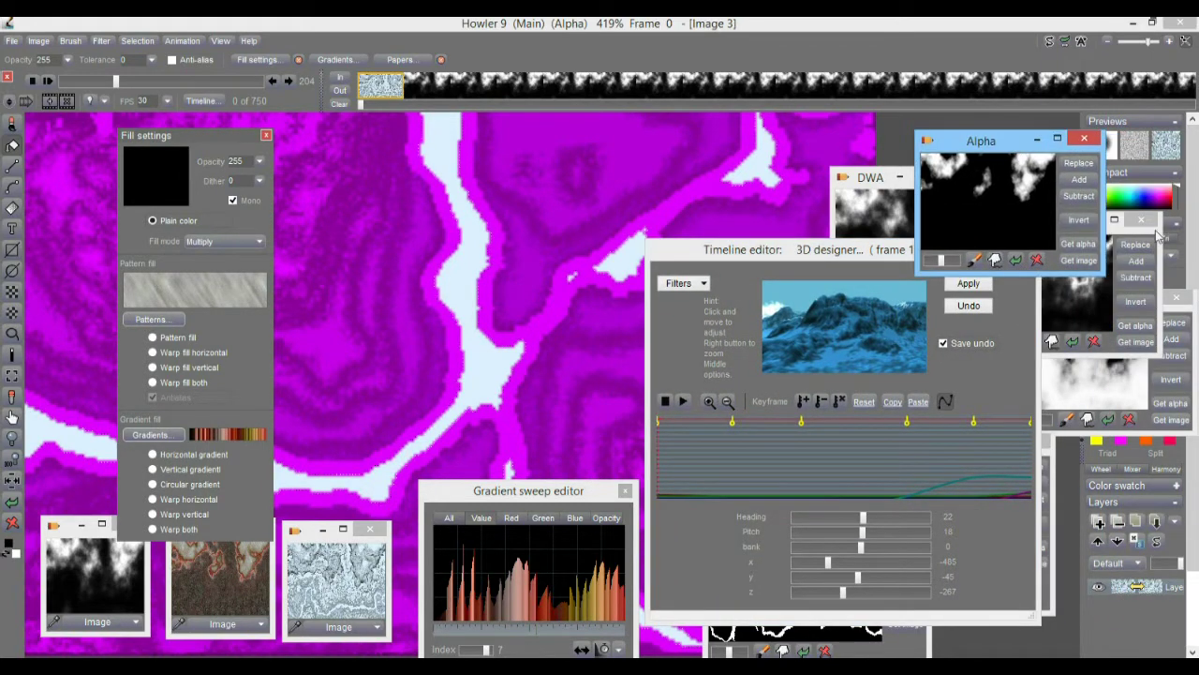
pyautogui.click(1143, 194)
pyautogui.click(1143, 192)
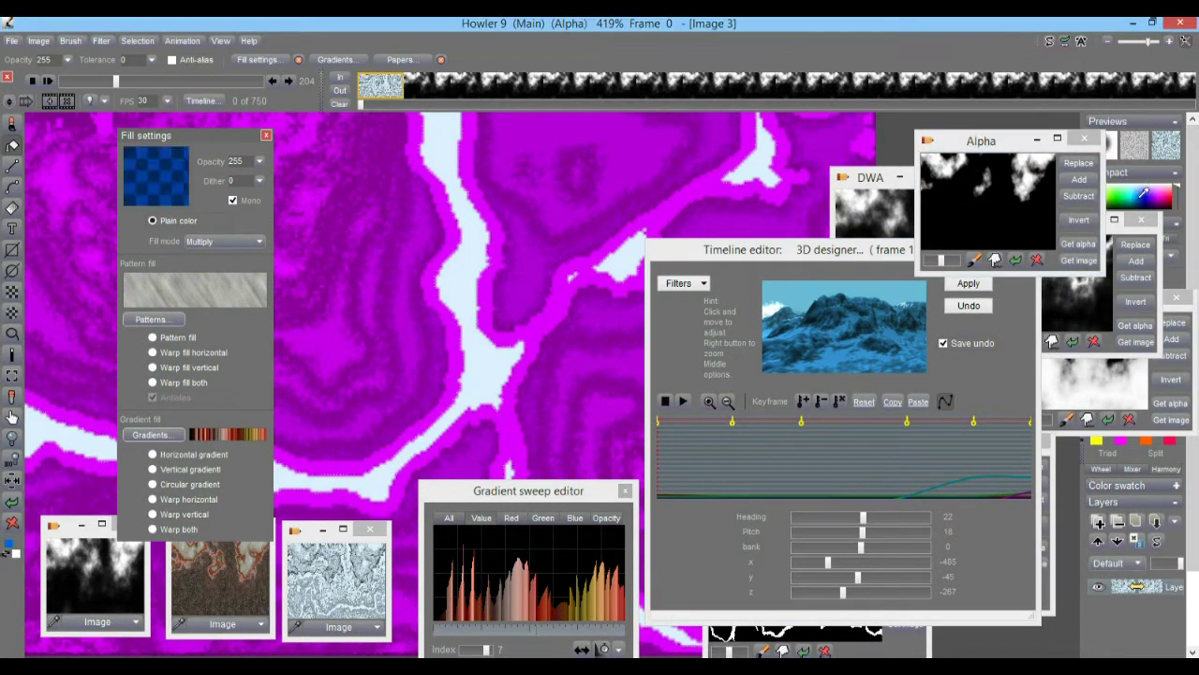
pyautogui.moveTo(1019, 146); pyautogui.dragTo(959, 144)
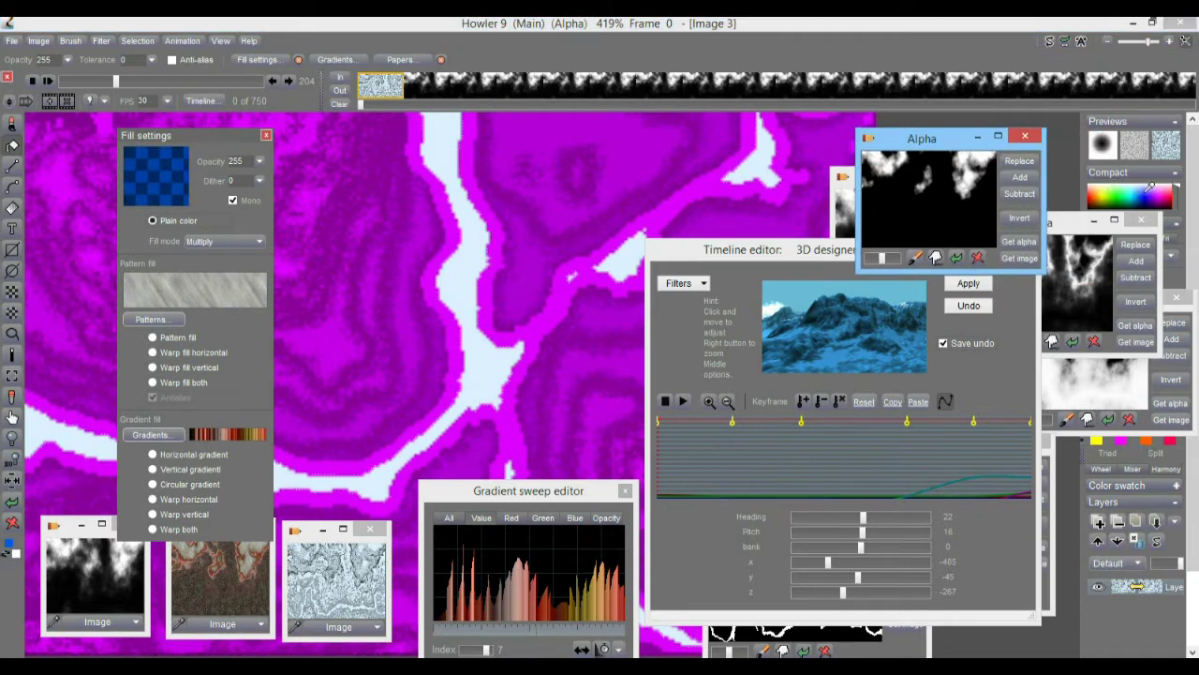
pyautogui.click(1148, 188)
pyautogui.click(1145, 193)
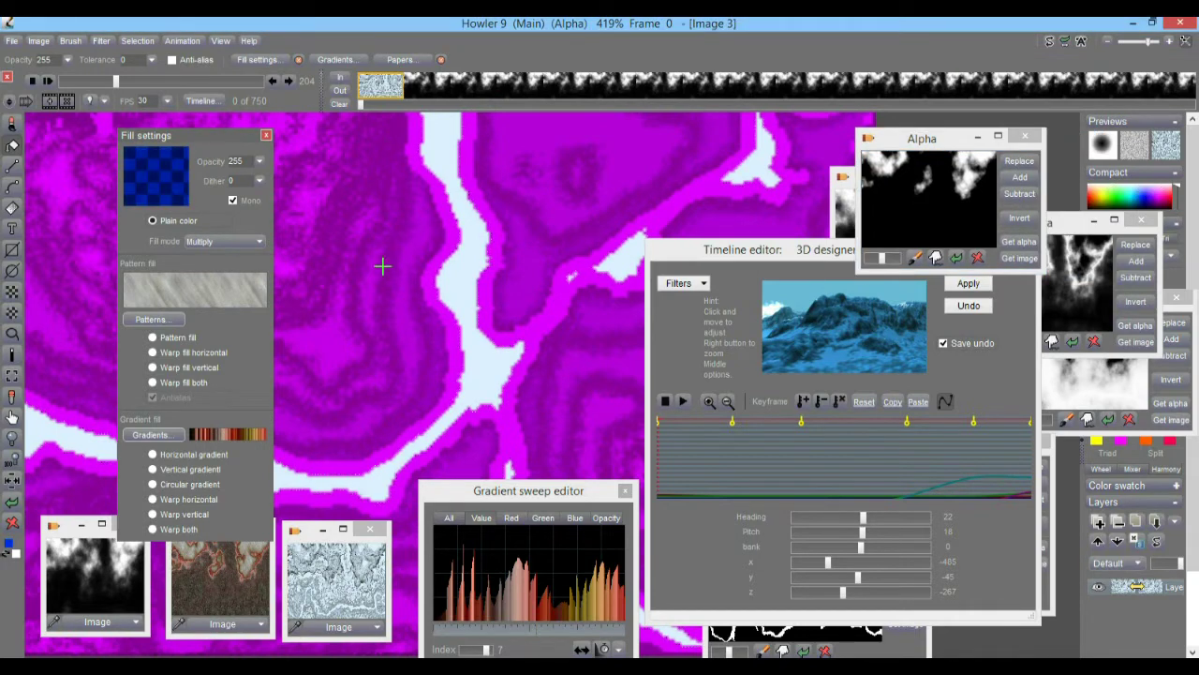
# Try the Default fill mode and return the fill mode to Multiply
pyautogui.click(215, 242)
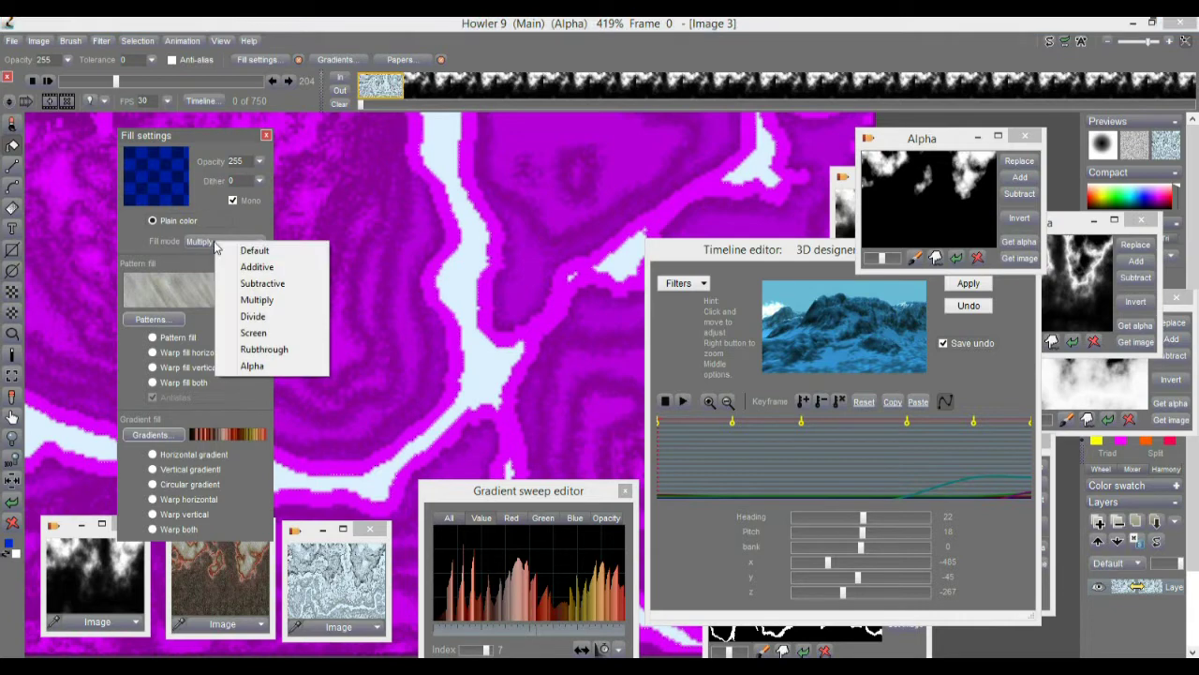
pyautogui.click(265, 250)
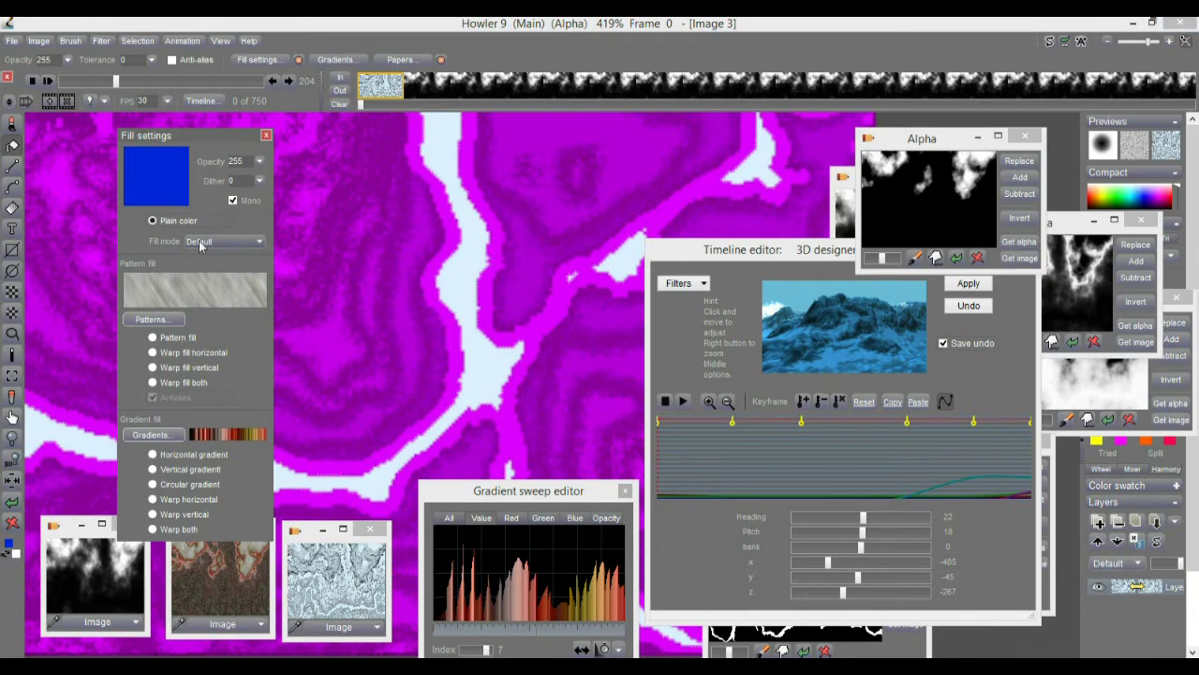
pyautogui.click(220, 240)
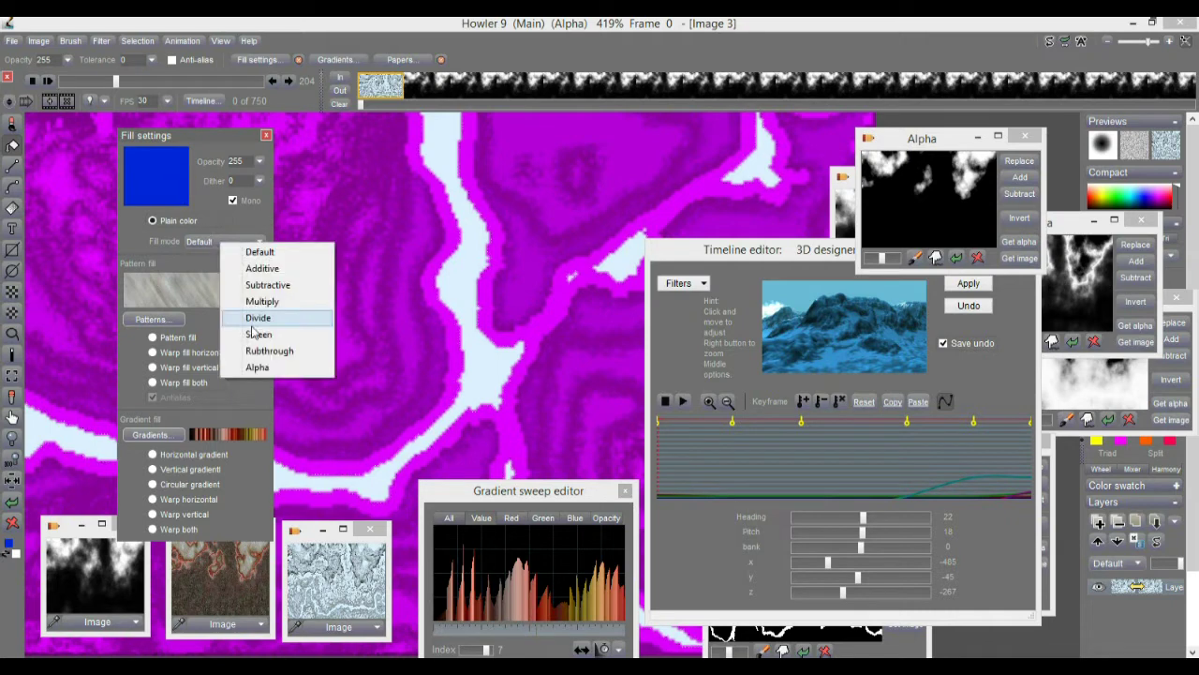
pyautogui.click(258, 302)
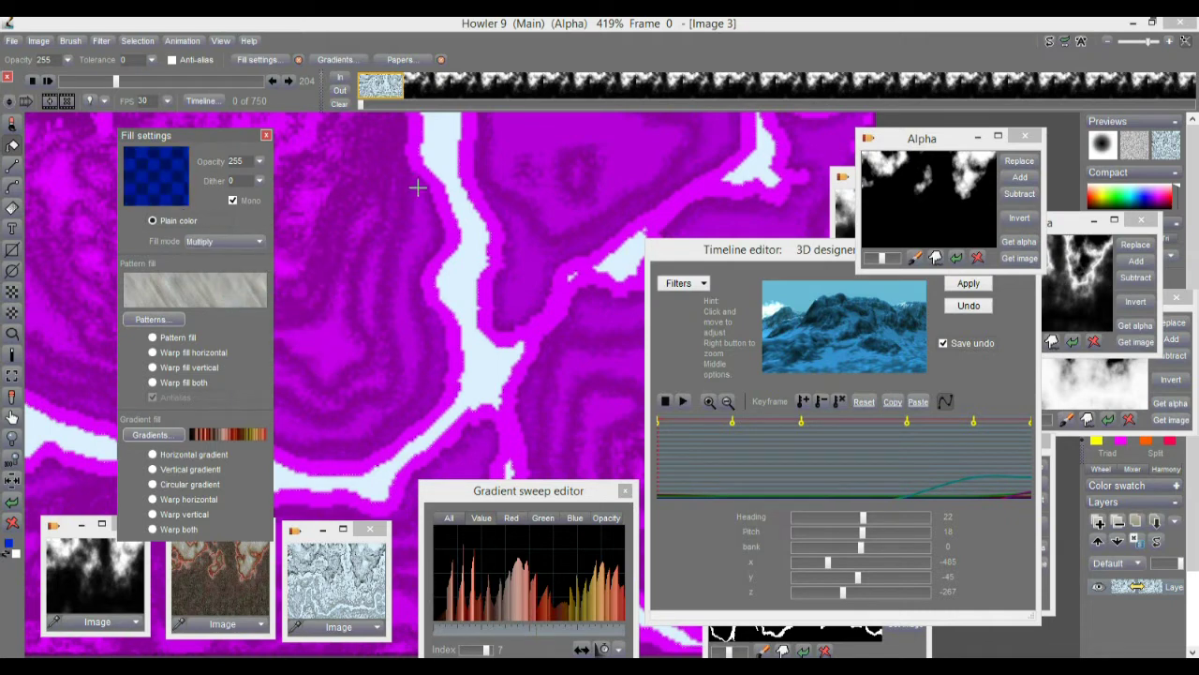
# Fill the main river channel and two of its separate branch segments with blue and check the result
pyautogui.click(439, 125)
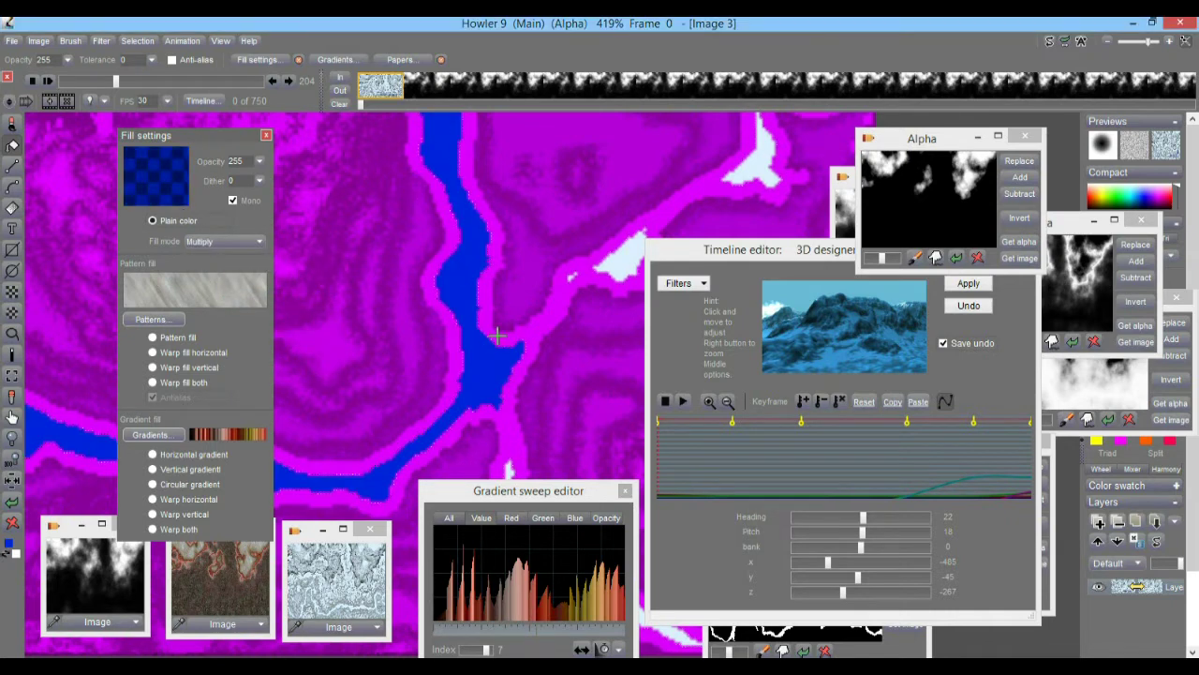
pyautogui.click(625, 257)
pyautogui.click(763, 169)
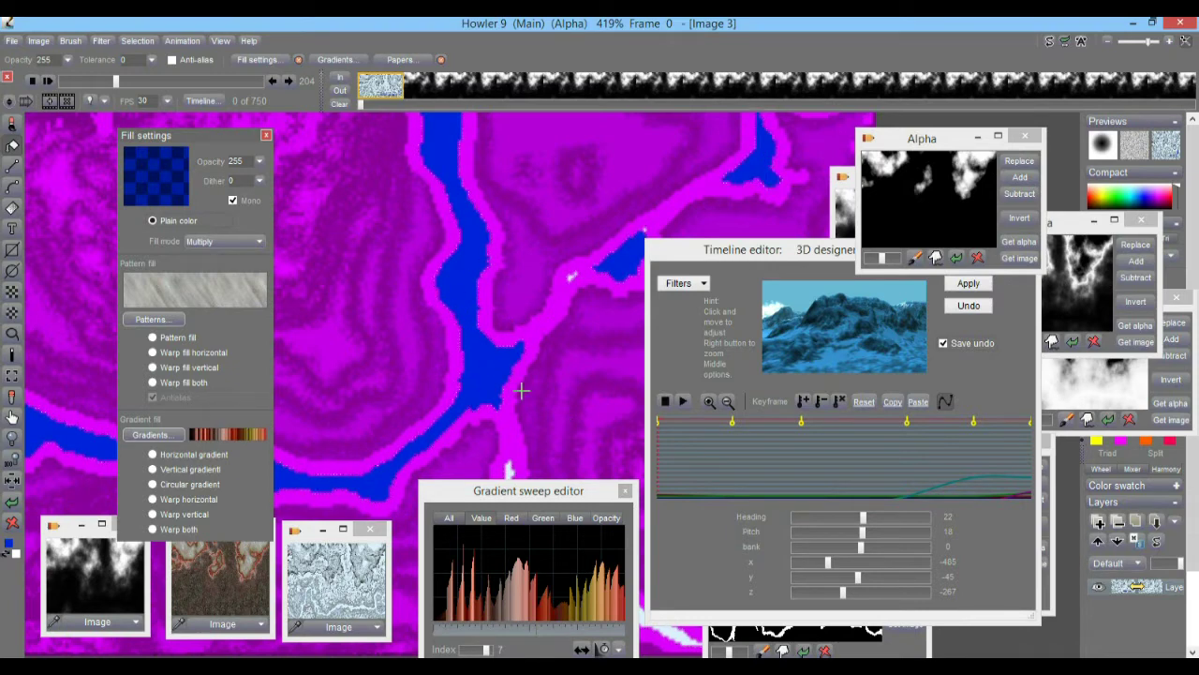
pyautogui.scroll(-3, 496, 321)
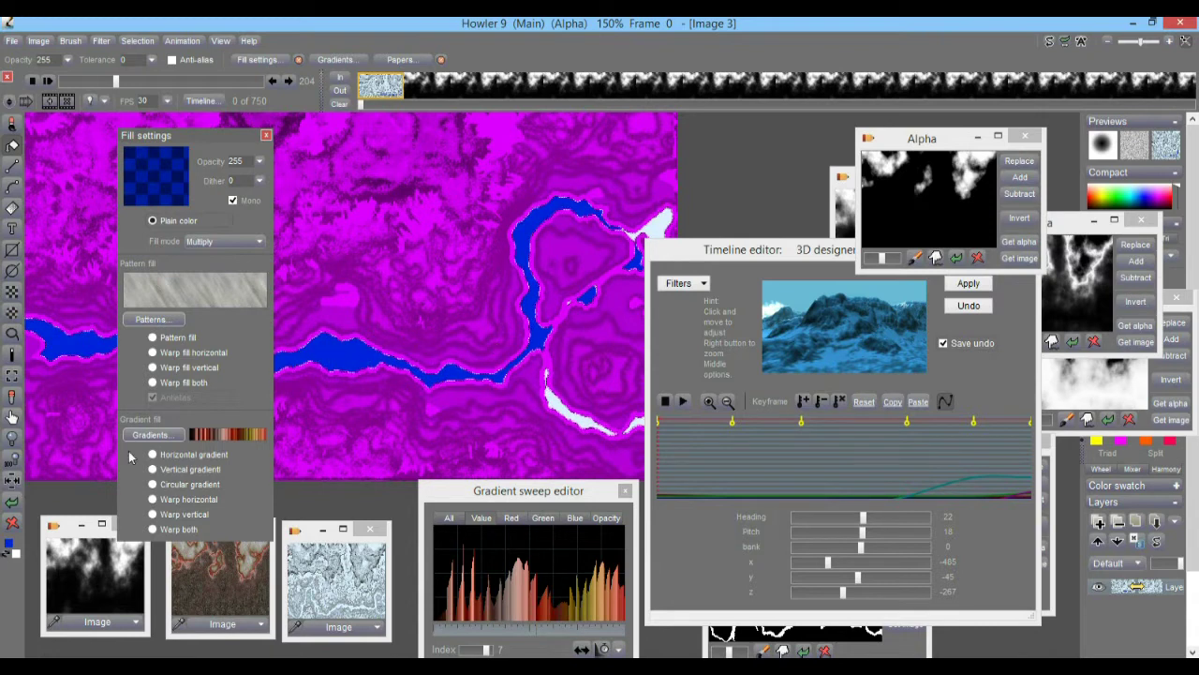
# Load Pat_Brushed.bmp from the pattern library as the fill pattern and preview it enlarged
pyautogui.click(152, 318)
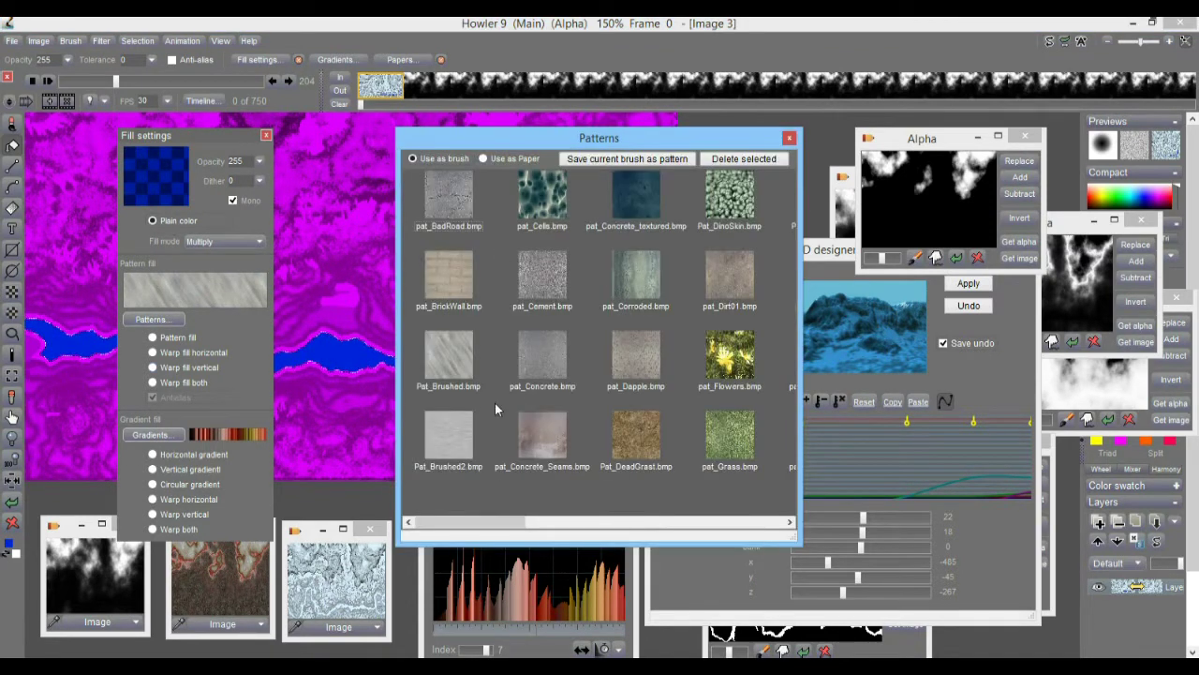
pyautogui.click(445, 351)
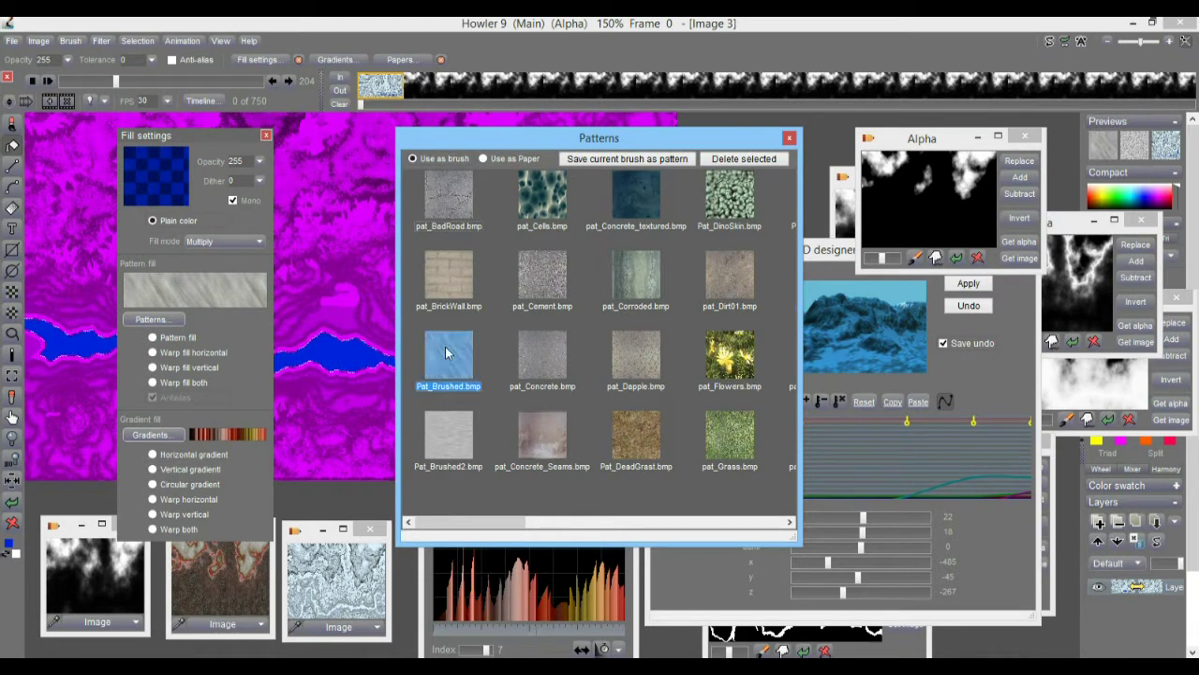
pyautogui.click(218, 294)
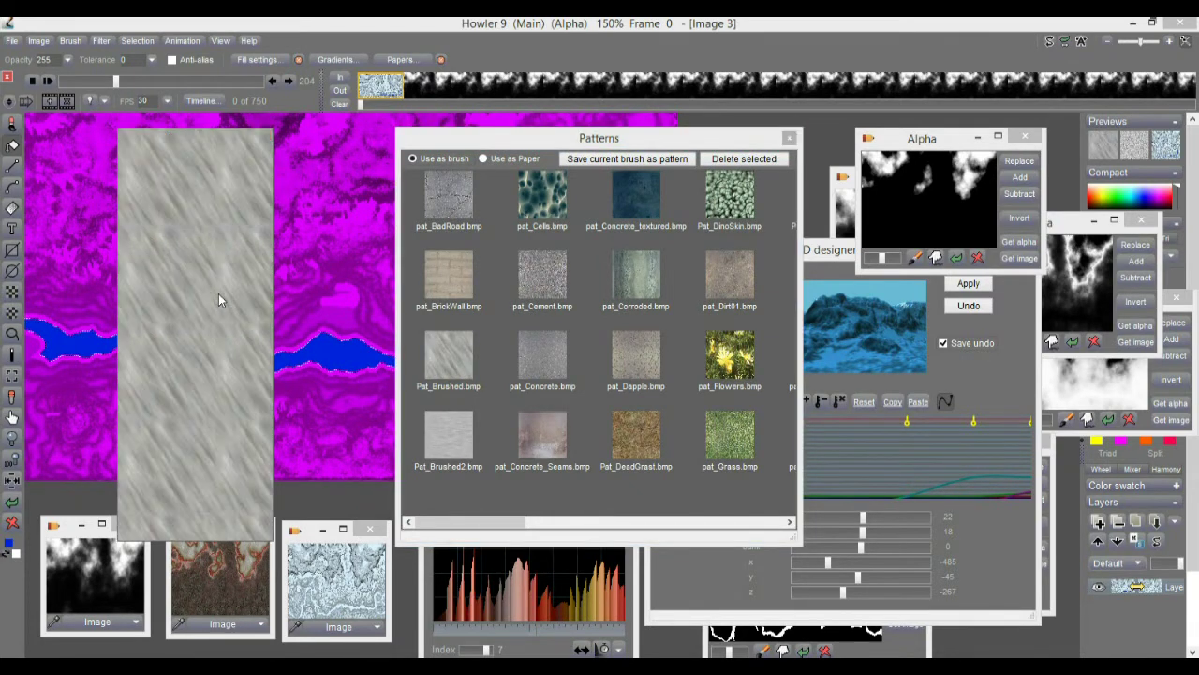
pyautogui.click(219, 294)
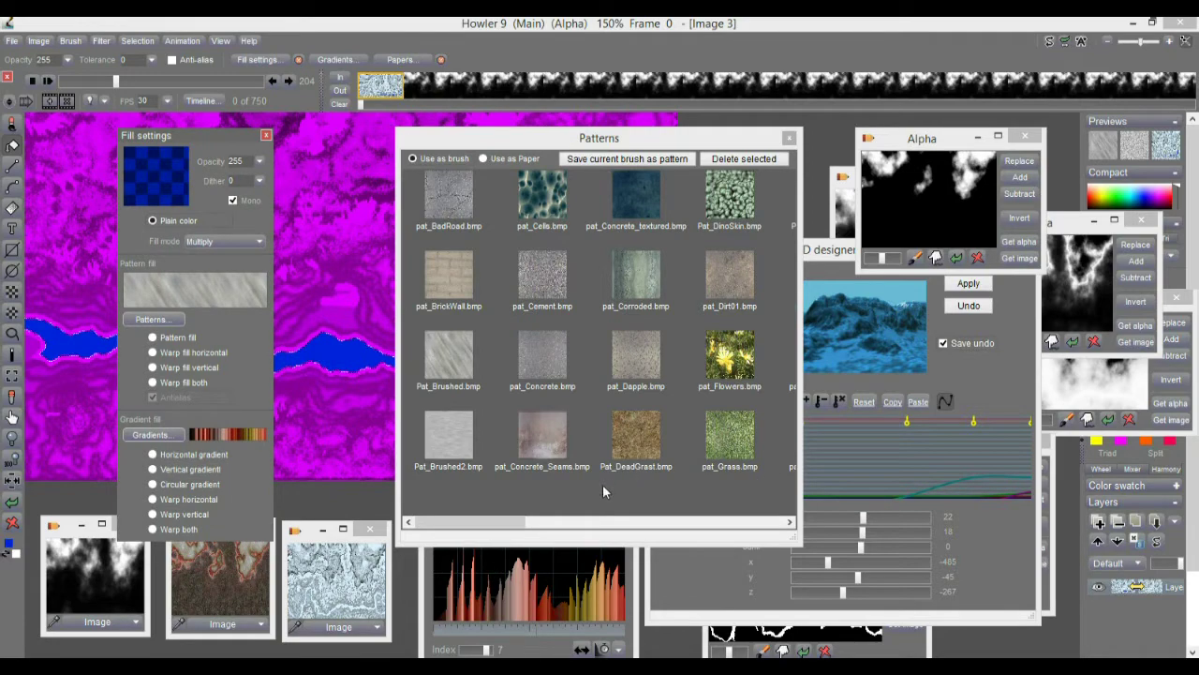
# Try Pat_Paper4.bmp as the fill pattern, preview it, and look through the remaining library patterns
pyautogui.moveTo(526, 525); pyautogui.dragTo(558, 531)
pyautogui.hscroll(3, 586, 529)
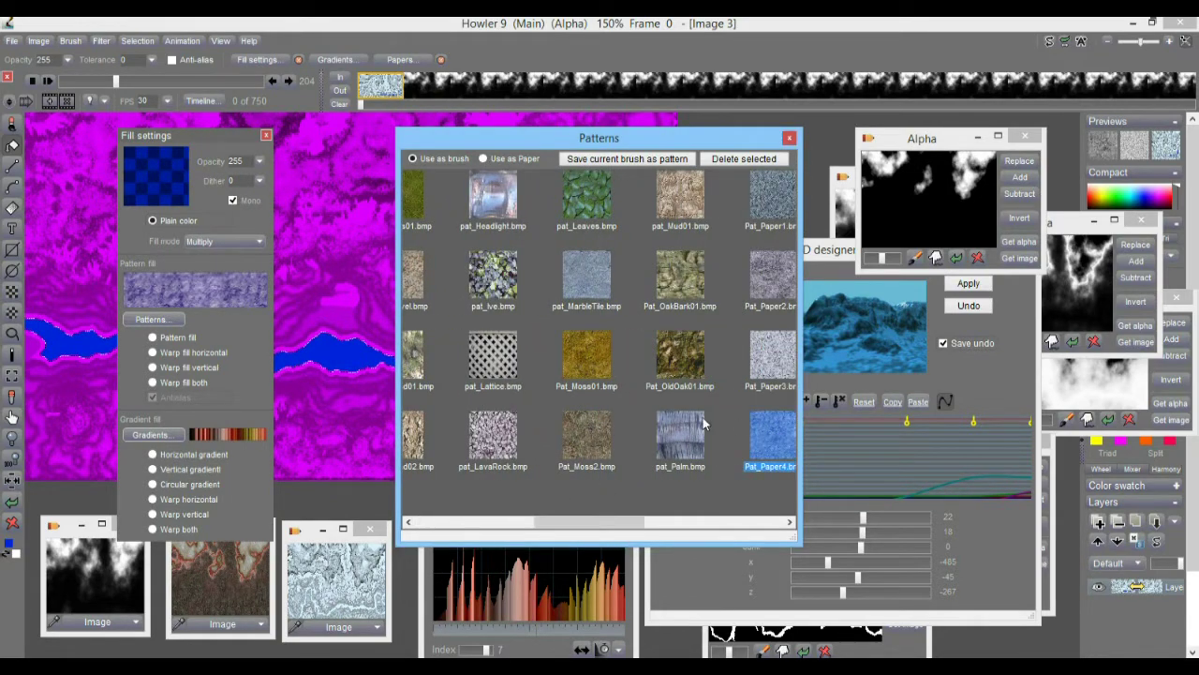
pyautogui.click(774, 442)
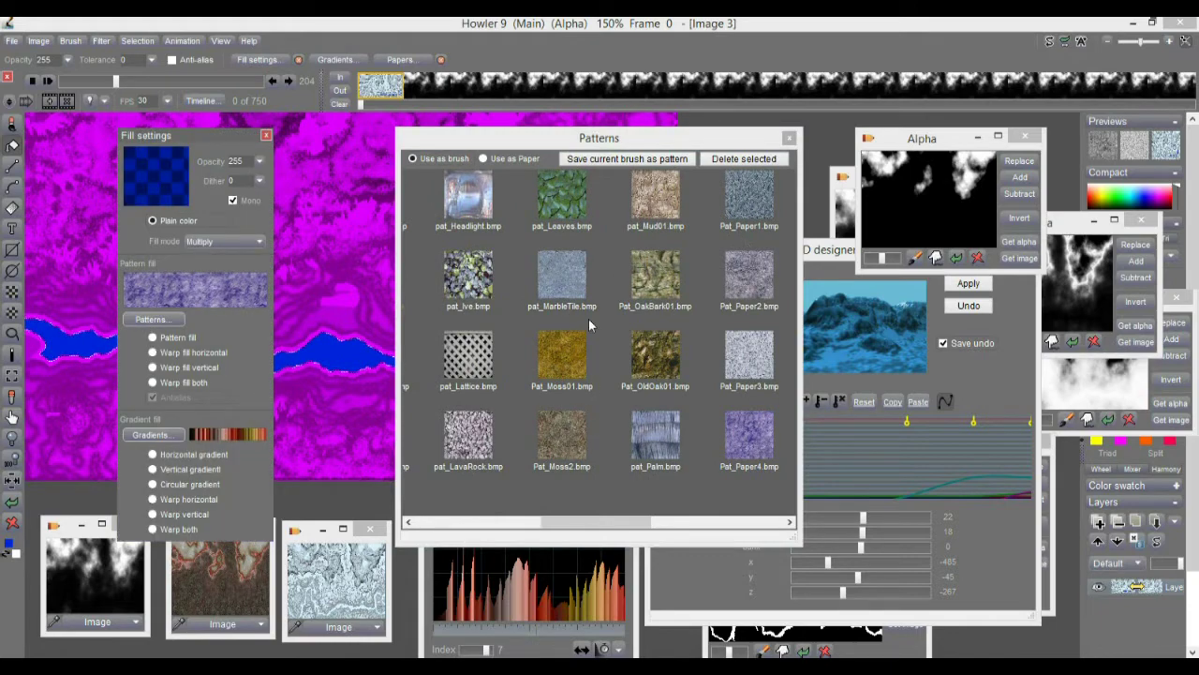
pyautogui.moveTo(624, 526); pyautogui.dragTo(713, 529)
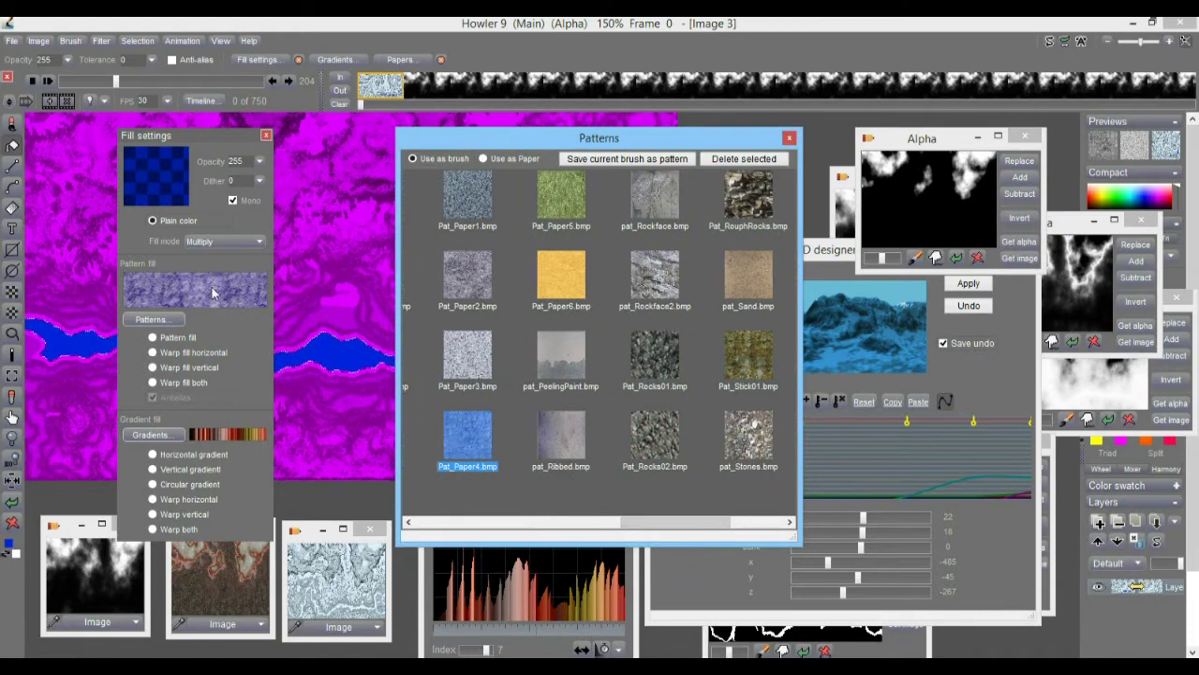
pyautogui.click(208, 296)
pyautogui.click(457, 429)
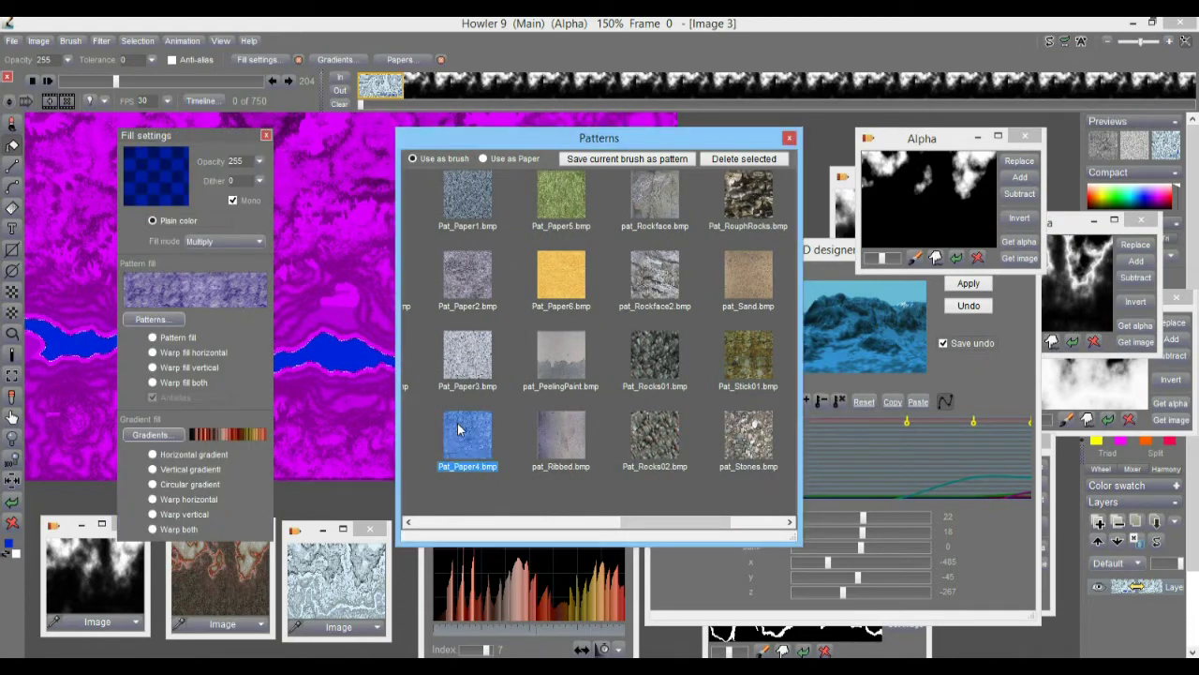
pyautogui.click(201, 294)
pyautogui.moveTo(669, 527); pyautogui.dragTo(721, 528)
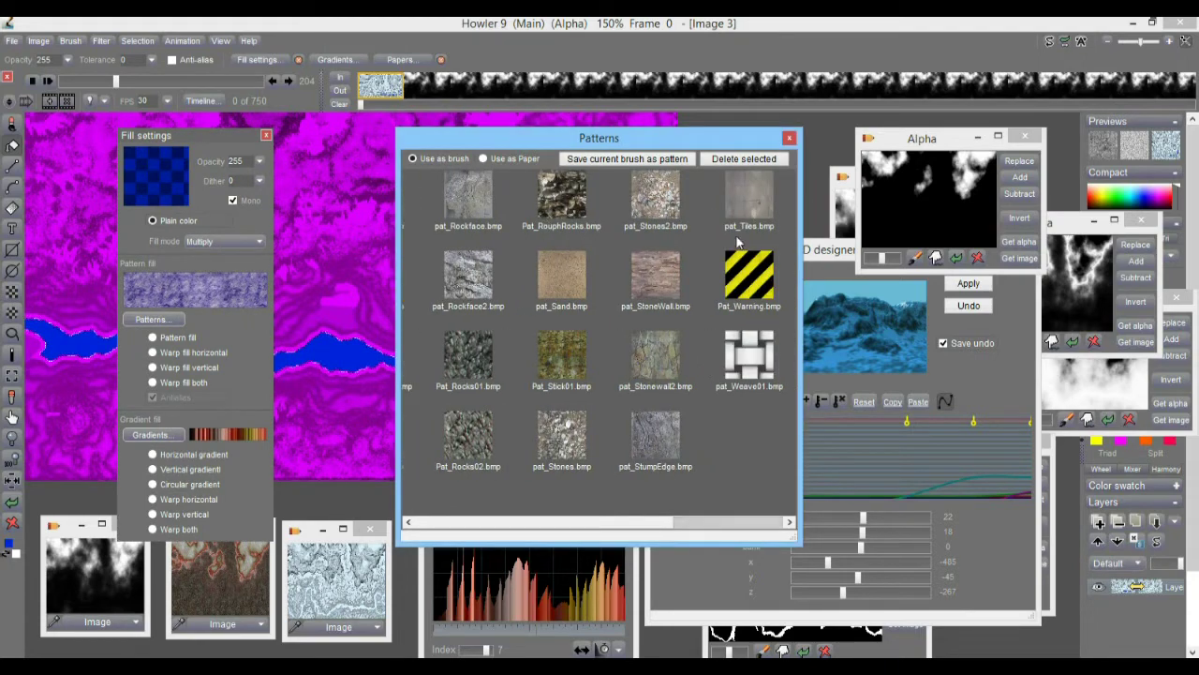
# Choose pat_Mud01.bmp as the fill pattern, preview it, and close the pattern library
pyautogui.moveTo(696, 521); pyautogui.dragTo(597, 521)
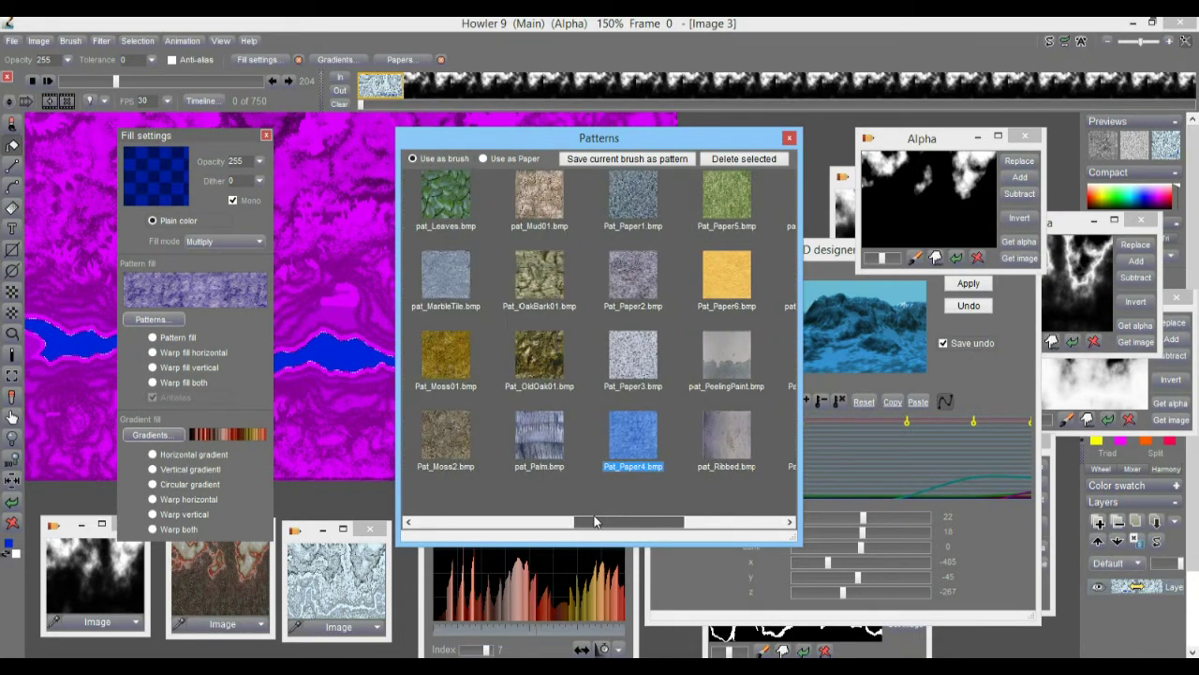
pyautogui.click(547, 194)
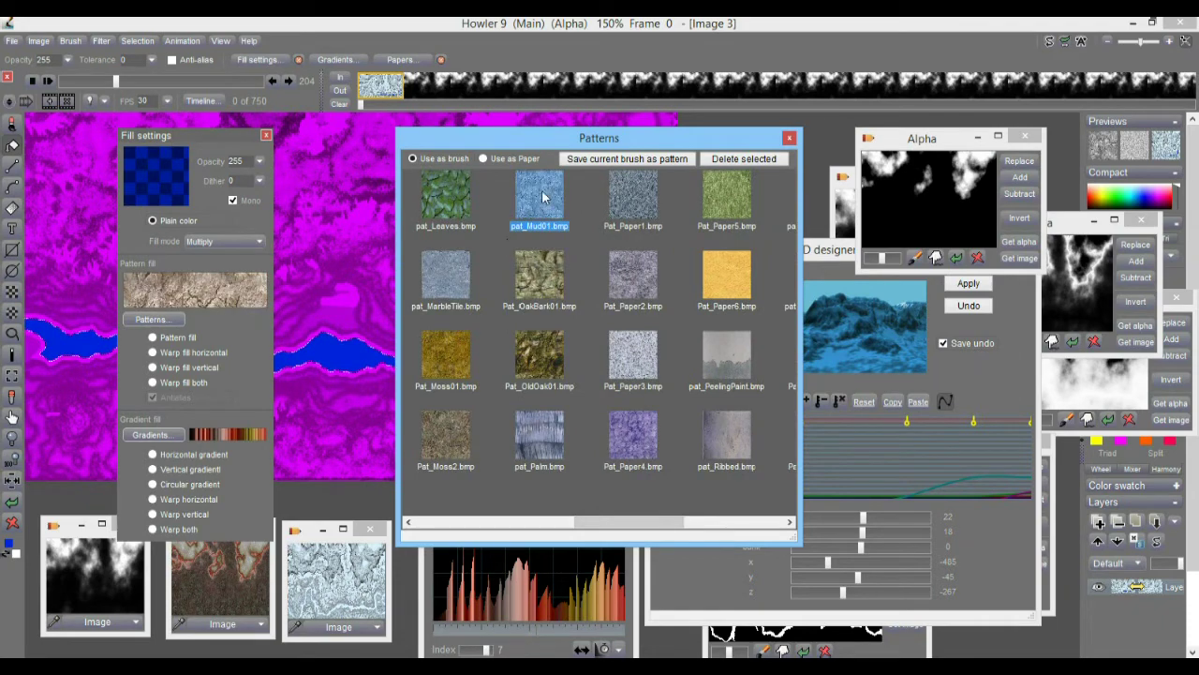
pyautogui.click(225, 298)
pyautogui.click(225, 298)
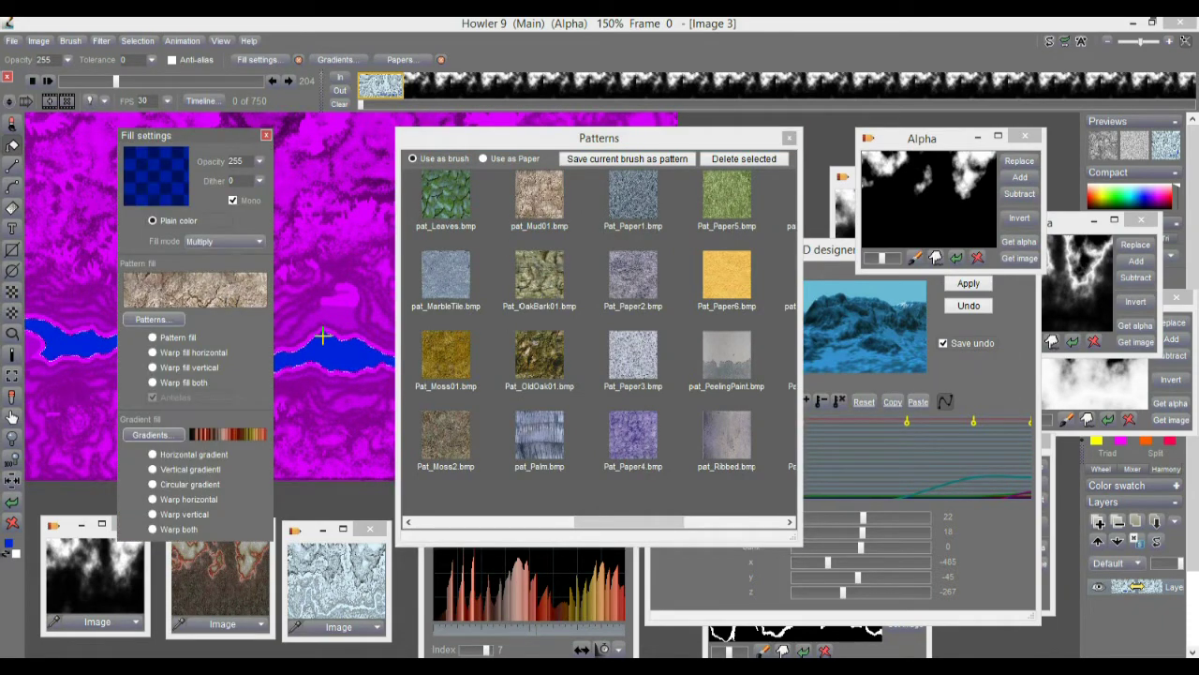
pyautogui.moveTo(472, 140); pyautogui.dragTo(668, 194)
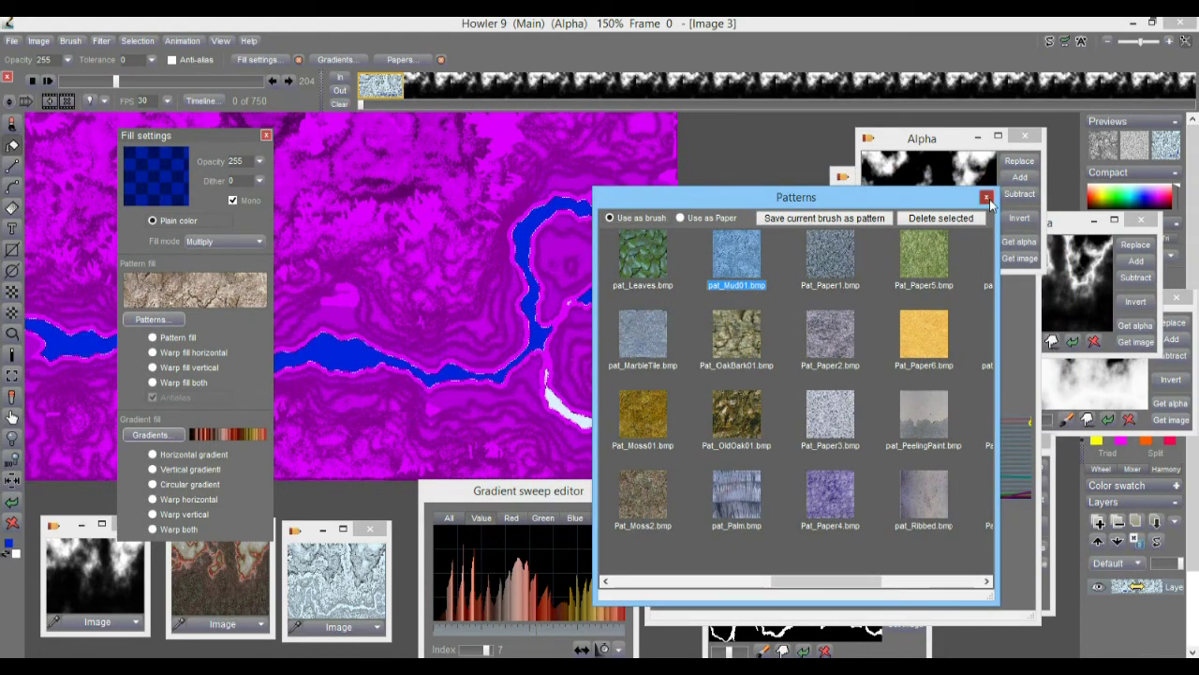
pyautogui.click(985, 197)
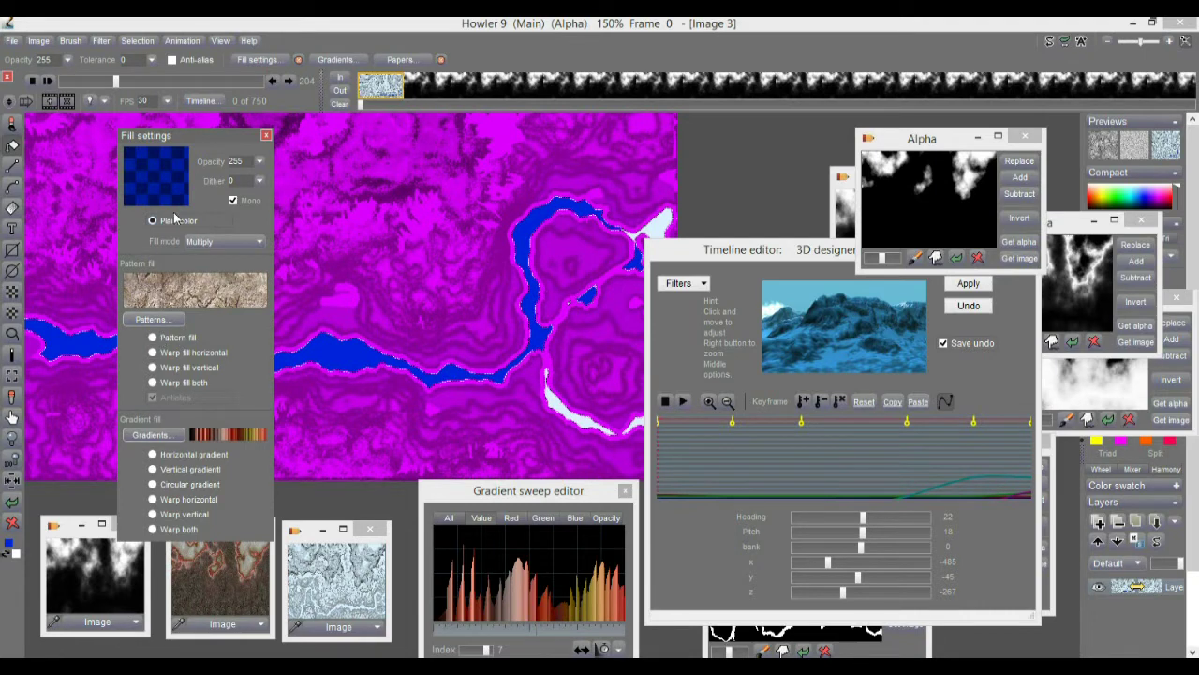
# Switch the fill type to Pattern fill with Screen mode and fill the main river channel with the mud pattern
pyautogui.click(164, 338)
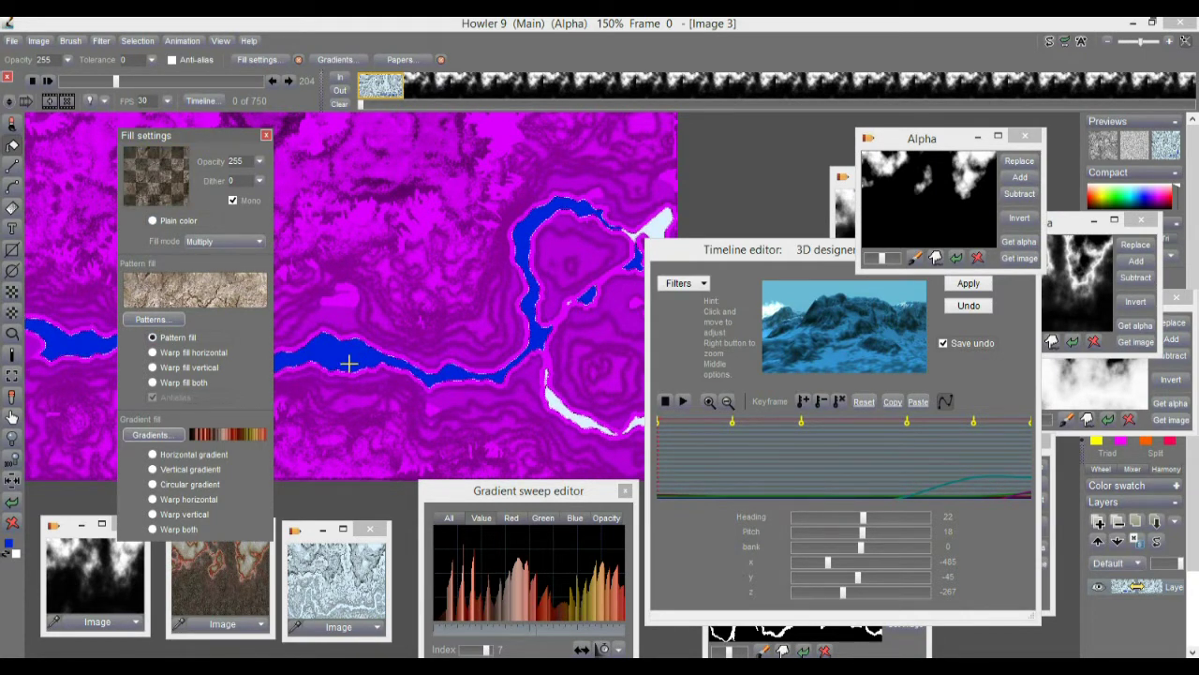
pyautogui.click(212, 242)
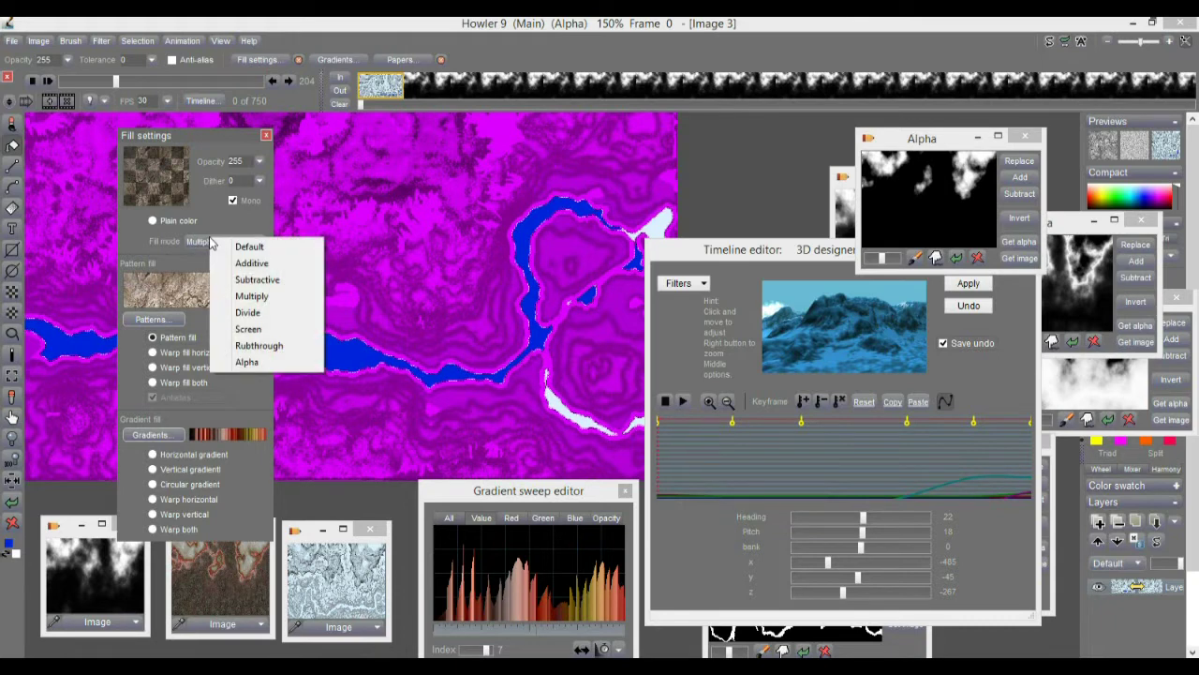
pyautogui.click(265, 332)
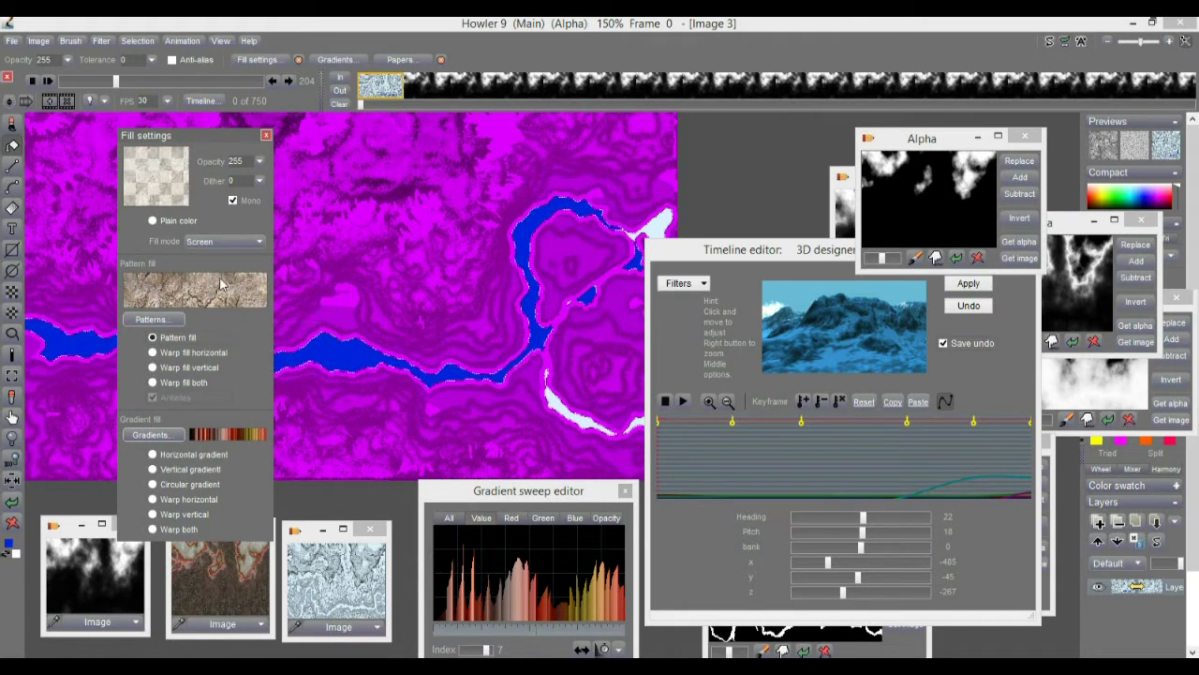
pyautogui.click(337, 357)
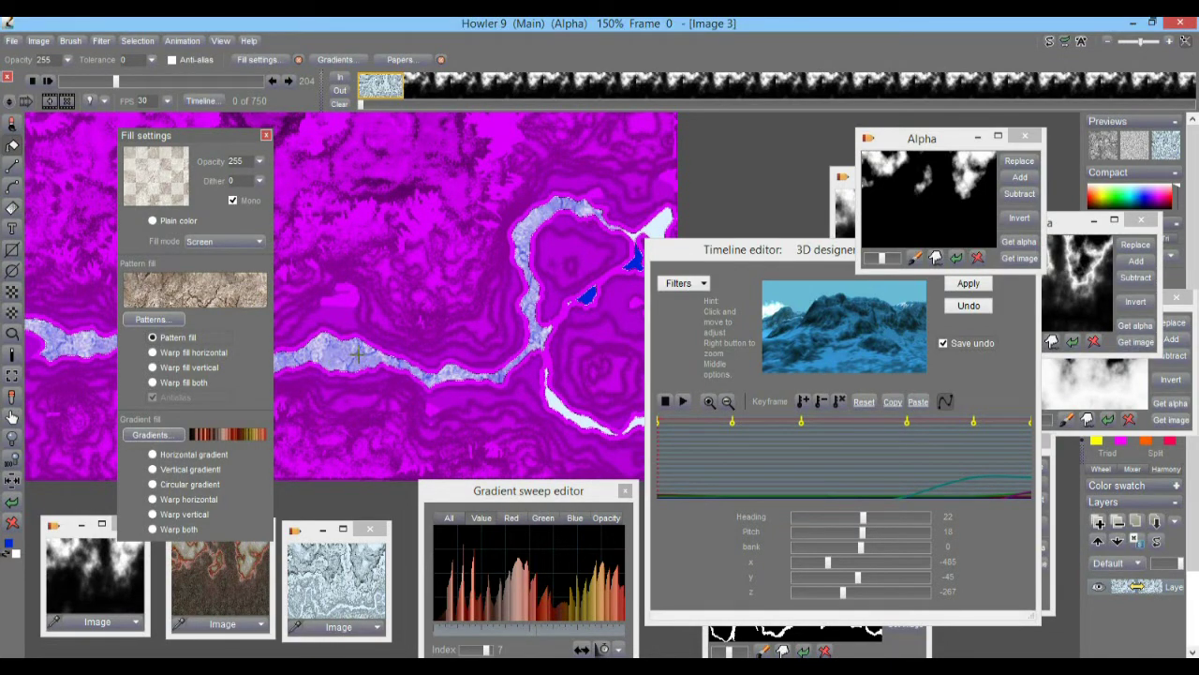
# Partly fade the river's Screen-mode pattern fill with Interactive undo and locate the Fade last action command
pyautogui.scroll(5, 355, 354)
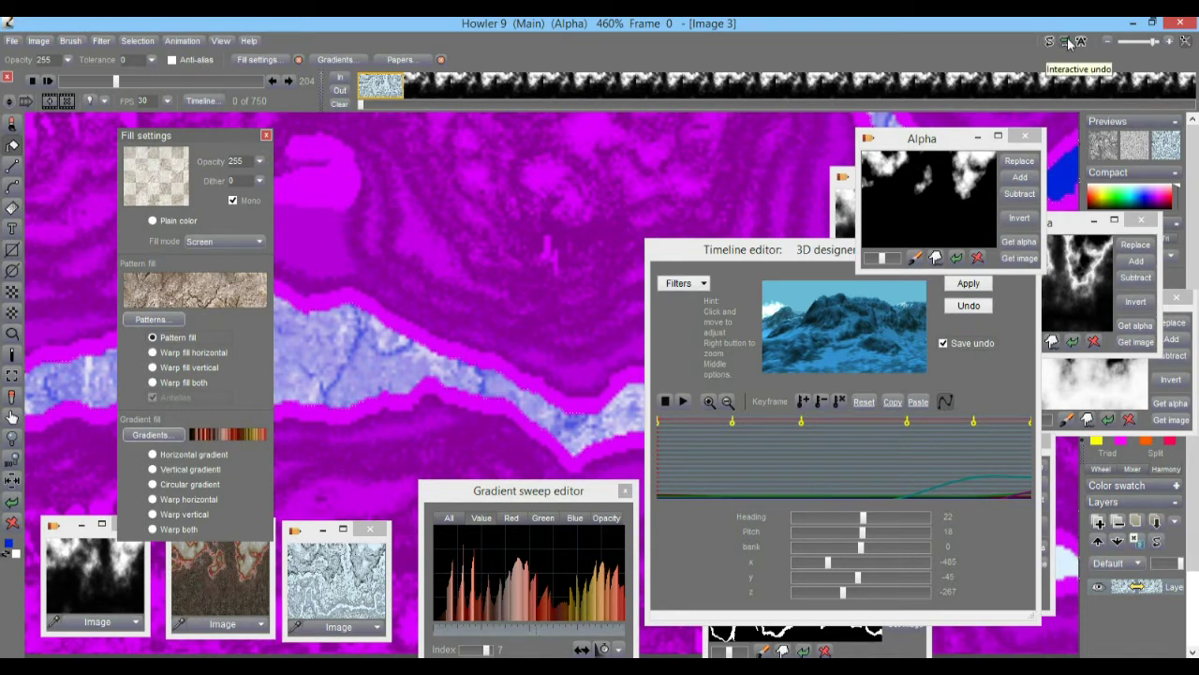
pyautogui.click(1069, 42)
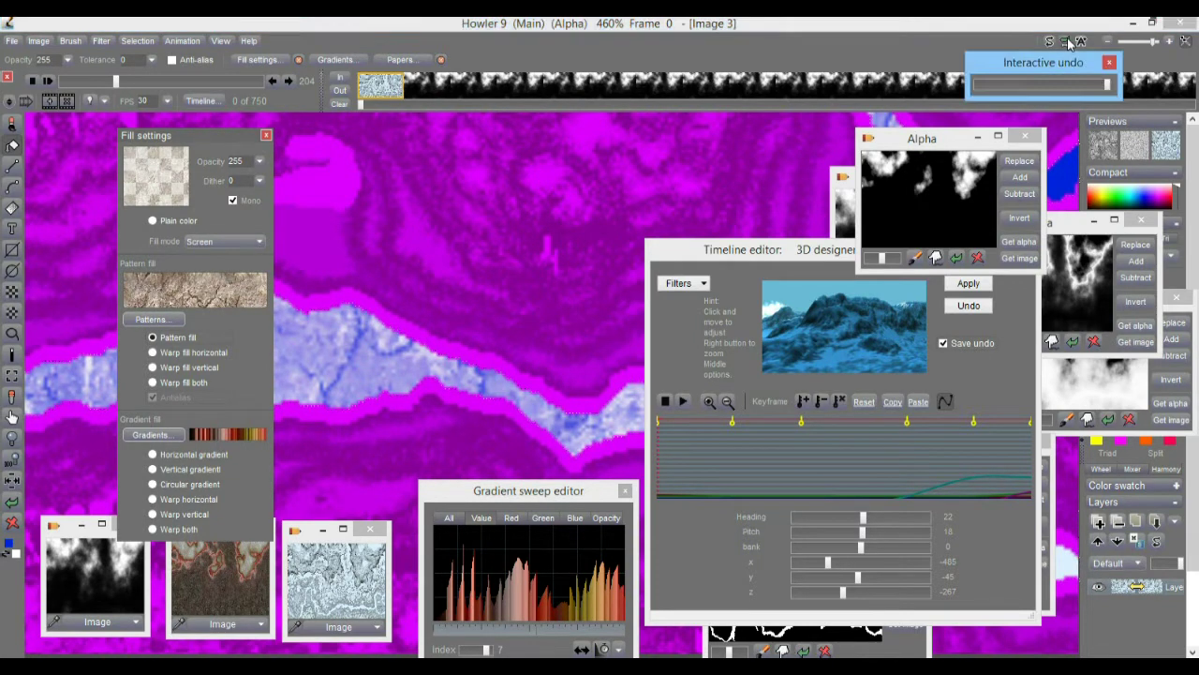
pyautogui.moveTo(1108, 85); pyautogui.dragTo(1076, 79)
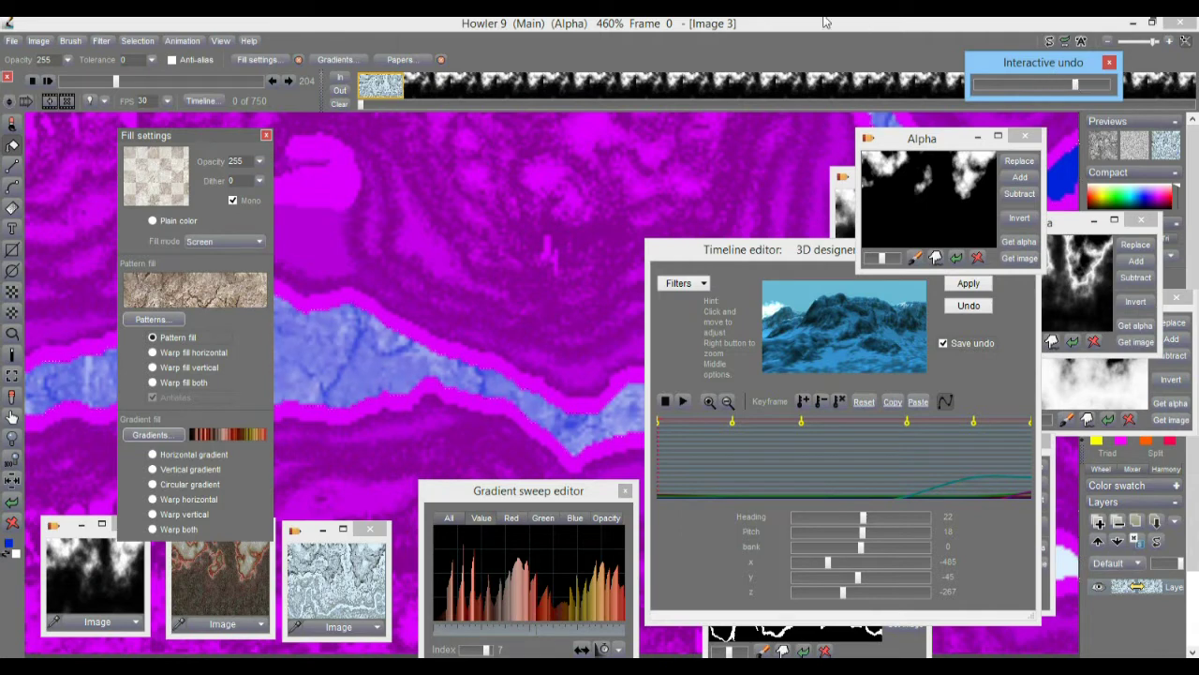
pyautogui.click(112, 20)
pyautogui.click(97, 42)
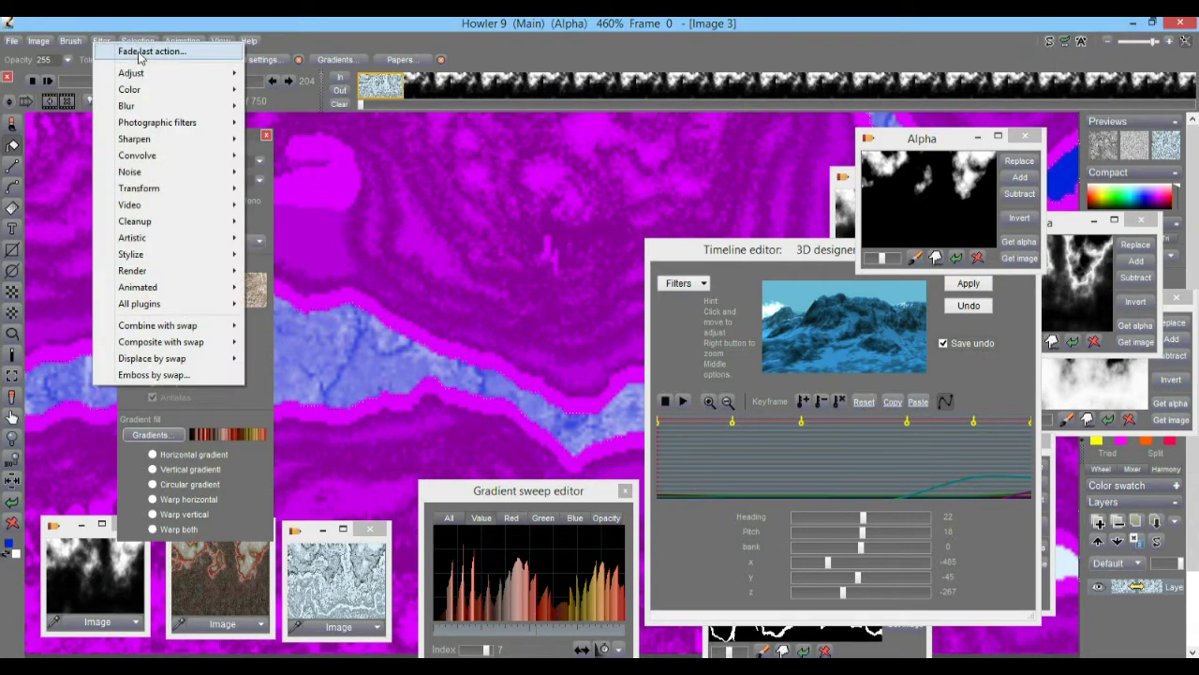
pyautogui.click(150, 27)
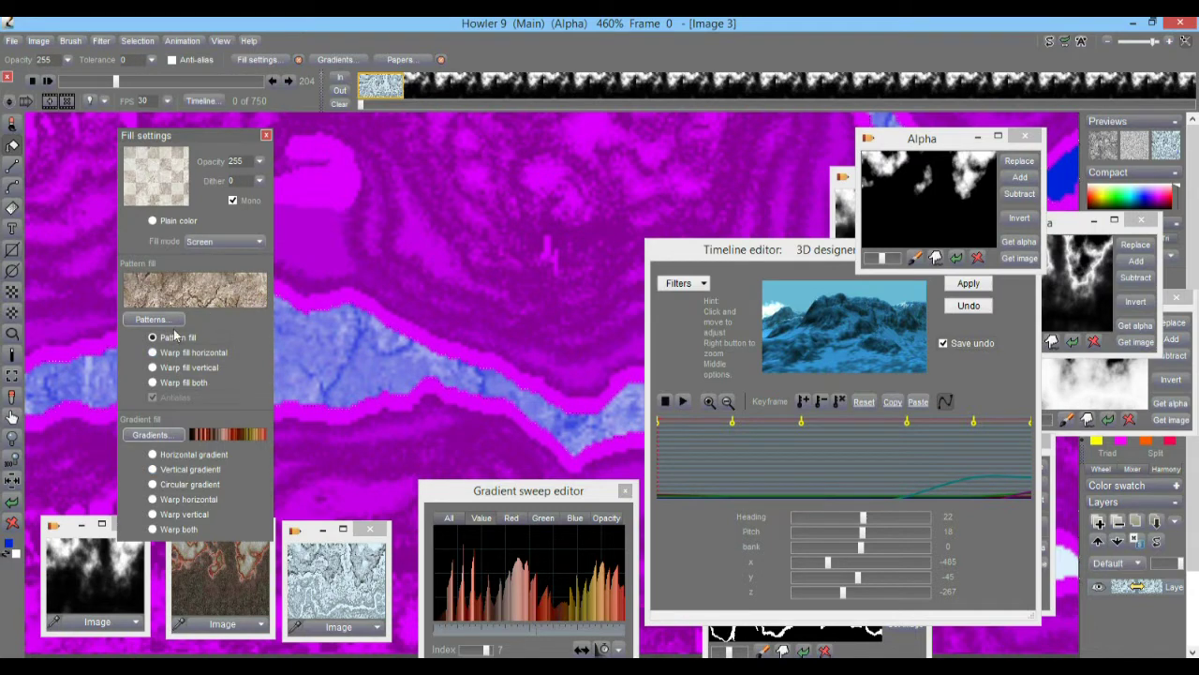
# Set the fill mode to Multiply and the tolerance to 38, and fill the main river channel with the mud pattern
pyautogui.click(239, 242)
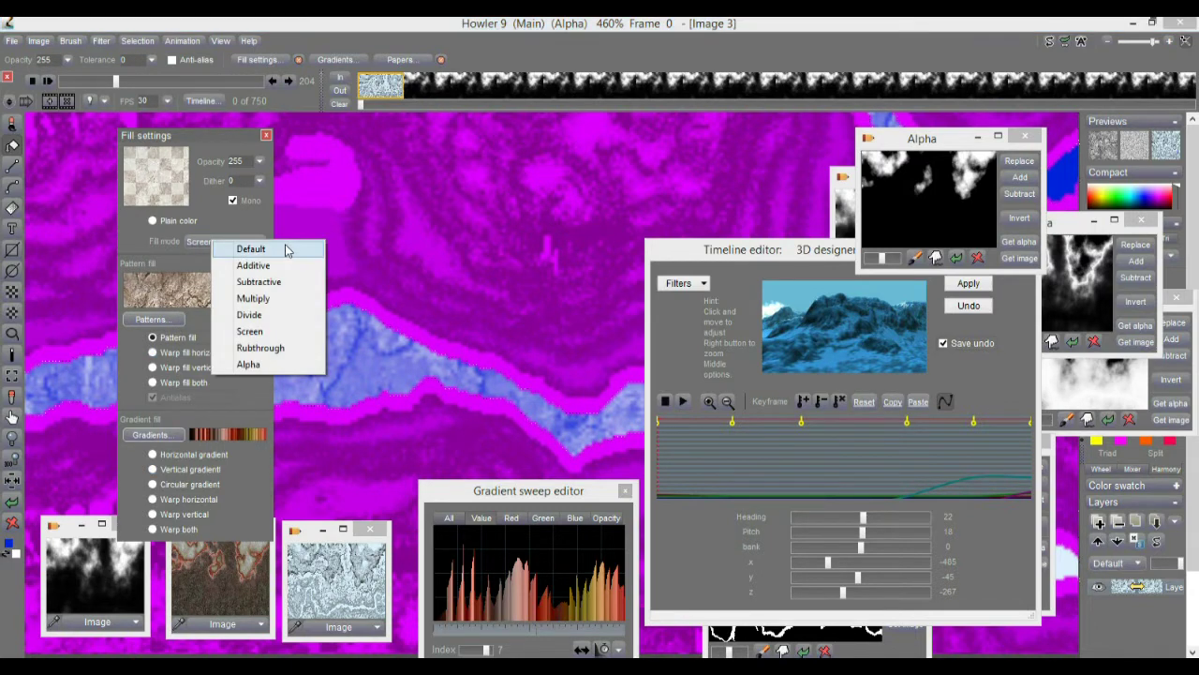
pyautogui.click(271, 298)
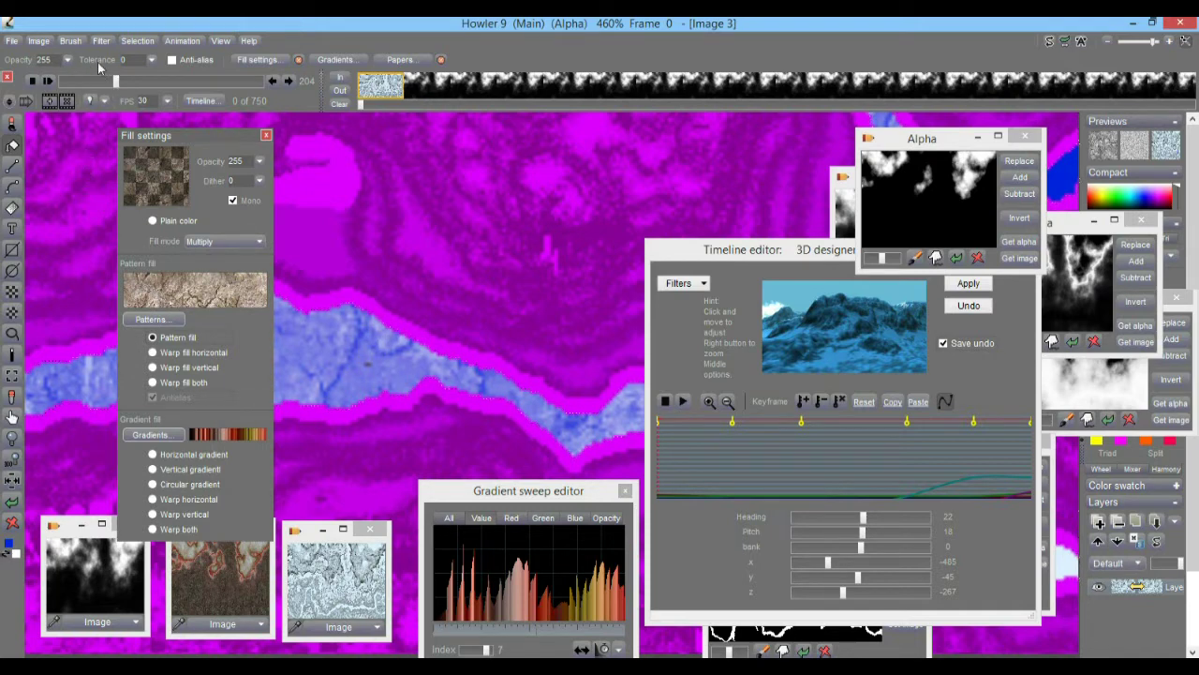
pyautogui.click(151, 60)
pyautogui.moveTo(84, 77); pyautogui.dragTo(82, 90)
pyautogui.click(368, 377)
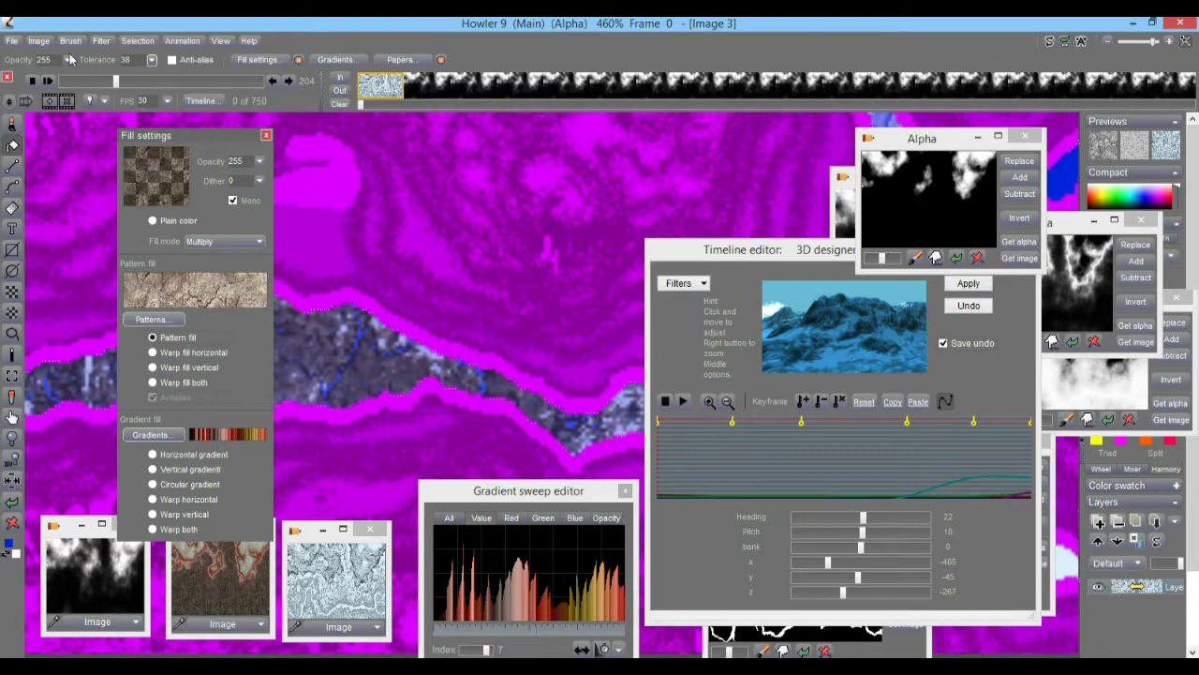
# Soften the Multiply pattern fill partway using Fade last action and check the river's texture
pyautogui.click(103, 42)
pyautogui.click(161, 49)
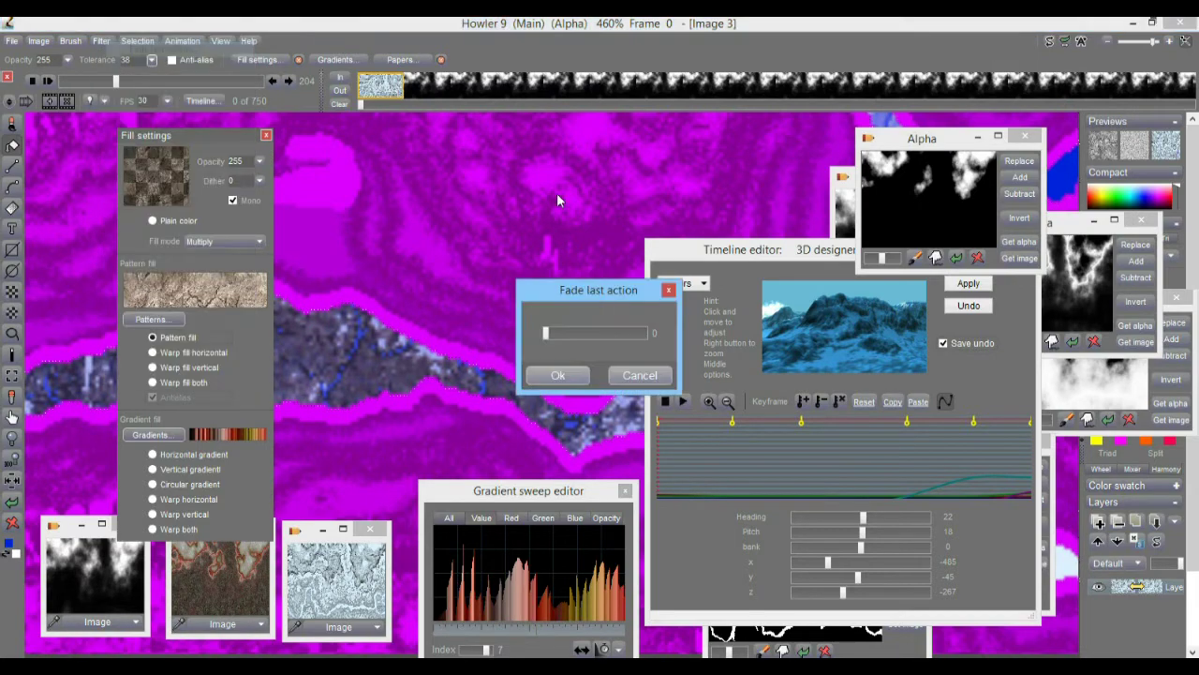
pyautogui.moveTo(568, 331); pyautogui.dragTo(600, 333)
pyautogui.click(557, 377)
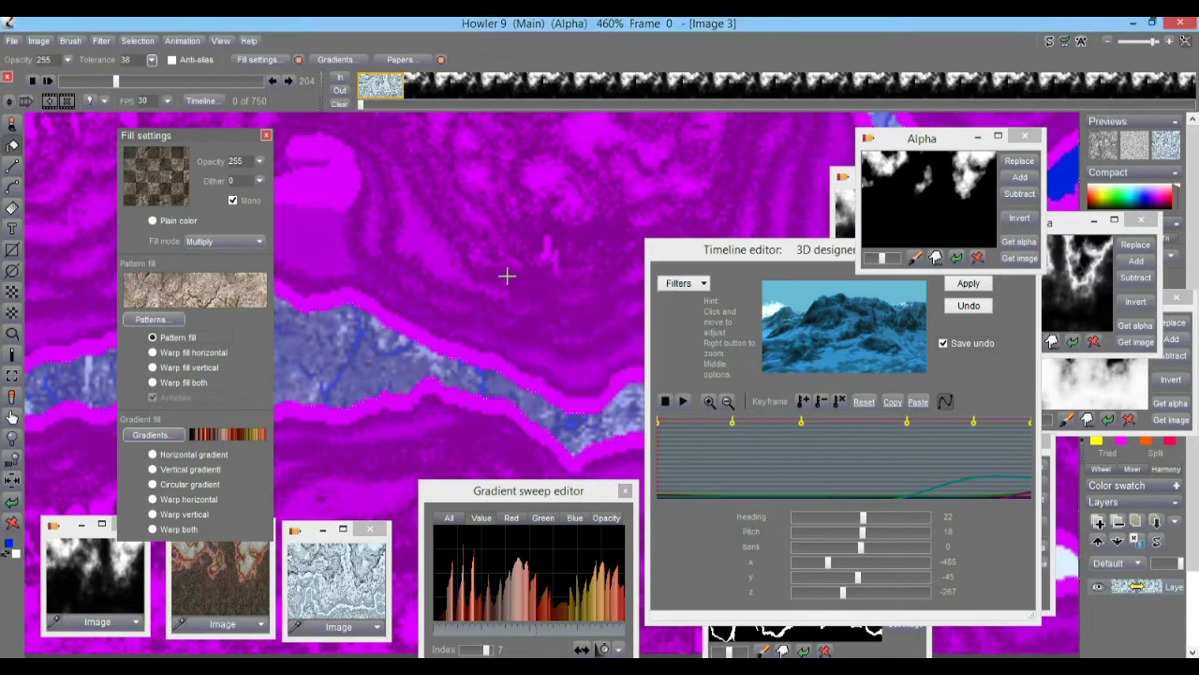
pyautogui.scroll(-3, 379, 305)
pyautogui.scroll(3, 379, 304)
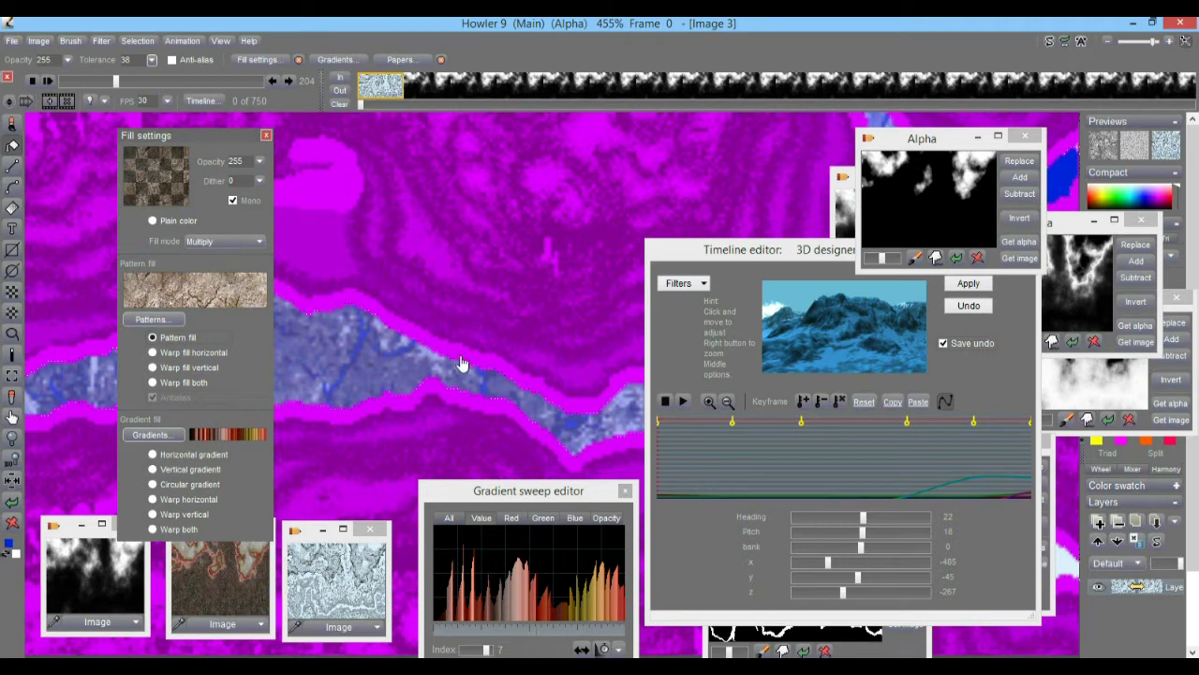
# Undo the pattern and blue fills on the river and check the unfilled channel
pyautogui.click(11, 504)
pyautogui.click(11, 504)
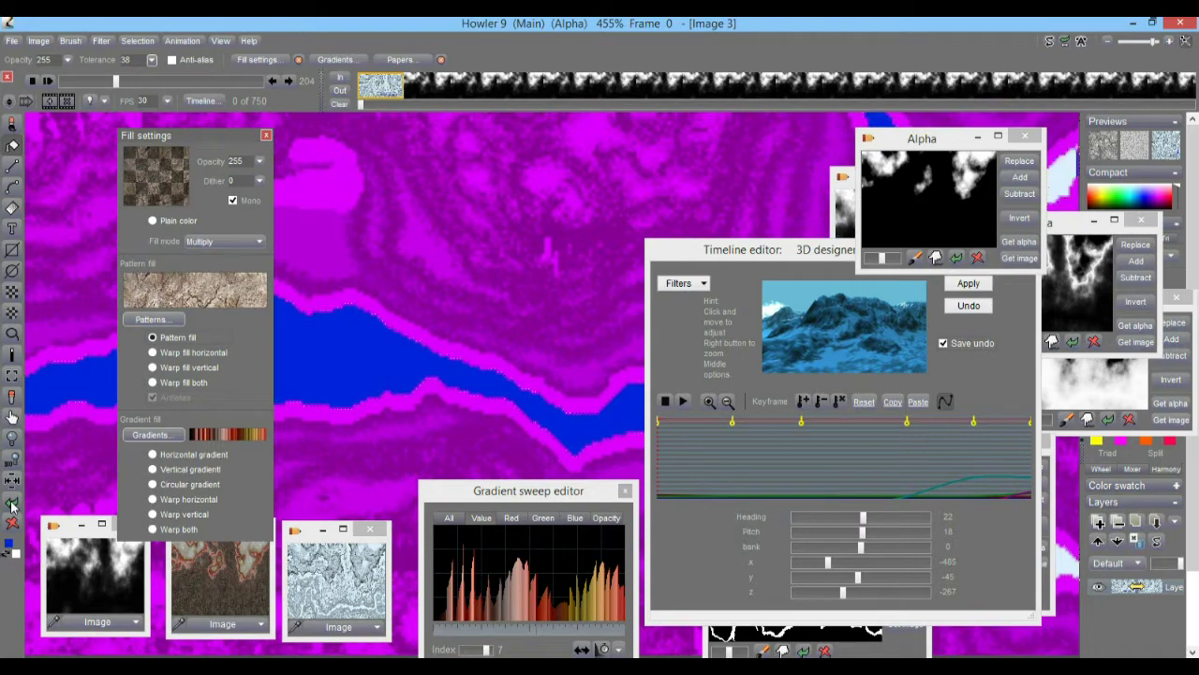
pyautogui.click(11, 504)
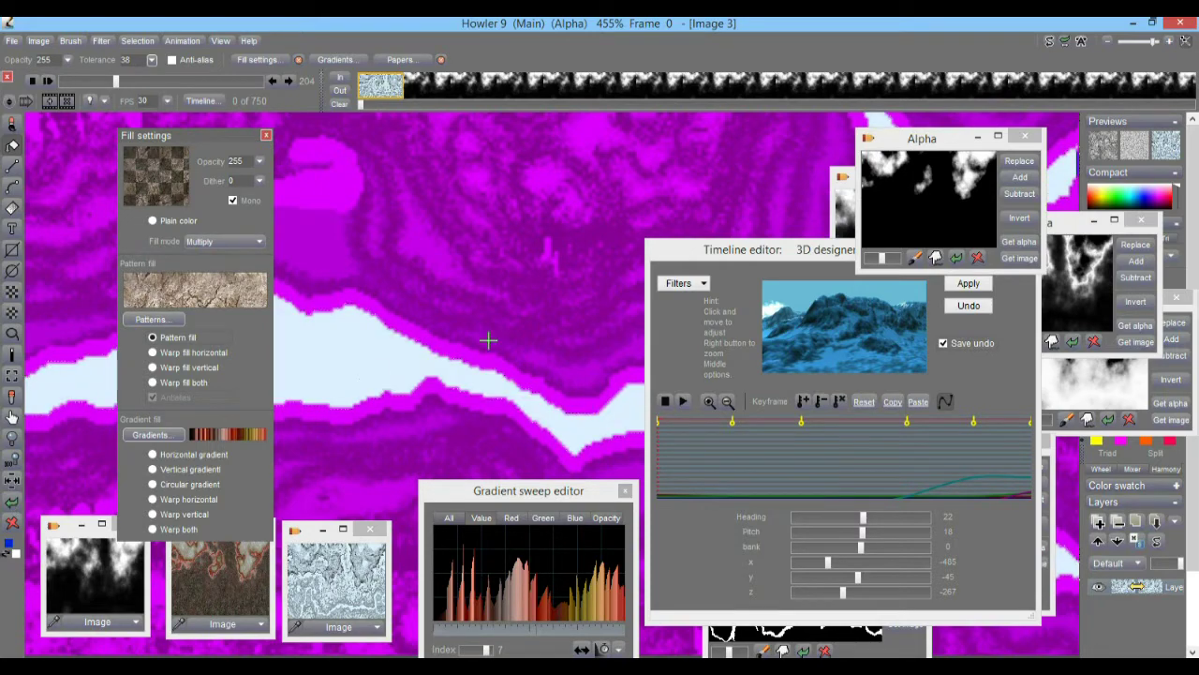
pyautogui.scroll(-3, 530, 281)
pyautogui.scroll(3, 437, 299)
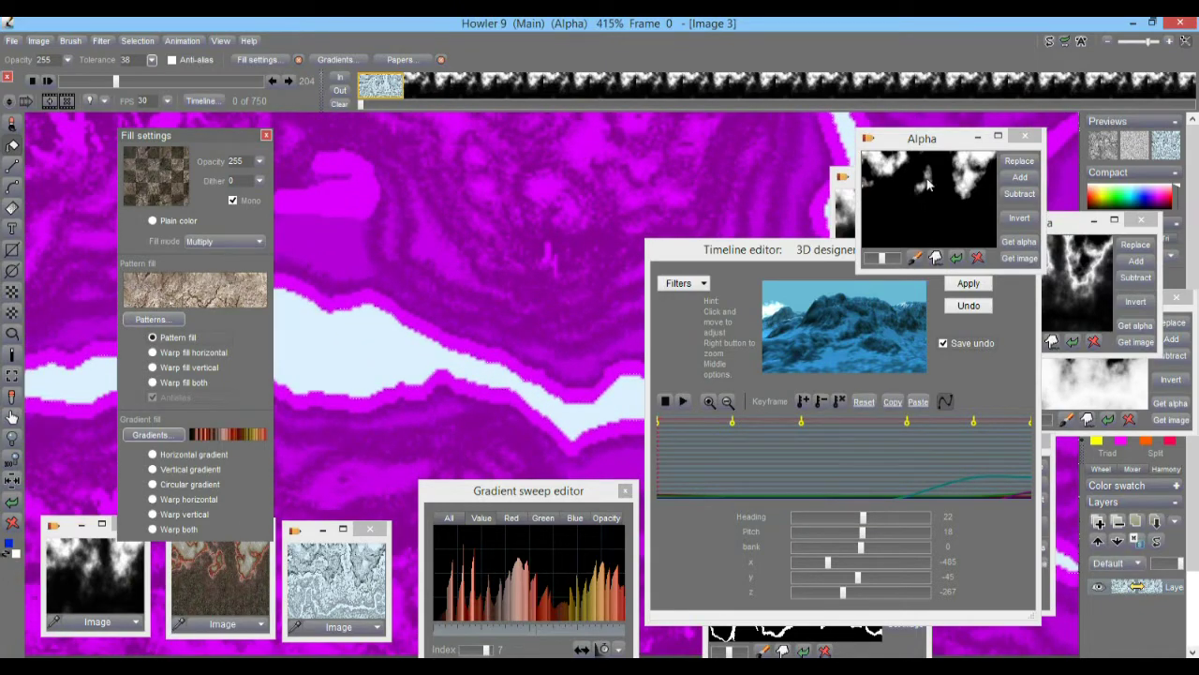
# Move the Timeline editor off the alpha windows and place the thin river alpha mask window clear of the river
pyautogui.moveTo(693, 258); pyautogui.dragTo(828, 611)
pyautogui.moveTo(872, 459); pyautogui.dragTo(578, 237)
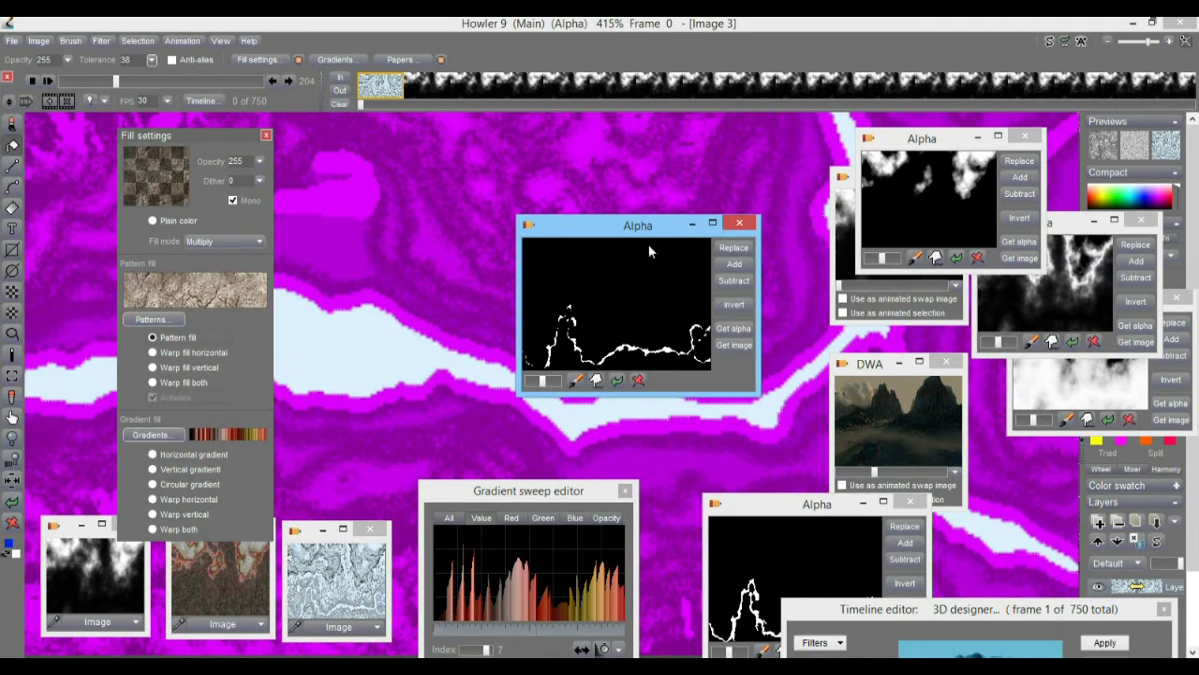
pyautogui.moveTo(553, 234); pyautogui.dragTo(924, 412)
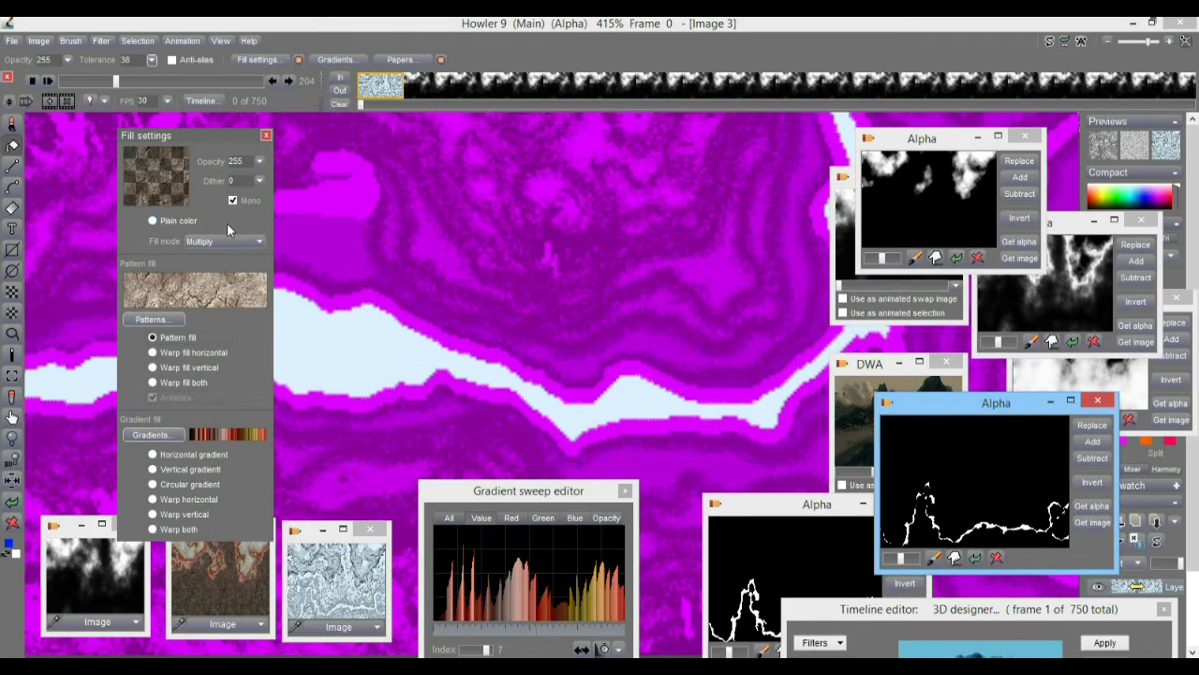
pyautogui.scroll(2, 396, 300)
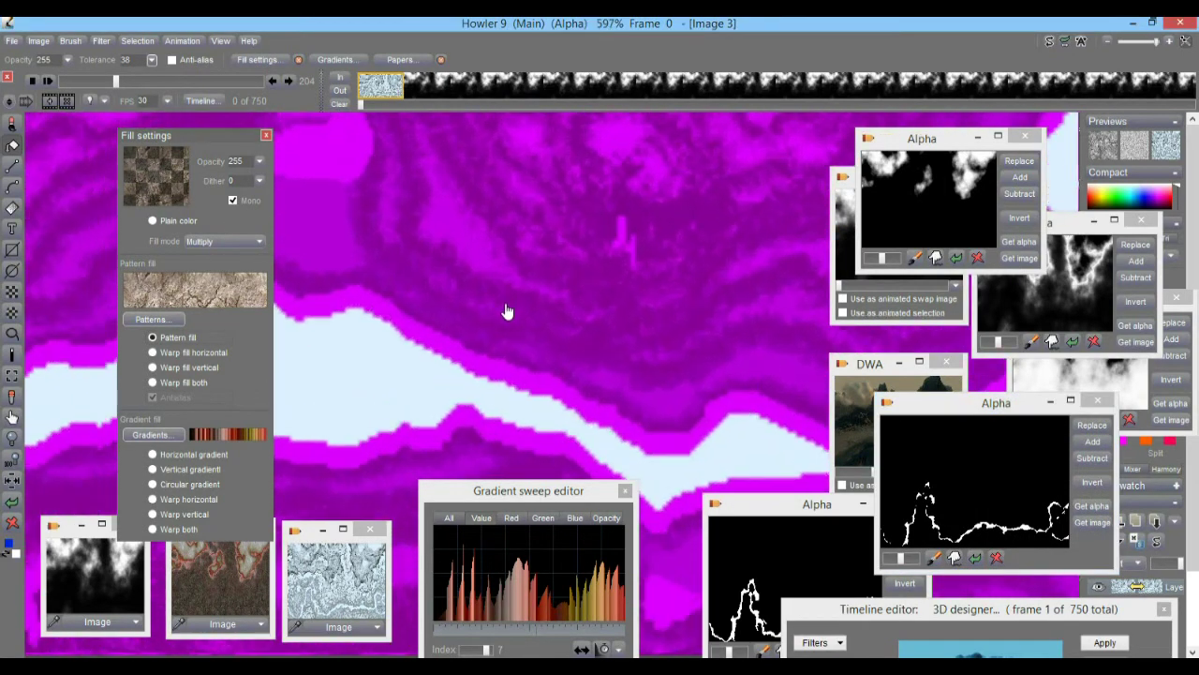
# Soften the edges of the river's alpha selection with a level 3 box filter
pyautogui.scroll(2, 506, 311)
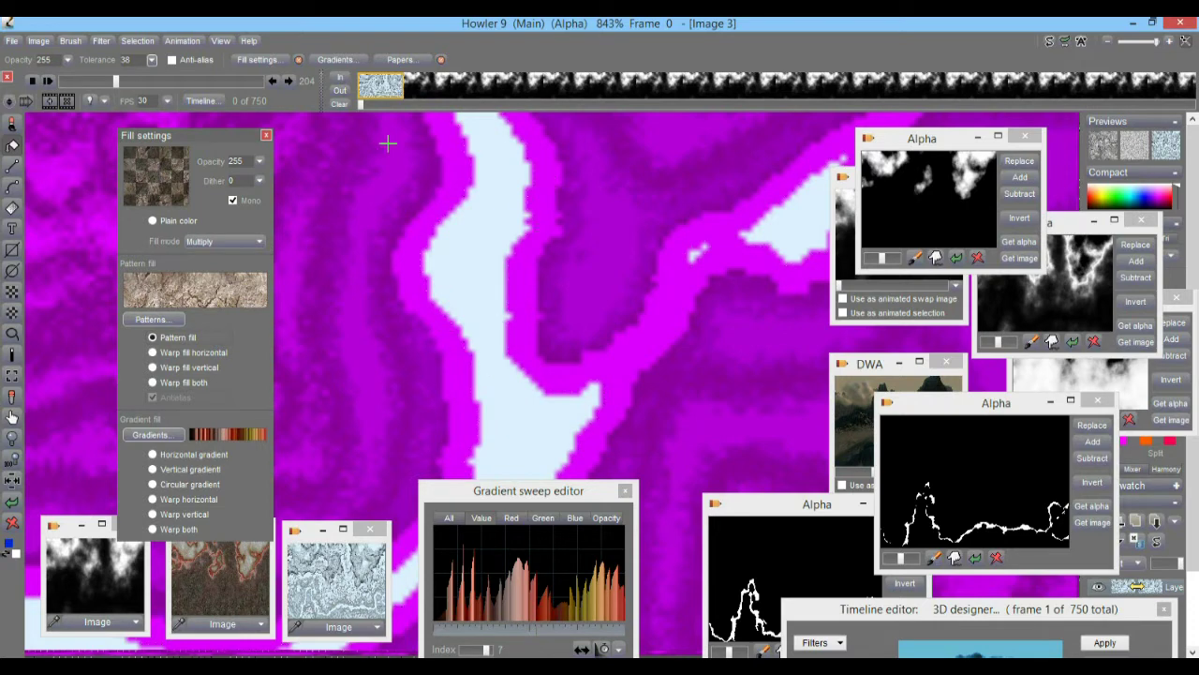
pyautogui.click(136, 41)
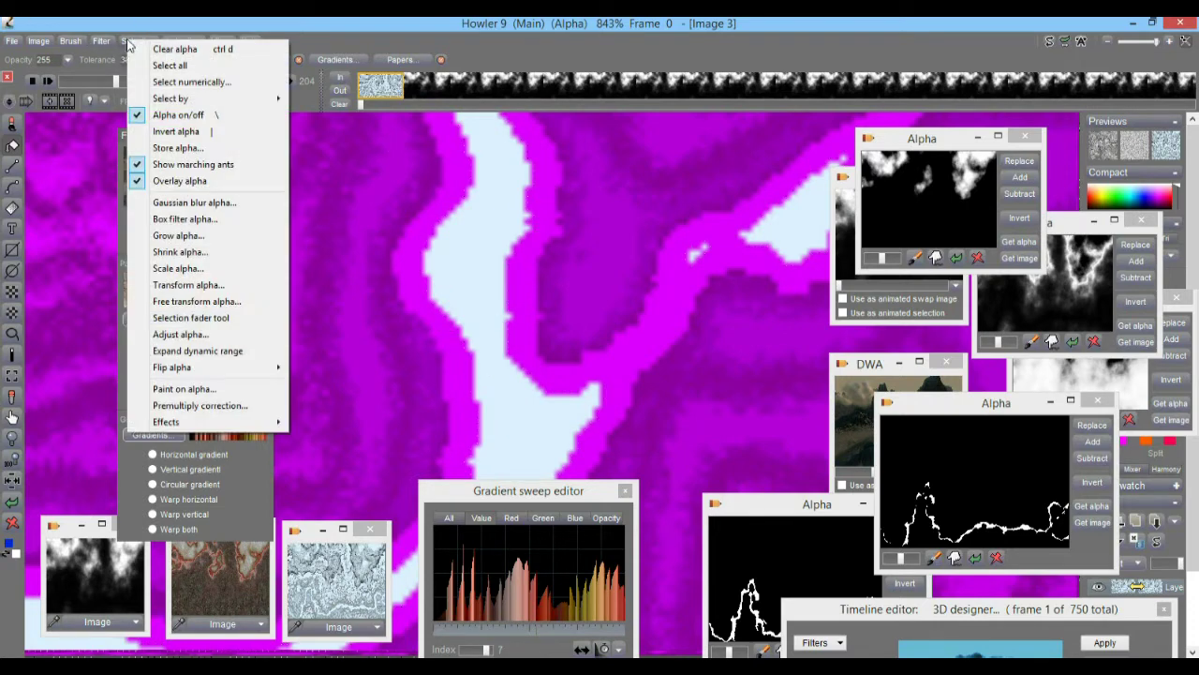
pyautogui.click(199, 224)
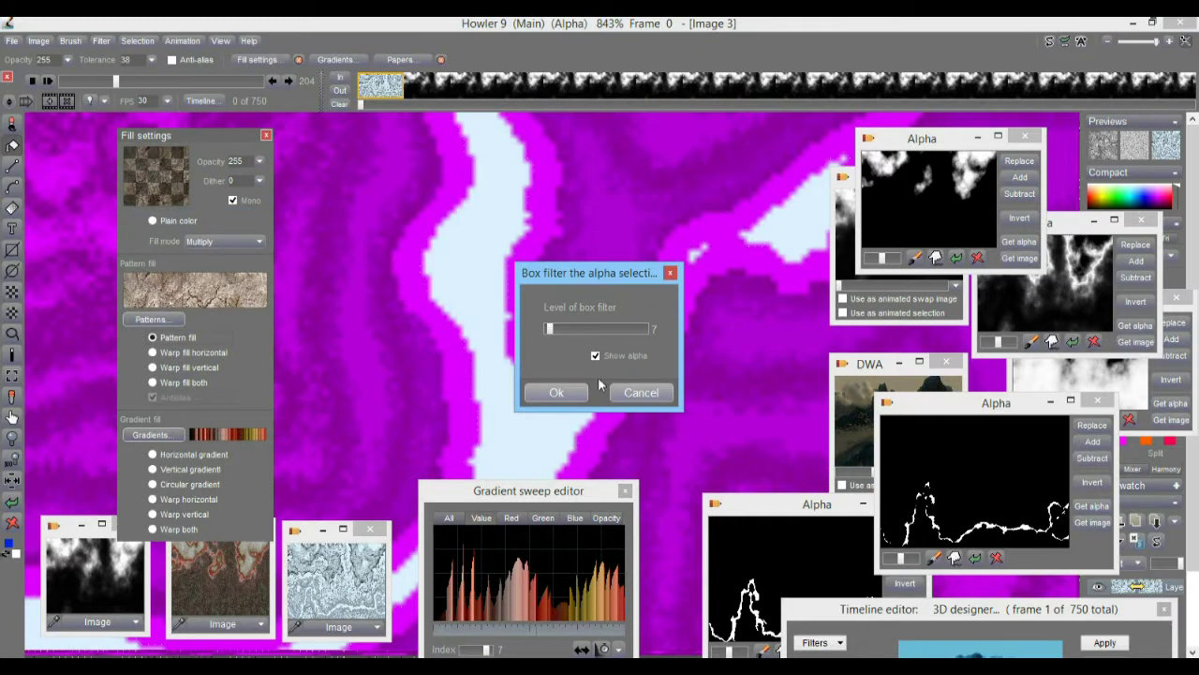
pyautogui.moveTo(549, 334); pyautogui.dragTo(545, 335)
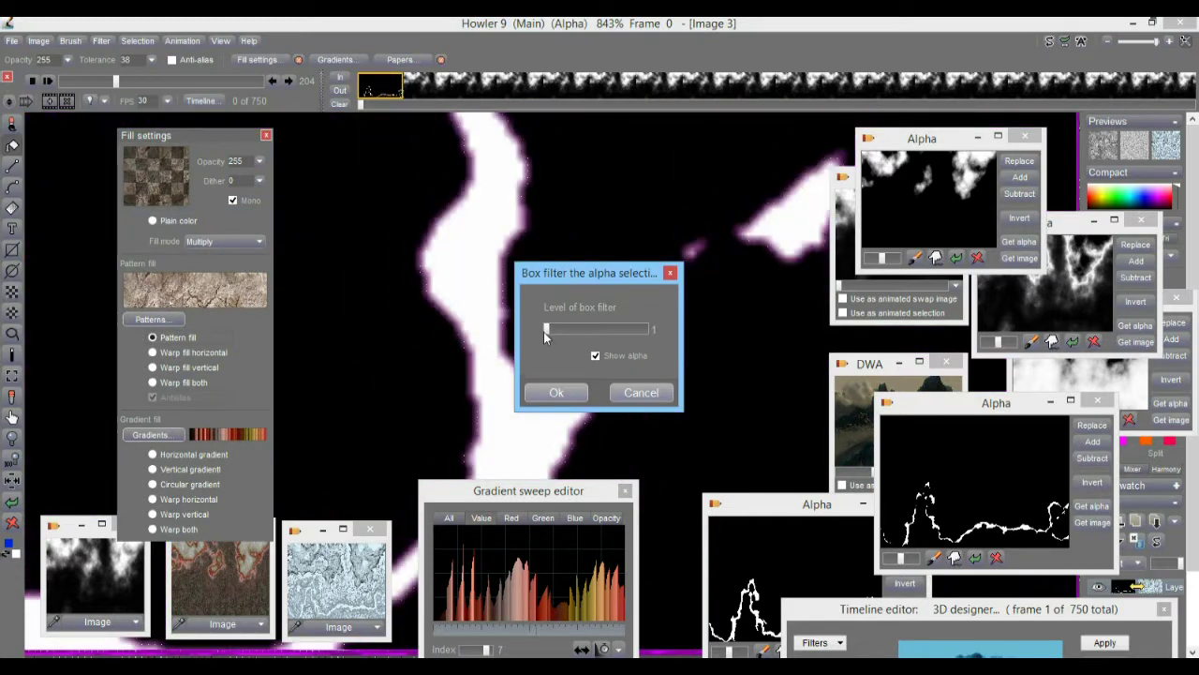
pyautogui.moveTo(546, 329); pyautogui.dragTo(548, 328)
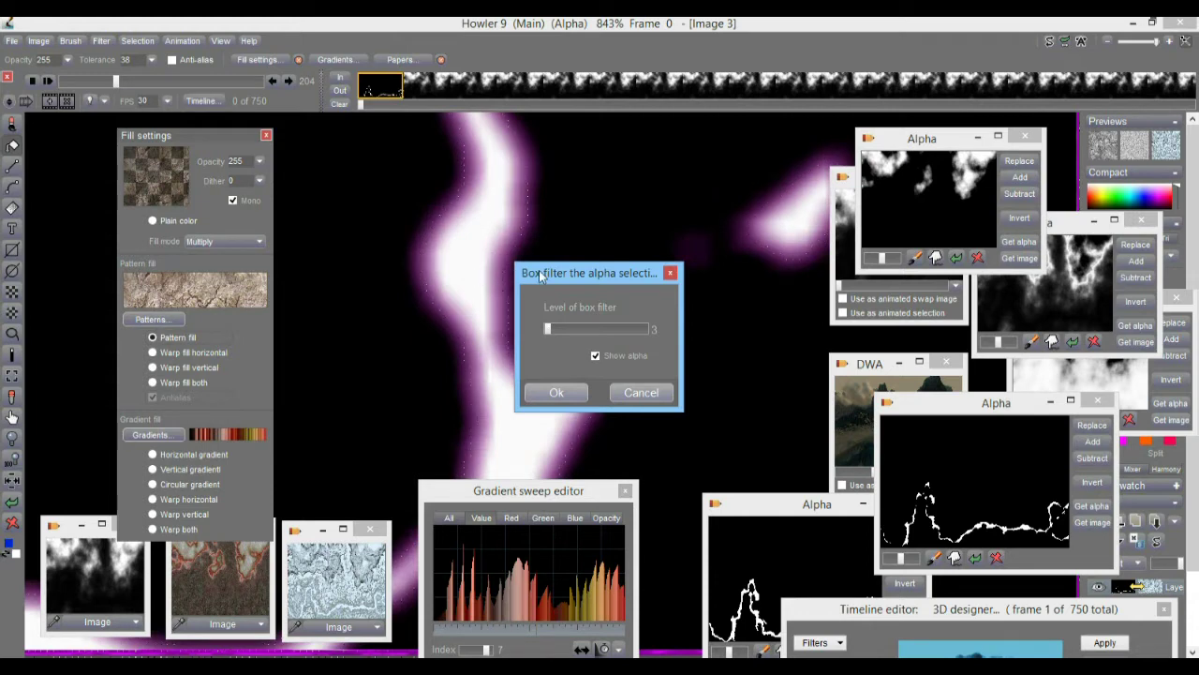
pyautogui.click(581, 389)
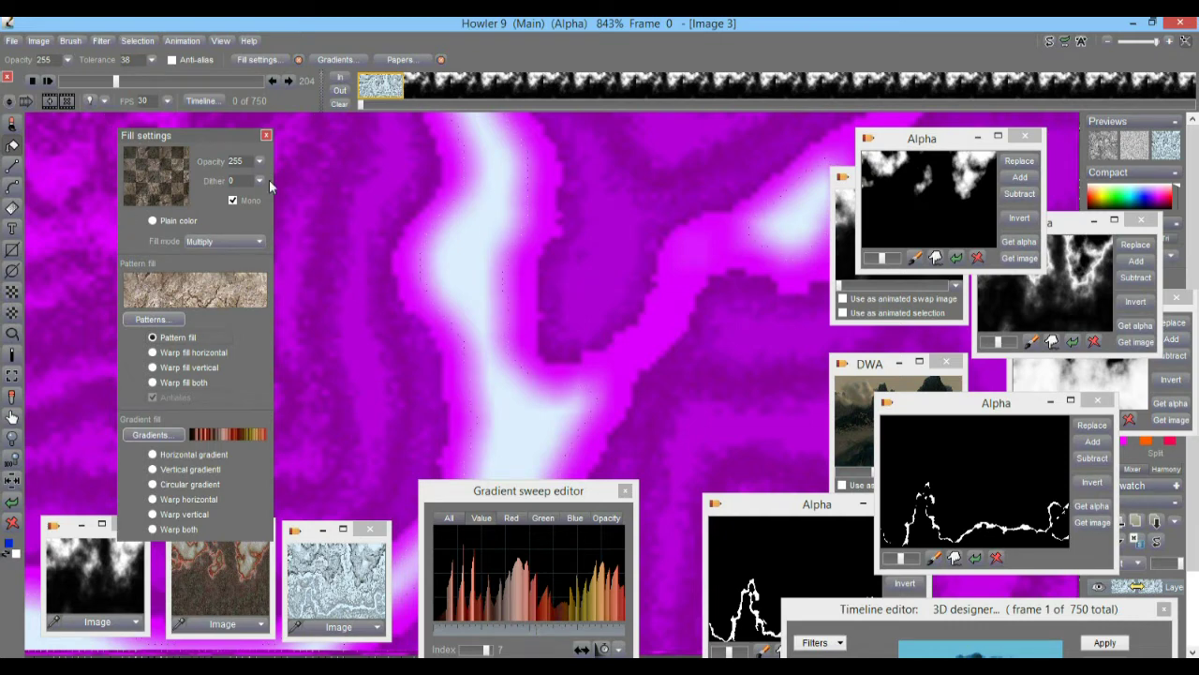
# Fill the softened river selection with the plain blue color and check how the fill blends at the banks
pyautogui.click(165, 219)
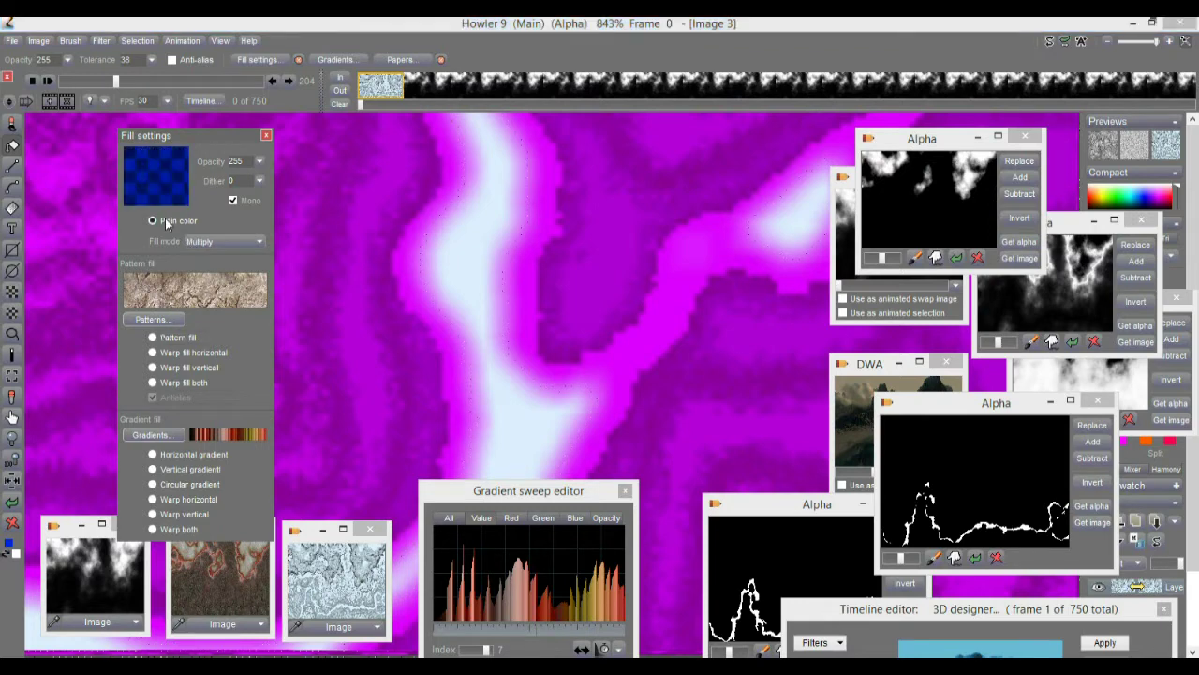
pyautogui.click(463, 254)
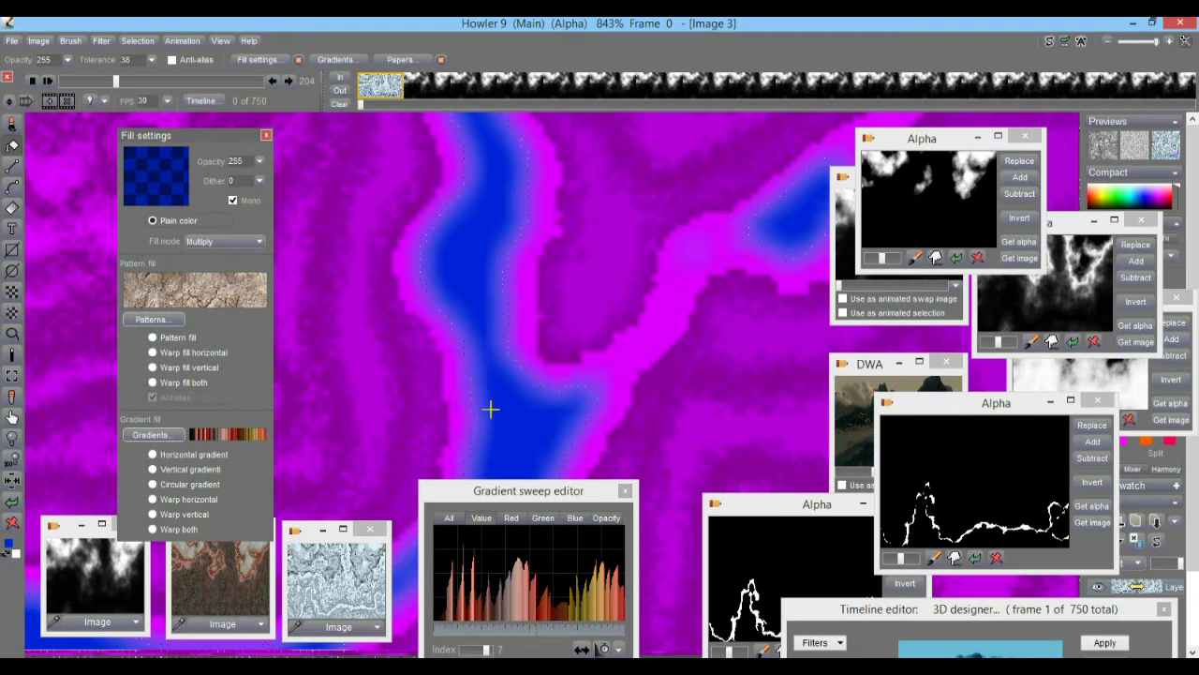
pyautogui.scroll(3, 581, 384)
pyautogui.scroll(-1, 590, 390)
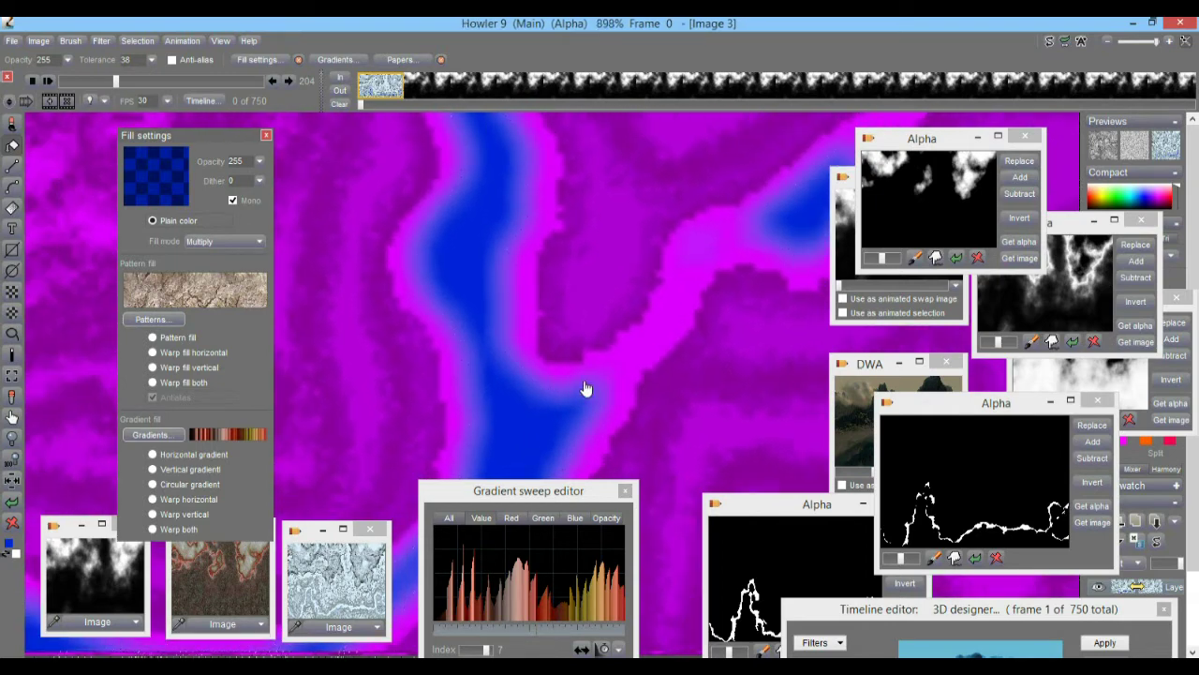
# Turn the alpha overlay off to view the blue river against the snow texture, and turn it back on
pyautogui.click(138, 41)
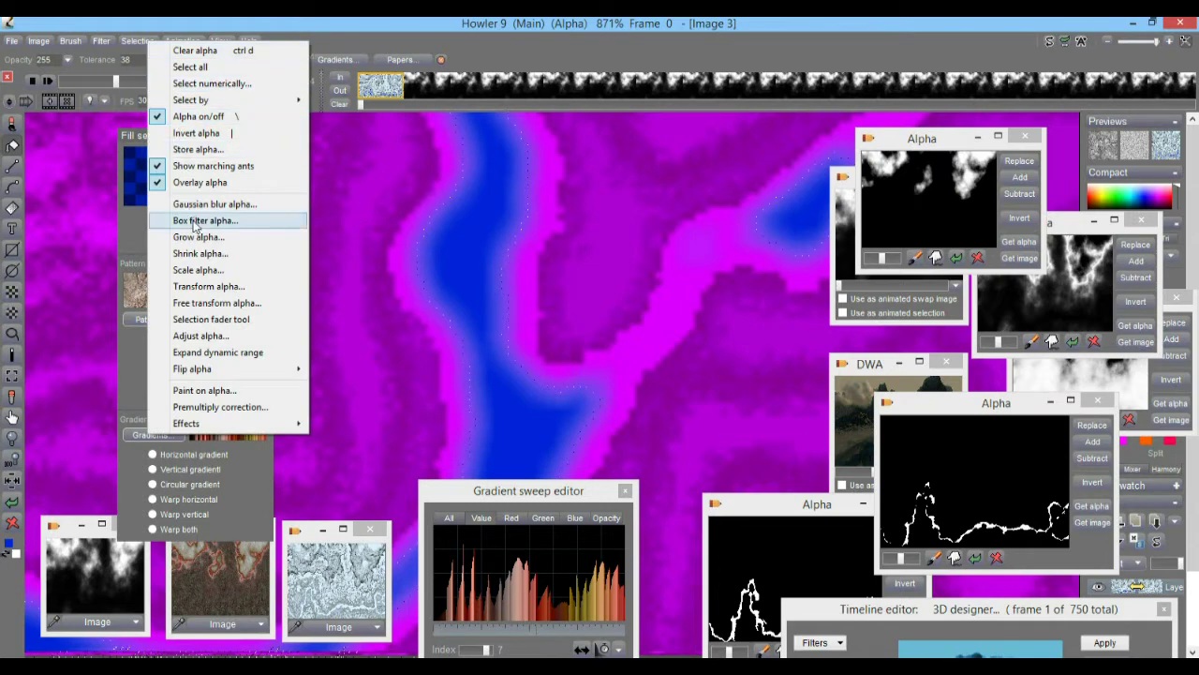
pyautogui.click(208, 182)
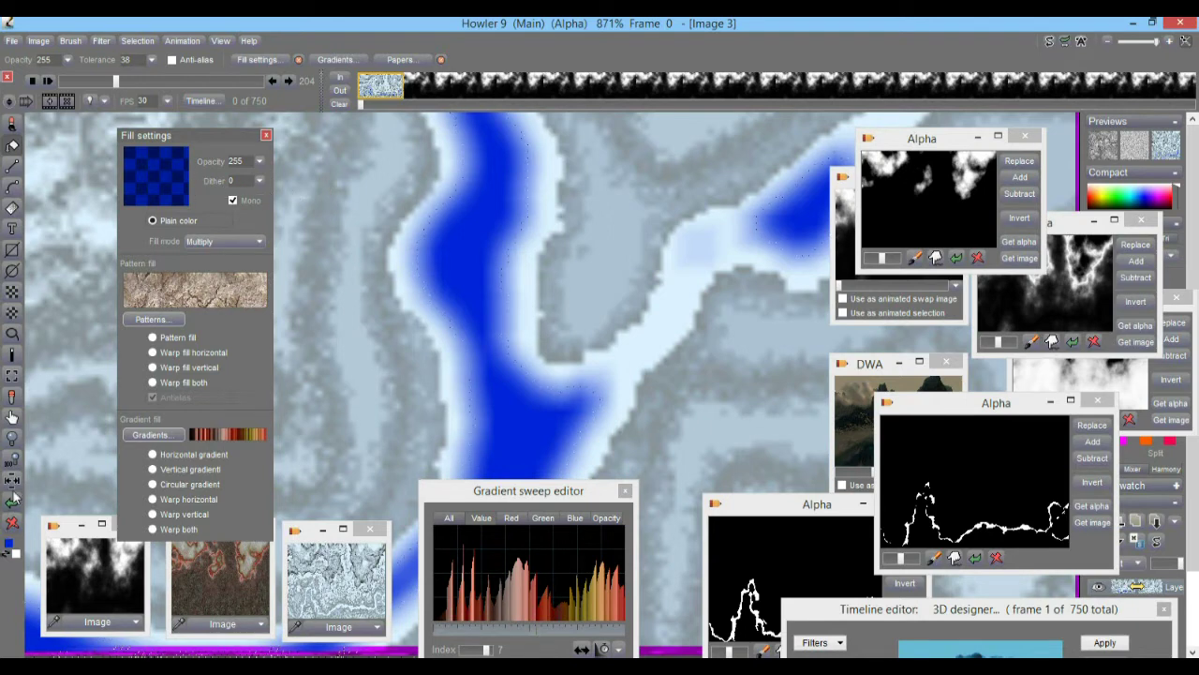
pyautogui.click(150, 42)
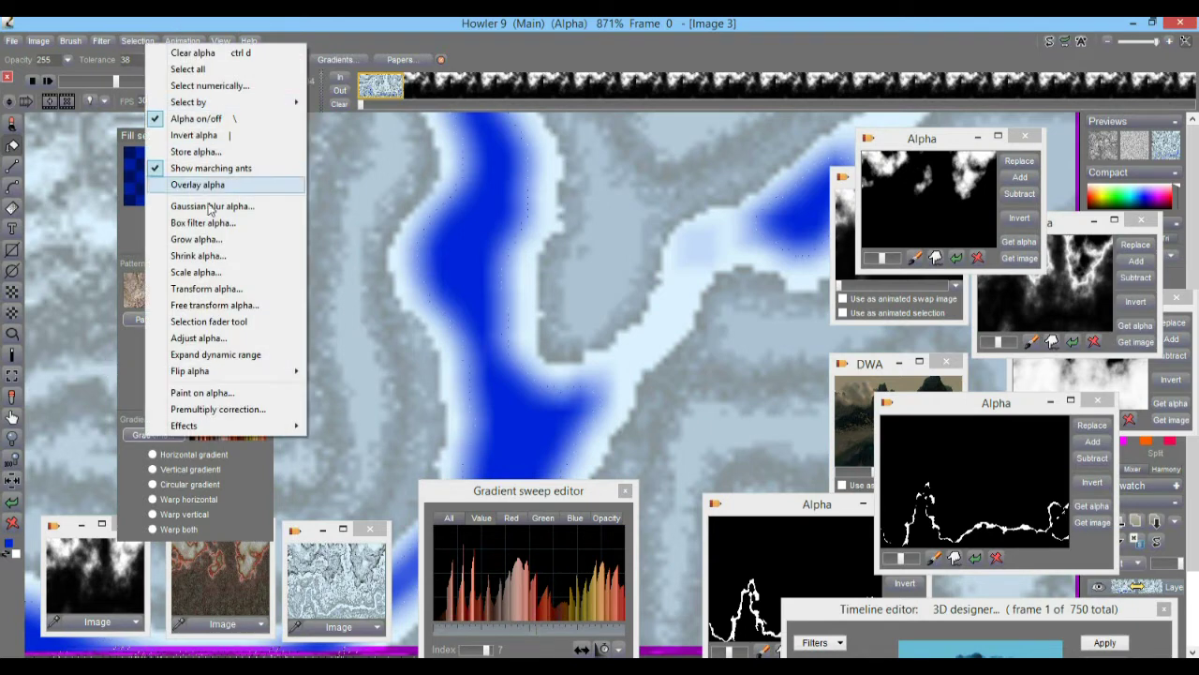
pyautogui.click(260, 21)
pyautogui.click(137, 41)
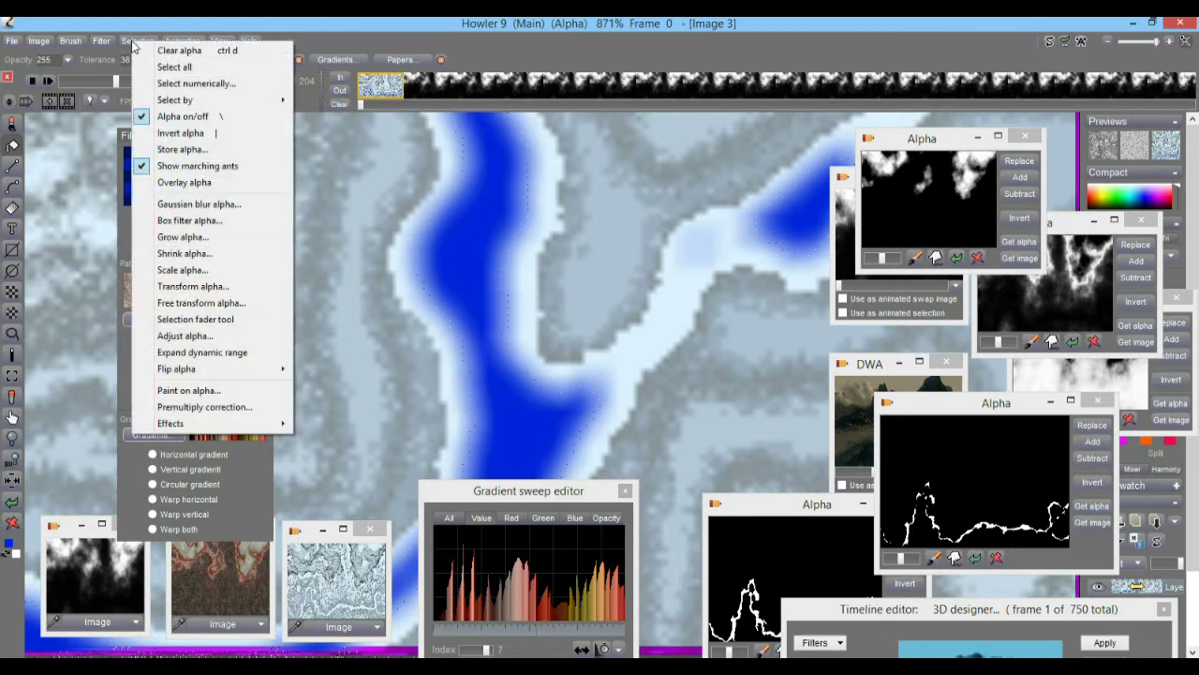
pyautogui.click(168, 185)
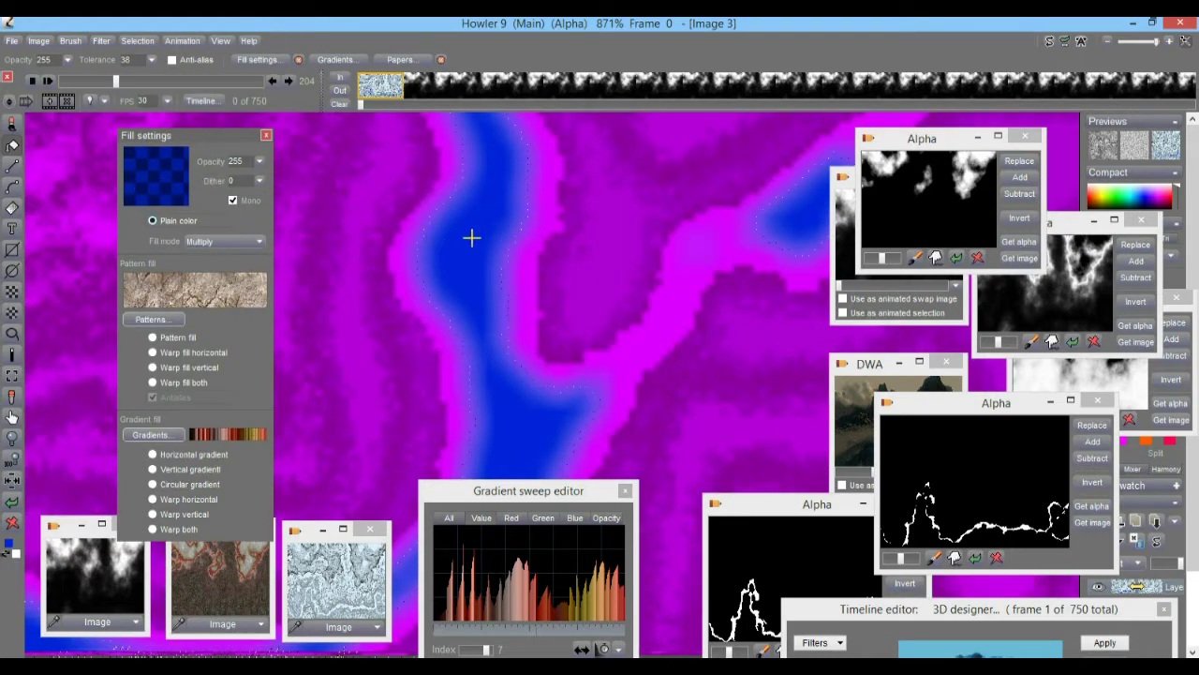
# Examine the blue fill and its soft edges along the full course of the river
pyautogui.moveTo(559, 343)
pyautogui.mouseDown()
pyautogui.moveTo(377, 298)
pyautogui.moveTo(509, 294)
pyautogui.moveTo(490, 299)
pyautogui.moveTo(678, 201)
pyautogui.mouseUp()
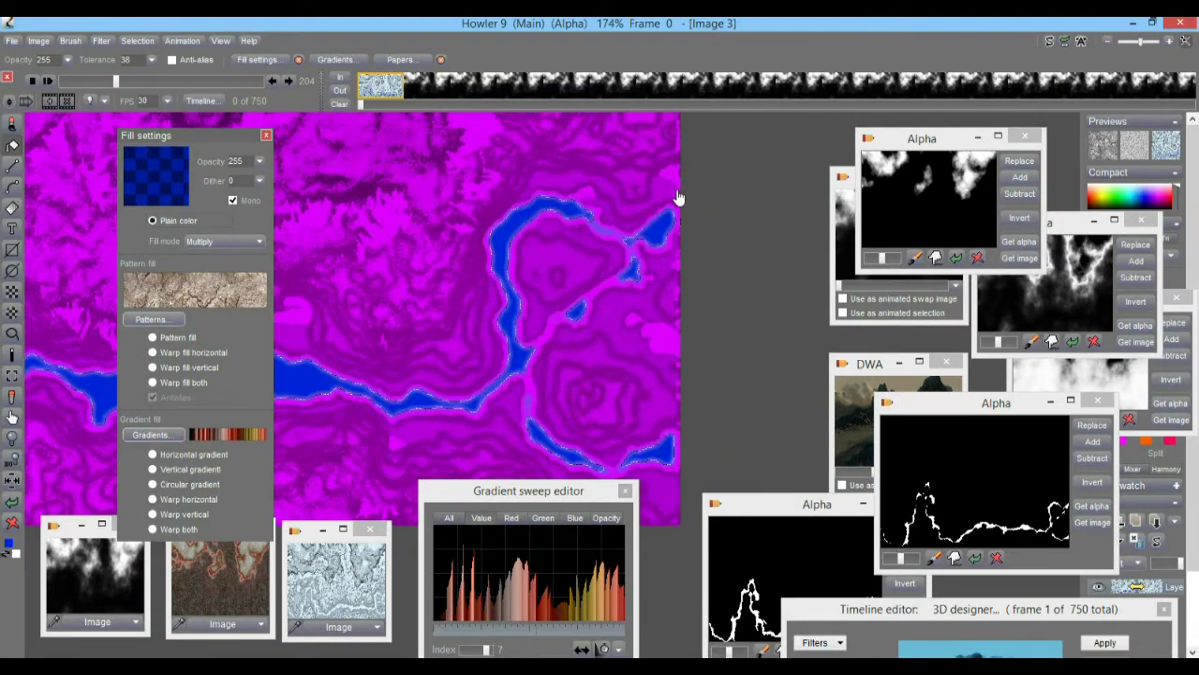
pyautogui.moveTo(484, 313); pyautogui.dragTo(777, 228)
pyautogui.moveTo(439, 238); pyautogui.dragTo(831, 242)
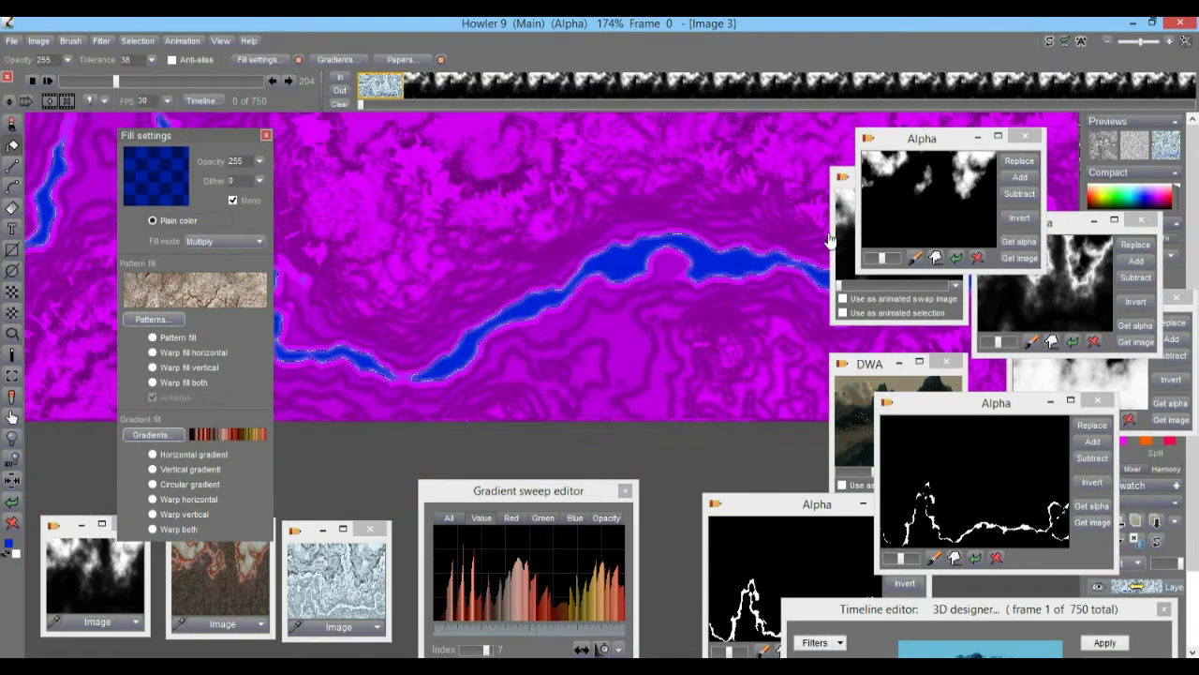
pyautogui.moveTo(460, 292); pyautogui.dragTo(772, 295)
pyautogui.moveTo(478, 199); pyautogui.dragTo(412, 177)
pyautogui.moveTo(575, 230)
pyautogui.mouseDown()
pyautogui.moveTo(530, 249)
pyautogui.moveTo(564, 243)
pyautogui.mouseUp()
pyautogui.moveTo(470, 253); pyautogui.dragTo(594, 271)
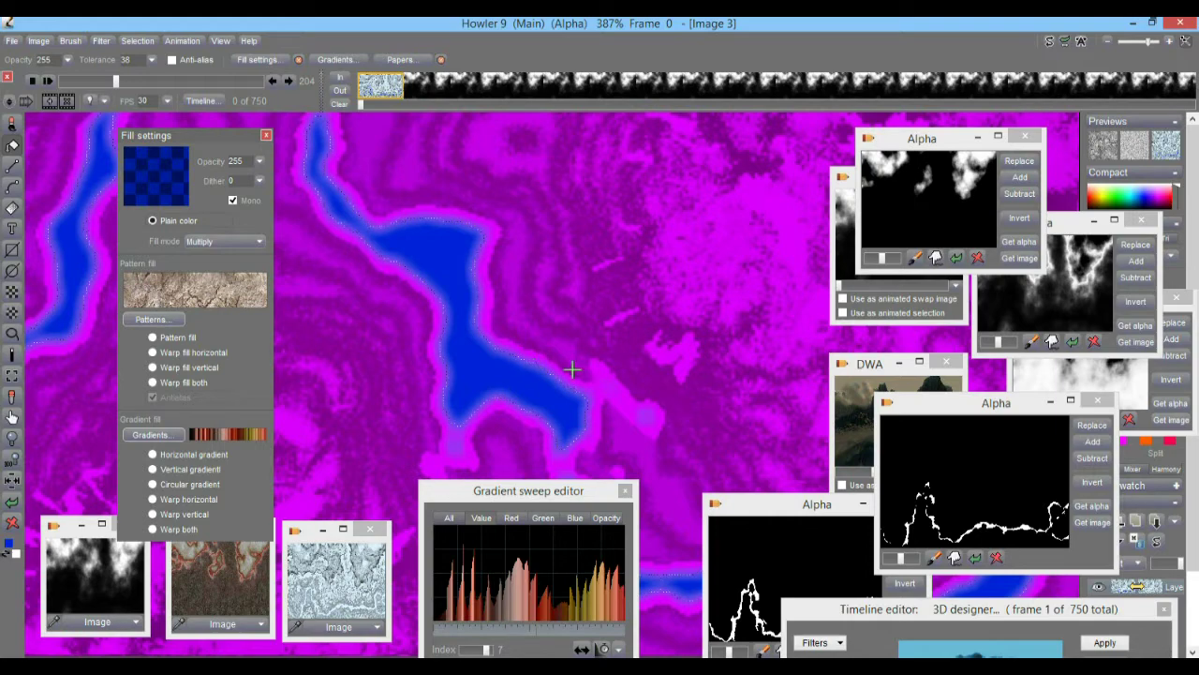
pyautogui.moveTo(727, 419); pyautogui.dragTo(377, 174)
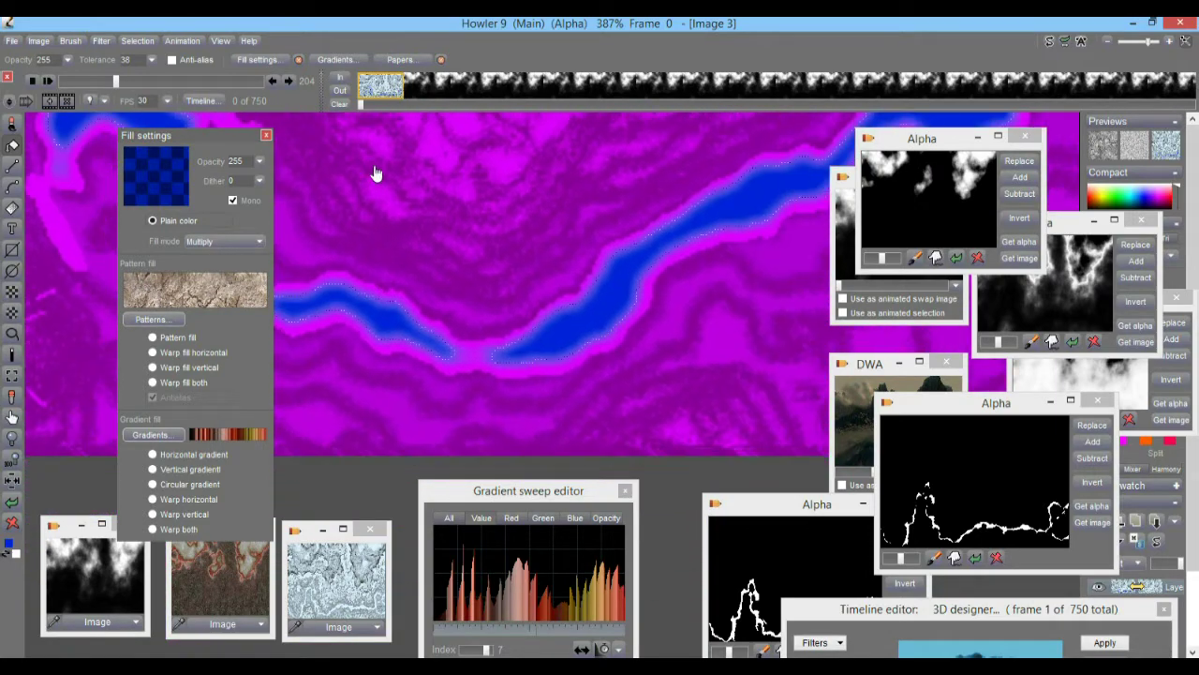
pyautogui.moveTo(647, 217); pyautogui.dragTo(388, 313)
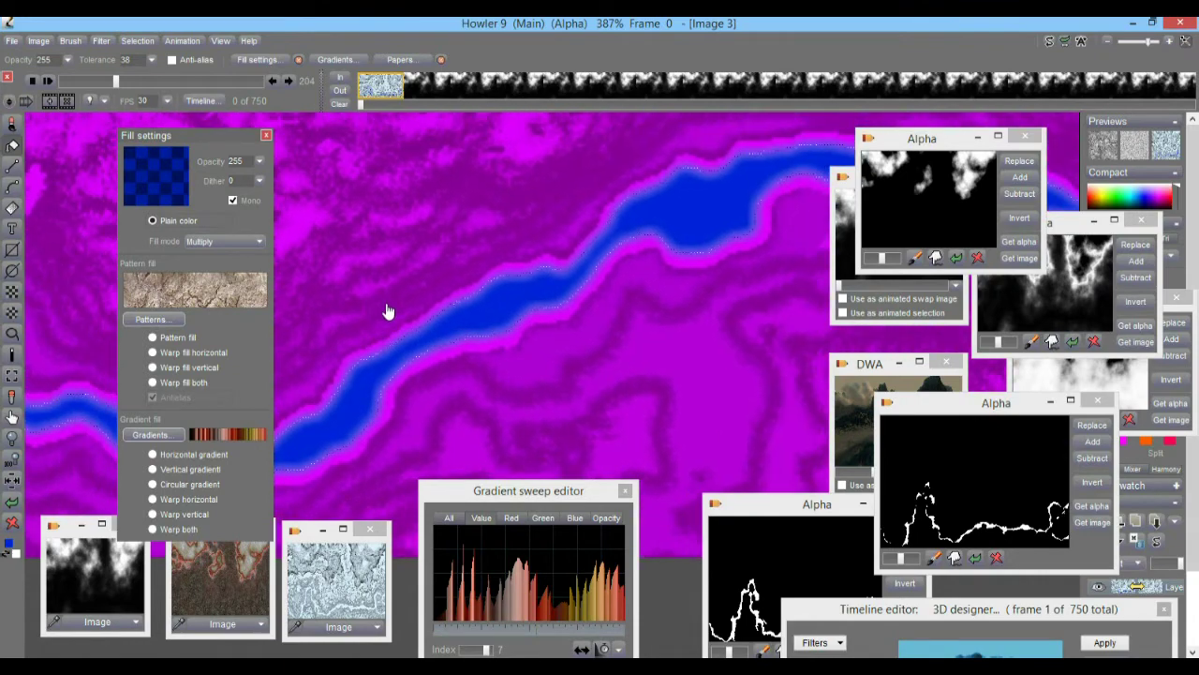
pyautogui.moveTo(613, 268); pyautogui.dragTo(447, 405)
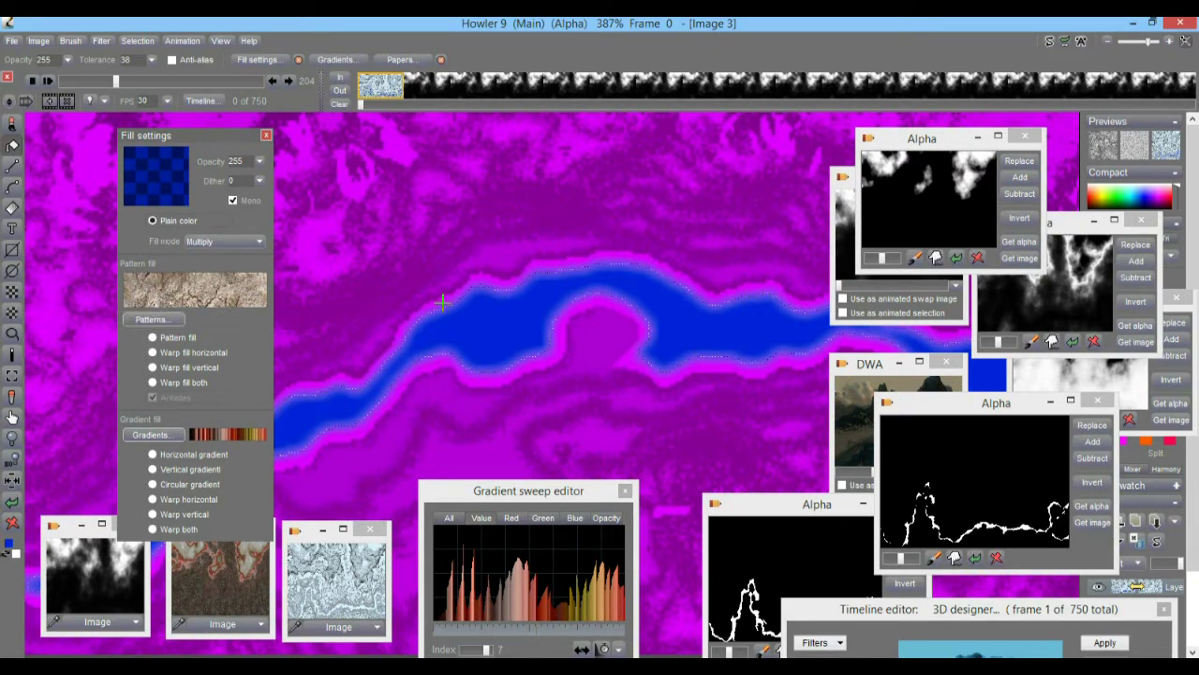
# Choose the Pat_Brushed.bmp pattern as the fill in Multiply mode and fill the blue river with it
pyautogui.click(164, 319)
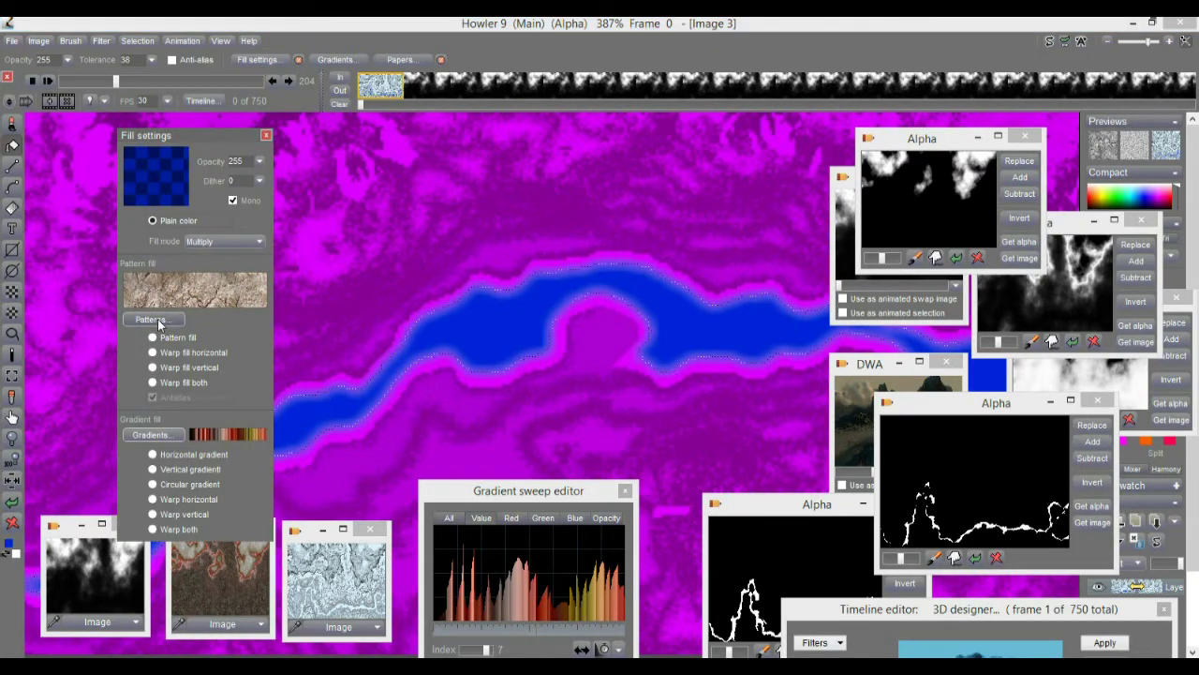
pyautogui.click(448, 356)
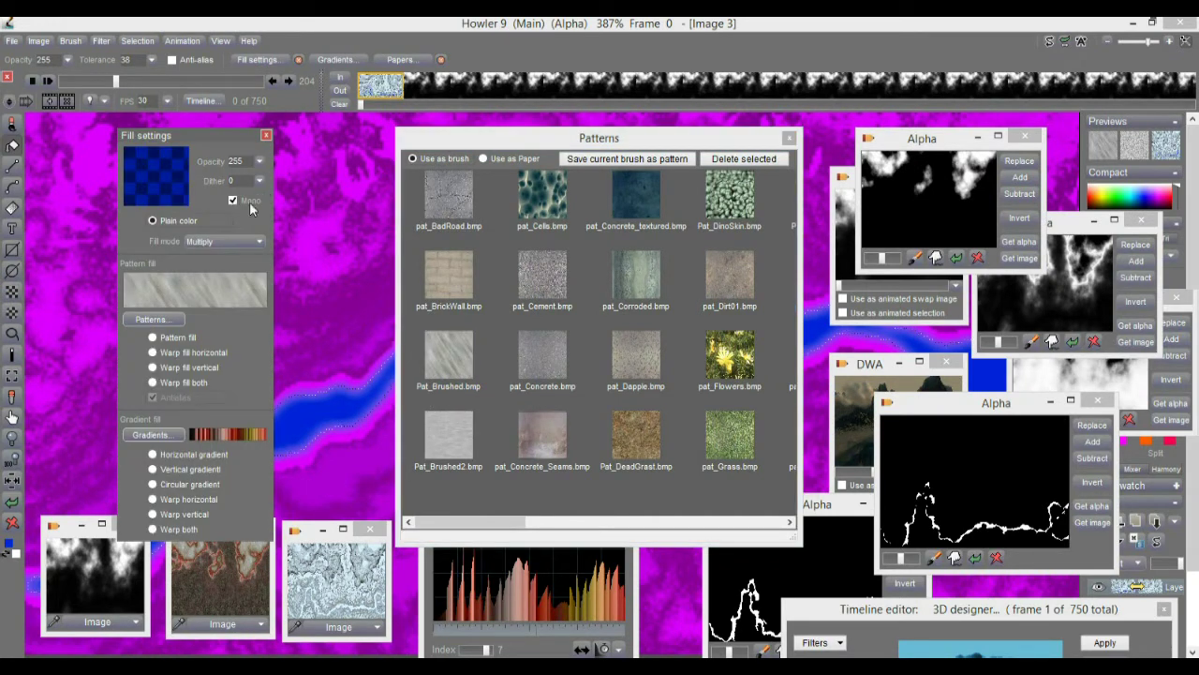
pyautogui.click(176, 339)
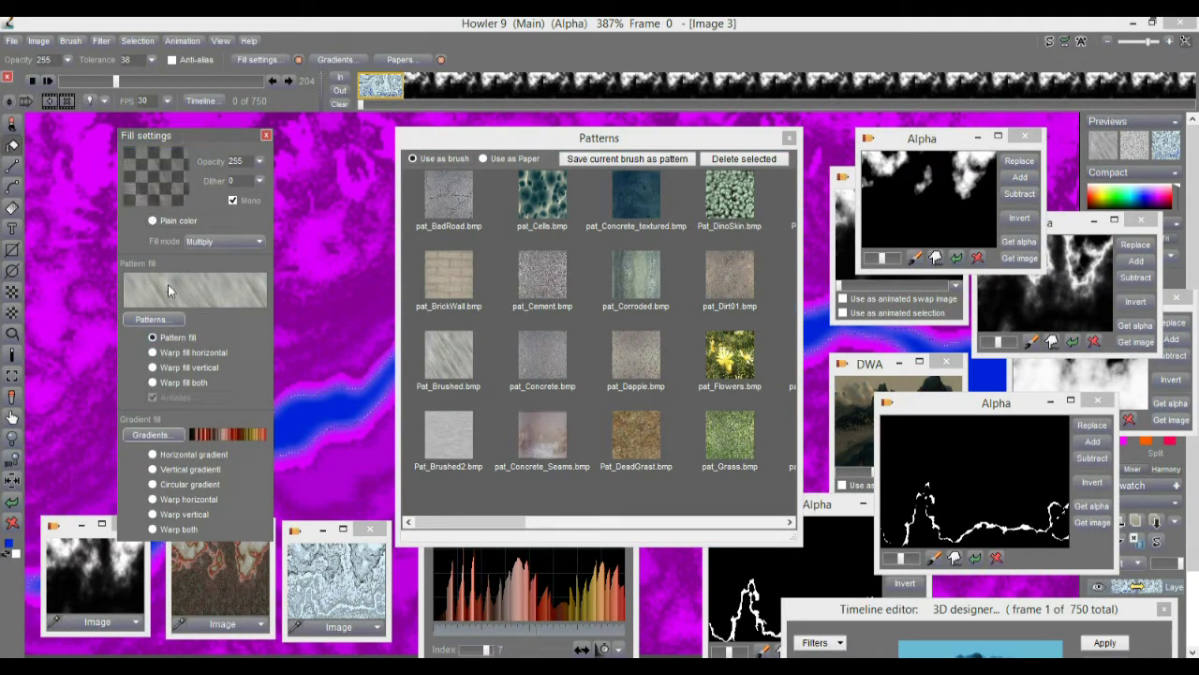
pyautogui.click(225, 241)
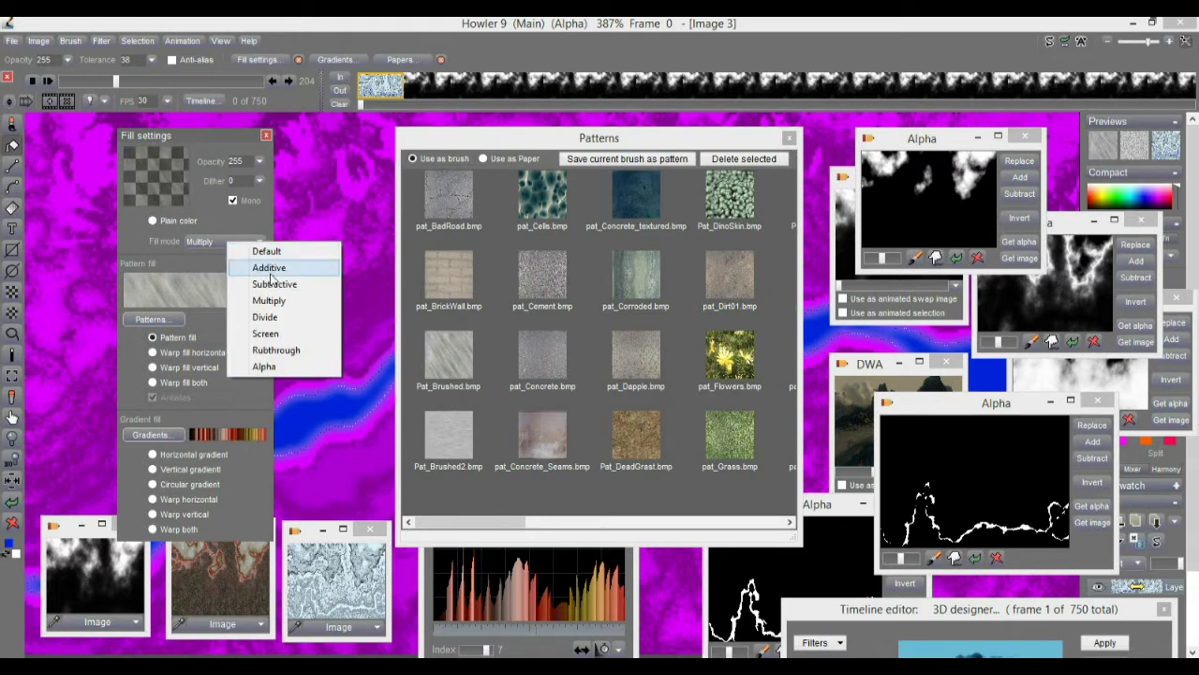
pyautogui.click(270, 301)
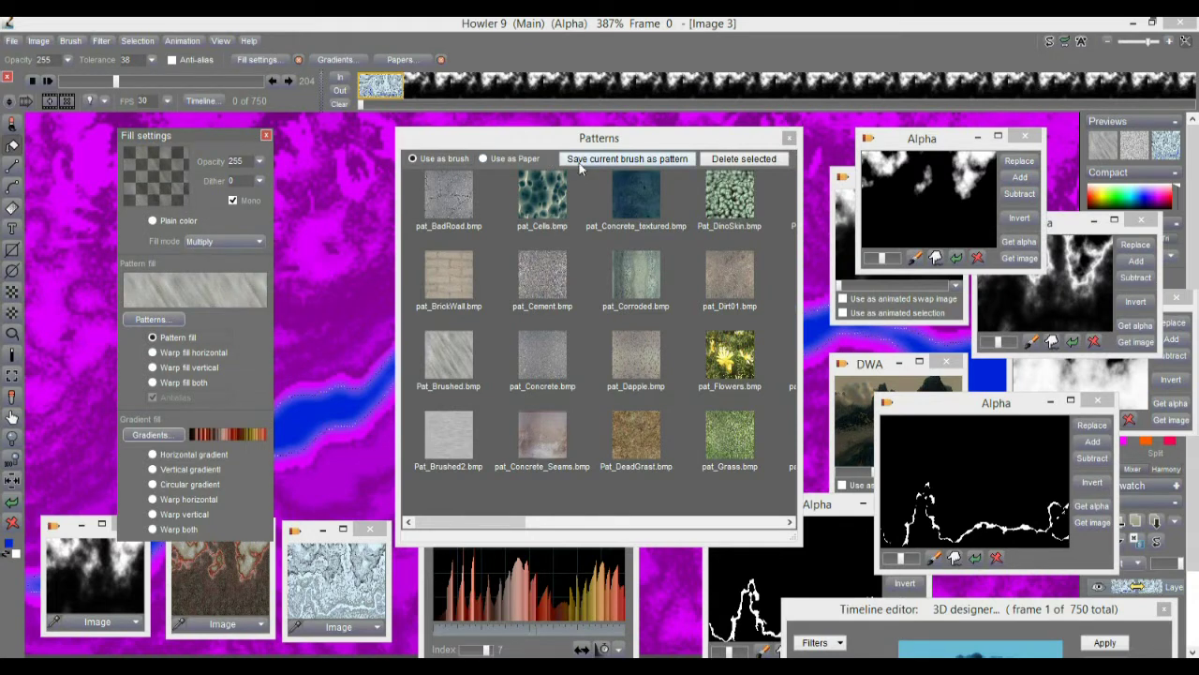
pyautogui.click(789, 138)
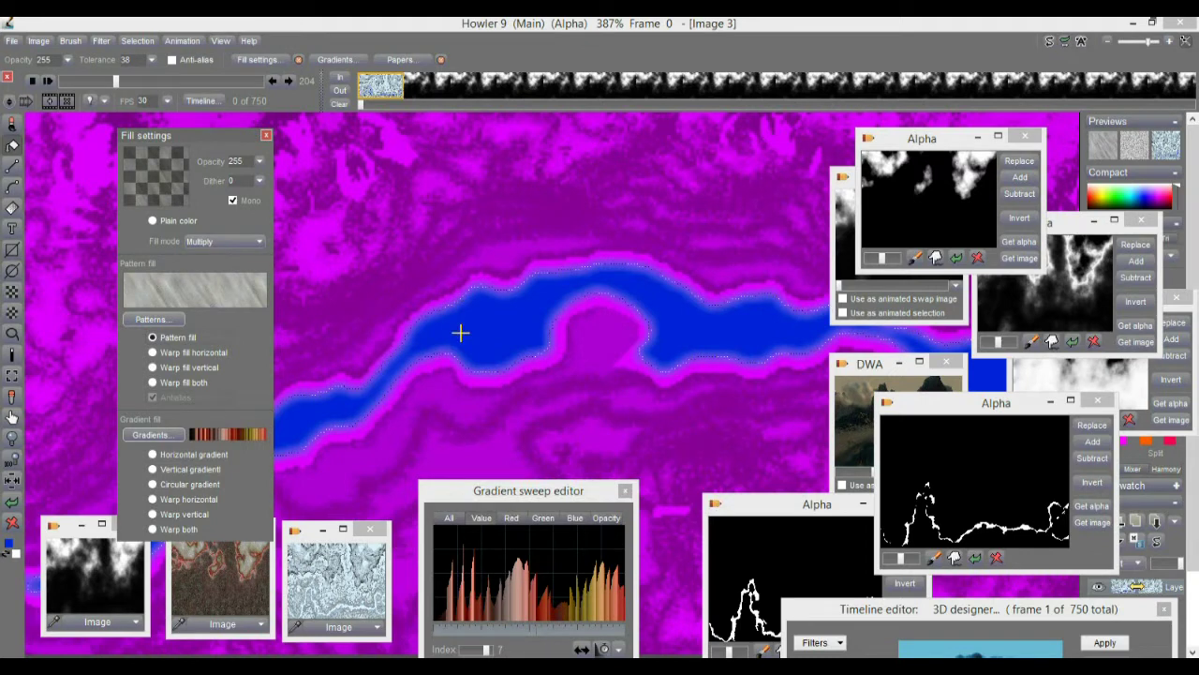
pyautogui.click(486, 326)
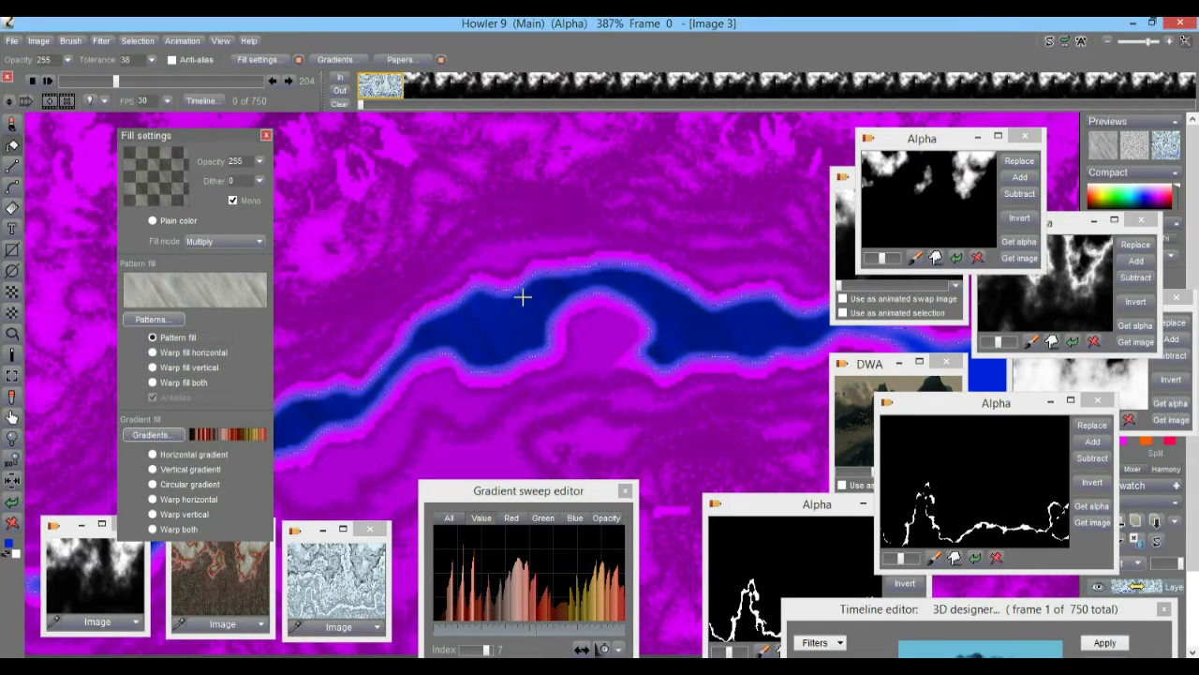
# Fade the brushed pattern fill on the river to roughly half strength using Interactive undo
pyautogui.click(1064, 40)
pyautogui.click(978, 85)
pyautogui.moveTo(976, 91); pyautogui.dragTo(1008, 91)
pyautogui.click(1042, 85)
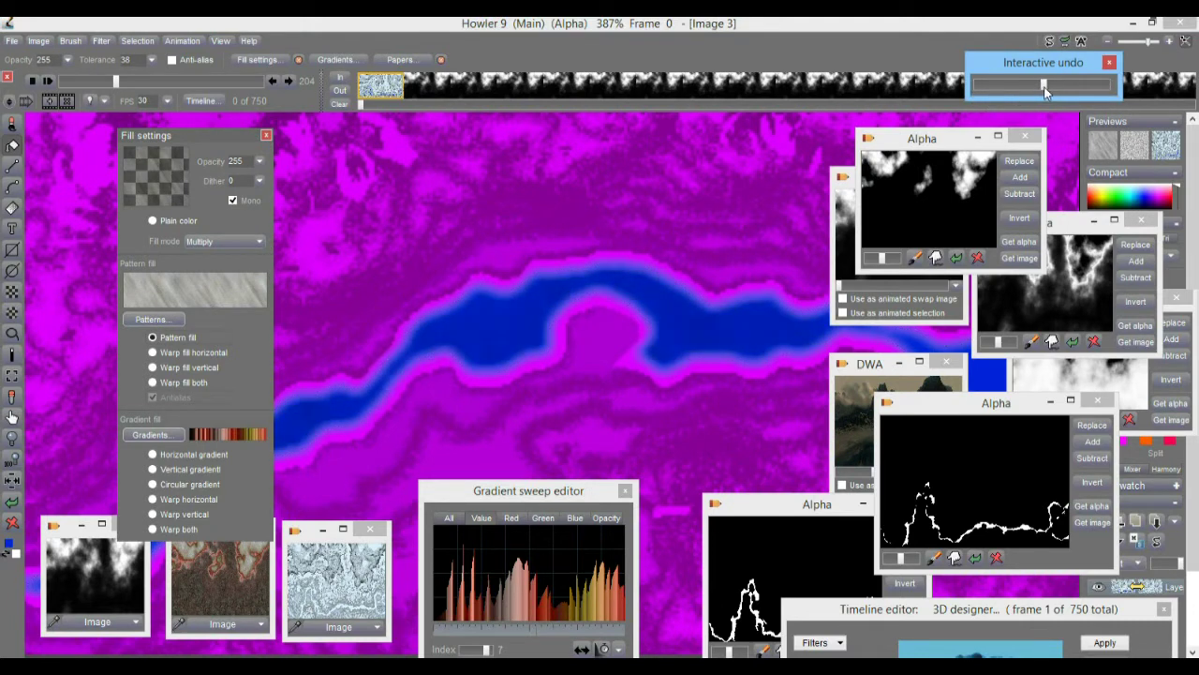
pyautogui.moveTo(1057, 89)
pyautogui.mouseDown()
pyautogui.moveTo(1017, 91)
pyautogui.moveTo(1060, 90)
pyautogui.moveTo(1034, 91)
pyautogui.mouseUp()
pyautogui.click(861, 20)
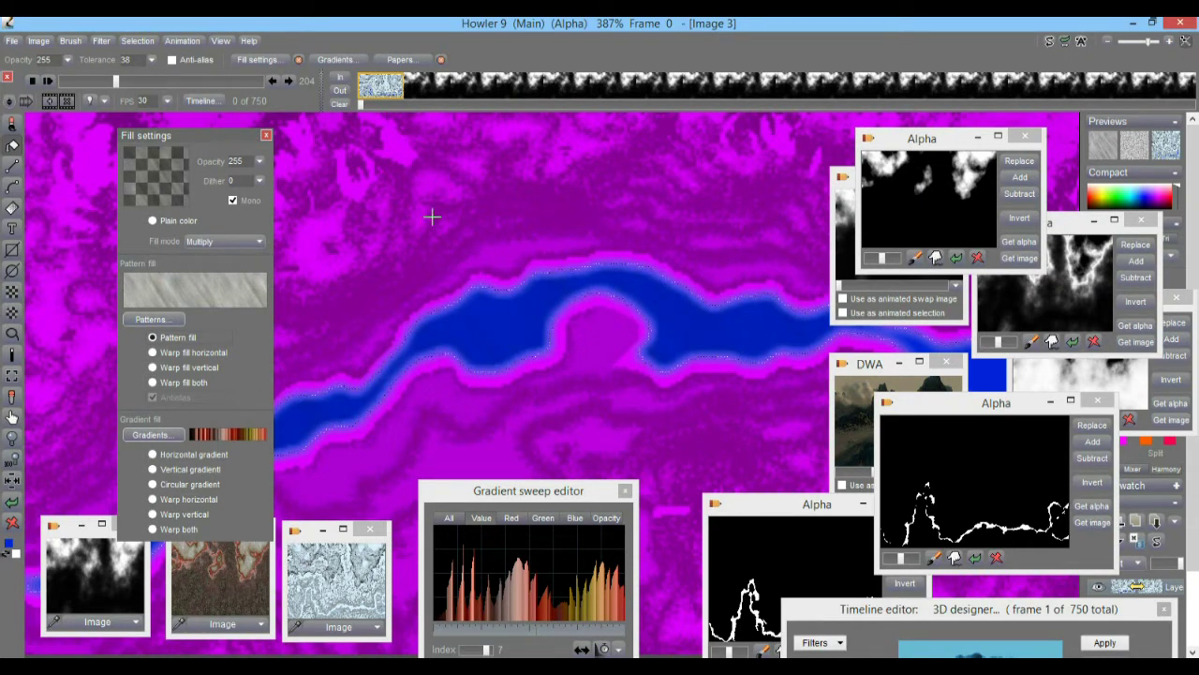
# Store a copy of the blue river image and enlarge its window to show the whole landscape texture
pyautogui.click(40, 44)
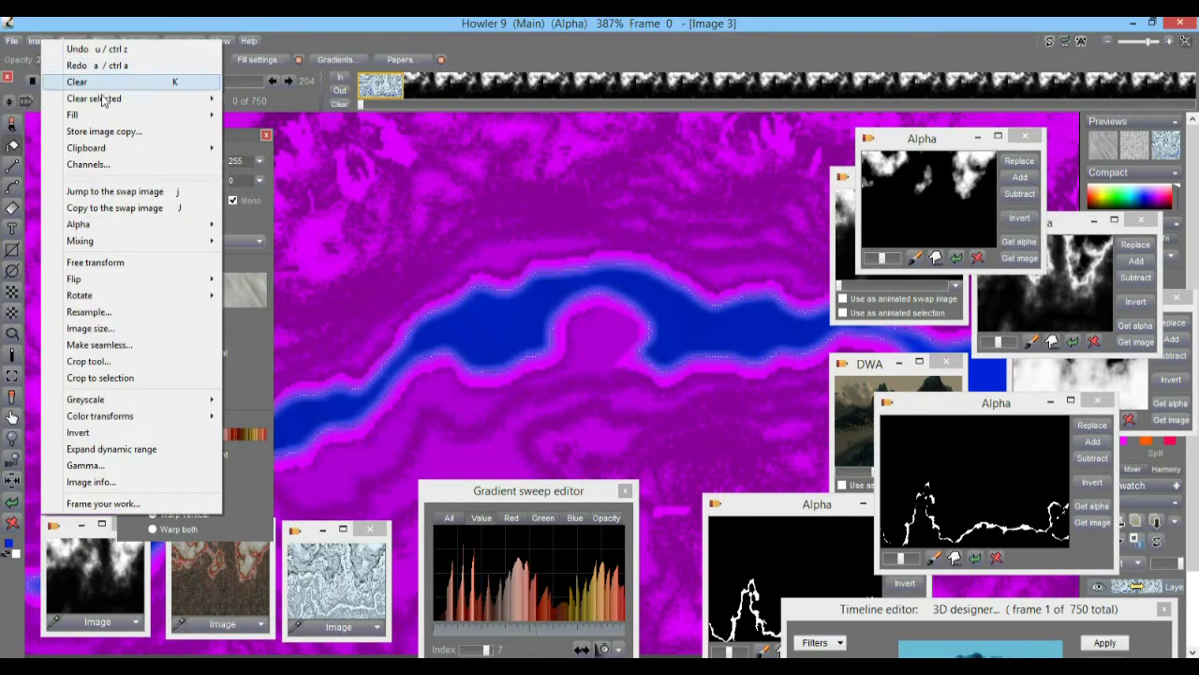
pyautogui.click(66, 128)
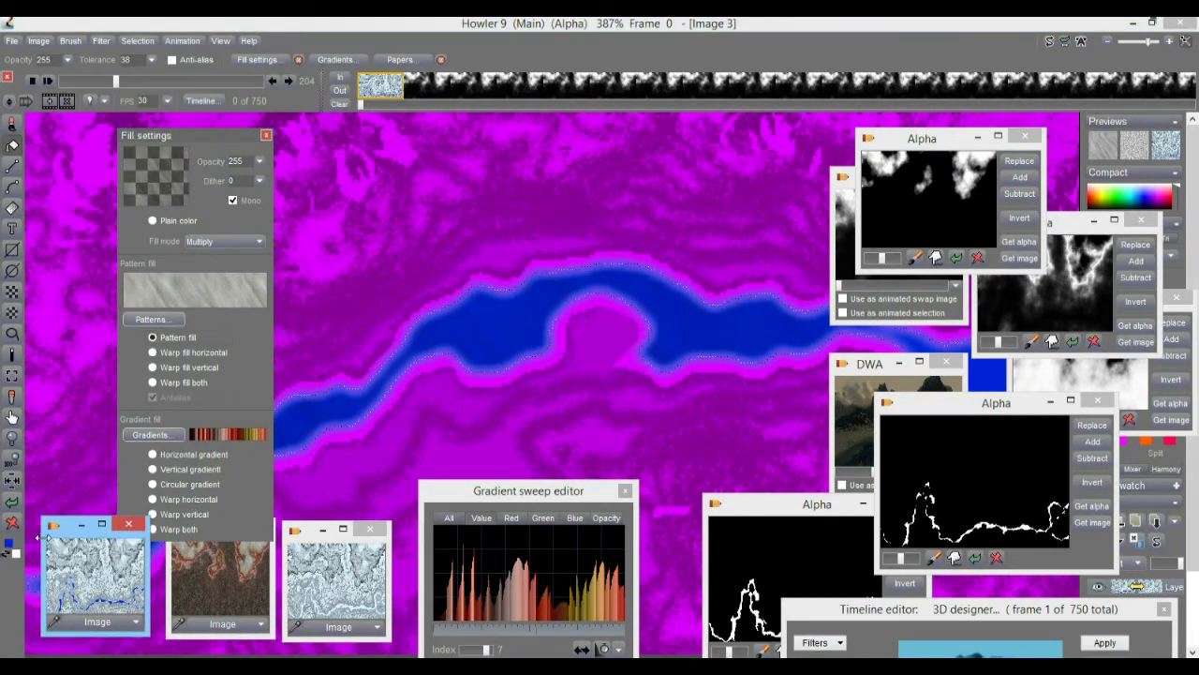
pyautogui.moveTo(67, 532); pyautogui.dragTo(90, 156)
pyautogui.moveTo(167, 257); pyautogui.dragTo(450, 433)
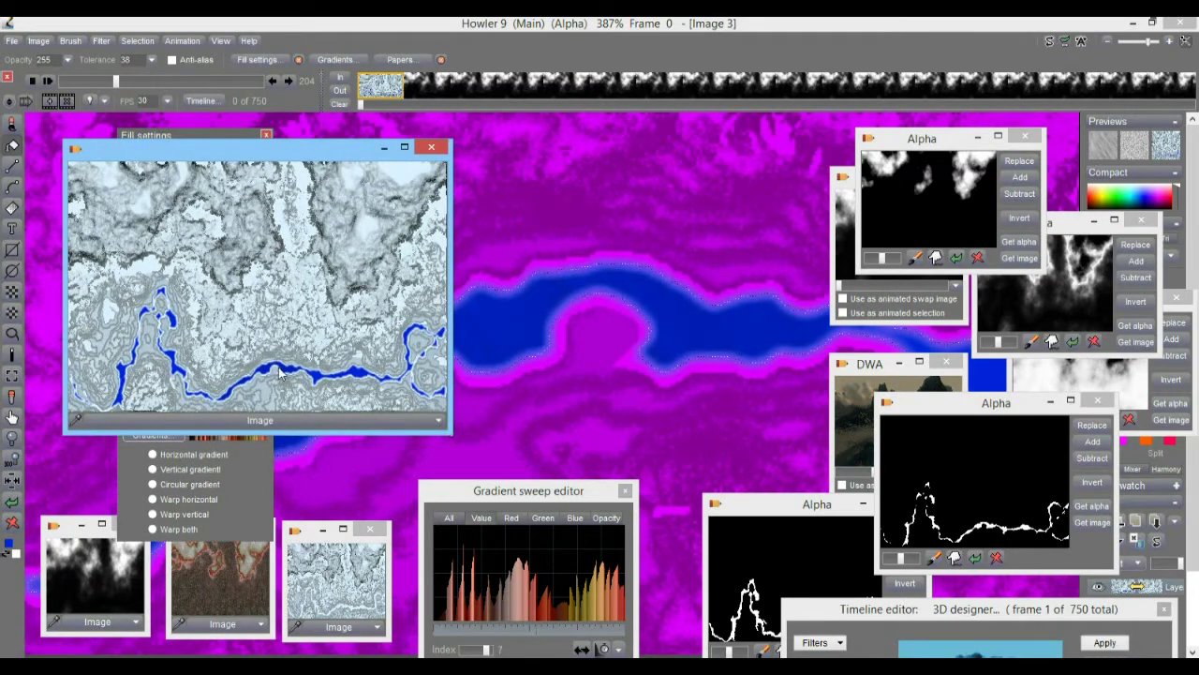
# Compare the enlarged original snow texture with the blue river copy, shrink both image windows, and bring Fill settings back in front
pyautogui.moveTo(309, 547); pyautogui.dragTo(504, 165)
pyautogui.moveTo(578, 258); pyautogui.dragTo(902, 448)
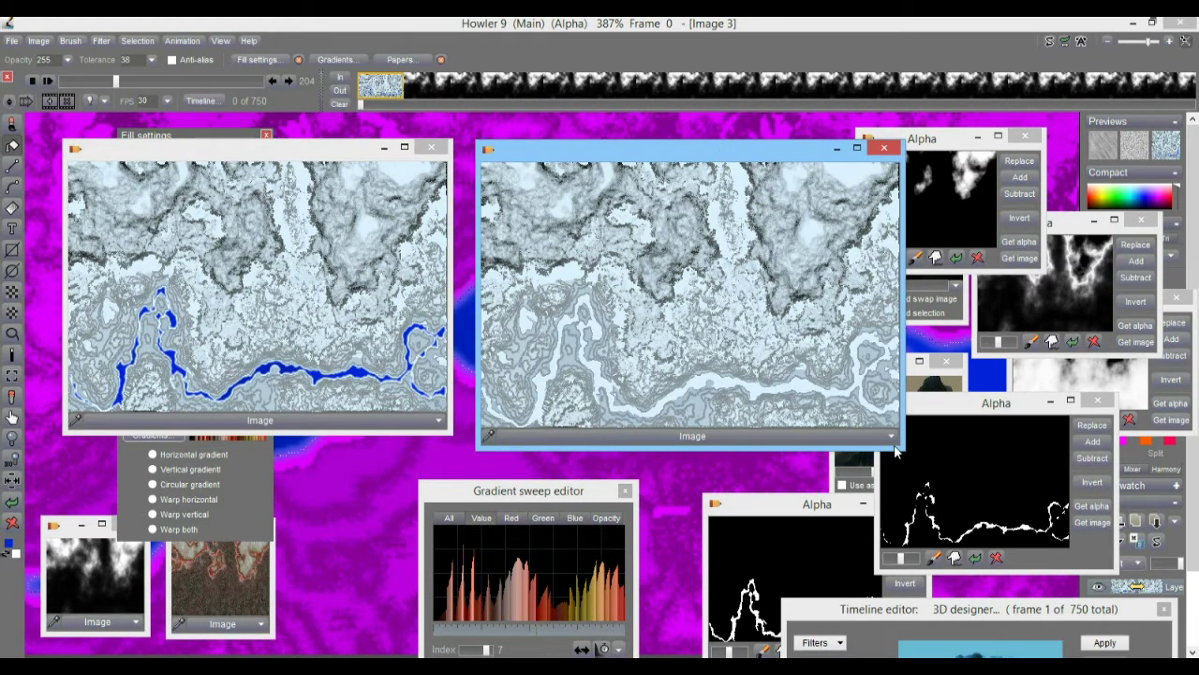
pyautogui.moveTo(900, 446); pyautogui.dragTo(271, 504)
pyautogui.moveTo(447, 434); pyautogui.dragTo(99, 497)
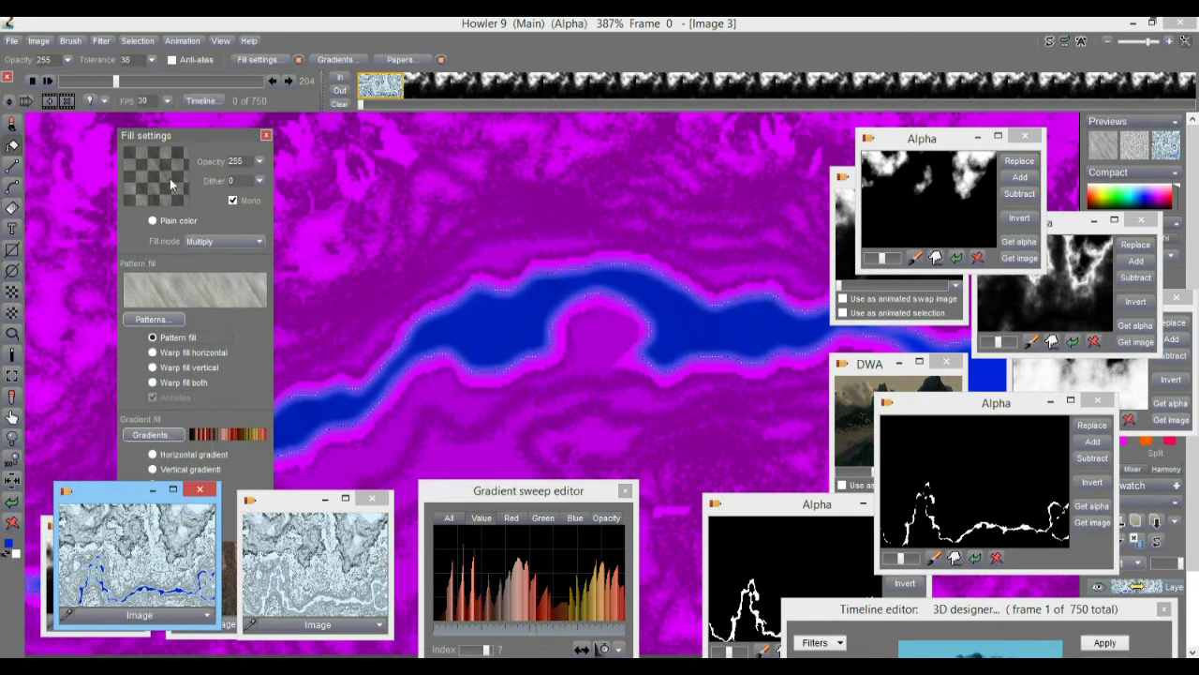
pyautogui.click(198, 295)
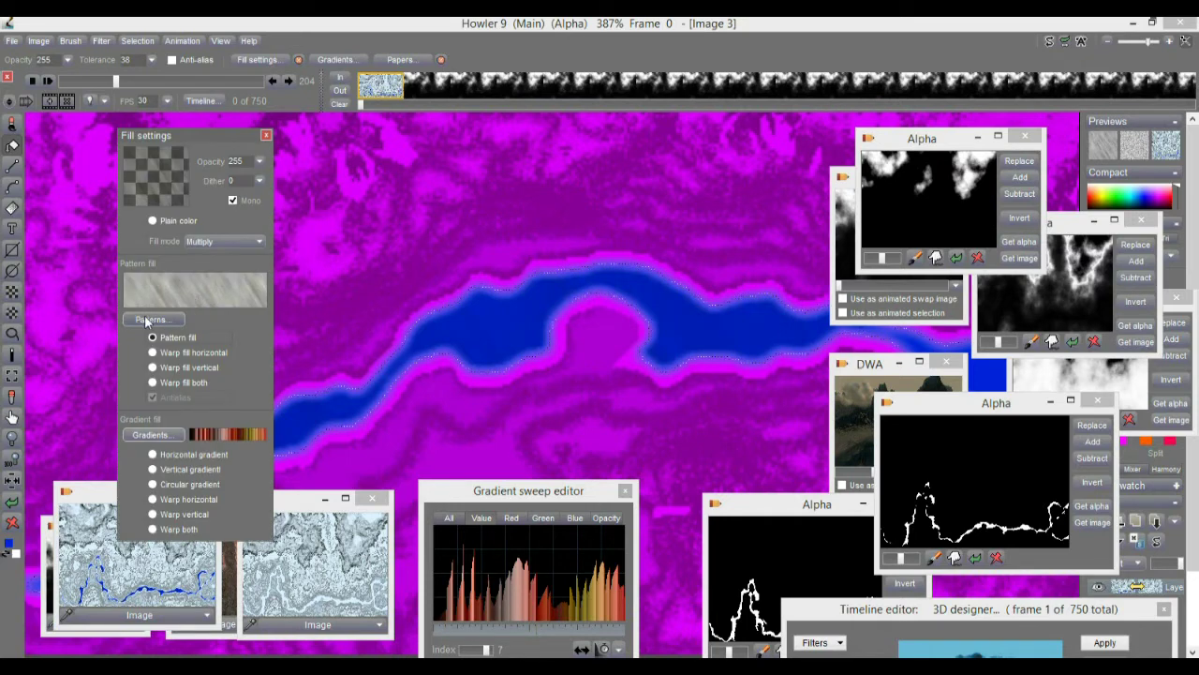
# Set the fill mode to Screen and fill the blue river with the brushed pattern
pyautogui.click(200, 241)
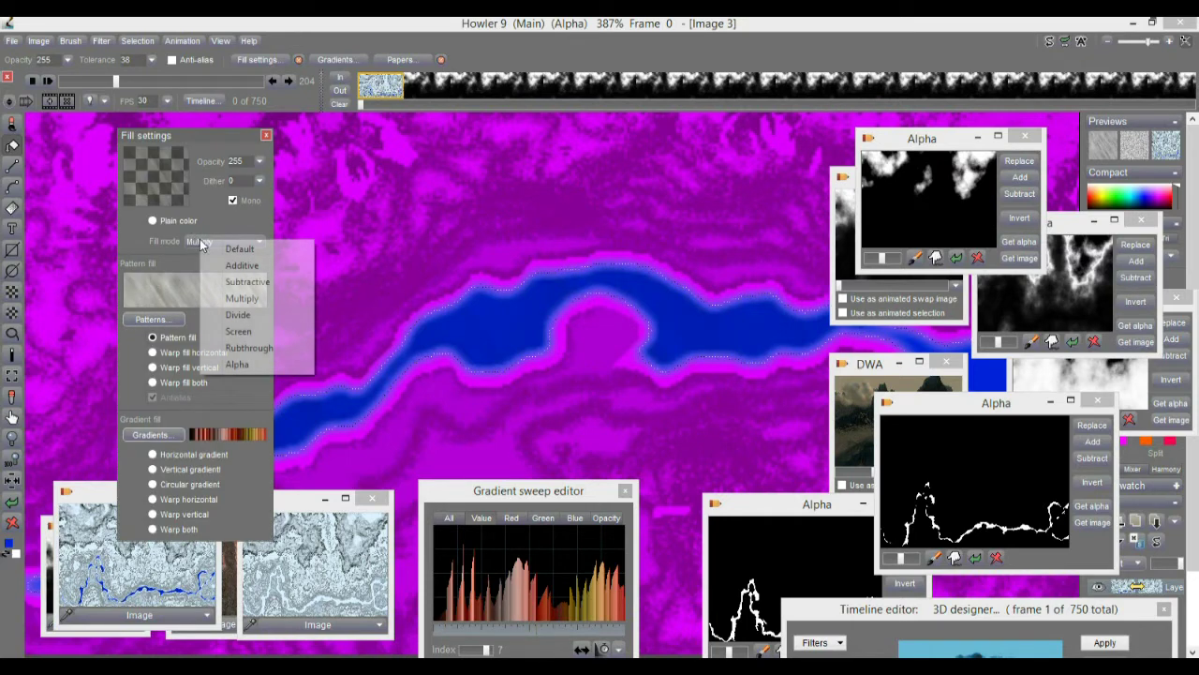
pyautogui.click(253, 334)
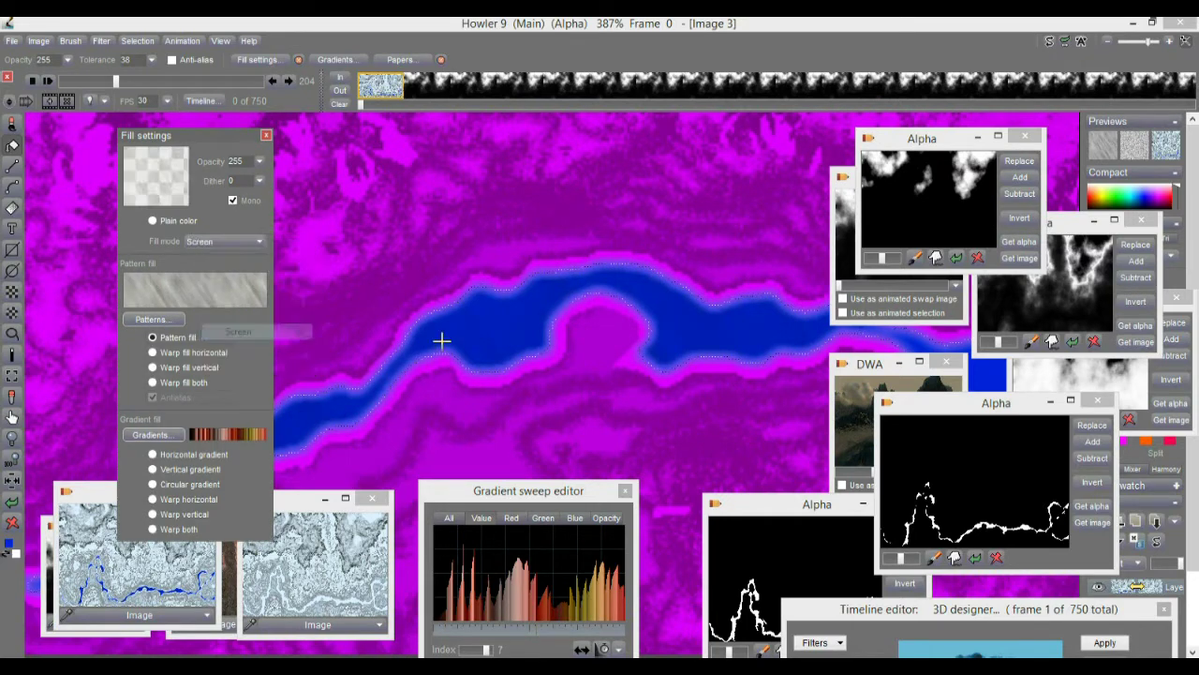
pyautogui.click(503, 321)
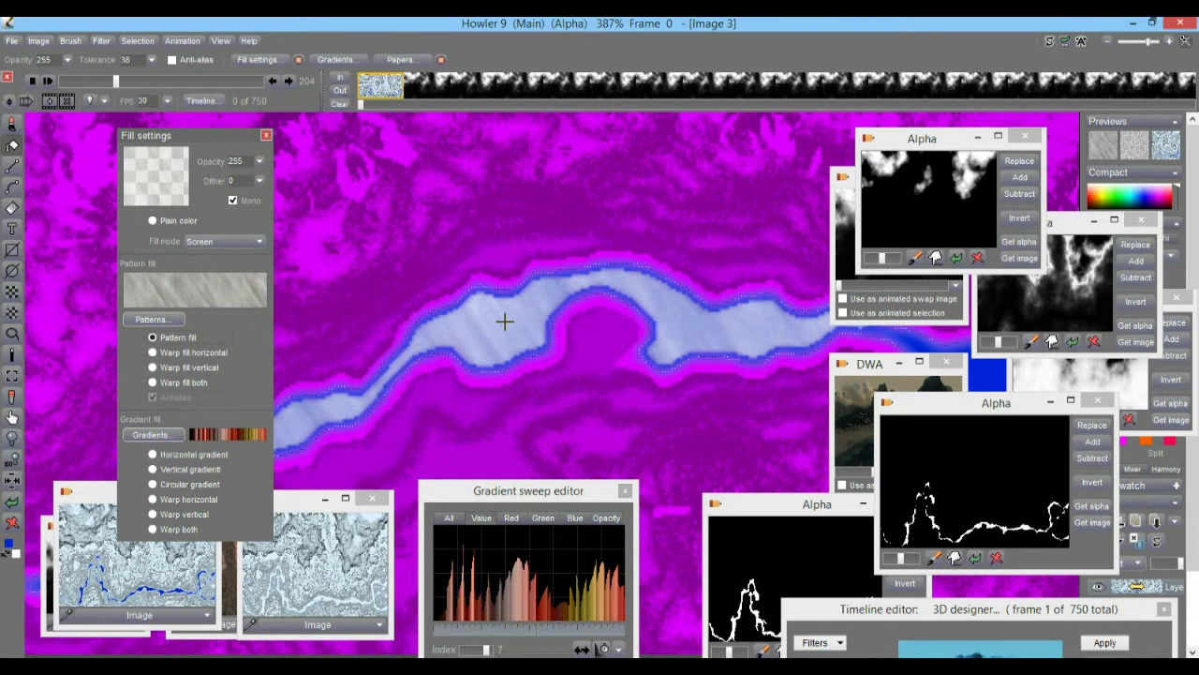
# Fade the Screen pattern fill on the blue river to a faint strength using Interactive undo
pyautogui.click(1065, 46)
pyautogui.moveTo(1107, 85); pyautogui.dragTo(997, 91)
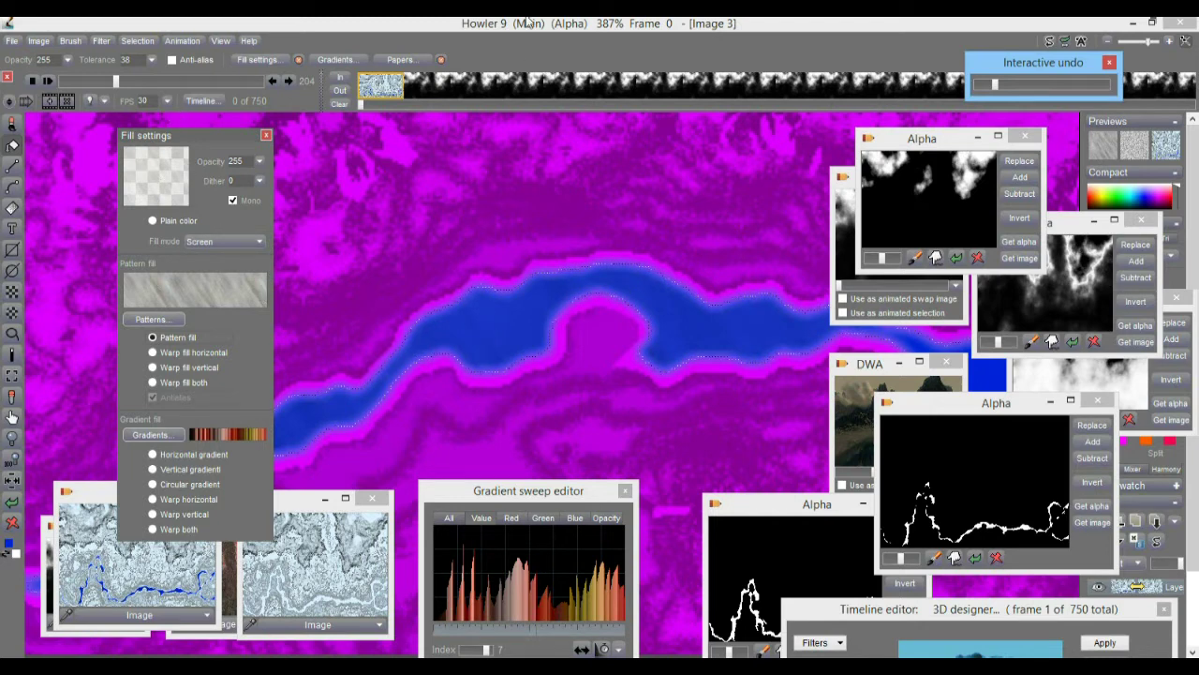
pyautogui.click(530, 23)
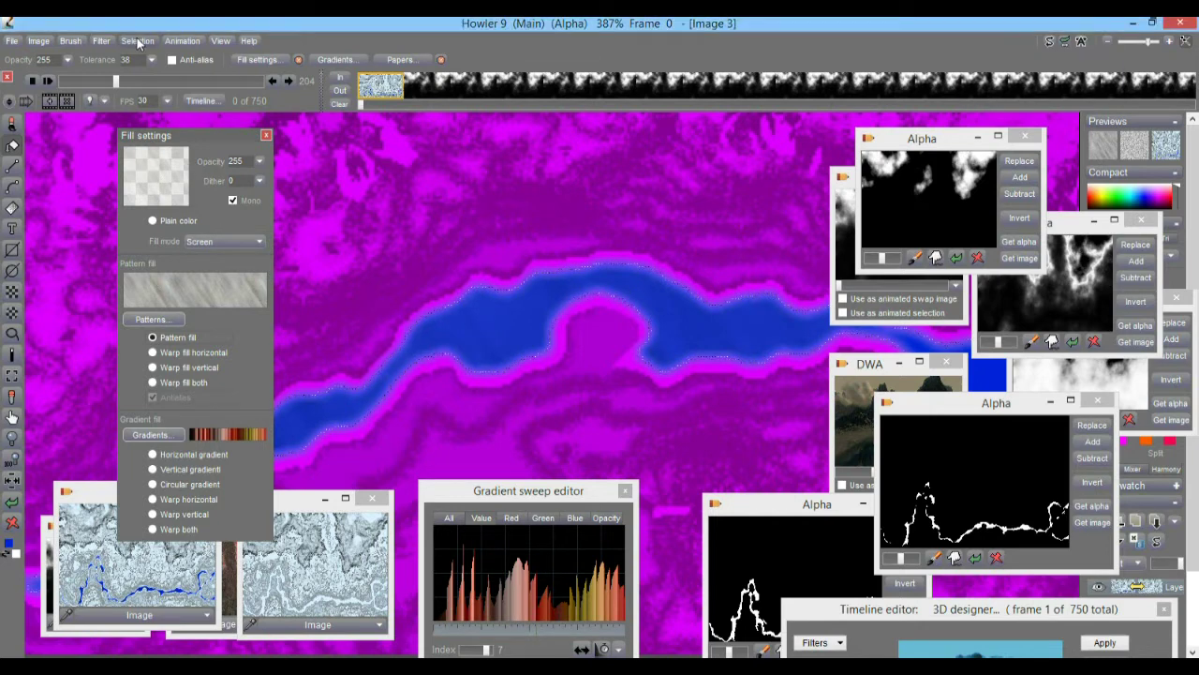
# Clear the alpha selection and store a copy of the textured blue river image
pyautogui.click(1103, 507)
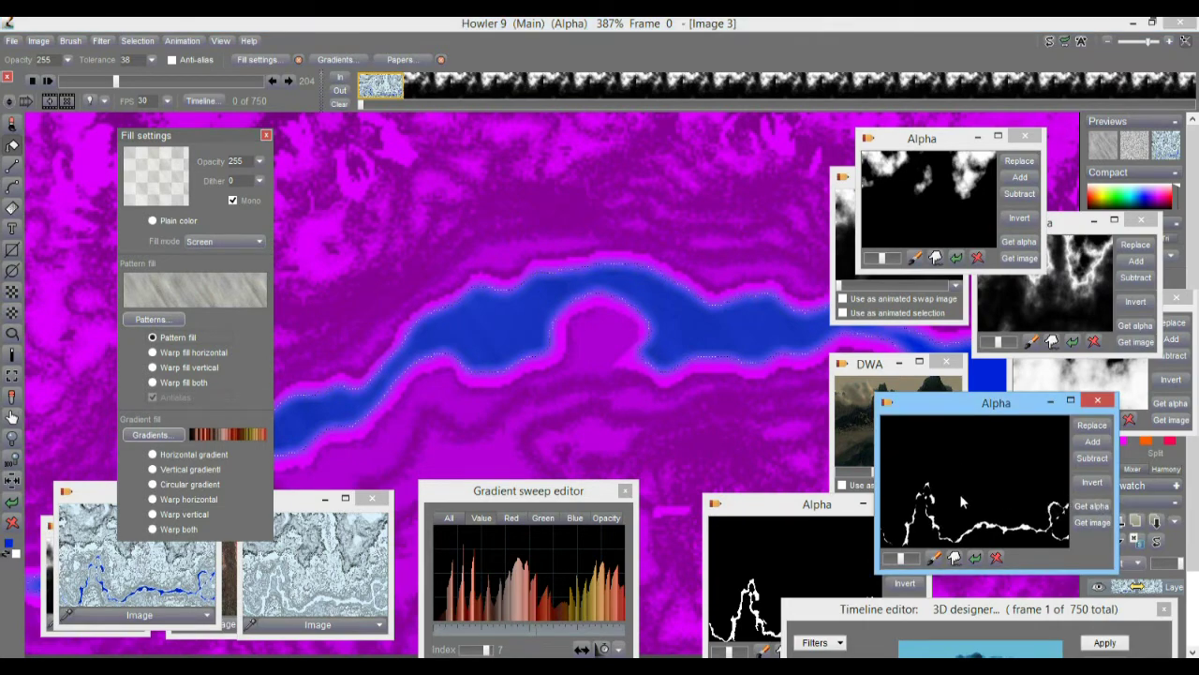
pyautogui.click(132, 42)
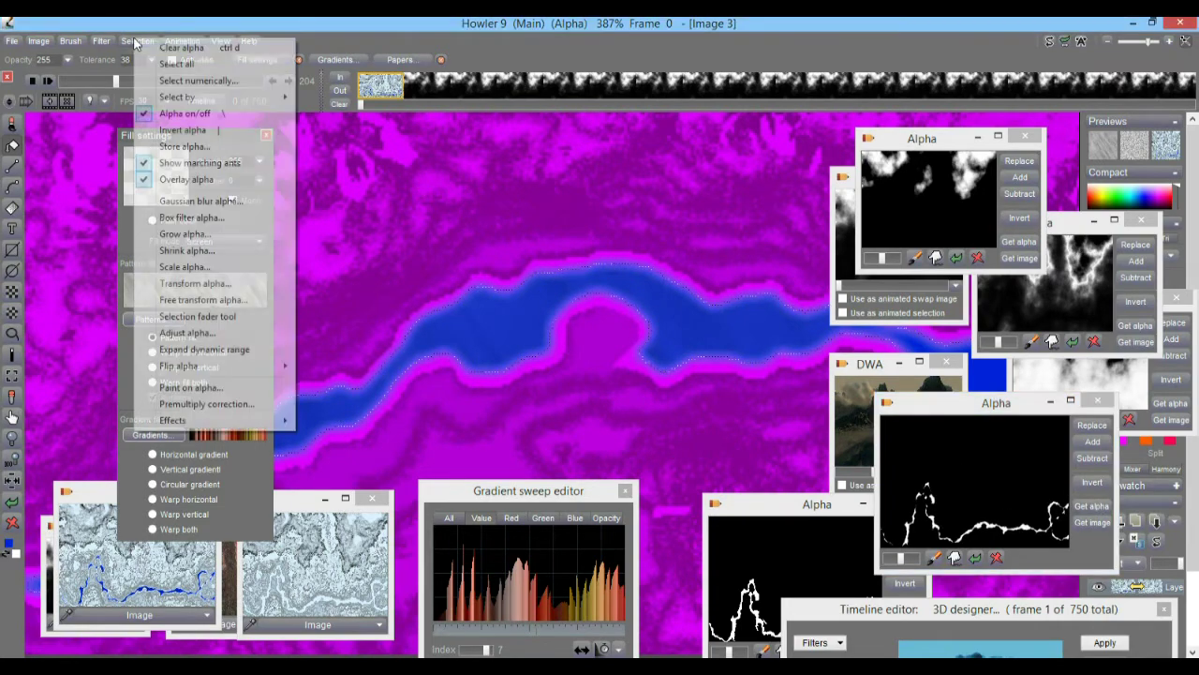
pyautogui.click(174, 51)
pyautogui.click(138, 42)
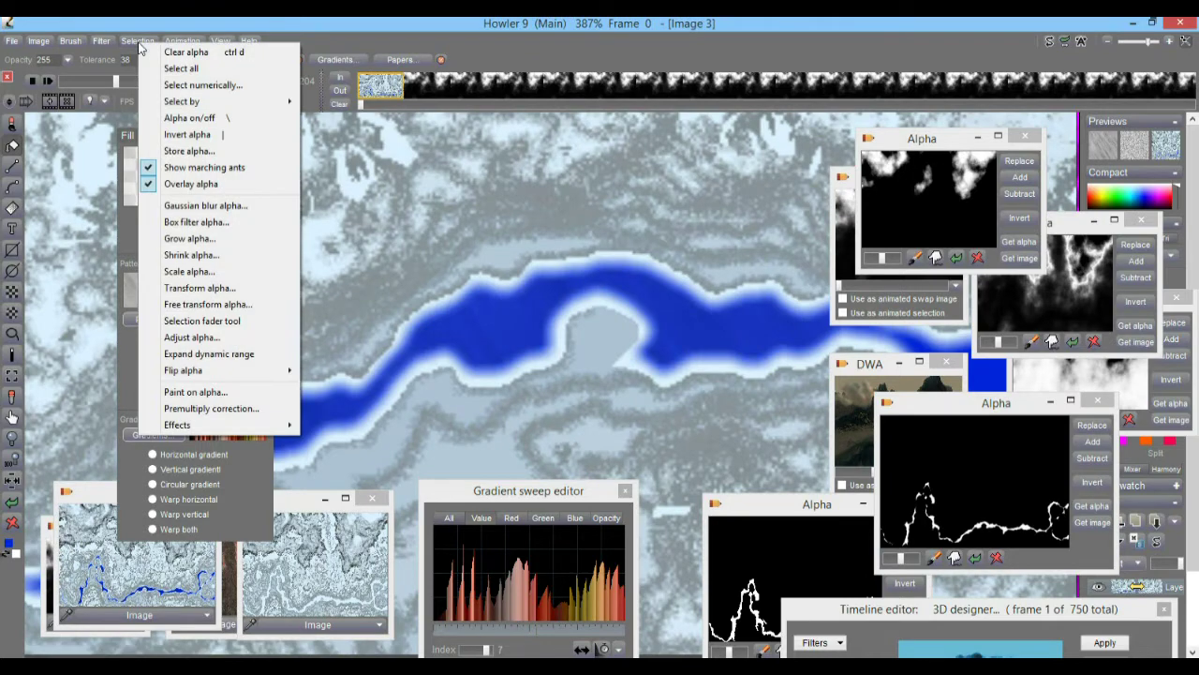
pyautogui.click(145, 31)
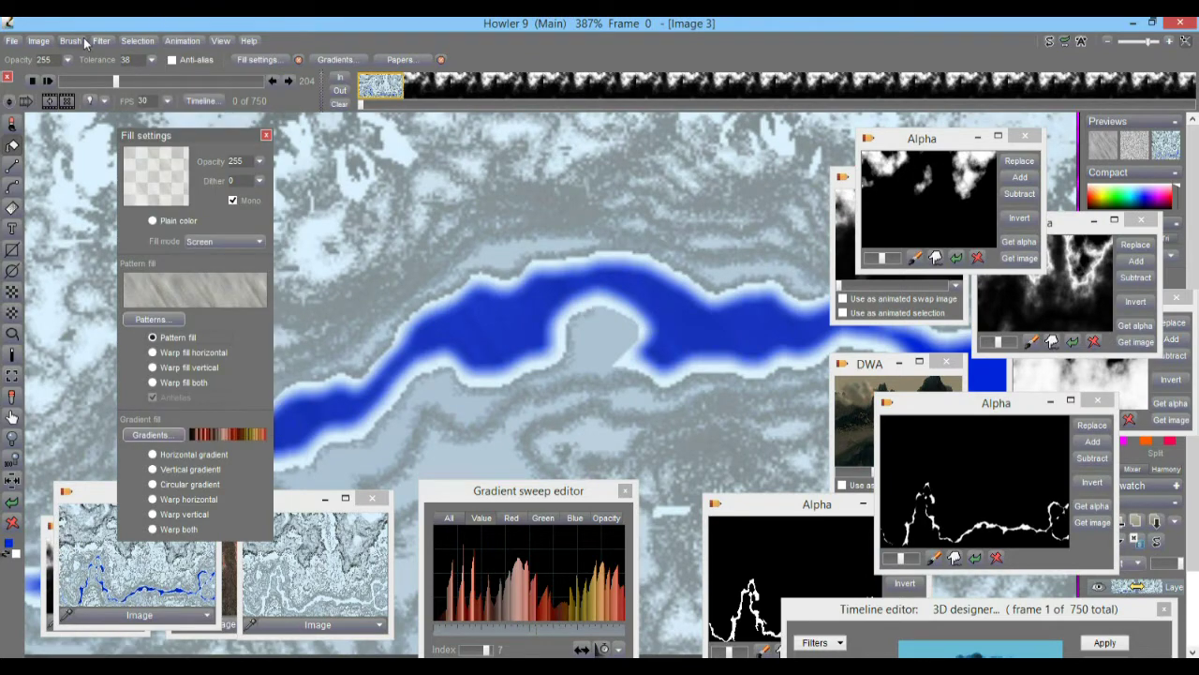
pyautogui.click(39, 41)
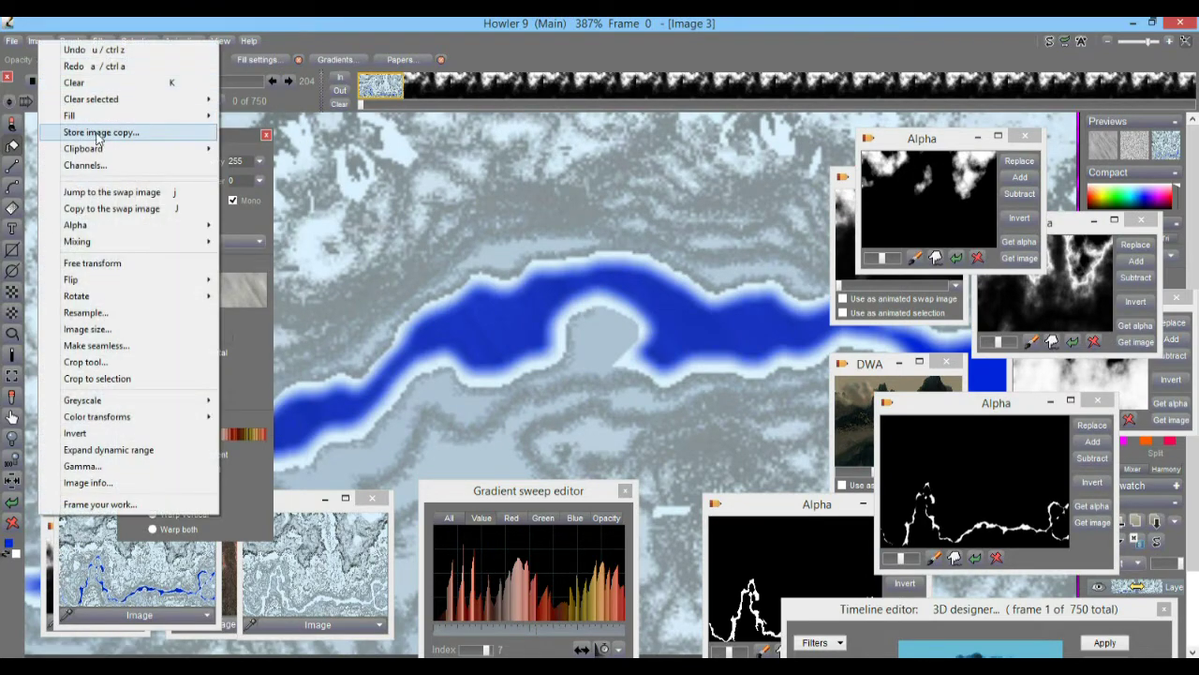
pyautogui.click(97, 133)
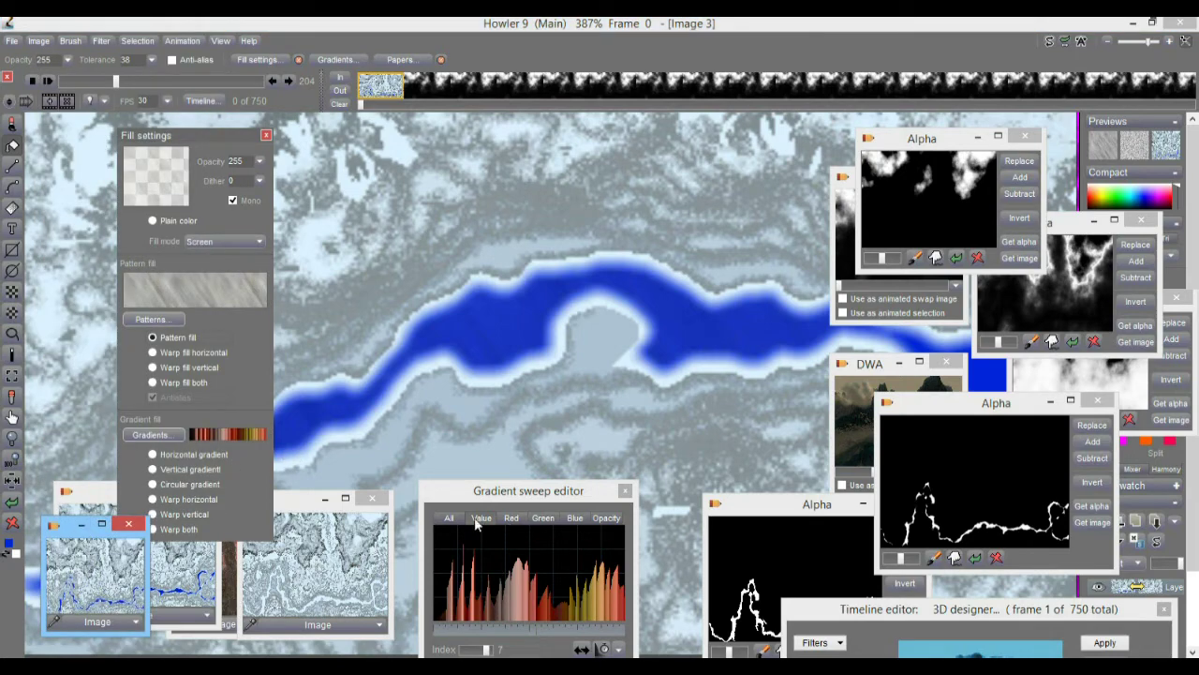
# Spread out the gradient editor, alpha and stored image windows, and load the stored grayscale height map onto the canvas
pyautogui.moveTo(534, 490); pyautogui.dragTo(593, 488)
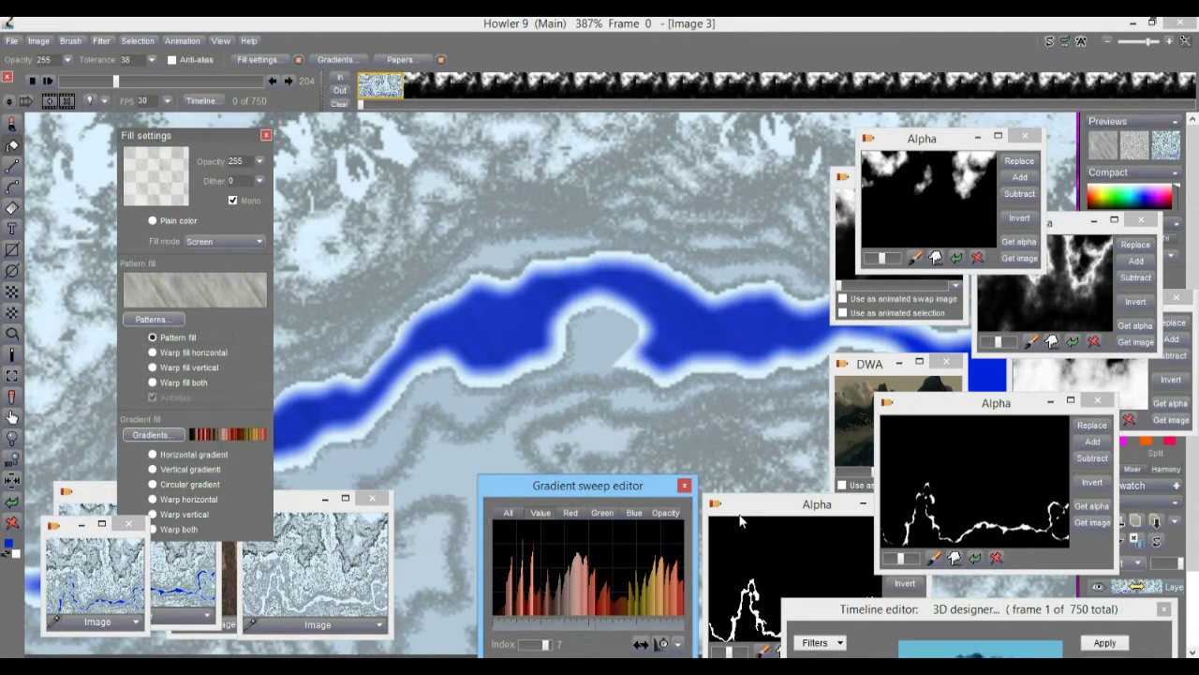
pyautogui.moveTo(740, 519); pyautogui.dragTo(794, 510)
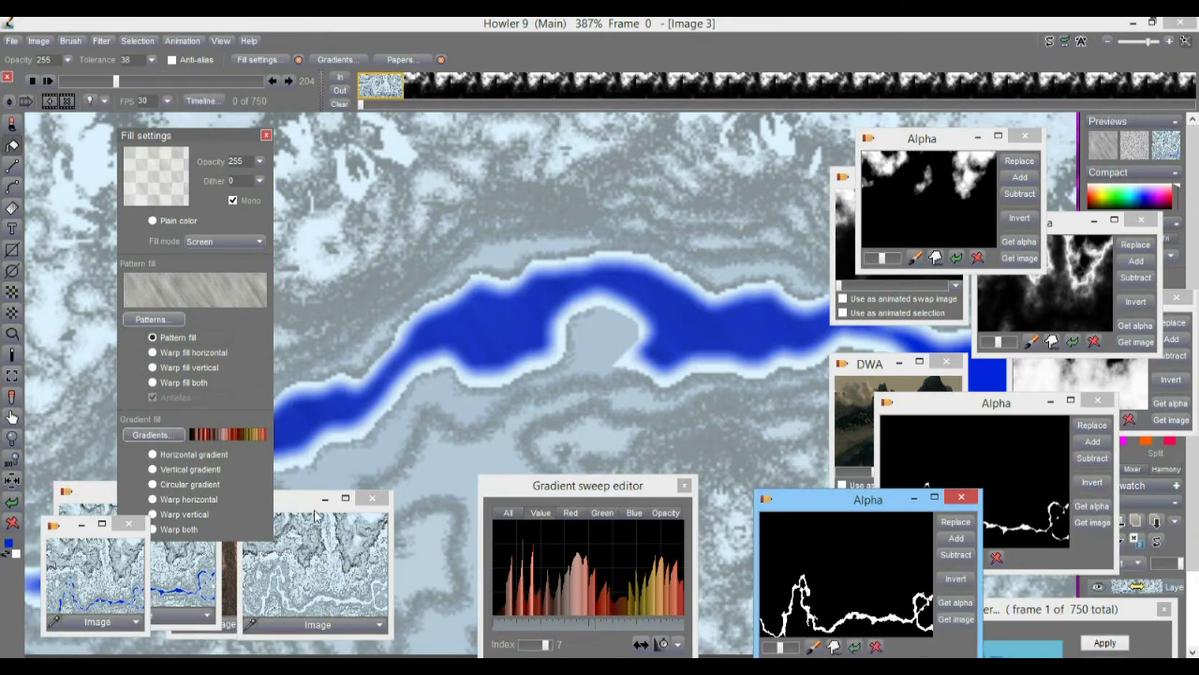
pyautogui.moveTo(290, 503); pyautogui.dragTo(444, 514)
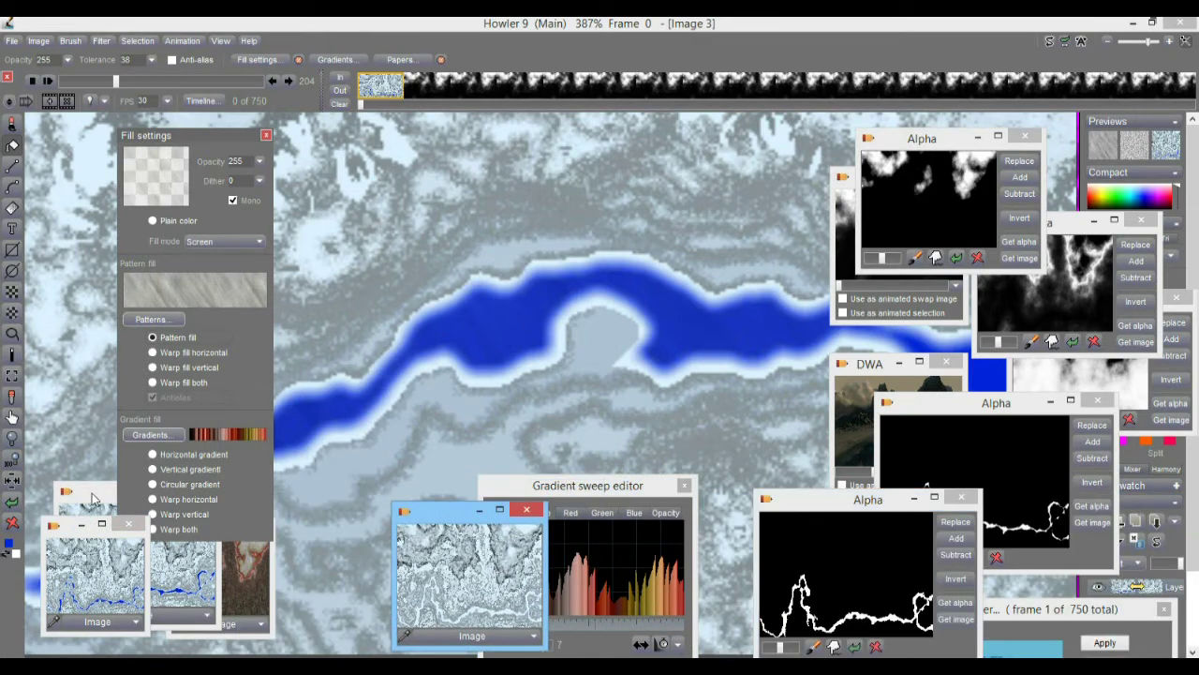
pyautogui.moveTo(93, 498); pyautogui.dragTo(383, 511)
pyautogui.moveTo(58, 553); pyautogui.dragTo(257, 583)
pyautogui.click(85, 583)
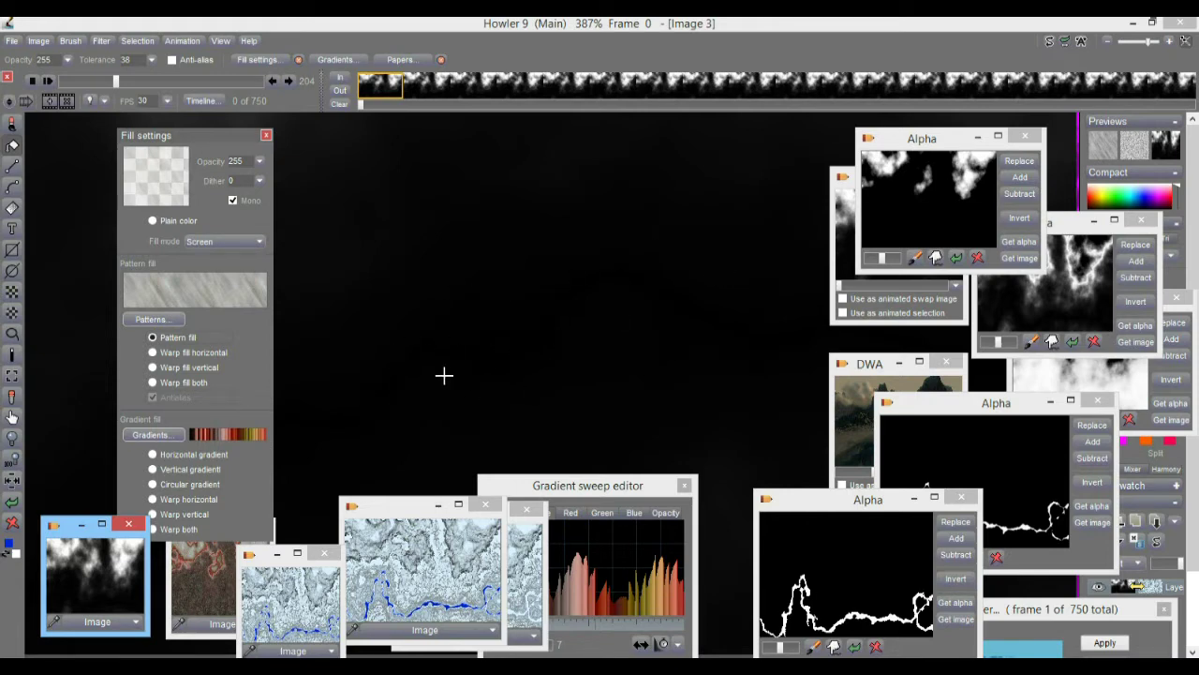
# Preview the height map's dark river bed by resetting Curves and raising a shadow point to 40 / 214, and cancel the adjustment
pyautogui.click(103, 40)
pyautogui.moveTo(152, 87)
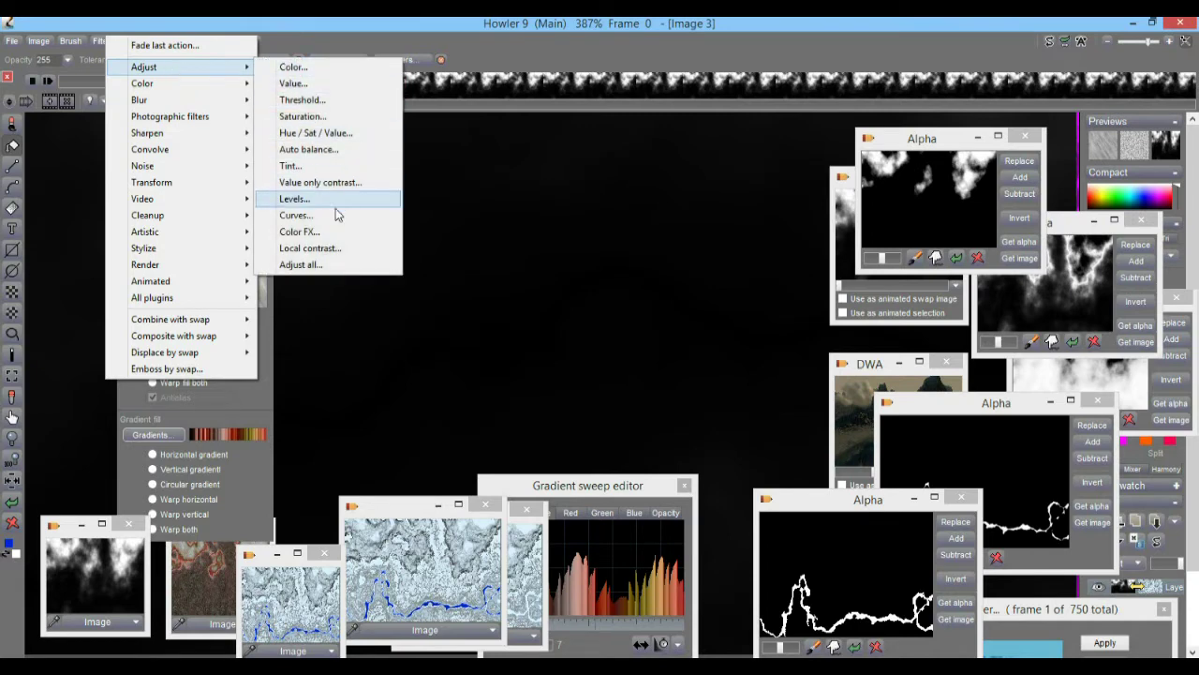
pyautogui.click(330, 217)
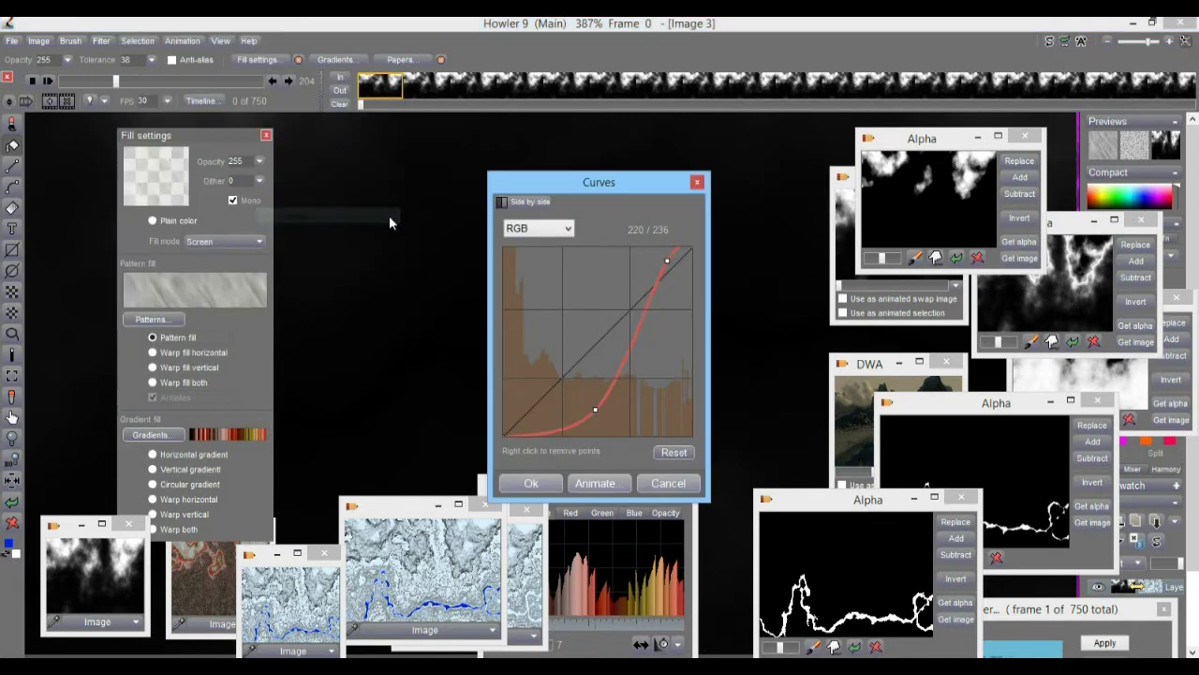
pyautogui.click(671, 452)
pyautogui.moveTo(570, 361); pyautogui.dragTo(532, 278)
pyautogui.moveTo(550, 183); pyautogui.dragTo(141, 170)
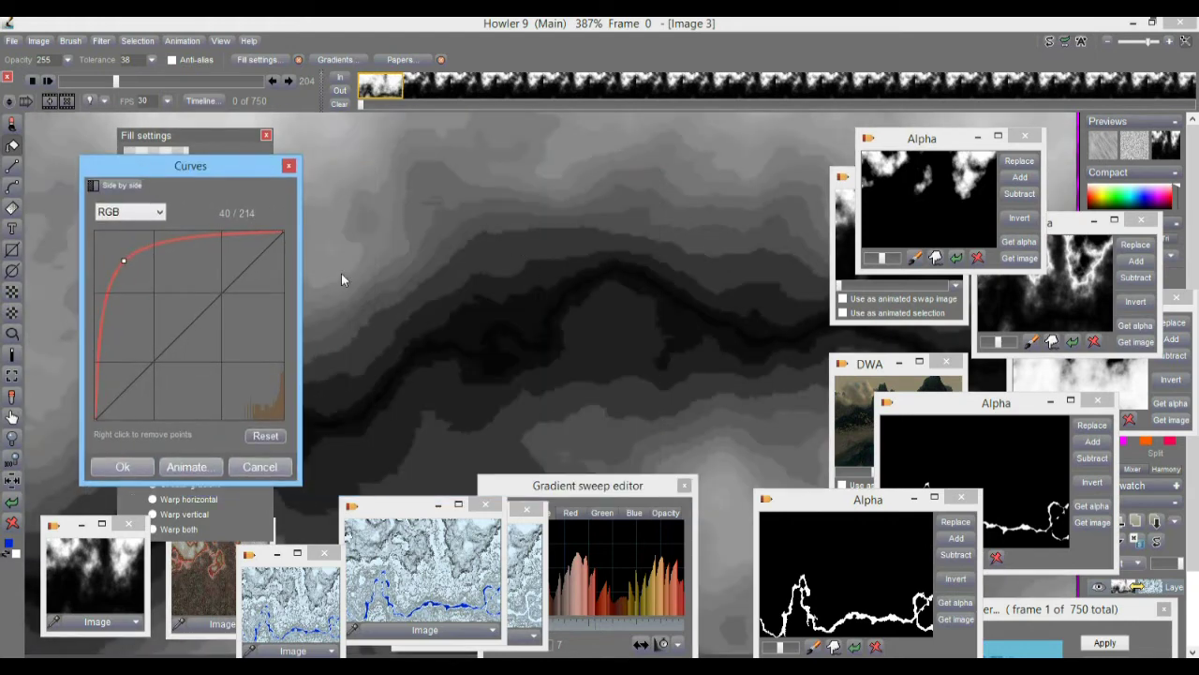
pyautogui.click(259, 468)
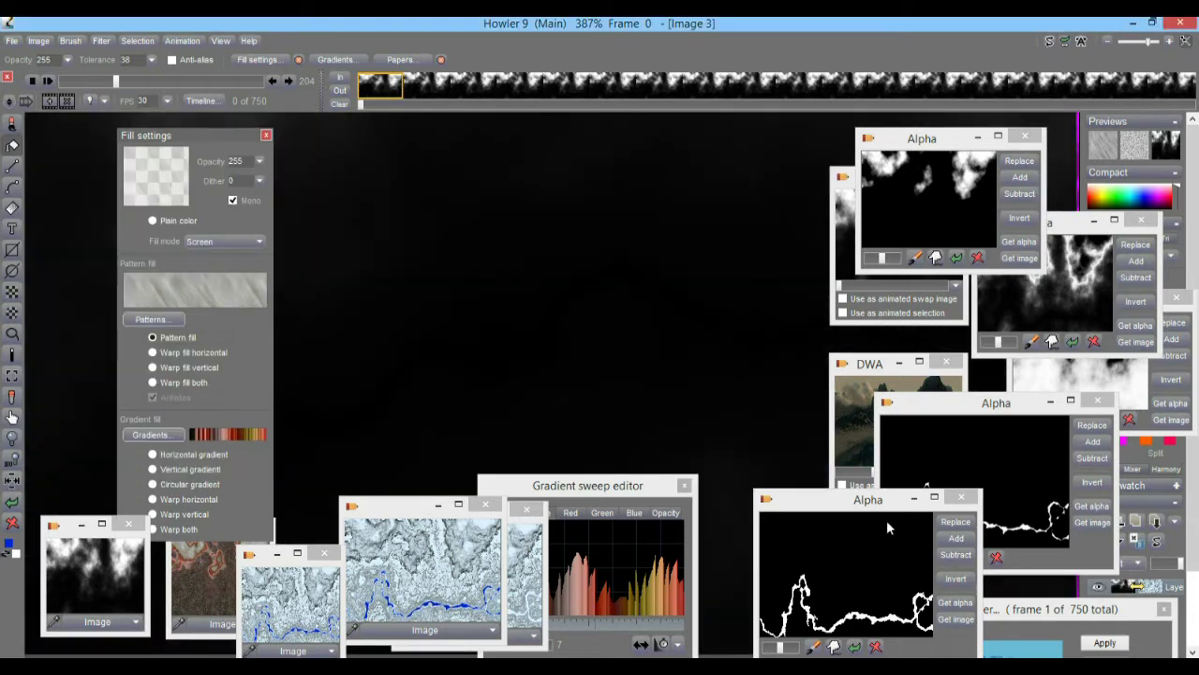
# Replace the current alpha with the stored river mask and fill the height map's river with the brushed pattern in Screen mode
pyautogui.moveTo(1004, 410); pyautogui.dragTo(996, 397)
pyautogui.click(1084, 409)
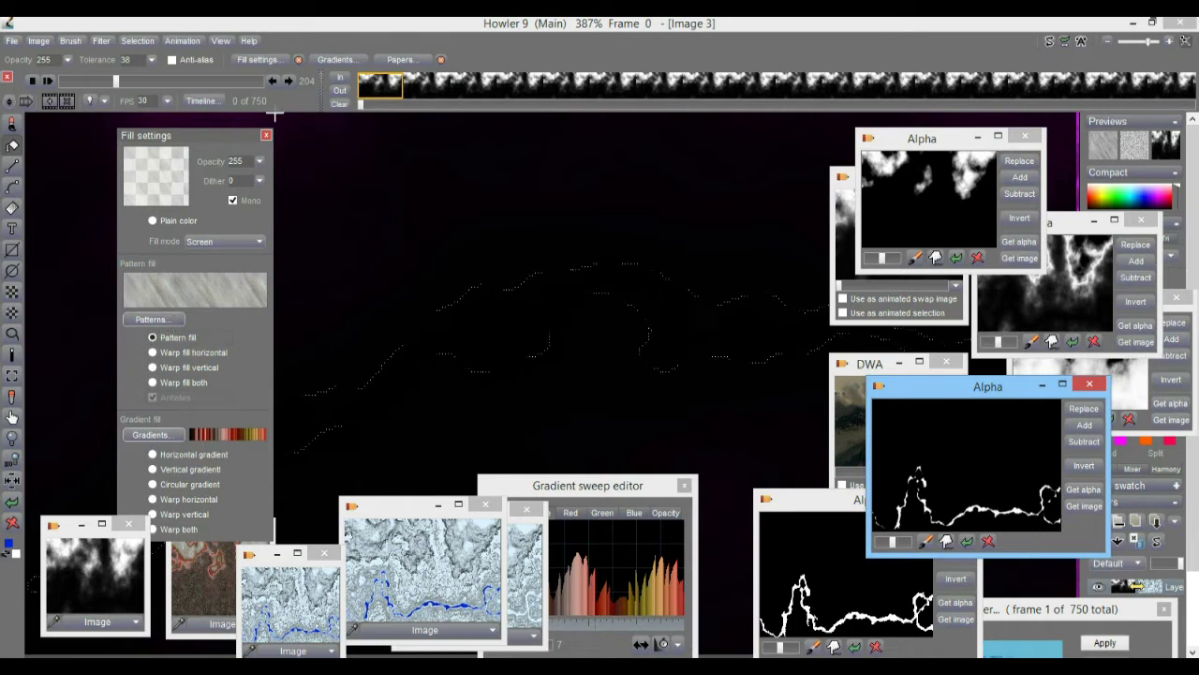
pyautogui.click(494, 321)
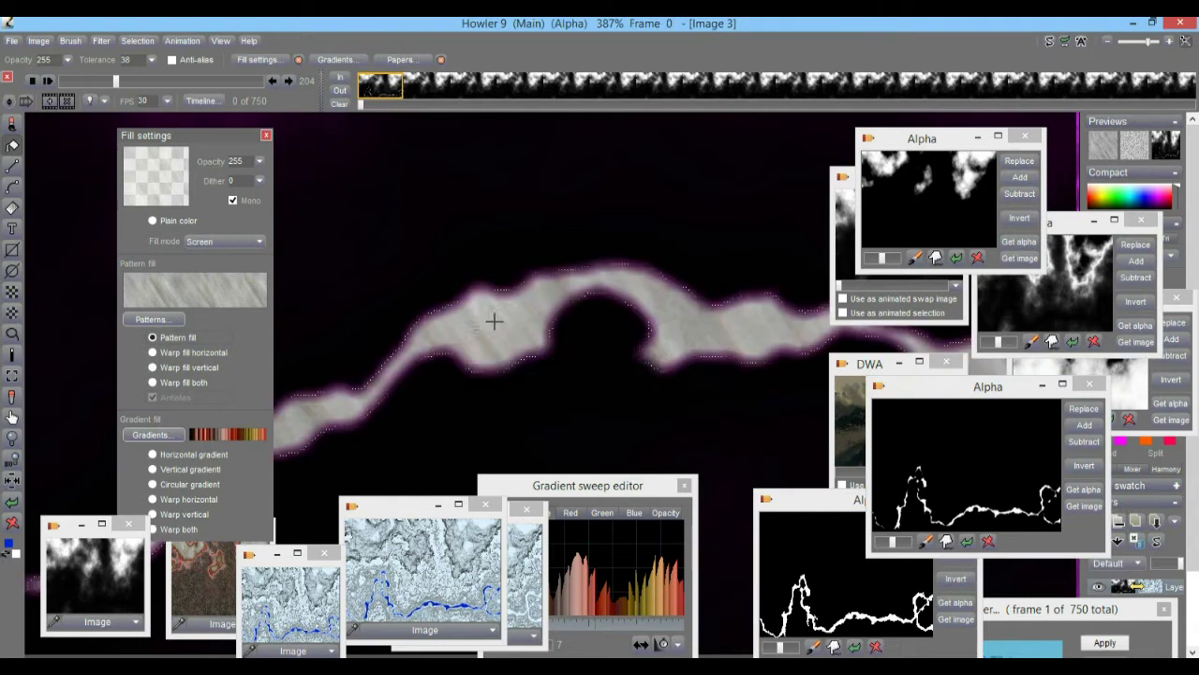
# Fade the Screen pattern fill on the height map's river down to a barely perceptible trace using Interactive undo
pyautogui.click(1066, 42)
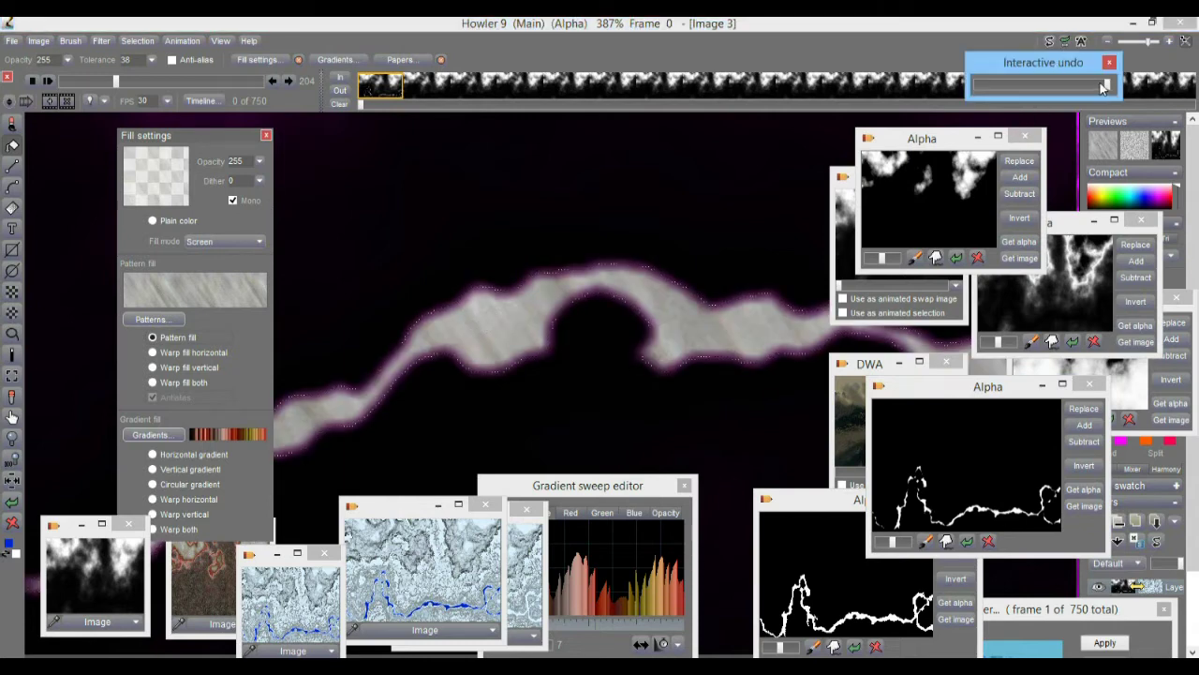
pyautogui.moveTo(1102, 87); pyautogui.dragTo(1050, 87)
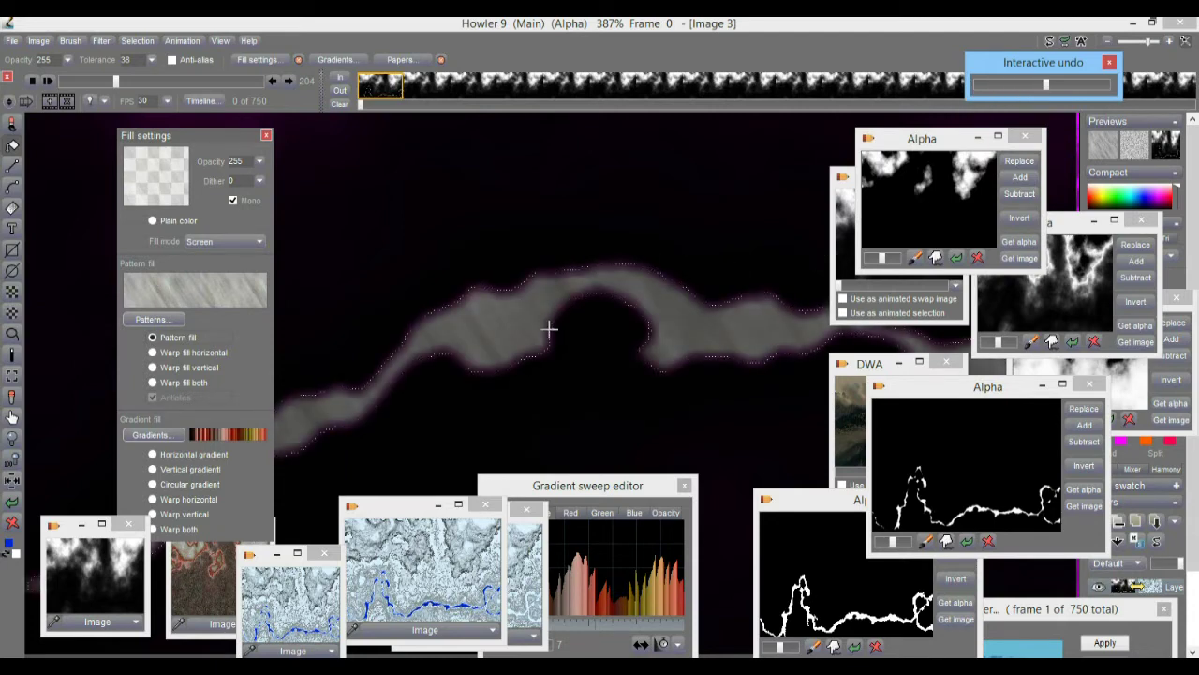
pyautogui.moveTo(1046, 86); pyautogui.dragTo(988, 85)
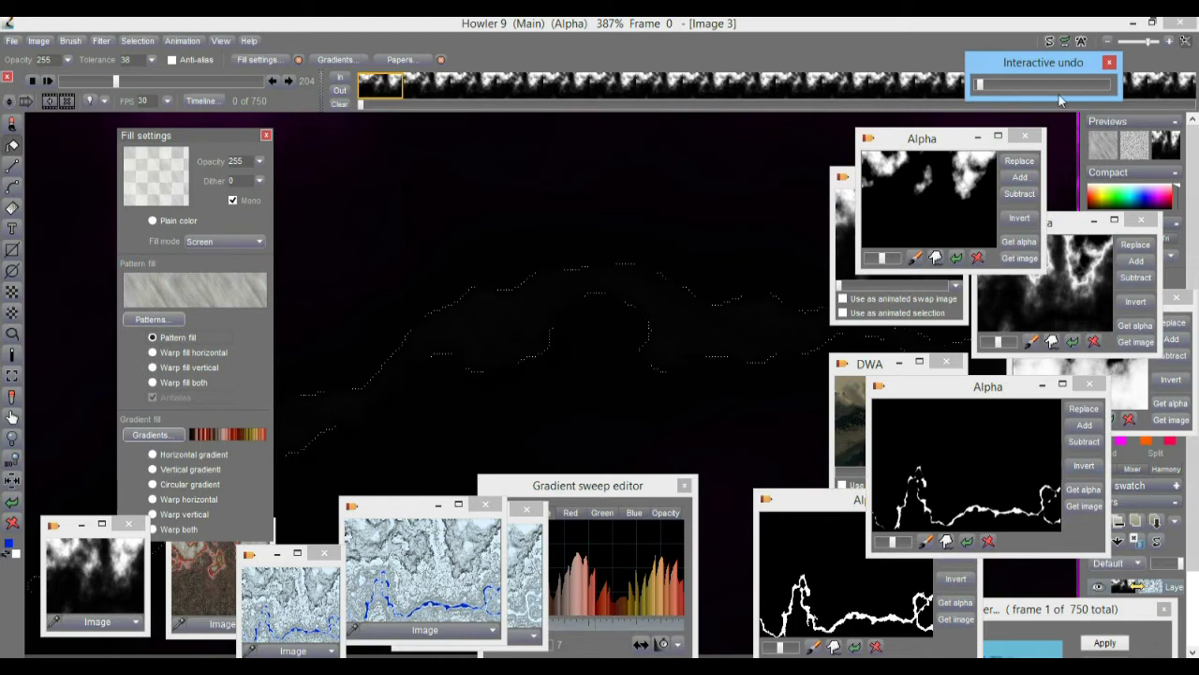
pyautogui.moveTo(980, 86)
pyautogui.mouseDown()
pyautogui.moveTo(1068, 85)
pyautogui.moveTo(977, 85)
pyautogui.mouseUp()
pyautogui.click(618, 22)
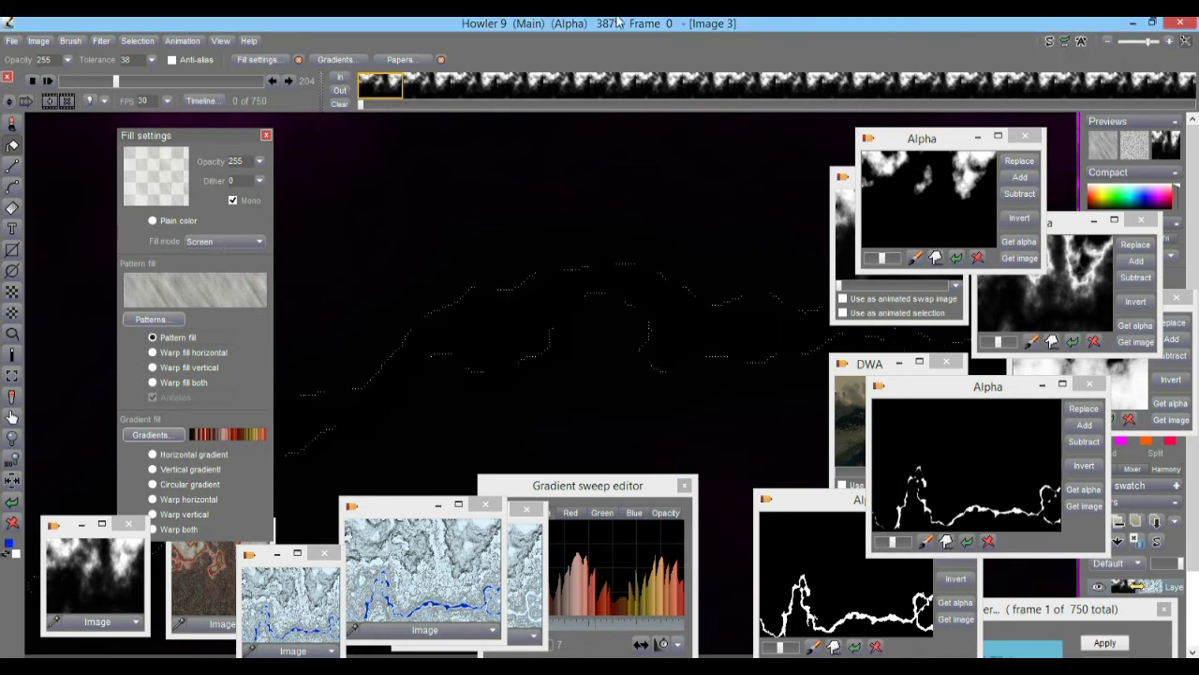
# Switch the fill mode to Additive and fill the height map's river with the brushed pattern
pyautogui.click(235, 240)
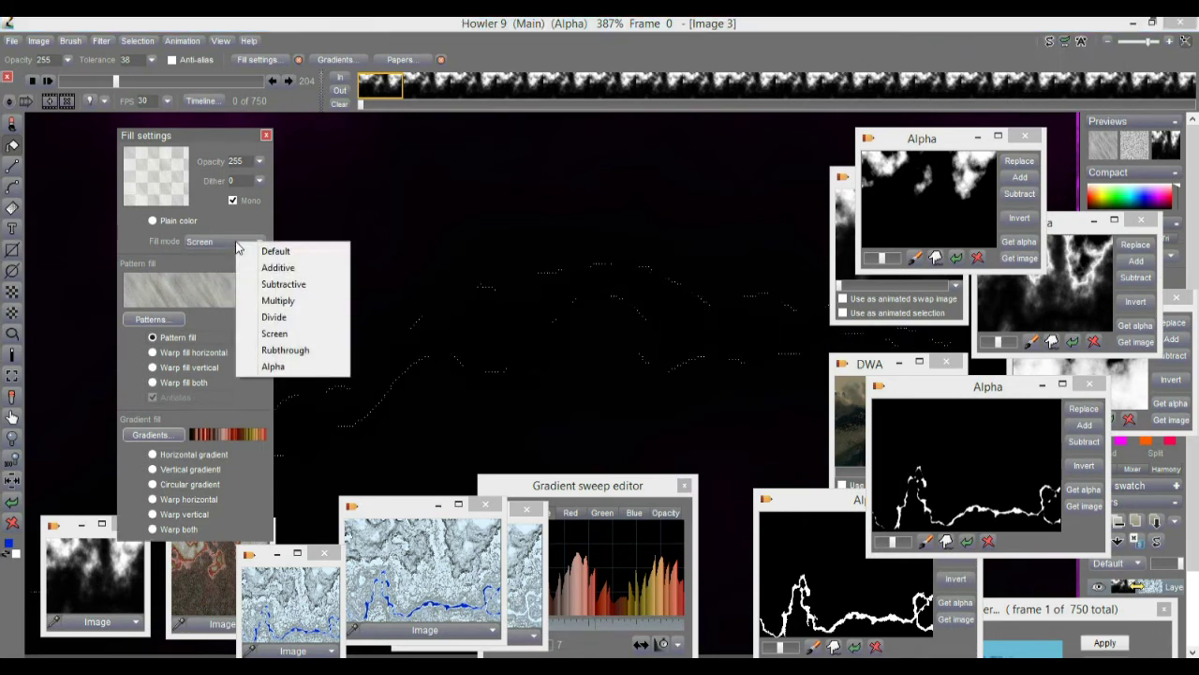
pyautogui.click(290, 301)
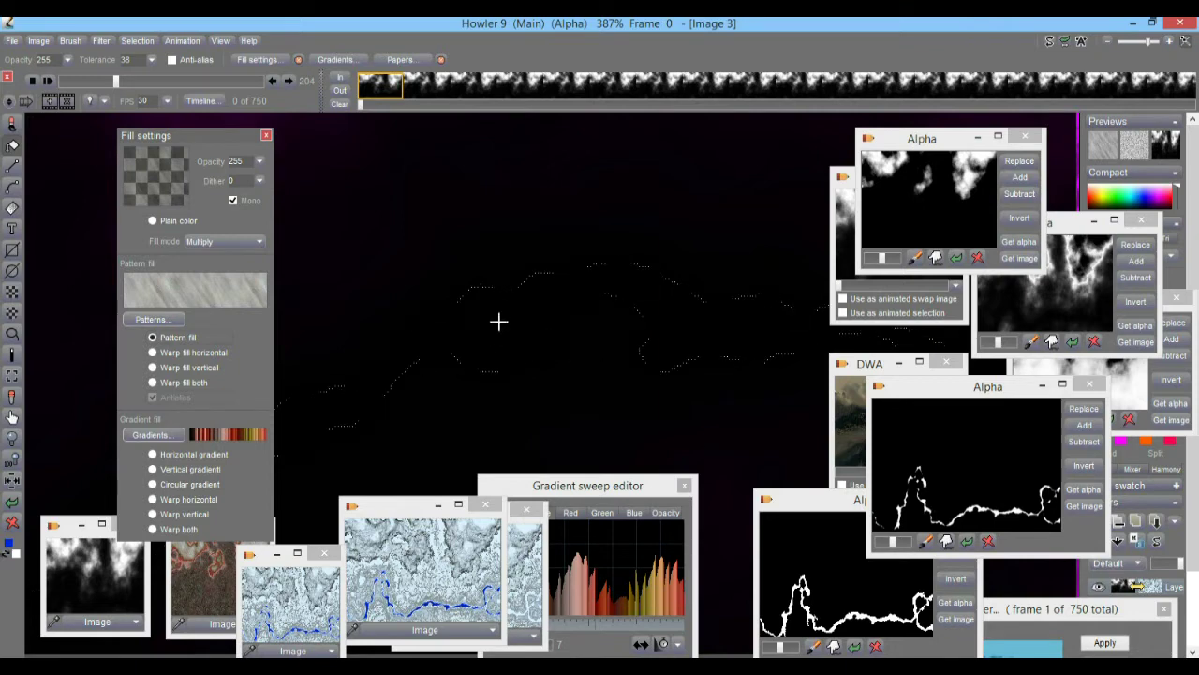
pyautogui.click(214, 243)
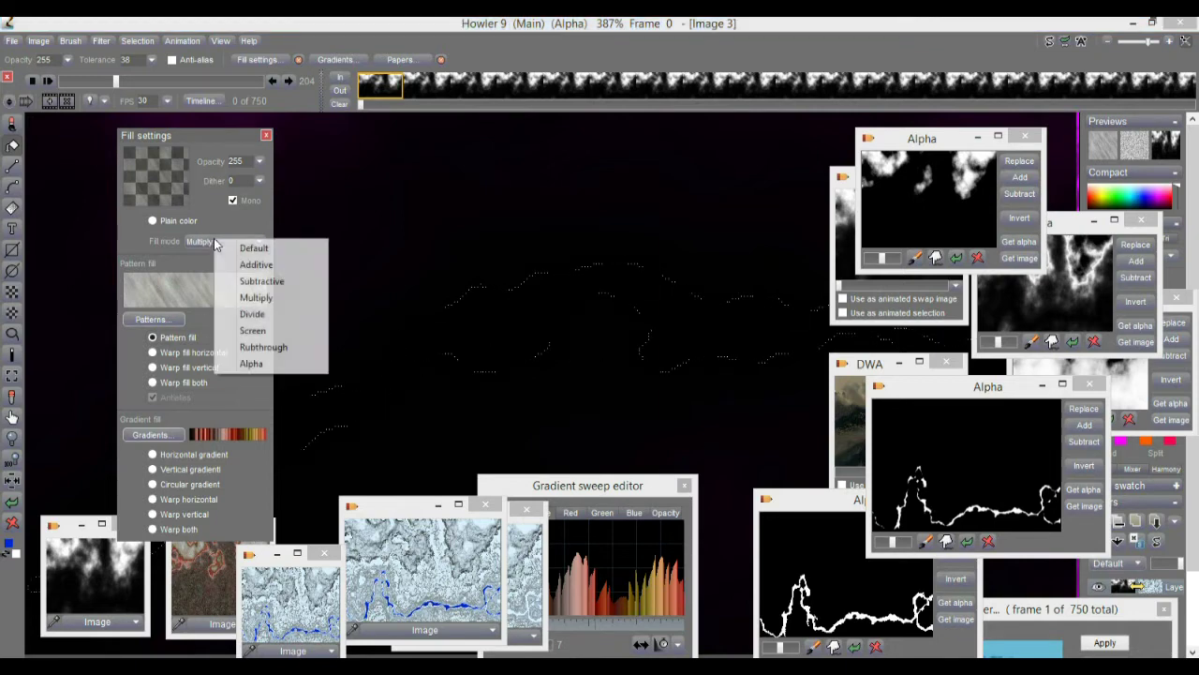
pyautogui.click(278, 266)
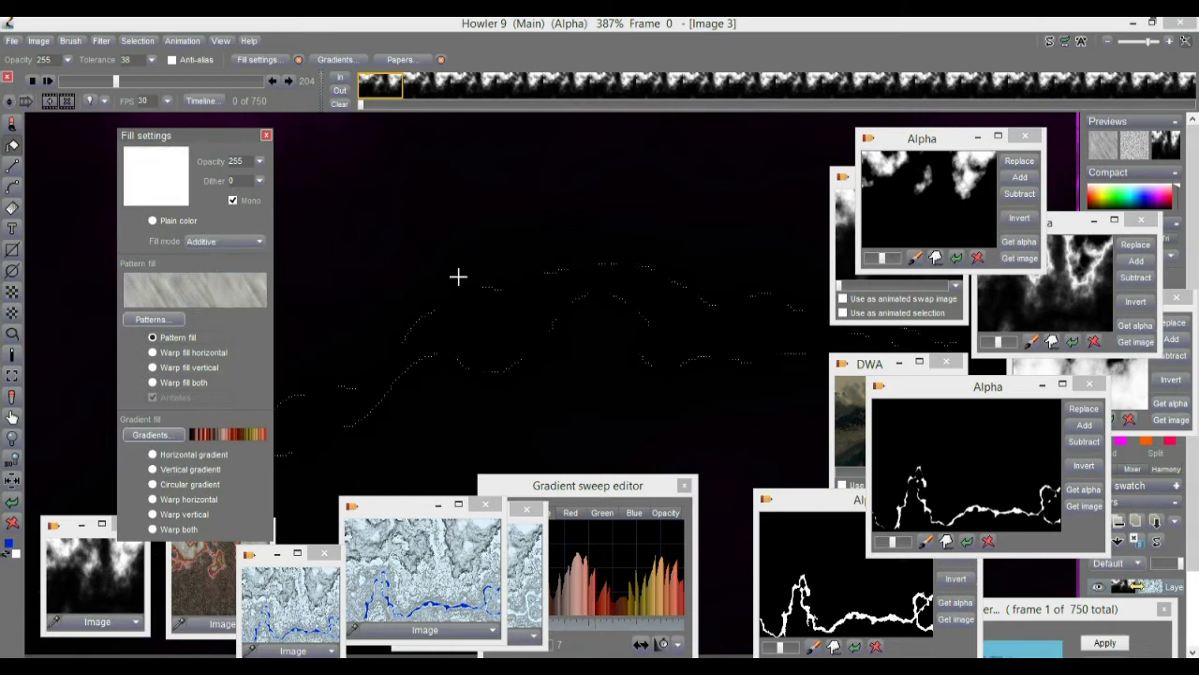
pyautogui.click(478, 337)
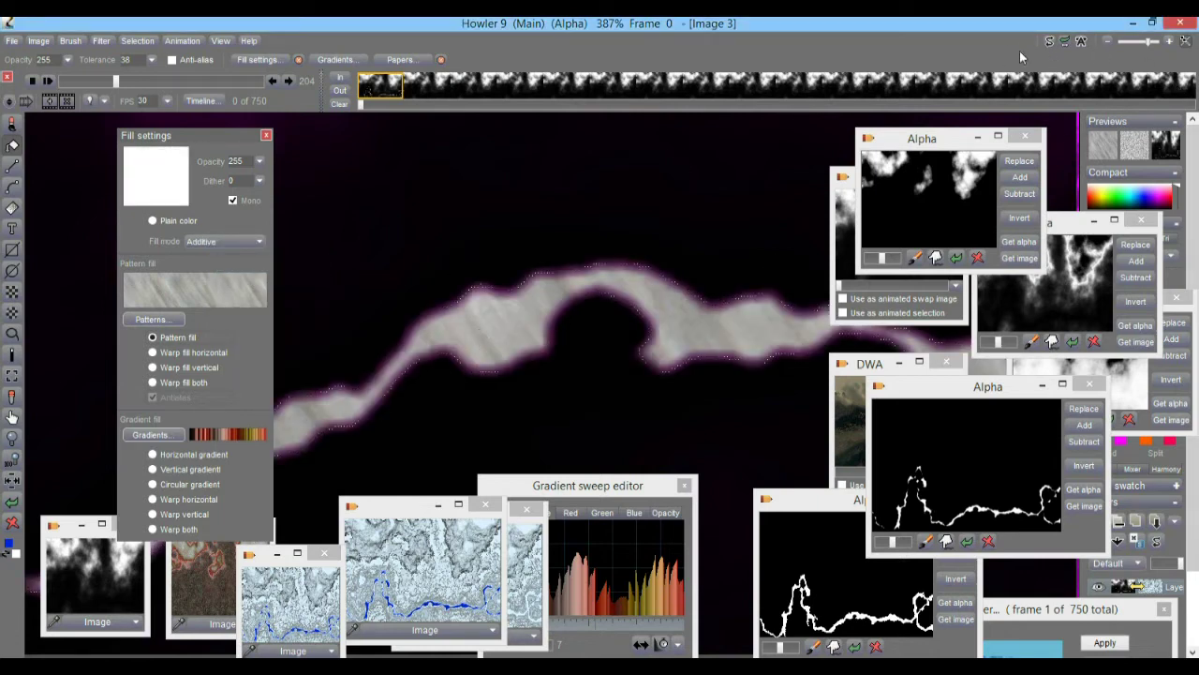
# Reduce the Additive pattern fill on the height map's river to nearly nothing using Interactive undo
pyautogui.click(1064, 42)
pyautogui.moveTo(1098, 86); pyautogui.dragTo(978, 99)
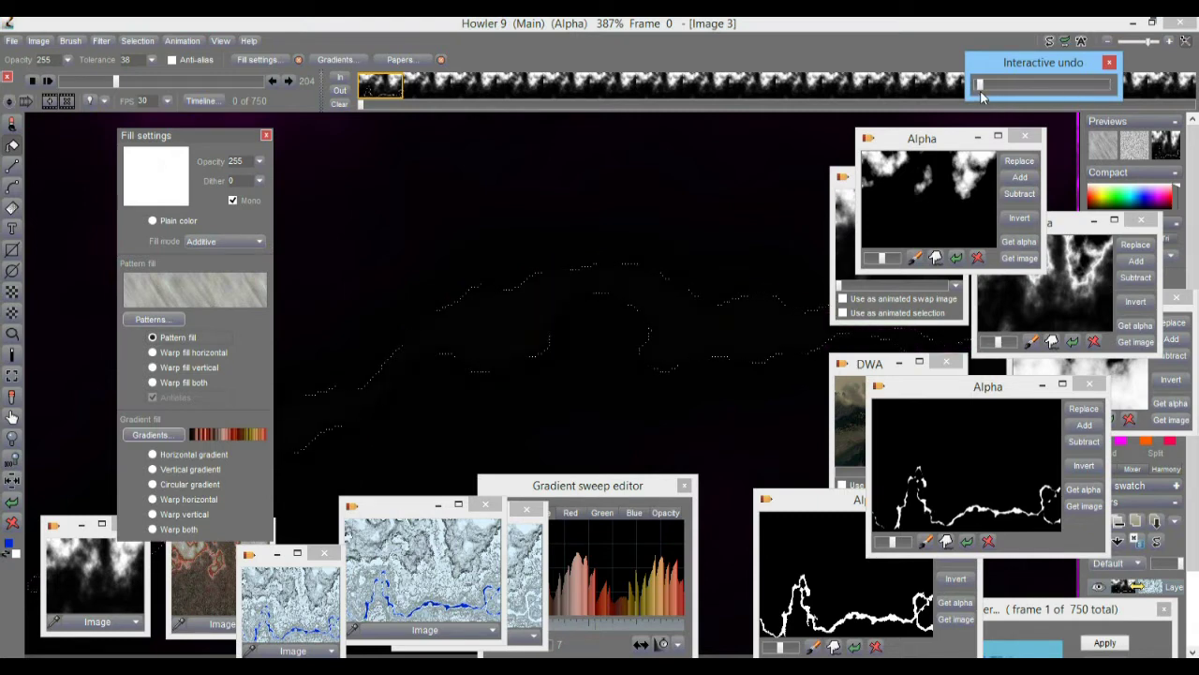
pyautogui.moveTo(979, 84); pyautogui.dragTo(979, 88)
# Load the pat_Cells.bmp pattern as the brush for the pattern fill
pyautogui.click(185, 297)
pyautogui.click(152, 319)
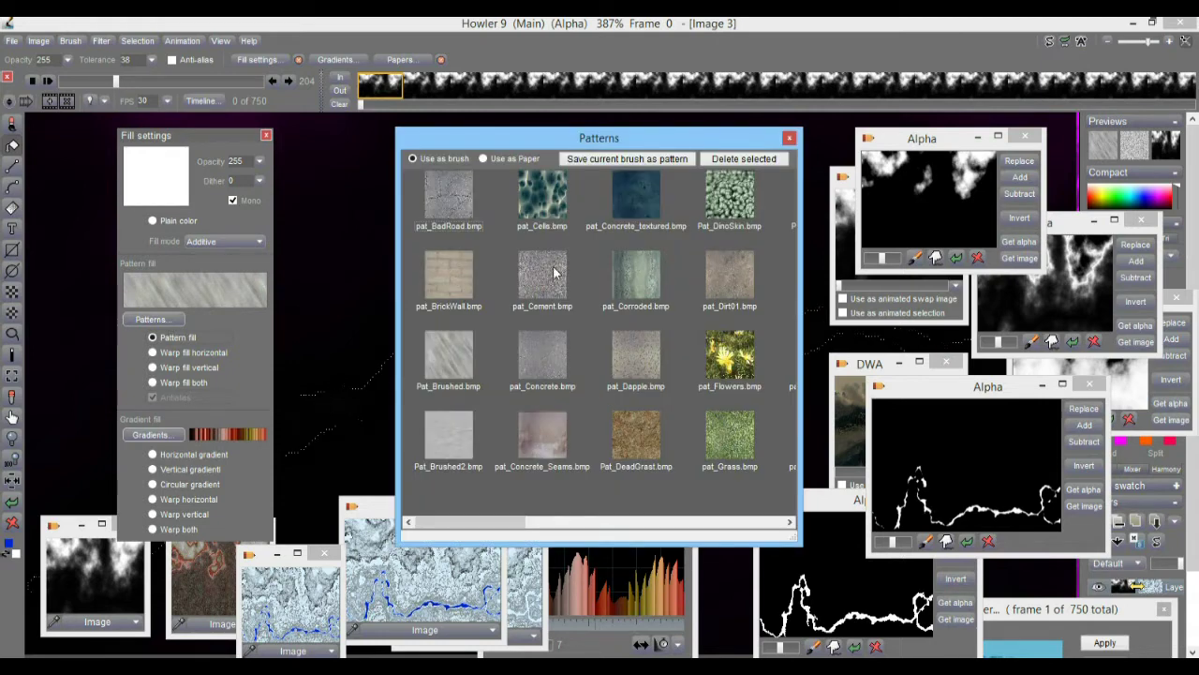
pyautogui.click(728, 194)
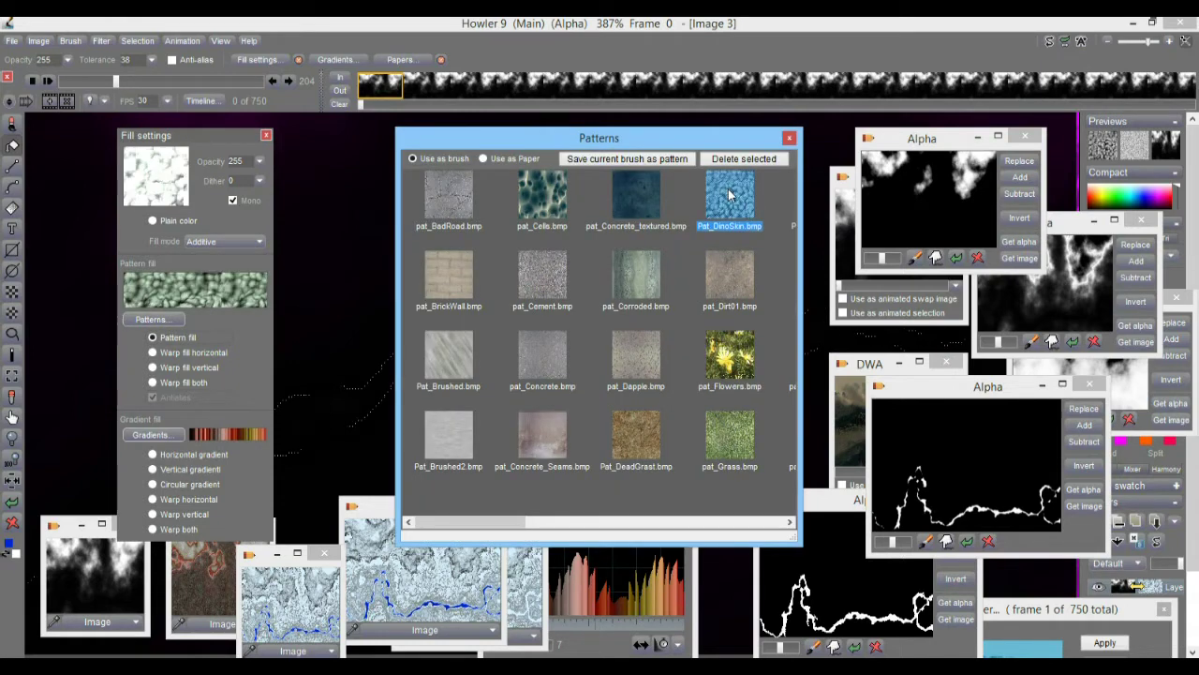
pyautogui.click(559, 271)
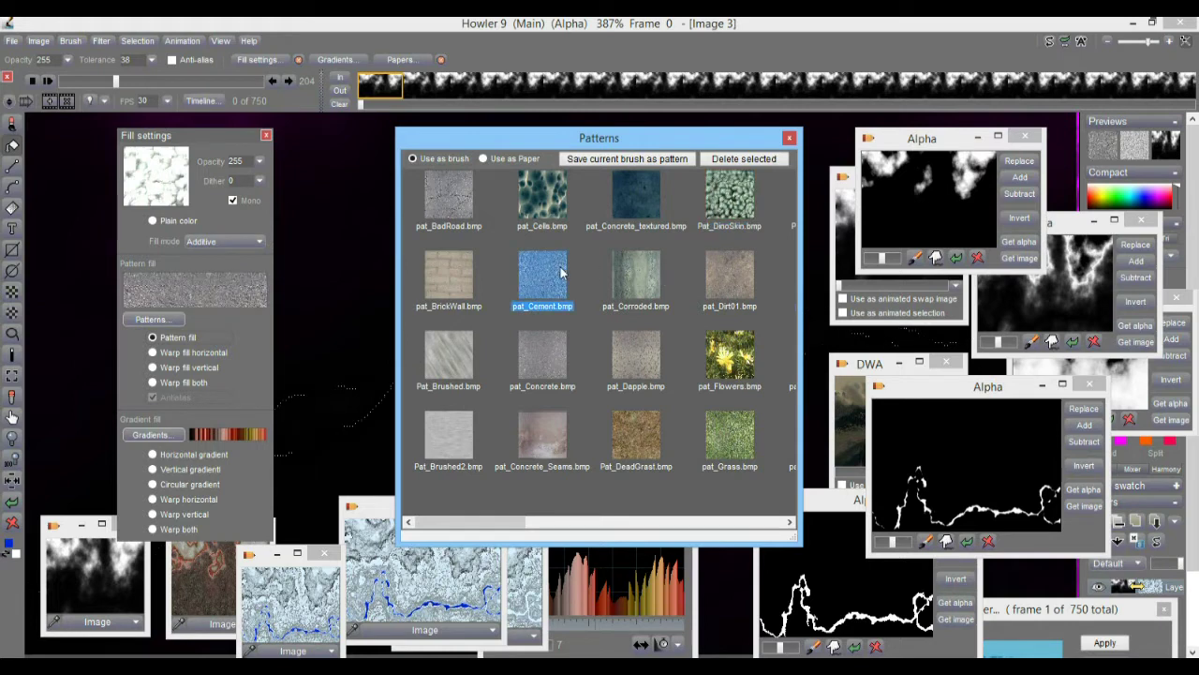
pyautogui.click(746, 198)
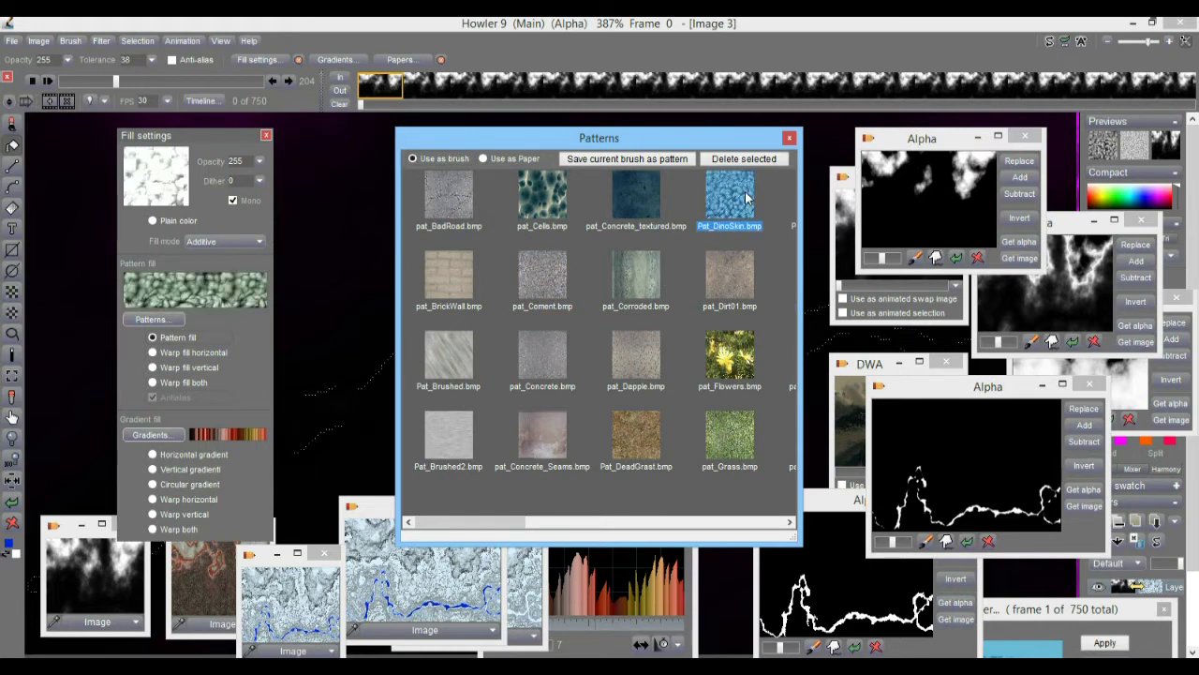
pyautogui.click(546, 193)
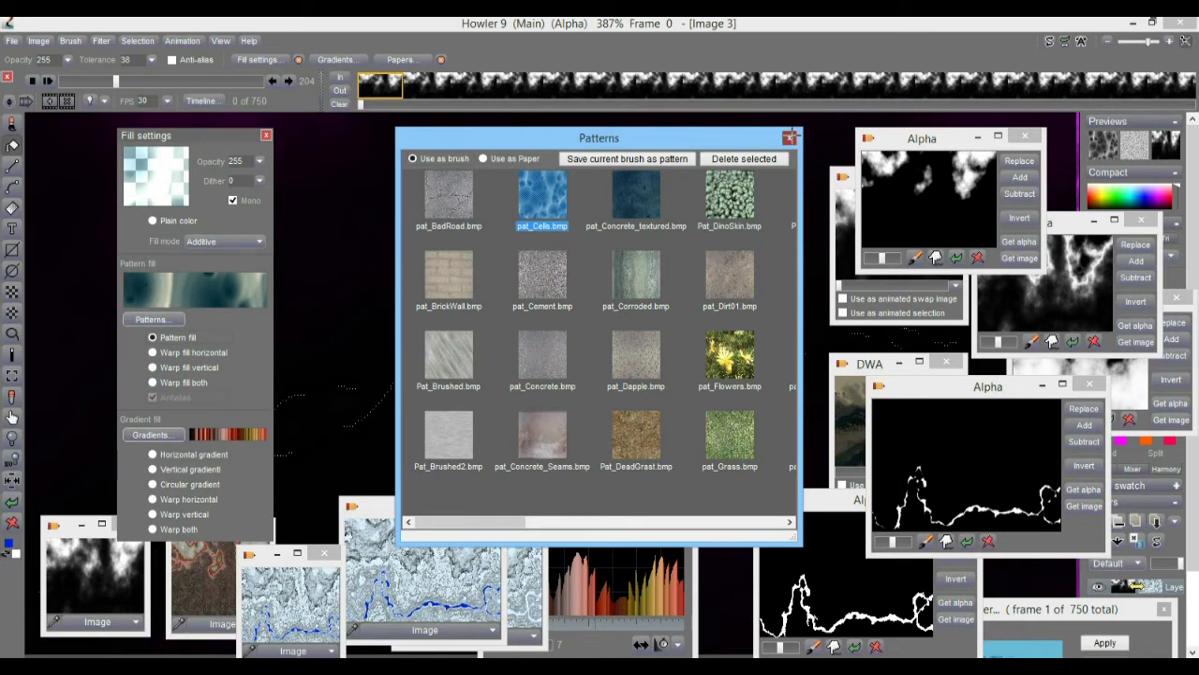
pyautogui.click(790, 138)
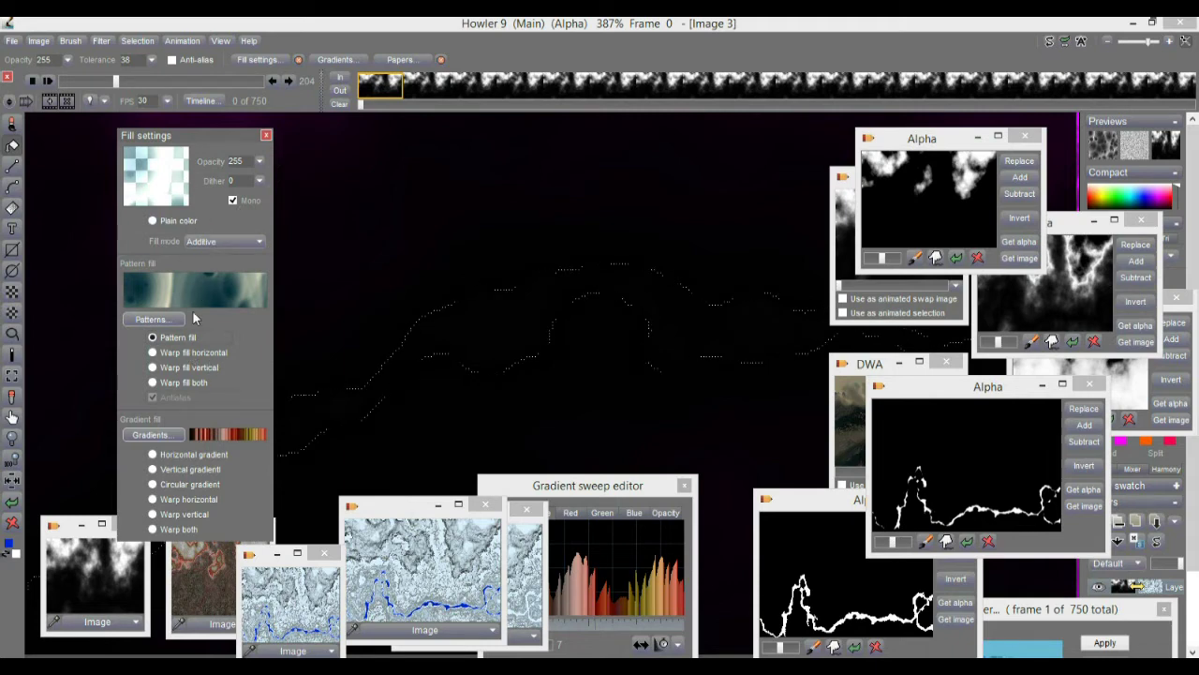
# Resample the cell pattern brush to 34% scale, 111 by 114 pixels, with proportions constrained
pyautogui.click(73, 41)
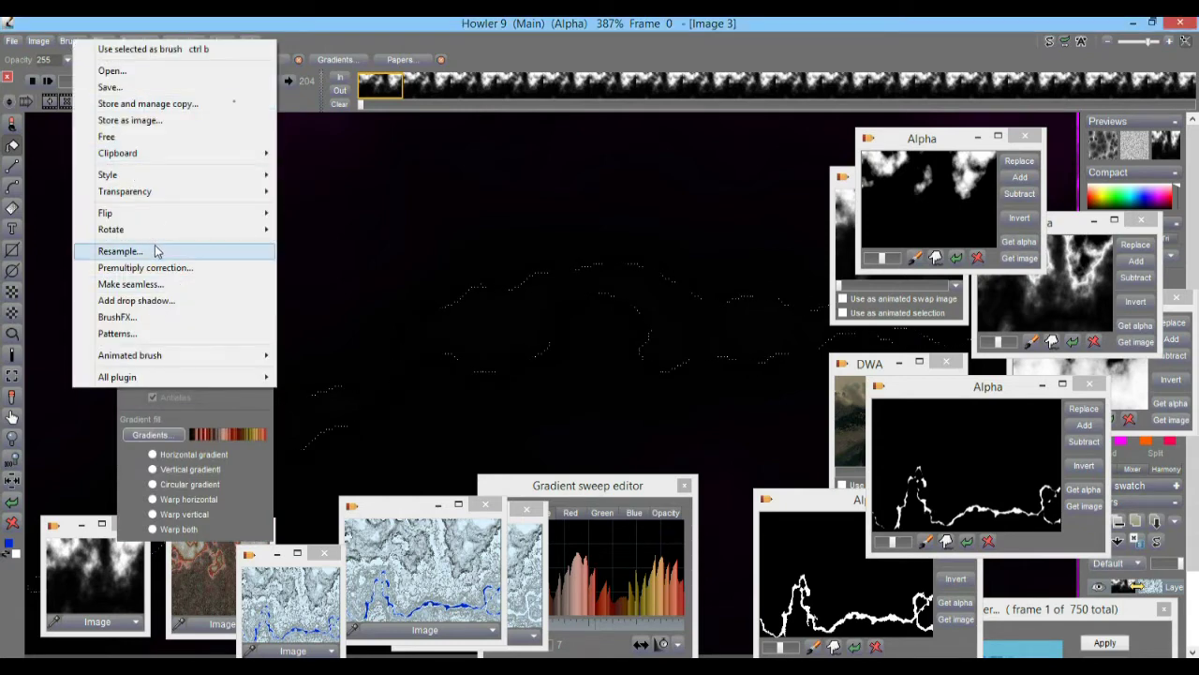
pyautogui.click(120, 251)
pyautogui.moveTo(655, 332); pyautogui.dragTo(640, 332)
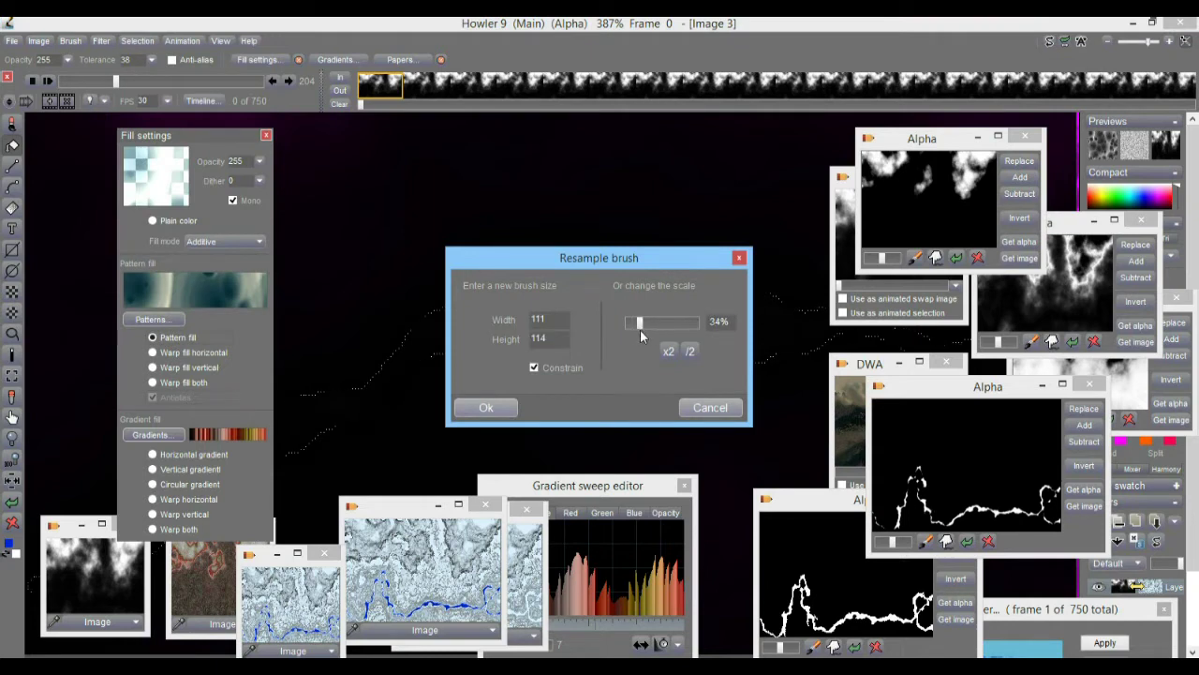
pyautogui.click(487, 407)
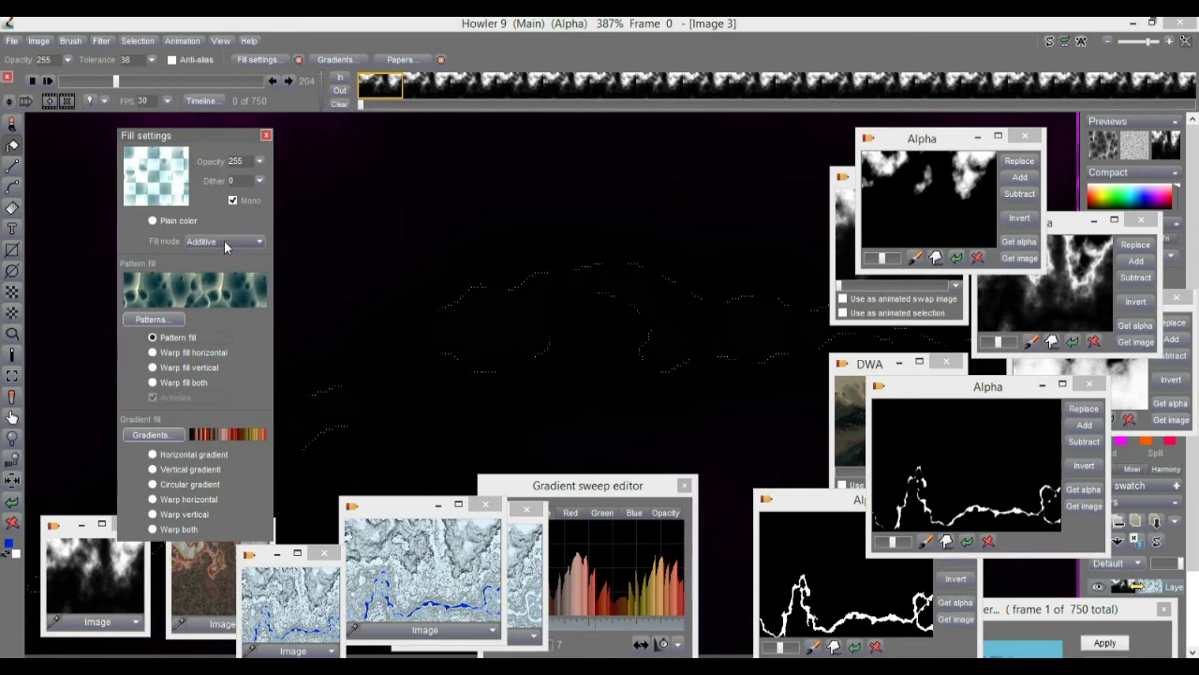
# Set the fill mode to Screen and the tolerance to 124, and fill the height map's river with the cell pattern
pyautogui.click(224, 241)
pyautogui.click(253, 301)
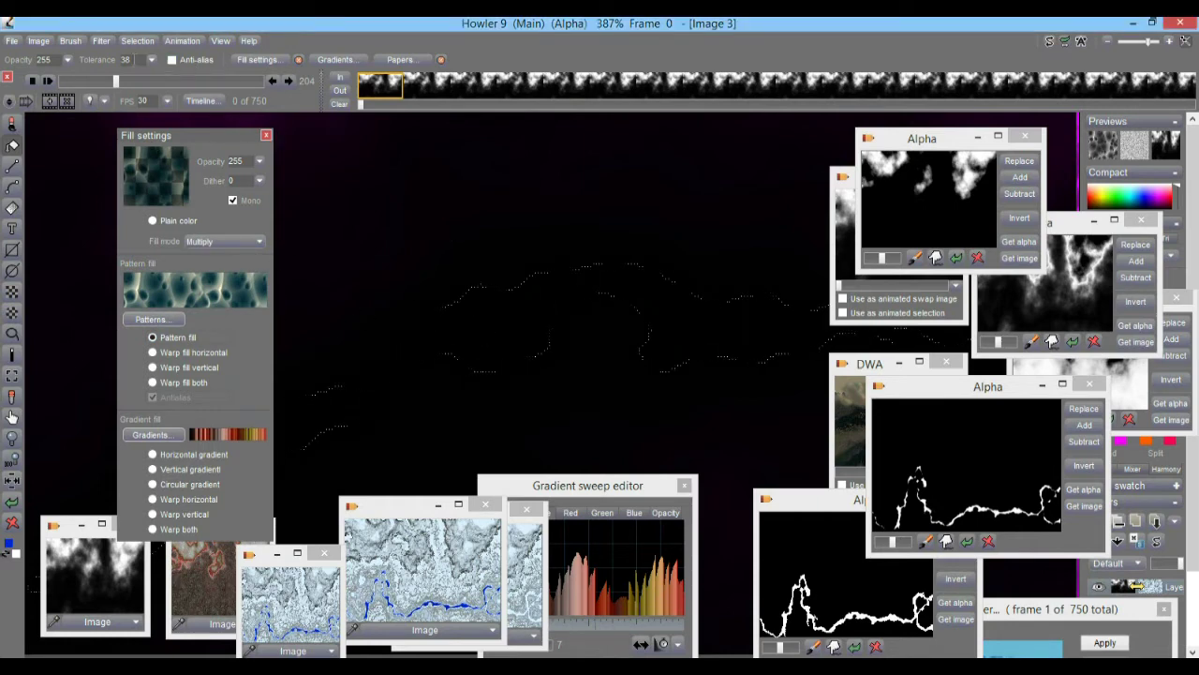
pyautogui.click(224, 238)
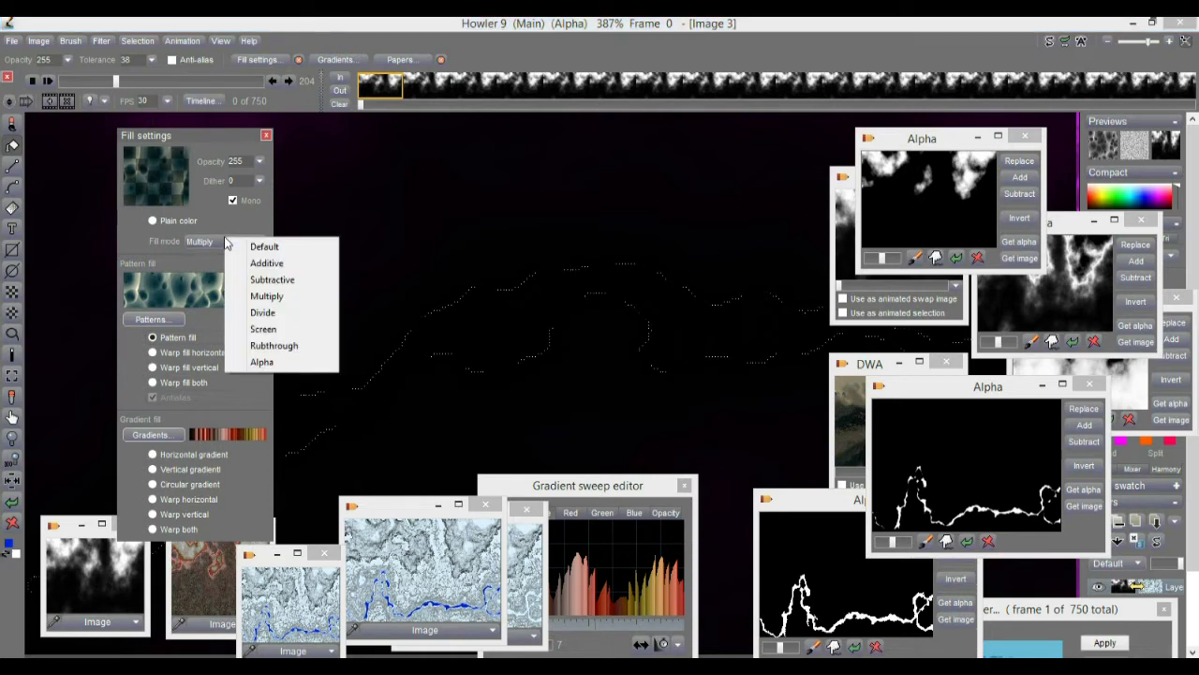
pyautogui.click(269, 330)
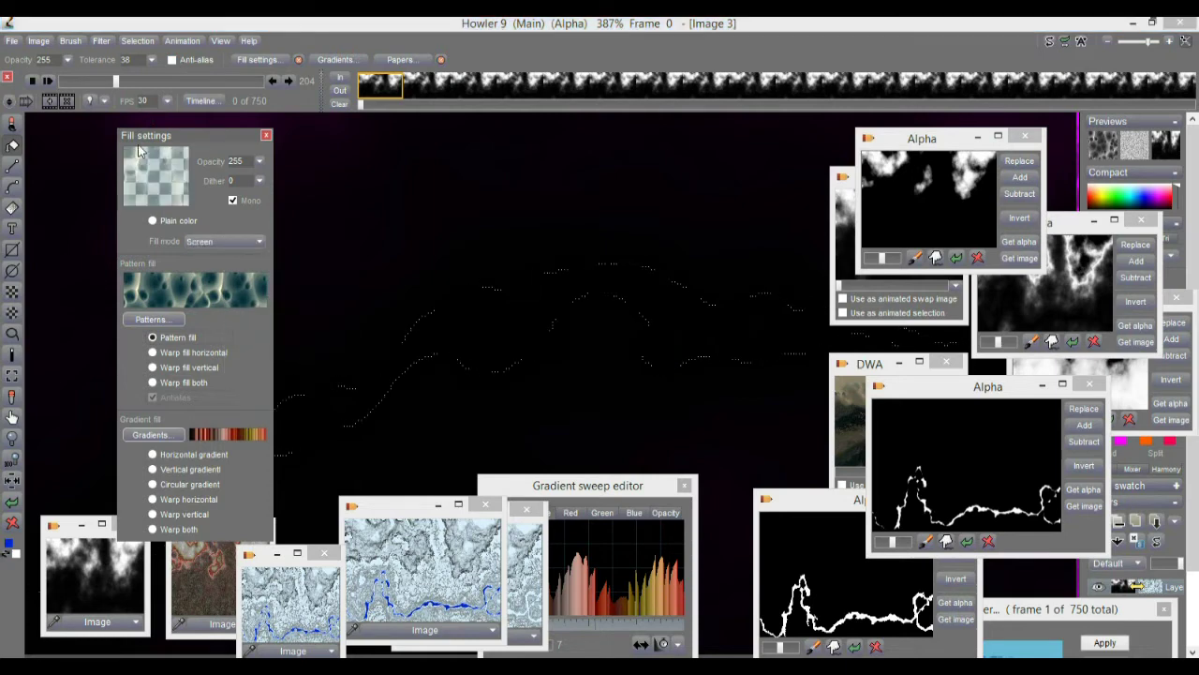
pyautogui.click(153, 61)
pyautogui.click(115, 81)
pyautogui.click(511, 315)
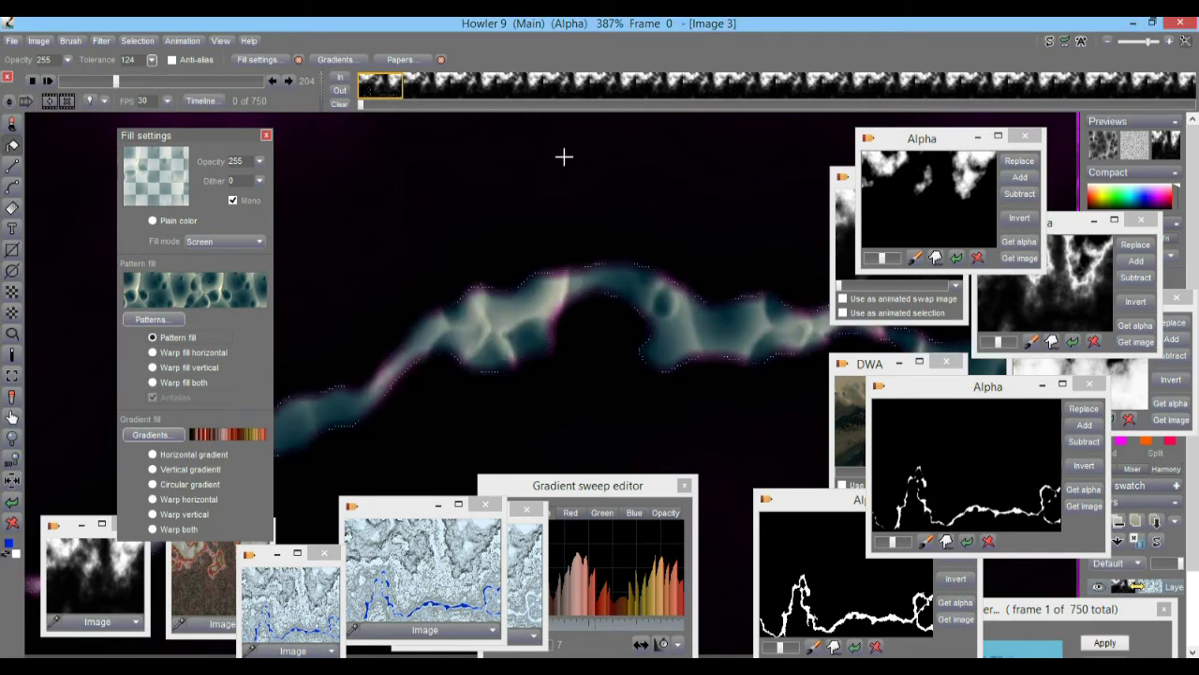
# Fade the cell pattern fill to a barely perceptible trace with Interactive undo and store a copy of the height map
pyautogui.click(1065, 43)
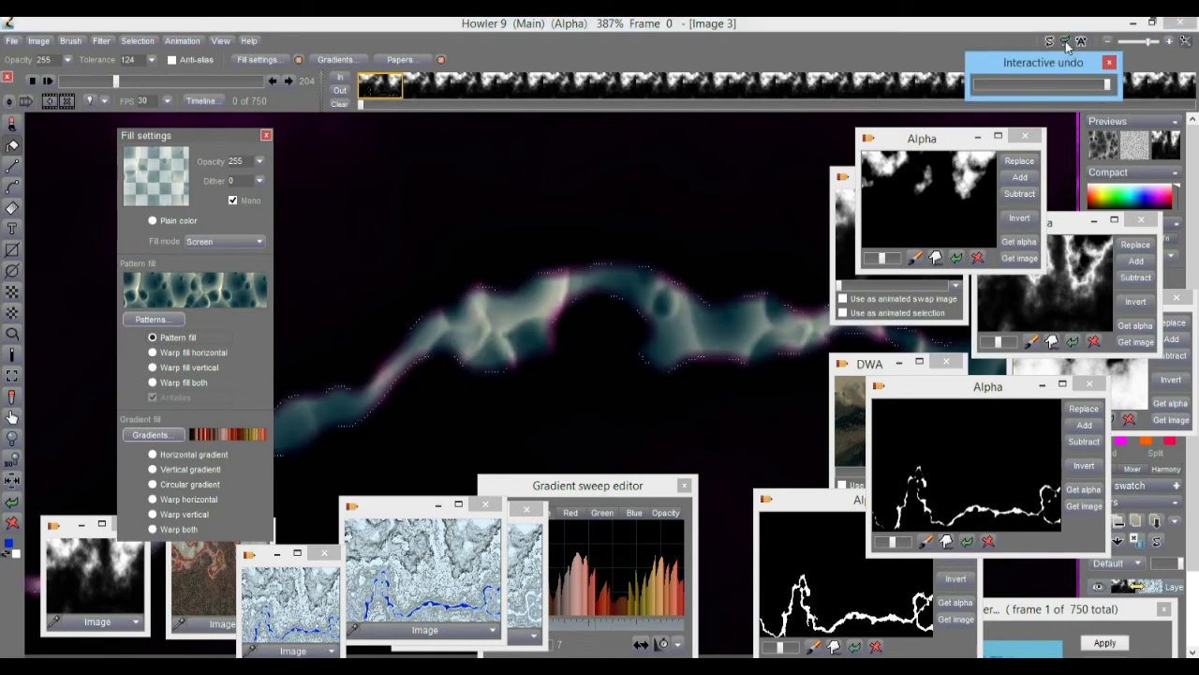
pyautogui.moveTo(1108, 86); pyautogui.dragTo(980, 89)
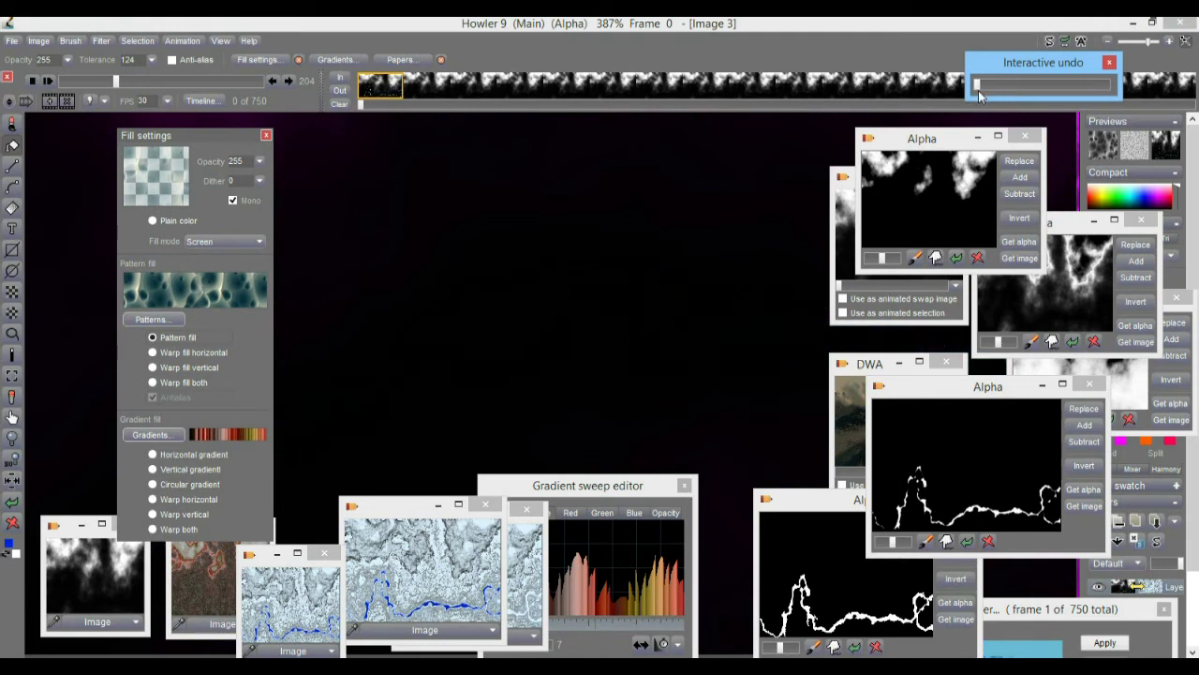
pyautogui.moveTo(979, 92); pyautogui.dragTo(977, 88)
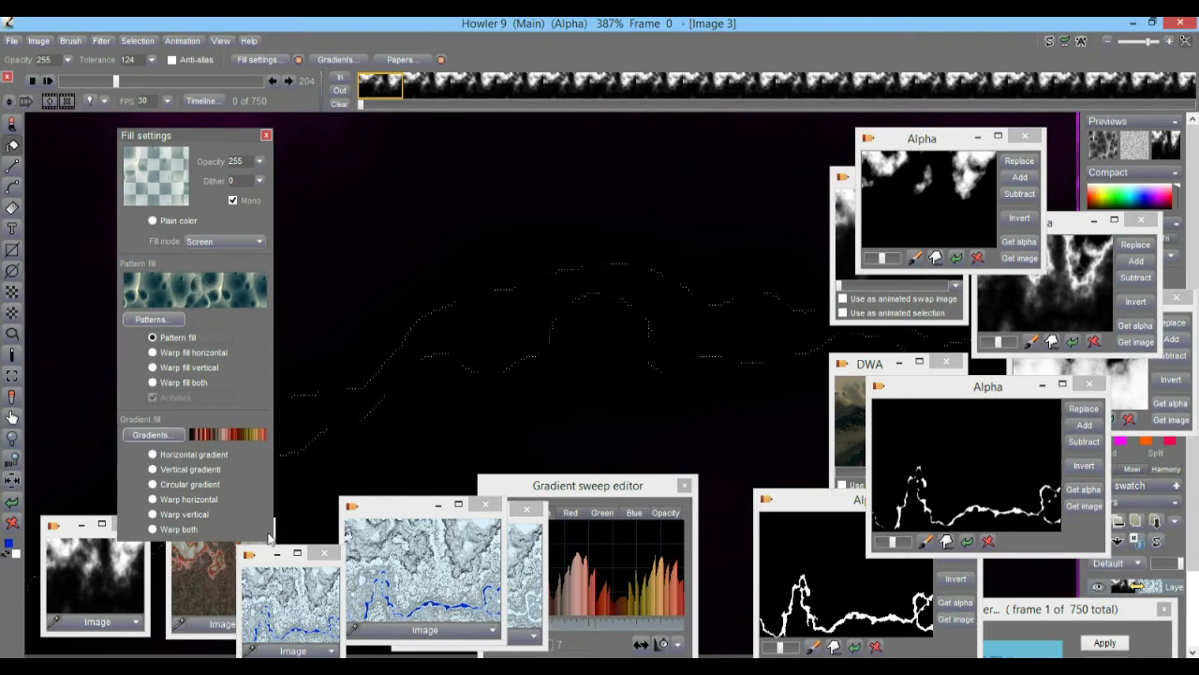
pyautogui.click(39, 42)
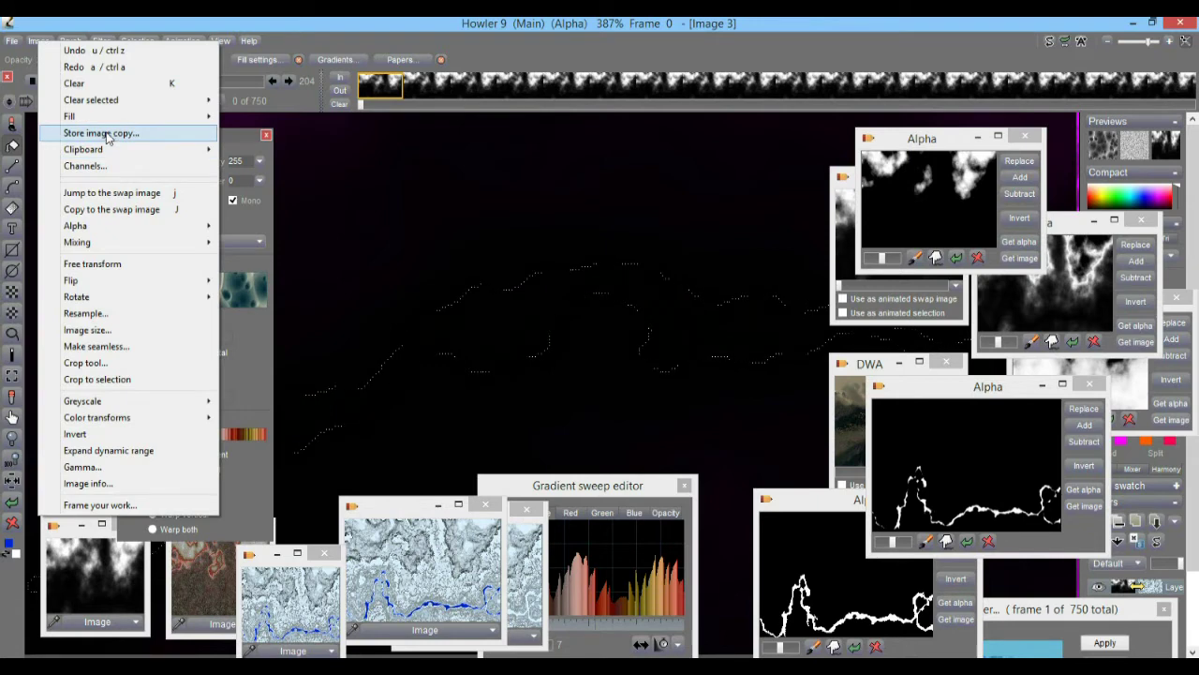
pyautogui.click(106, 134)
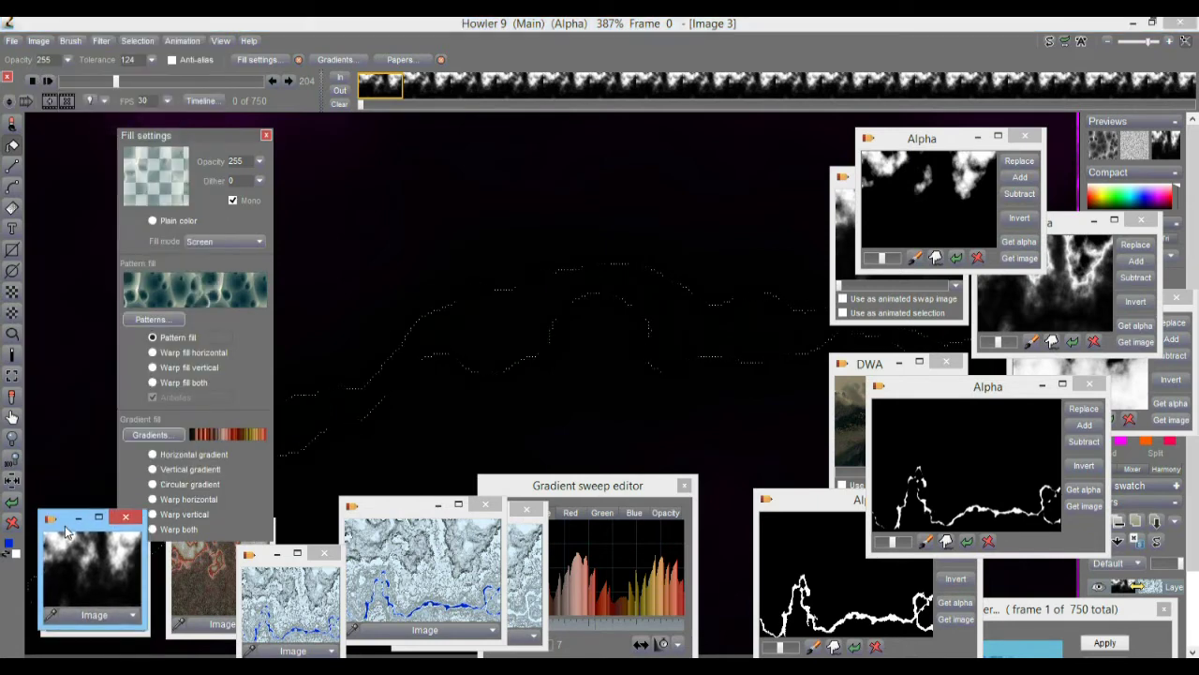
# Load the stored snow image with the textured river onto the canvas and minimize the other stored snow images
pyautogui.click(419, 574)
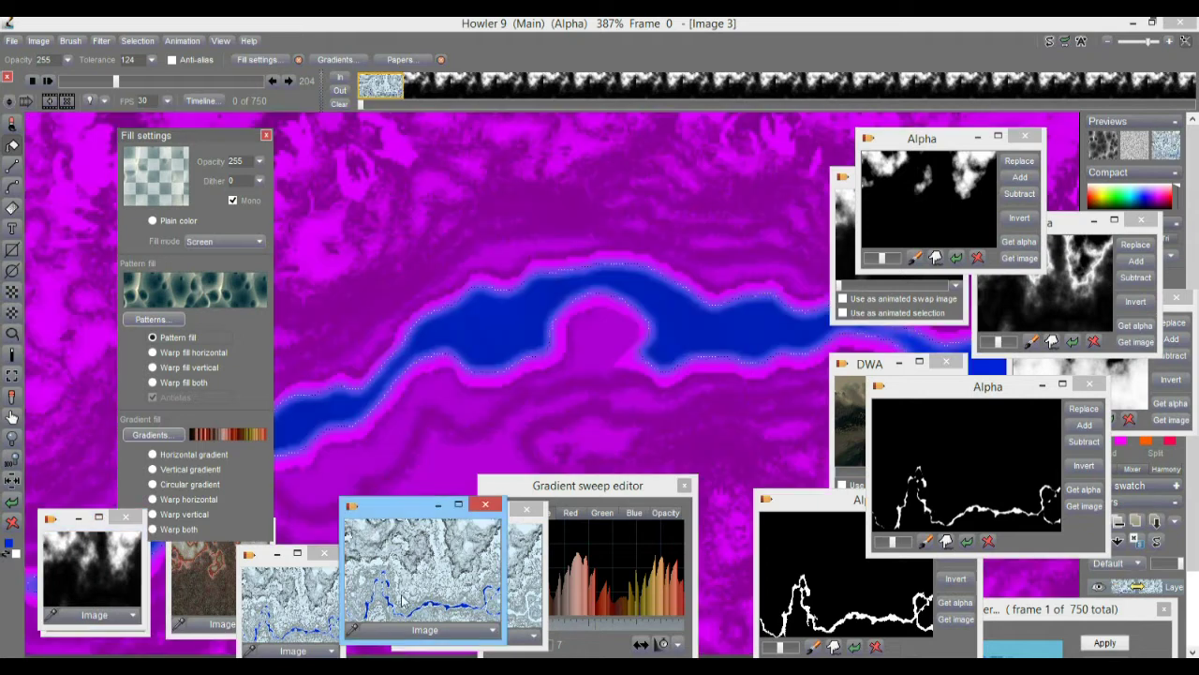
pyautogui.click(285, 605)
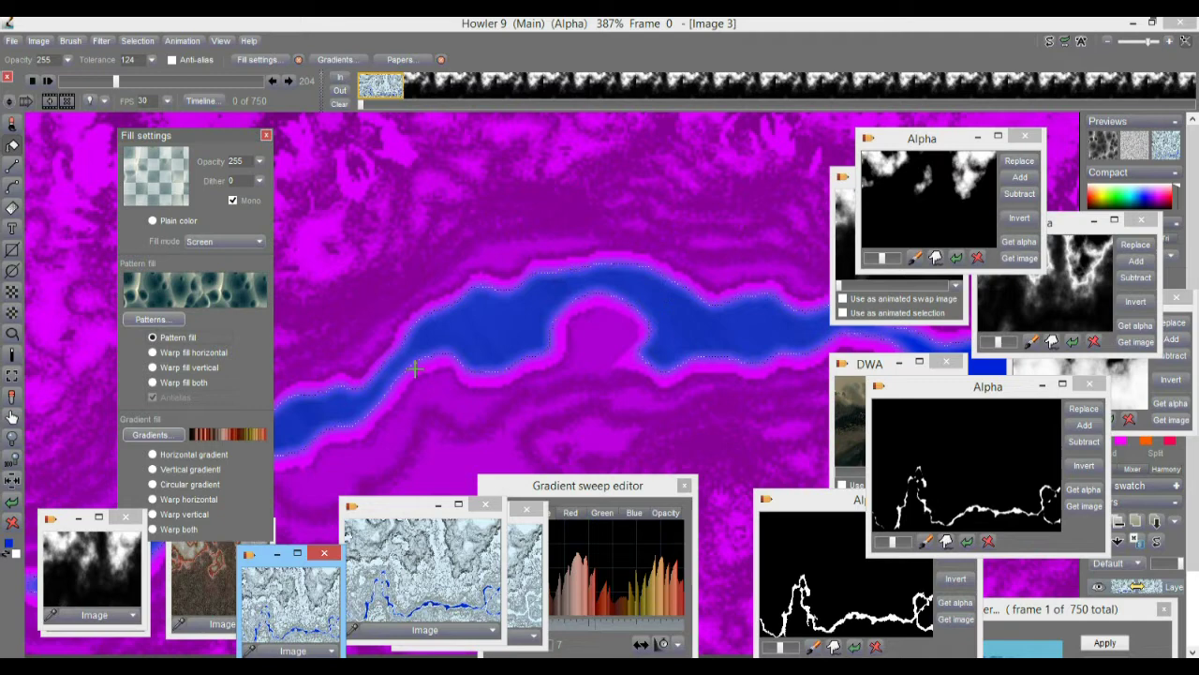
pyautogui.moveTo(507, 643); pyautogui.dragTo(466, 615)
pyautogui.click(396, 505)
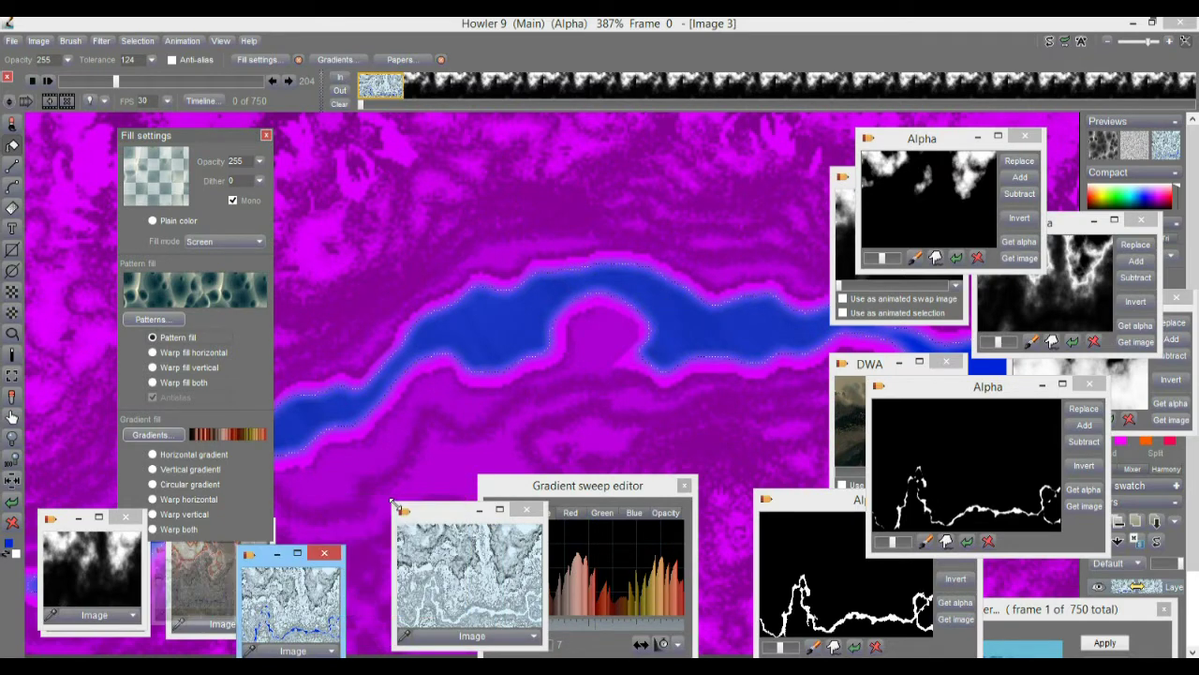
pyautogui.click(478, 510)
pyautogui.moveTo(266, 570); pyautogui.dragTo(320, 513)
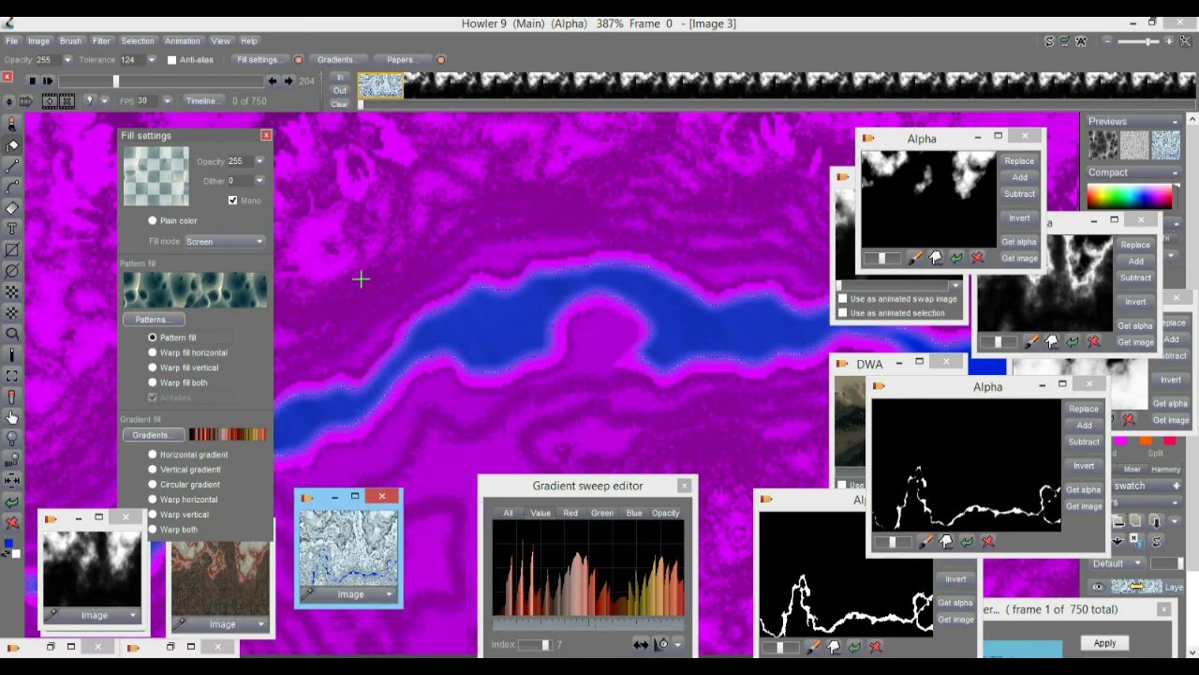
# Fill the snow image's river with the cell pattern in Screen mode and fade it to about a third using Interactive undo
pyautogui.click(499, 325)
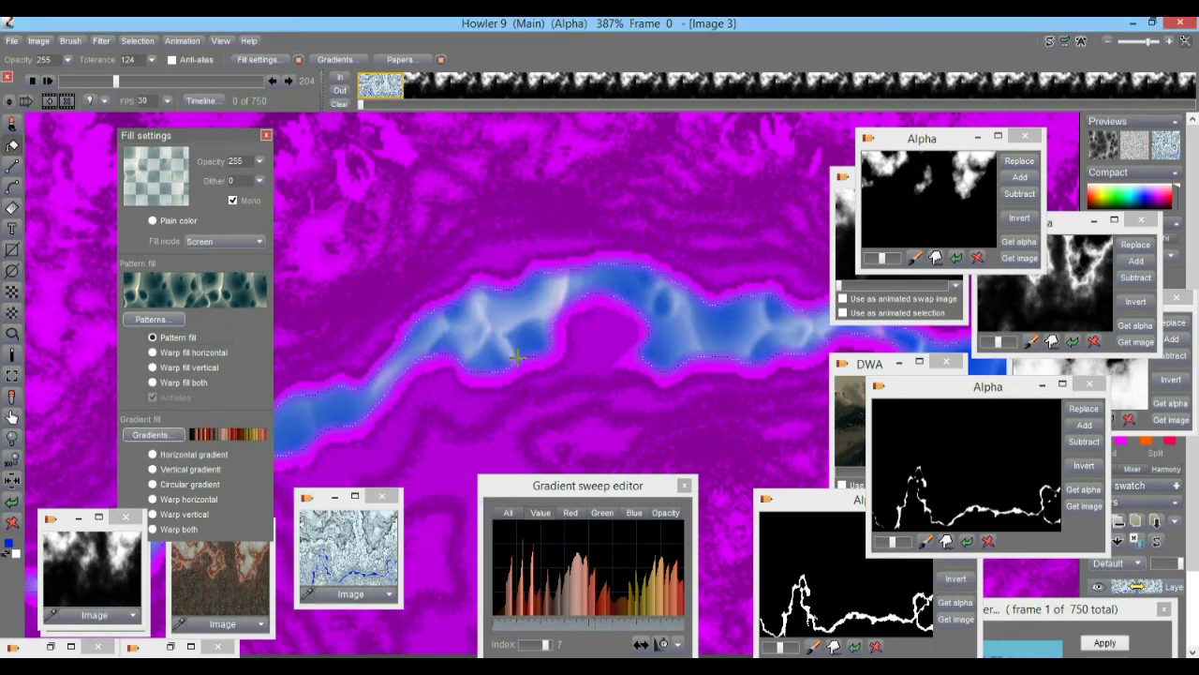
pyautogui.click(1065, 41)
pyautogui.moveTo(1105, 85); pyautogui.dragTo(1024, 85)
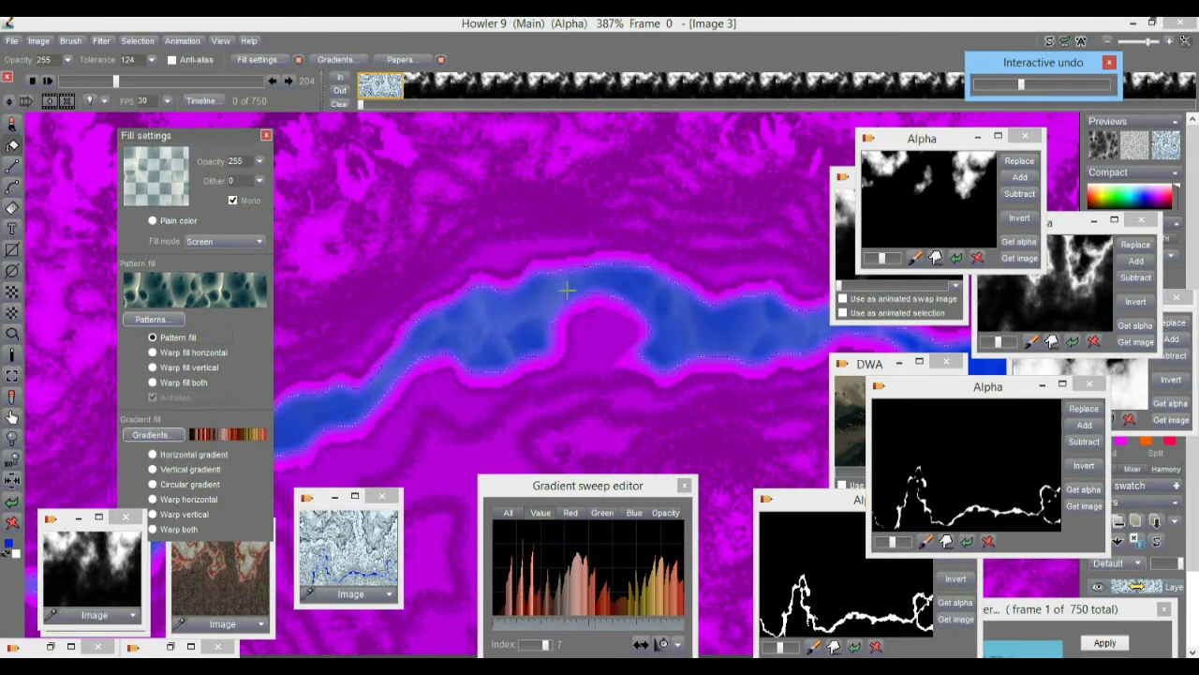
pyautogui.click(875, 23)
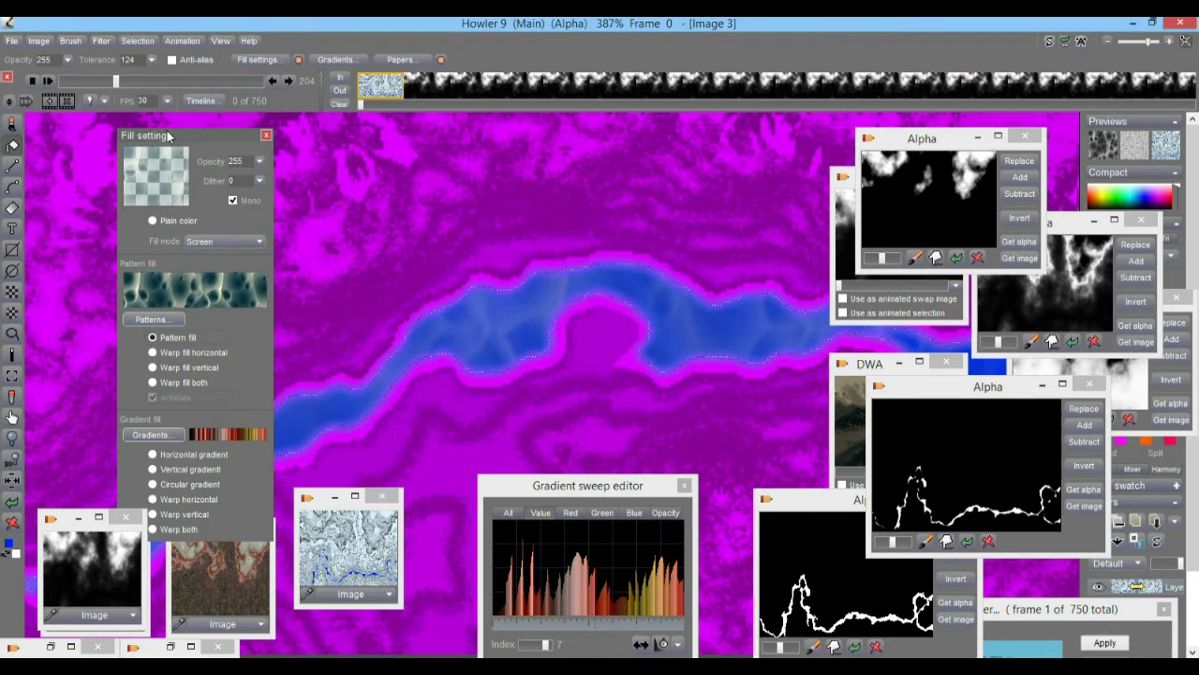
# Move the fill settings off the river and clear the alpha selection
pyautogui.moveTo(227, 141); pyautogui.dragTo(161, 129)
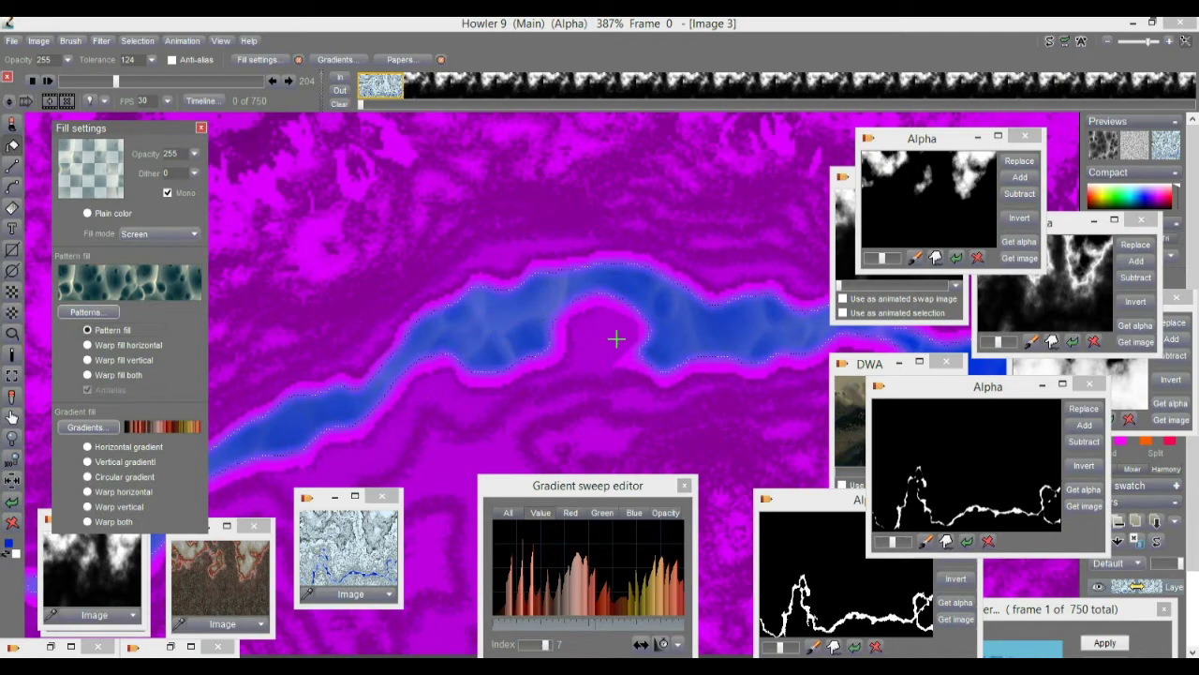
pyautogui.click(134, 41)
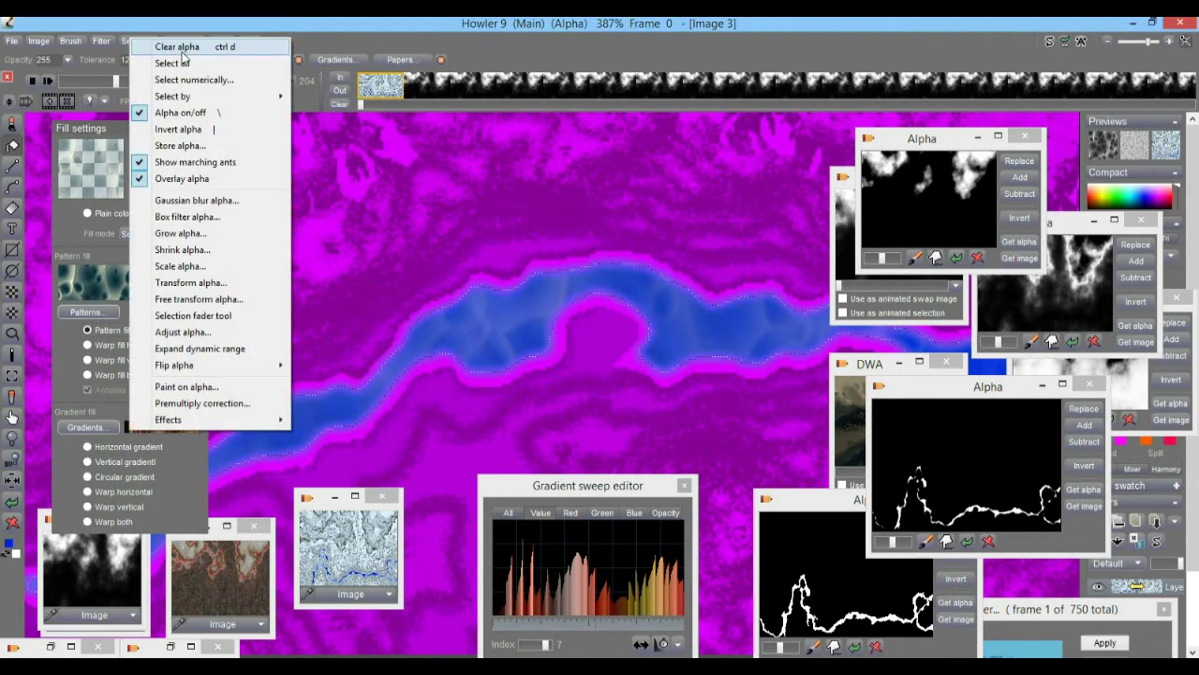
pyautogui.click(182, 51)
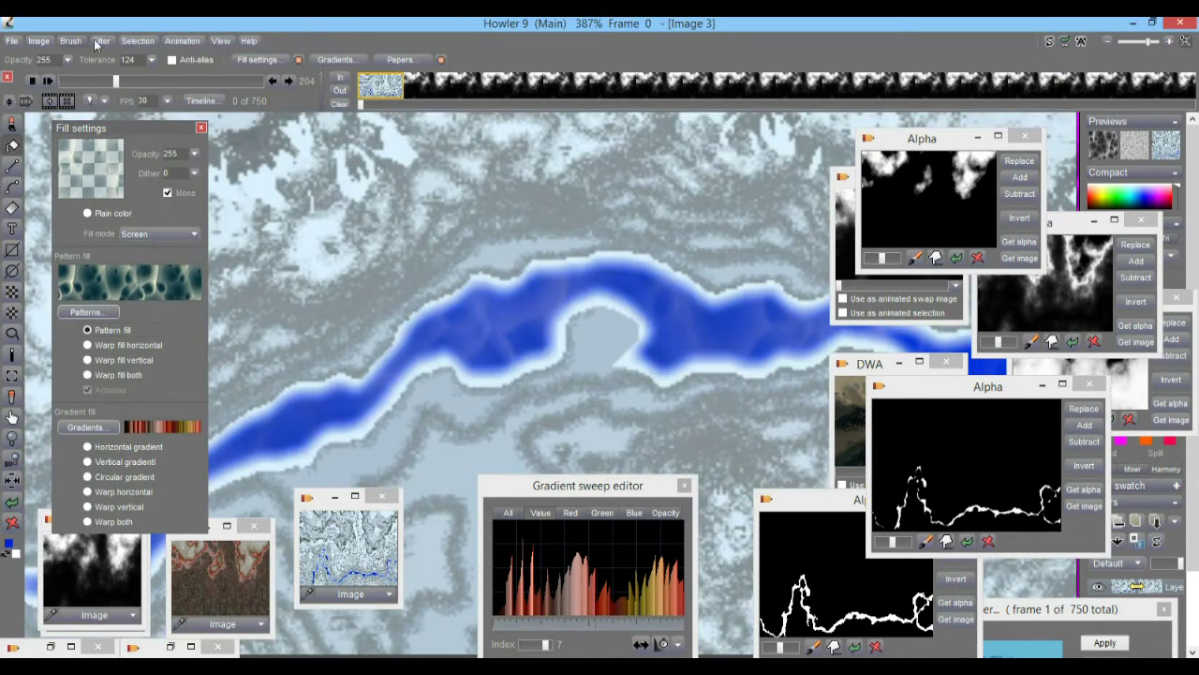
# Store a copy of the snow image with the cell-textured river and minimize the older stored version
pyautogui.click(41, 44)
pyautogui.click(45, 44)
pyautogui.click(47, 44)
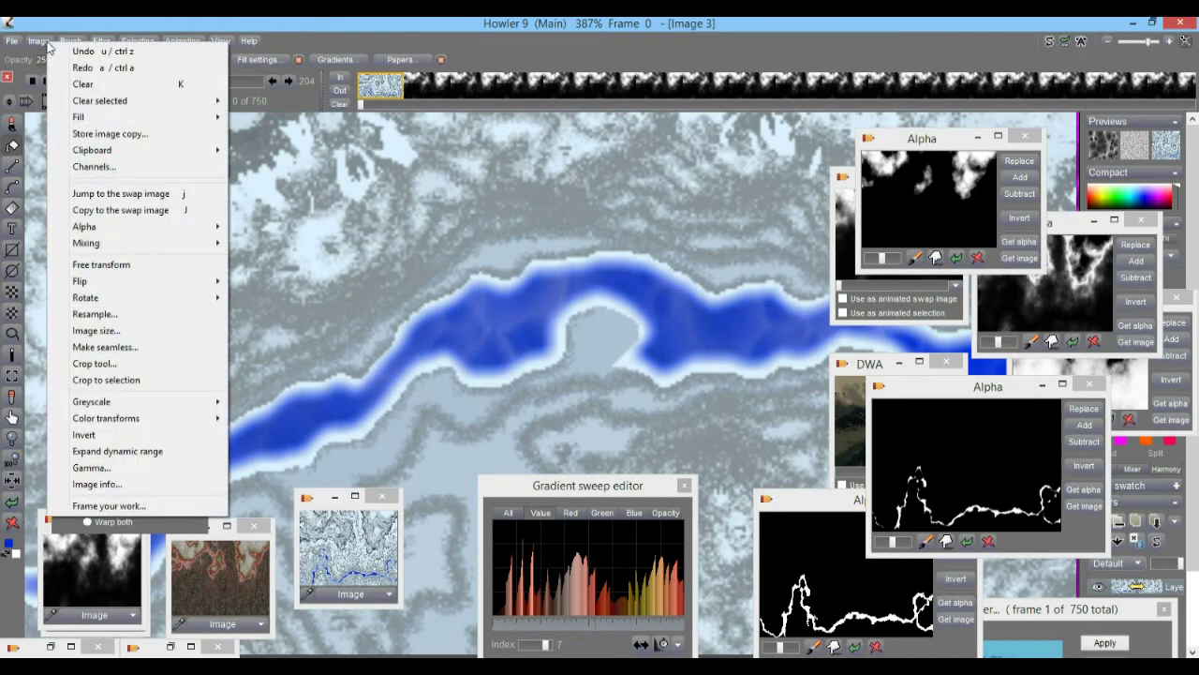
pyautogui.click(141, 134)
pyautogui.moveTo(66, 545); pyautogui.dragTo(334, 530)
pyautogui.click(335, 498)
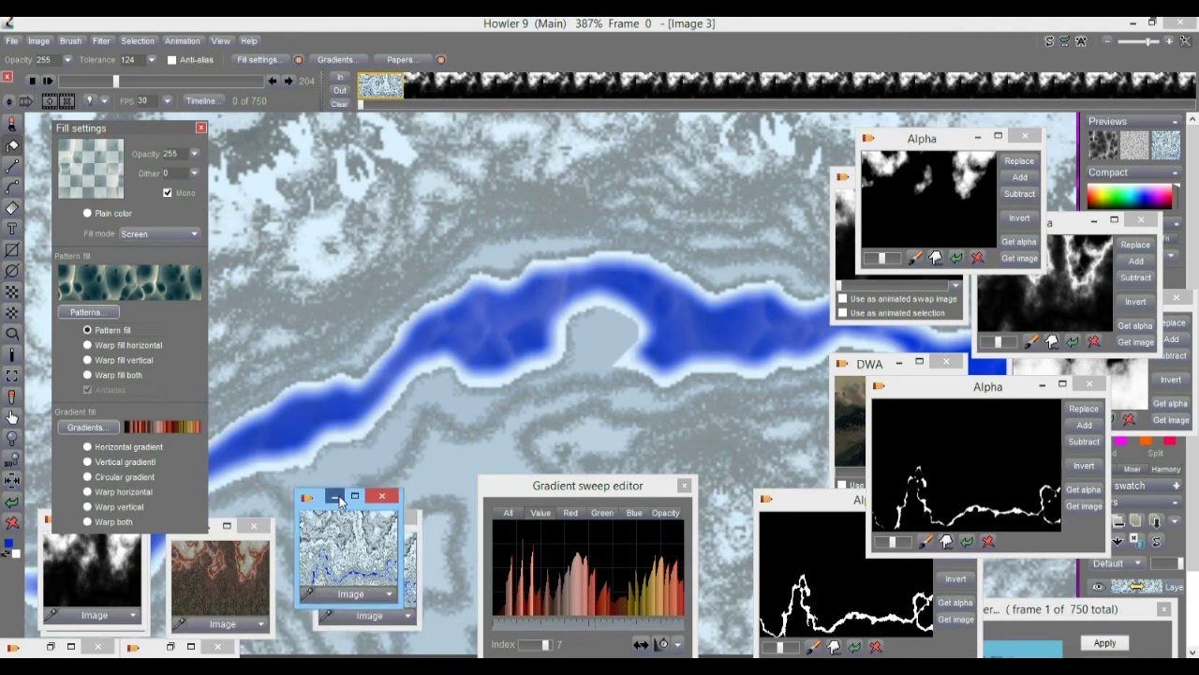
pyautogui.moveTo(334, 526); pyautogui.dragTo(320, 522)
# Save the snow image as texture2-winter-river.png in the rugged badlands folder
pyautogui.click(10, 41)
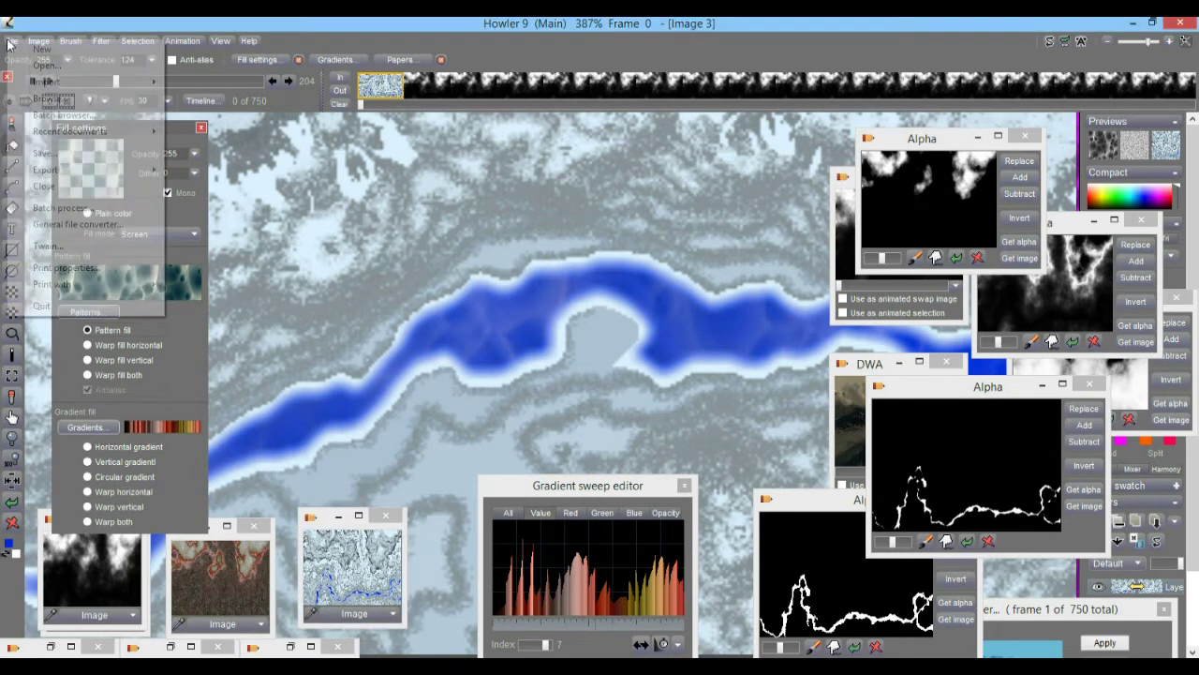
pyautogui.click(45, 152)
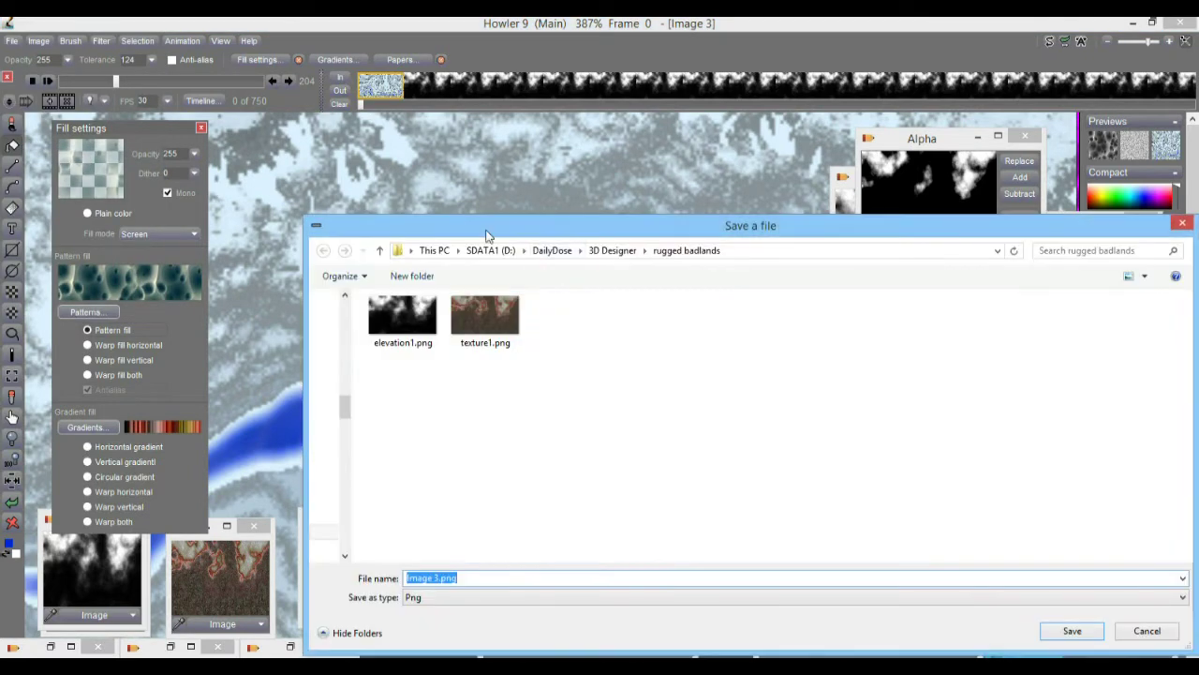
pyautogui.moveTo(487, 234); pyautogui.dragTo(360, 163)
pyautogui.click(354, 248)
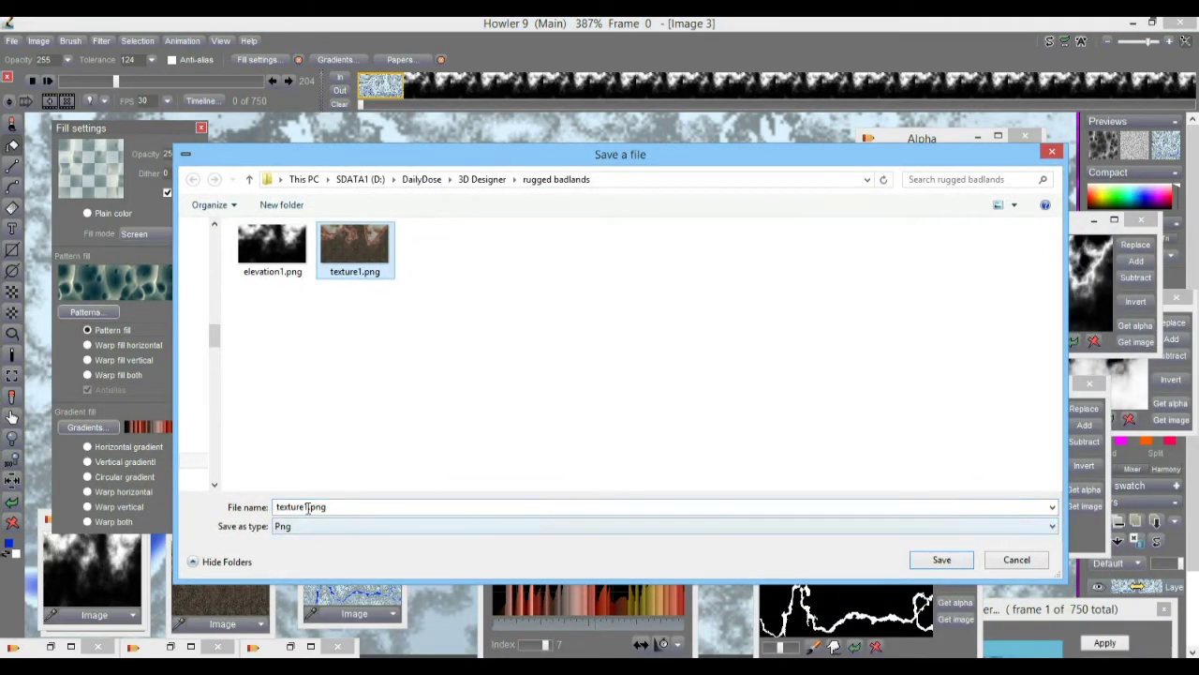
pyautogui.click(309, 506)
pyautogui.click(309, 506)
pyautogui.press('BackSpace')
pyautogui.write('2-winter')
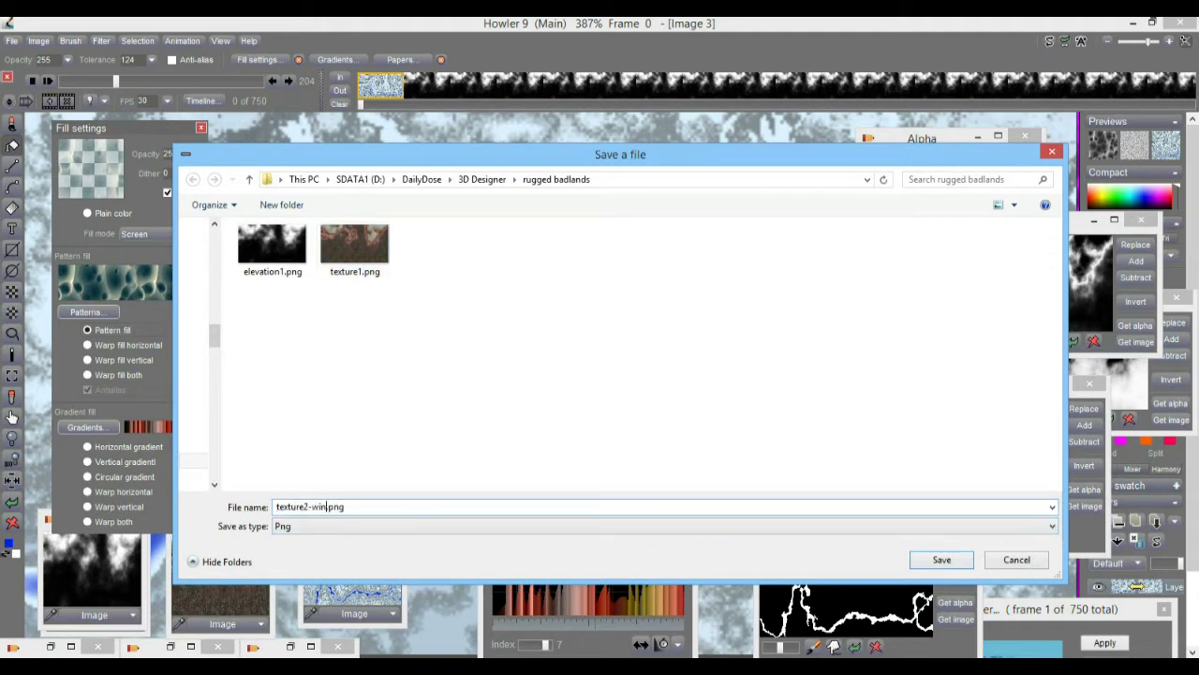
pyautogui.write('-river')
pyautogui.click(955, 561)
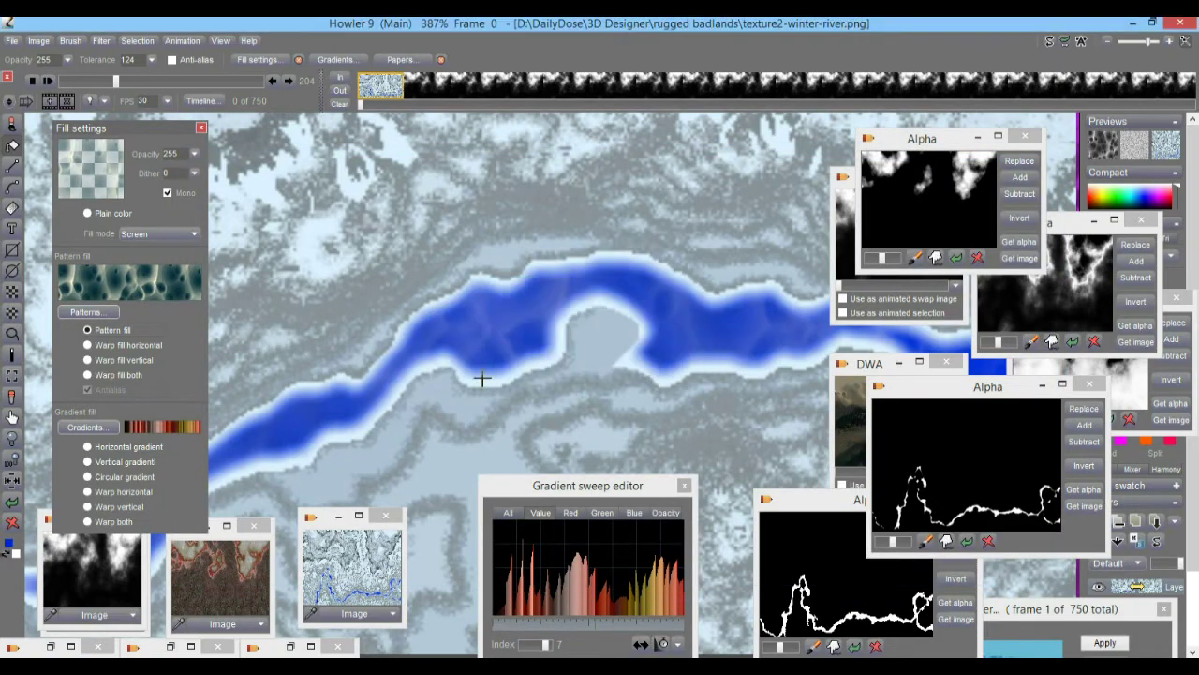
# Bring back the stored height map and save it as elevation2-winter-river.png in the rugged badlands folder
pyautogui.click(89, 572)
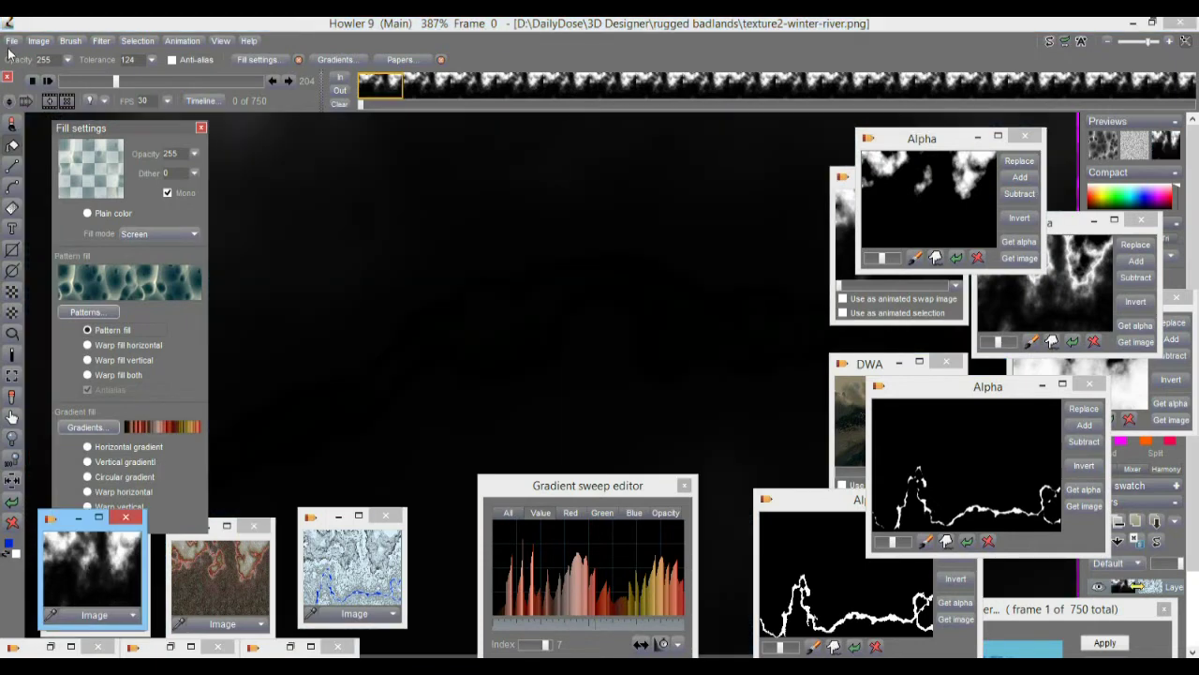
pyautogui.click(13, 40)
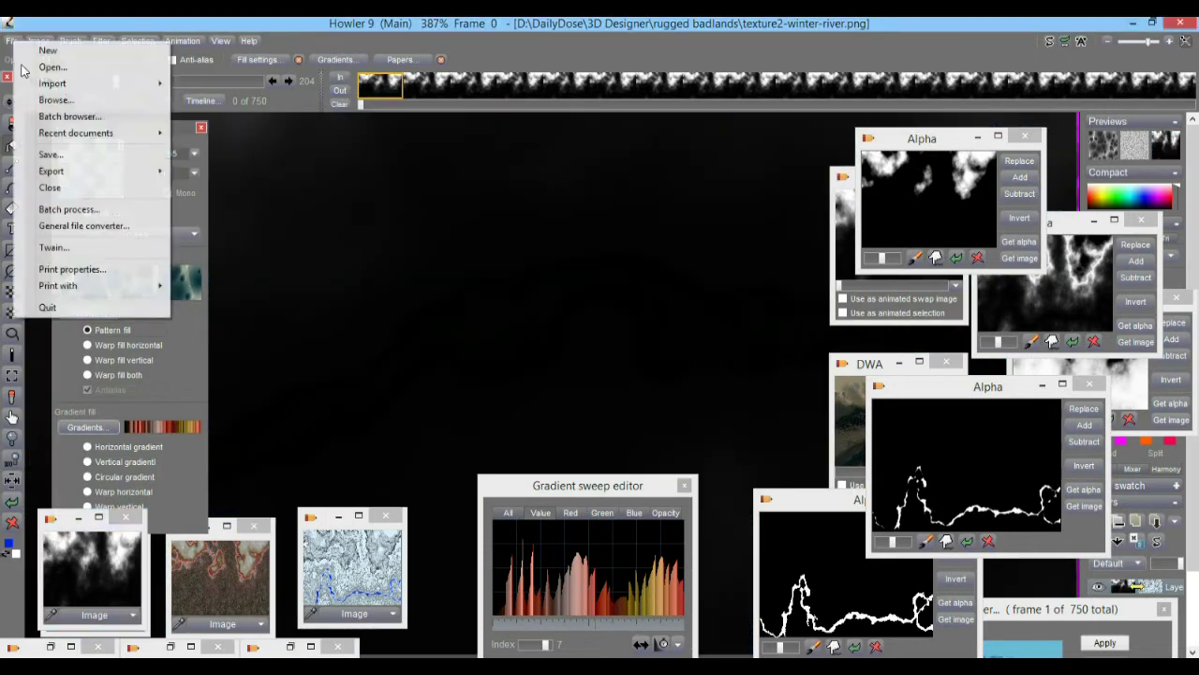
pyautogui.click(79, 155)
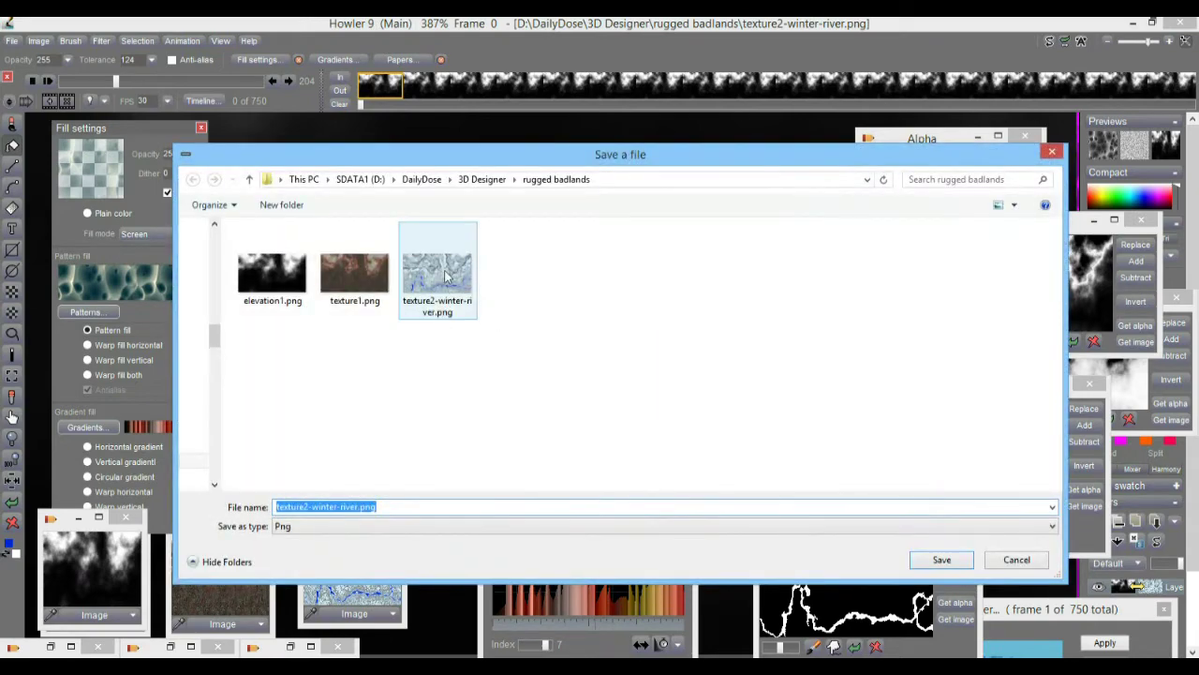
pyautogui.click(435, 298)
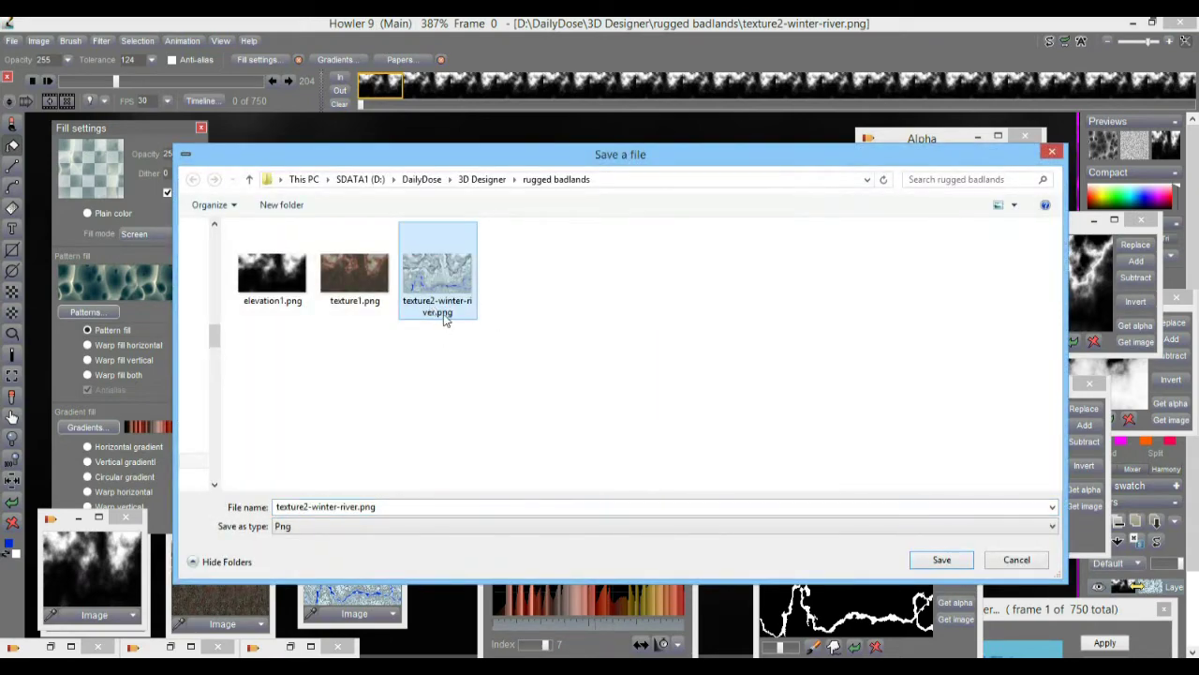
pyautogui.click(300, 507)
pyautogui.click(304, 506)
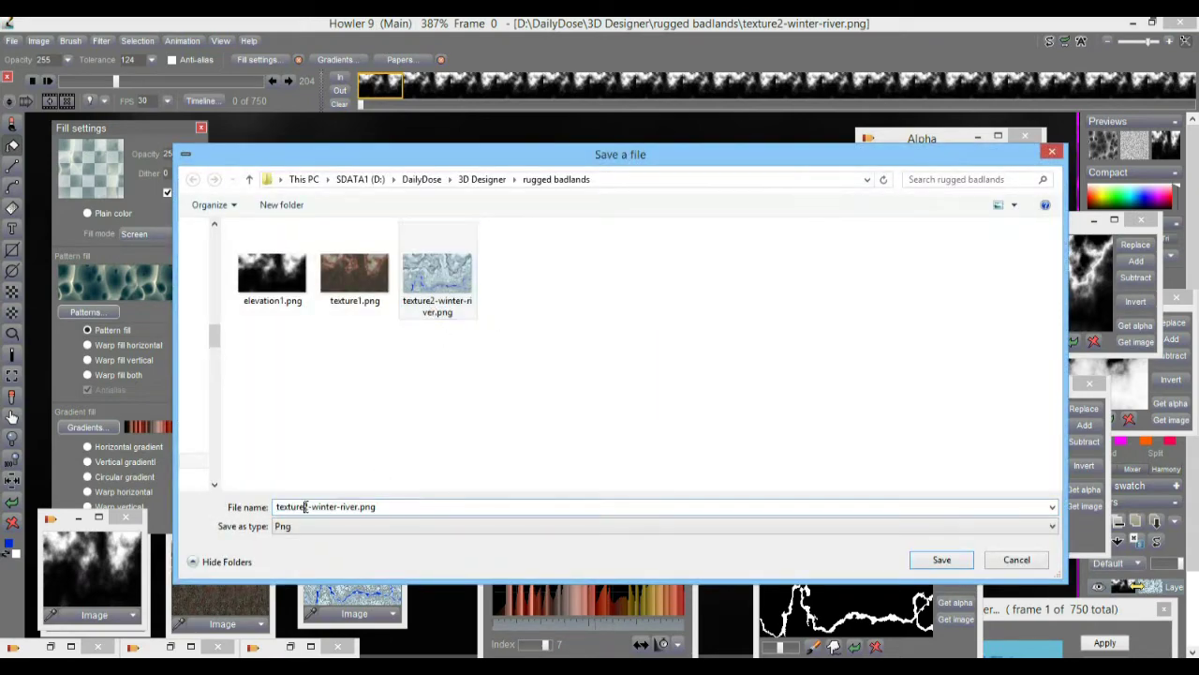
pyautogui.moveTo(305, 506); pyautogui.dragTo(259, 509)
pyautogui.write('elevation')
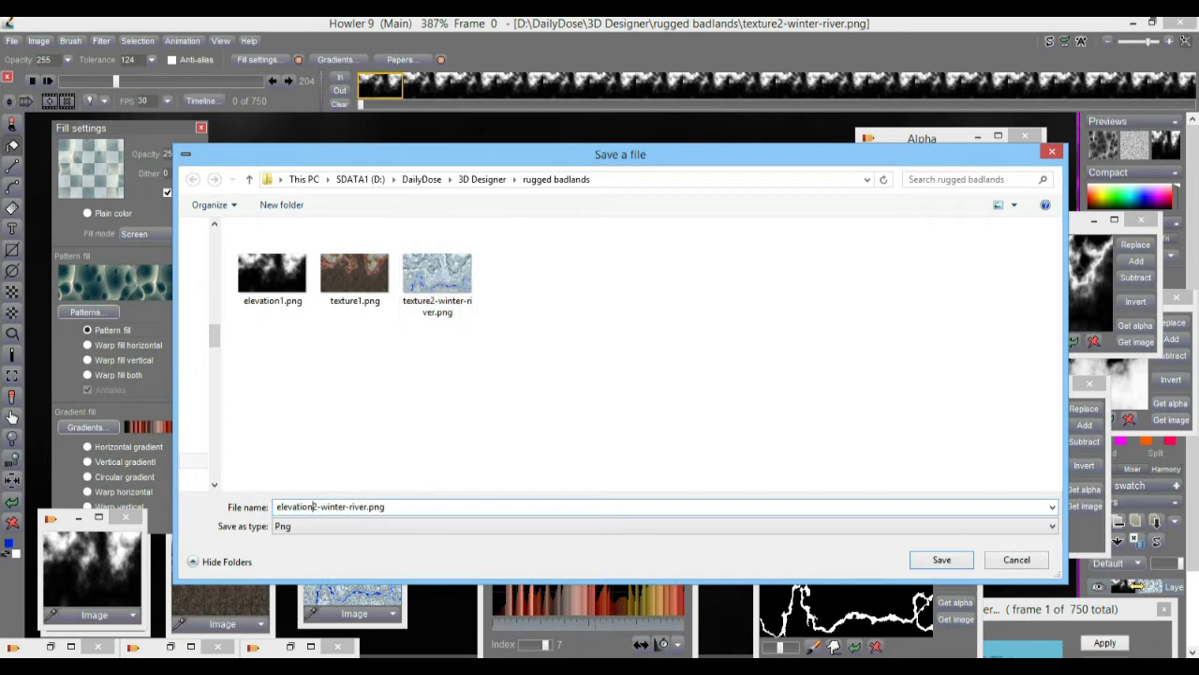
pyautogui.click(970, 562)
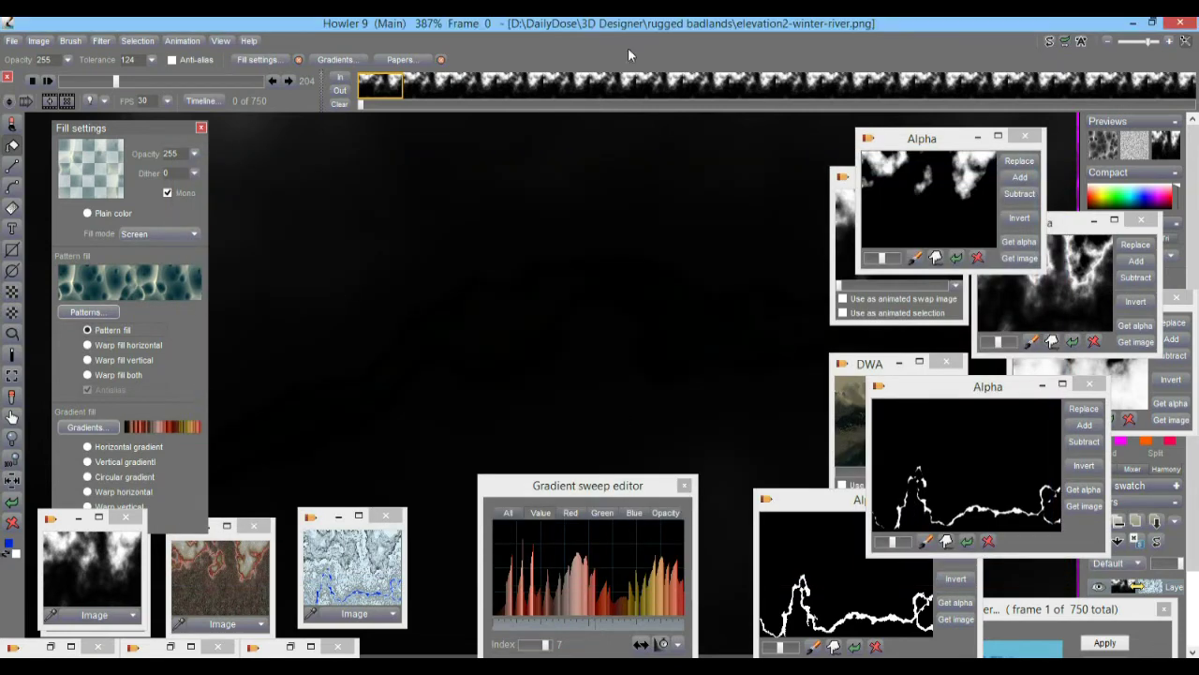
# Reload the stored height map on the first frame and create a 750-frame animation from copies of it, freeing the existing animation
pyautogui.click(380, 89)
pyautogui.click(416, 89)
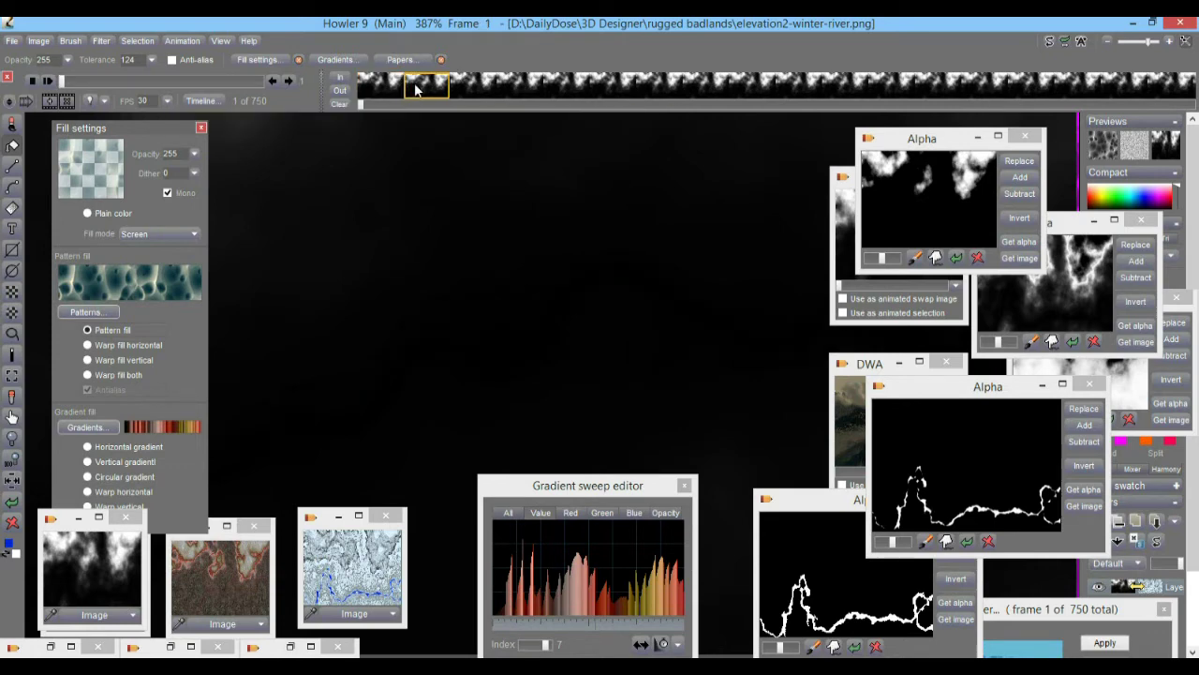
pyautogui.click(388, 91)
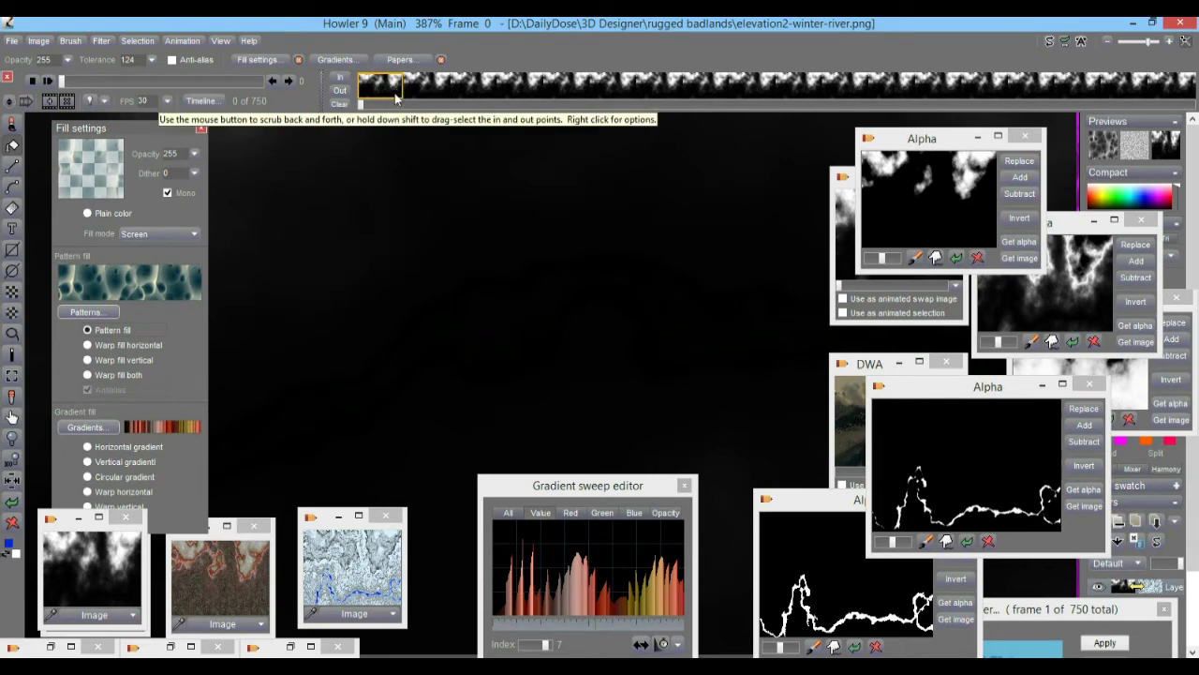
pyautogui.click(113, 550)
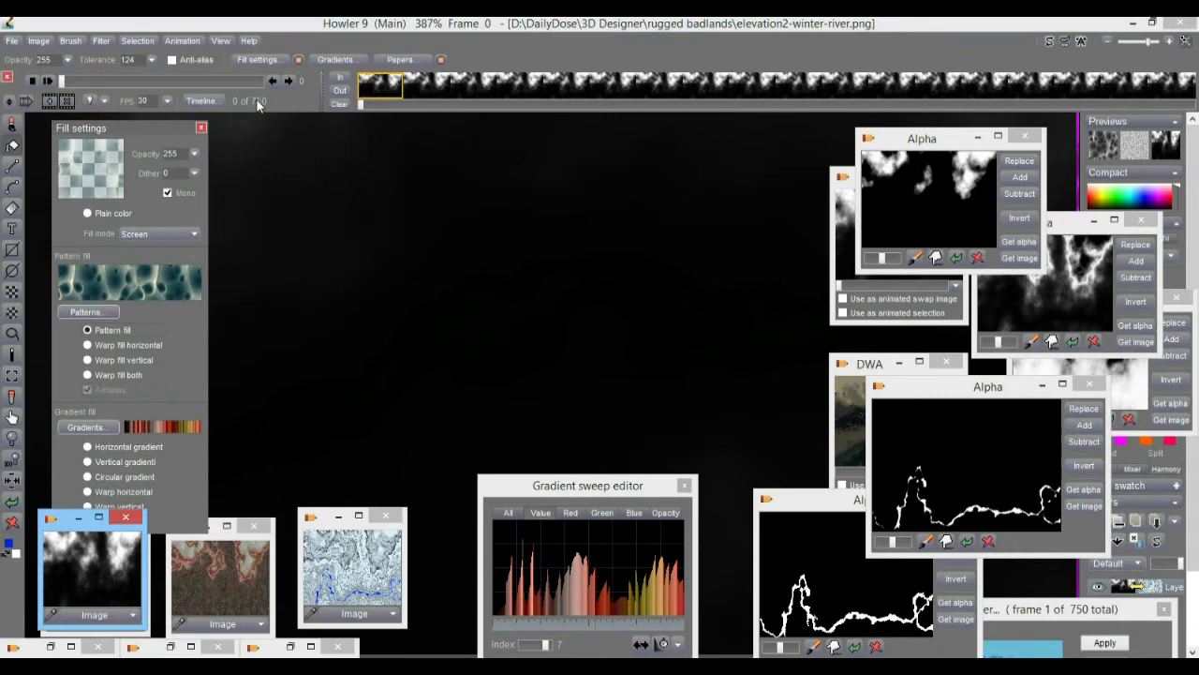
pyautogui.click(181, 41)
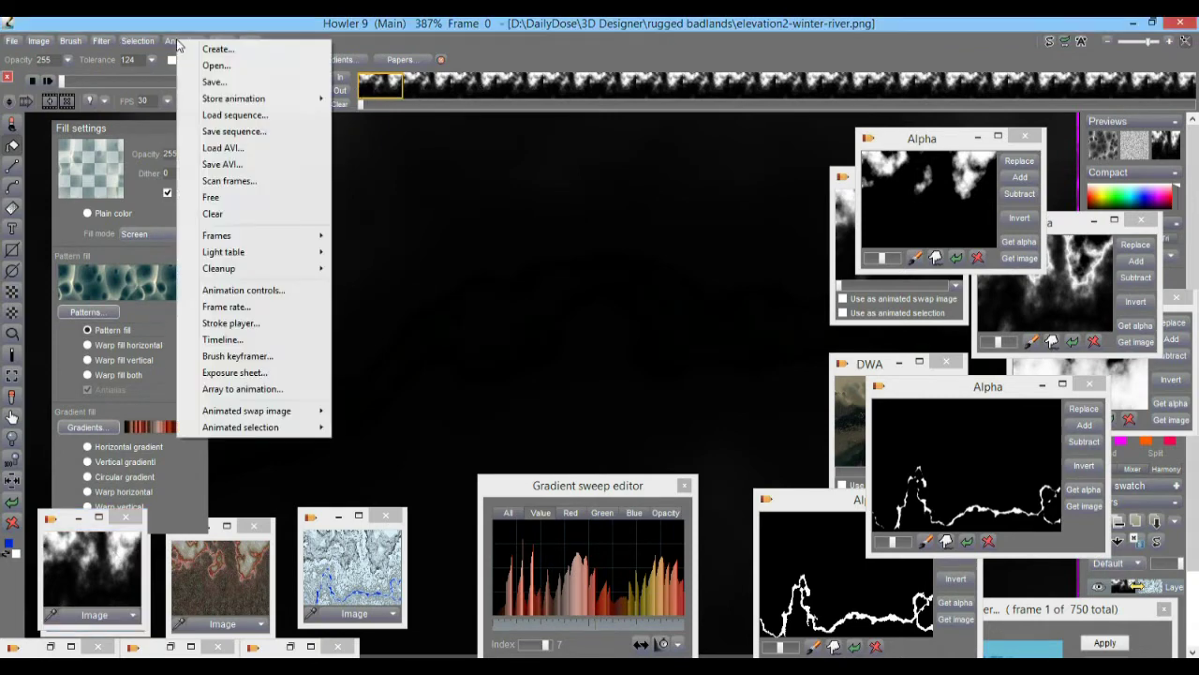
pyautogui.click(244, 51)
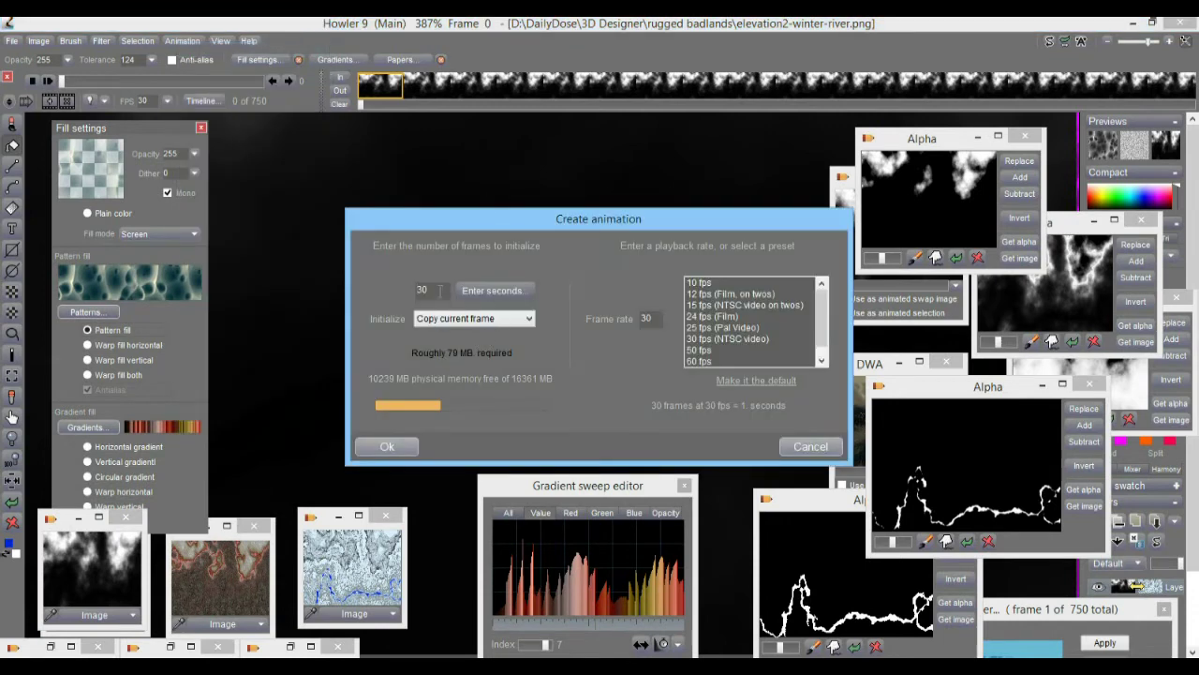
pyautogui.write('750')
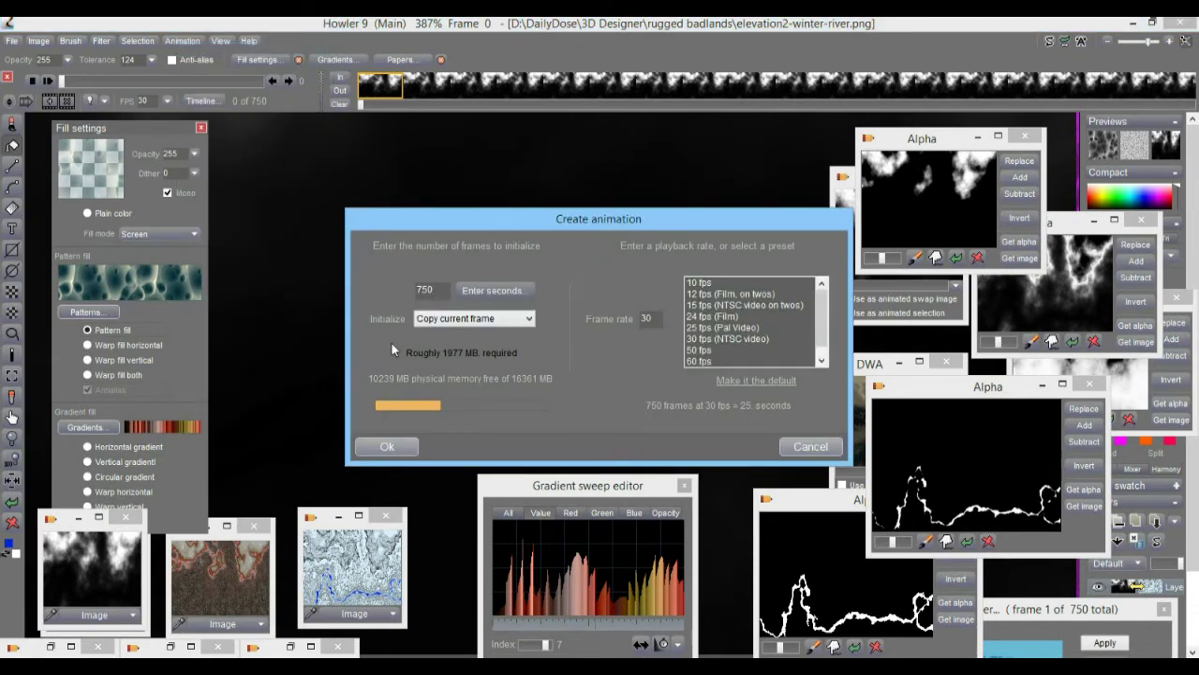
pyautogui.click(405, 445)
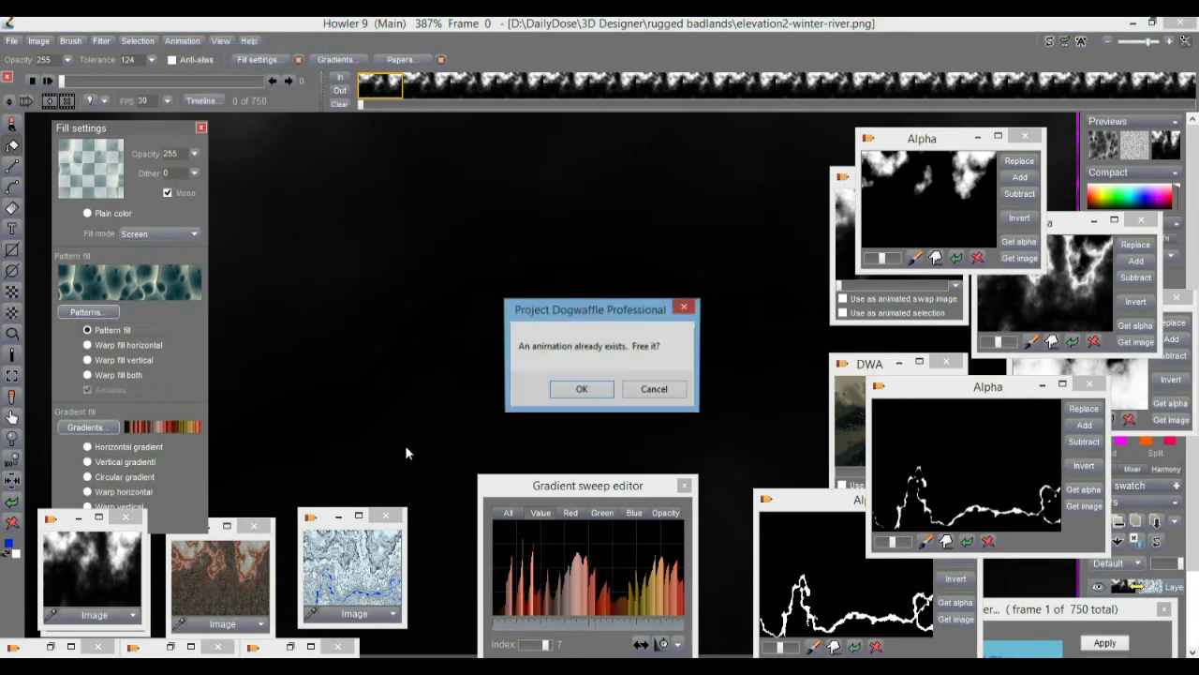
pyautogui.click(592, 395)
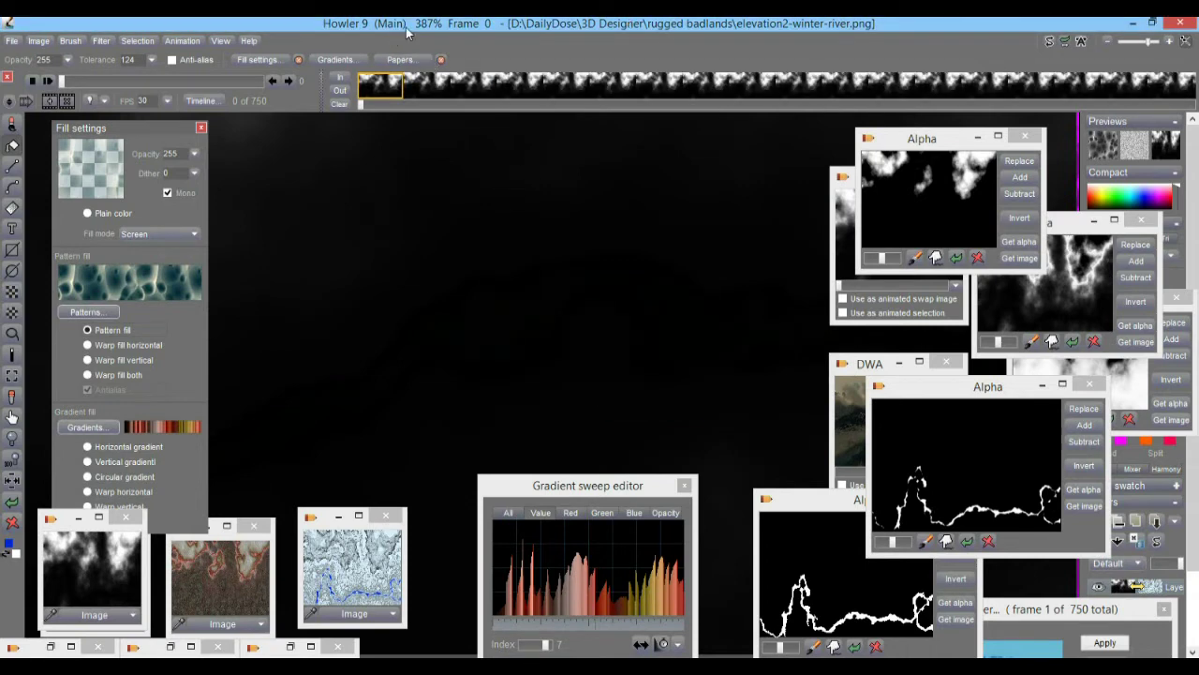
# Load the stored snow texture with the blue river into the swap image and return to the main height map
pyautogui.click(1050, 42)
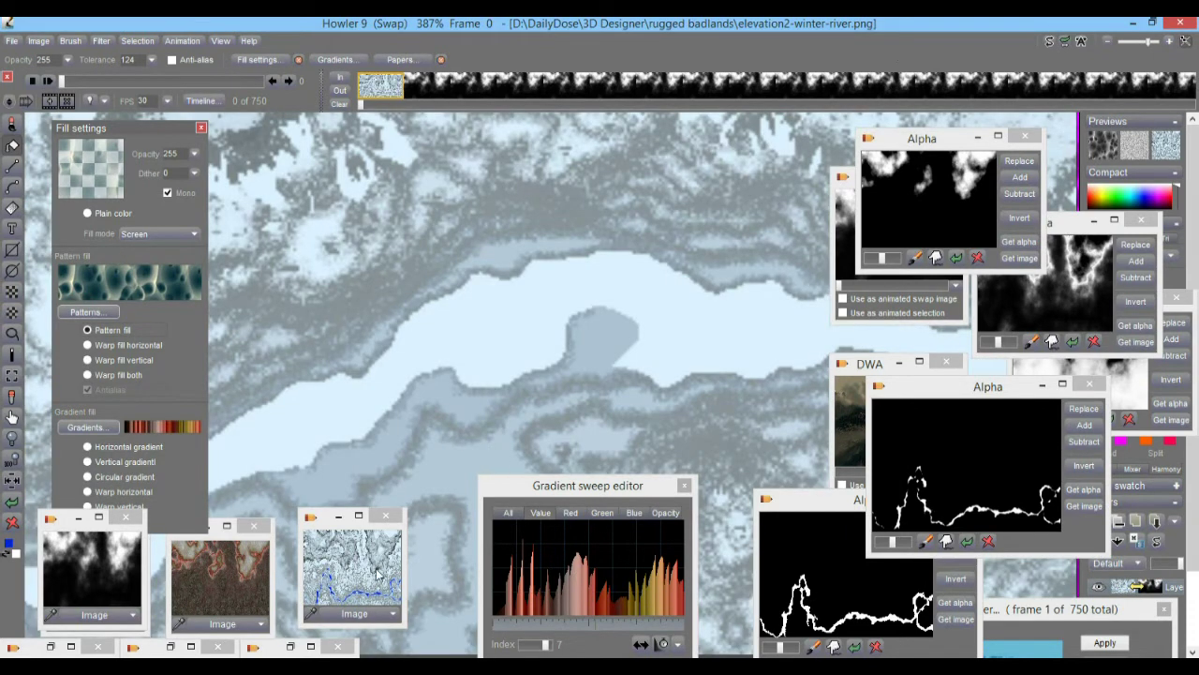
pyautogui.click(348, 559)
pyautogui.click(295, 418)
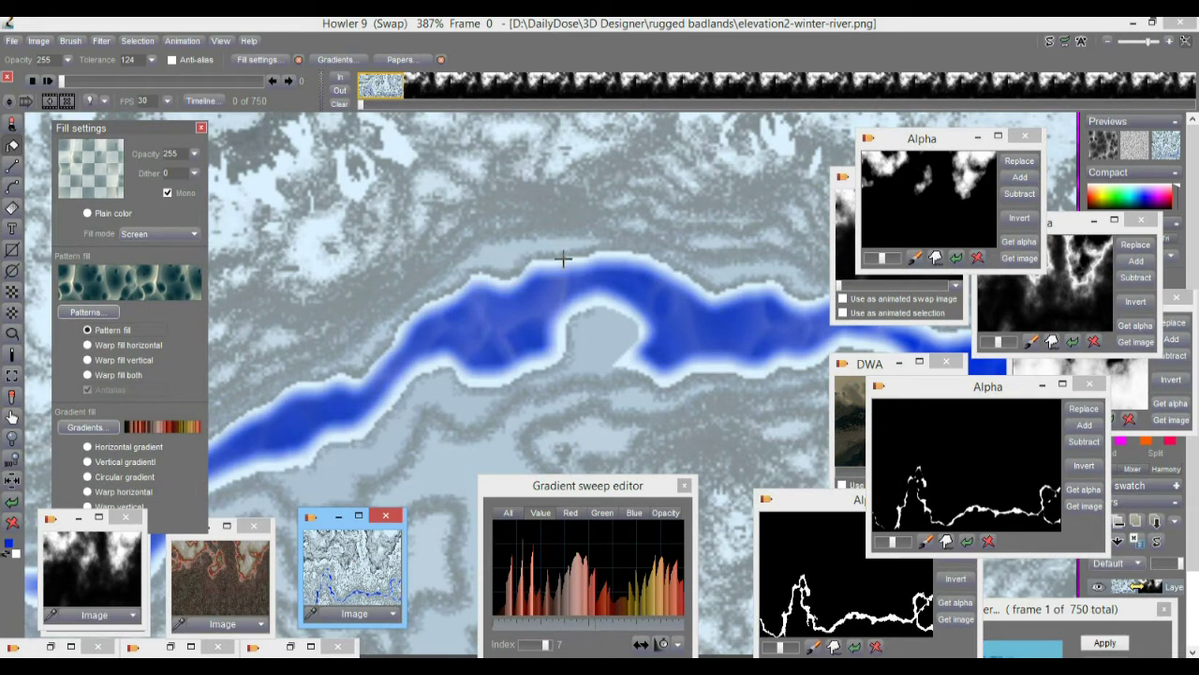
pyautogui.click(1050, 43)
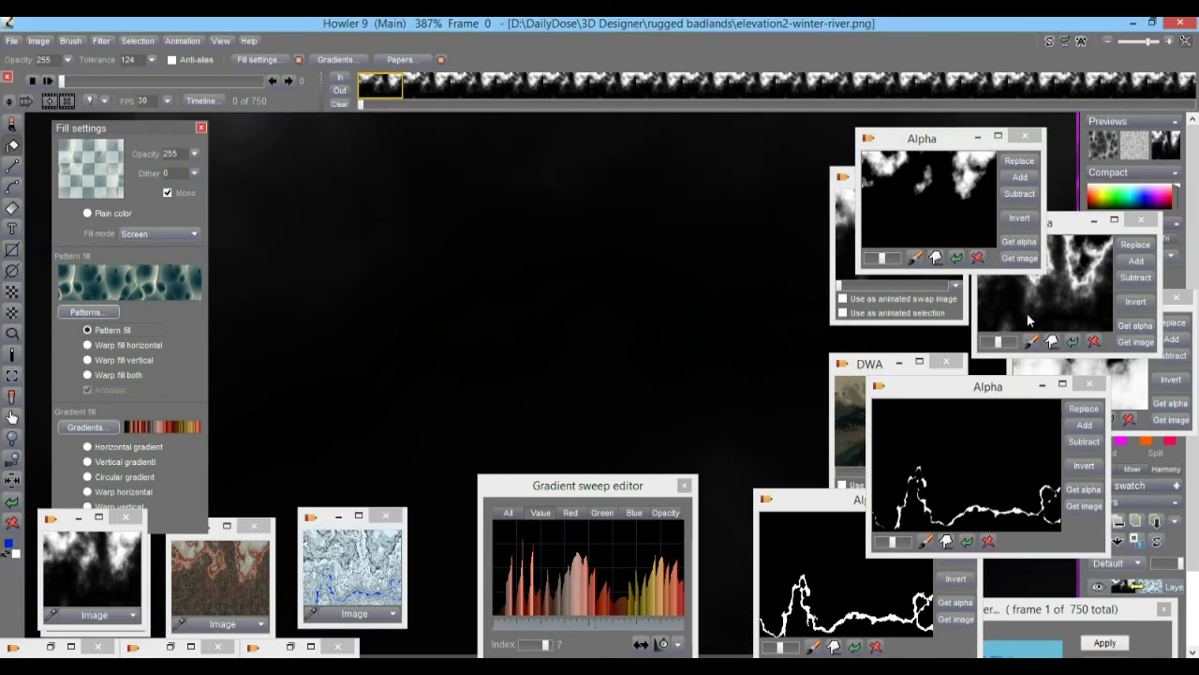
# Place the second-to-last camera keyframe at frame 631 in the 3D Designer timeline and scrub through the flight preview to frame 20
pyautogui.click(1056, 630)
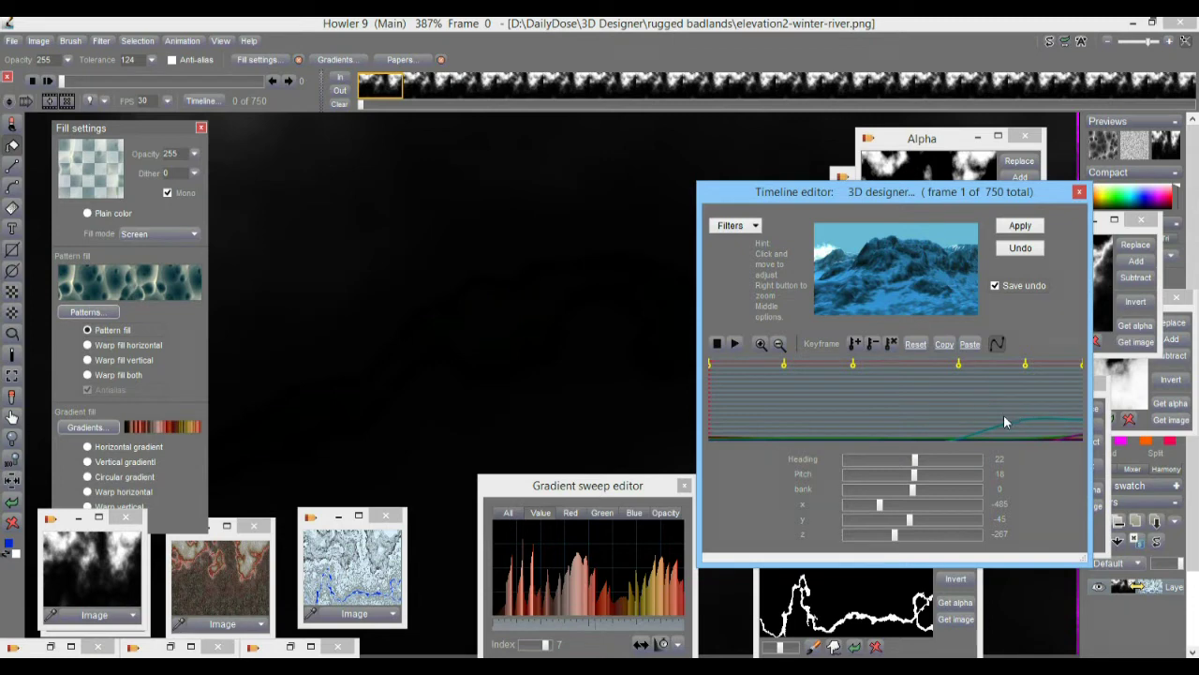
pyautogui.click(1033, 367)
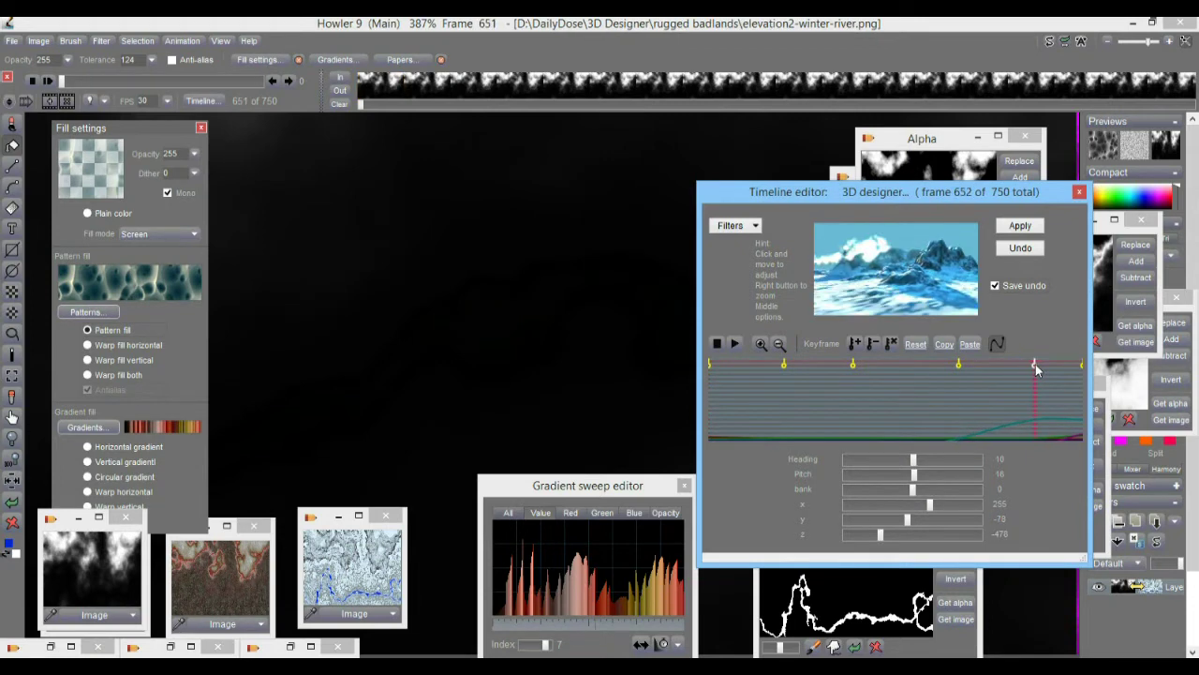
pyautogui.moveTo(1037, 372); pyautogui.dragTo(1024, 368)
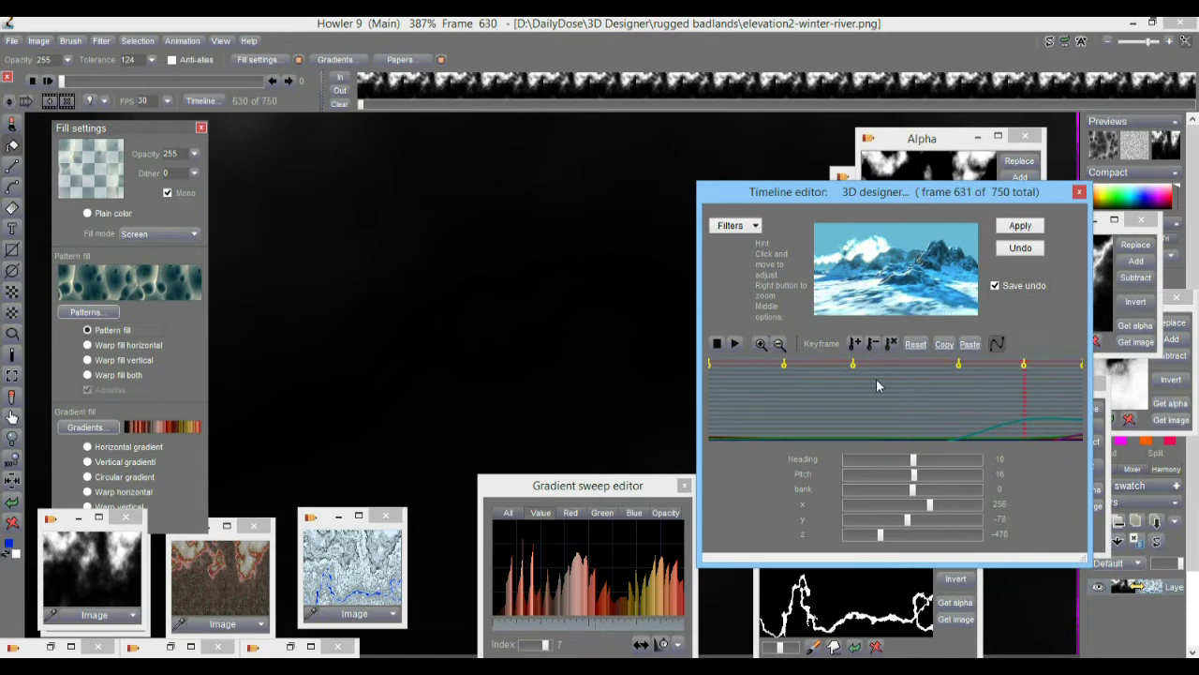
pyautogui.moveTo(755, 387); pyautogui.dragTo(994, 402)
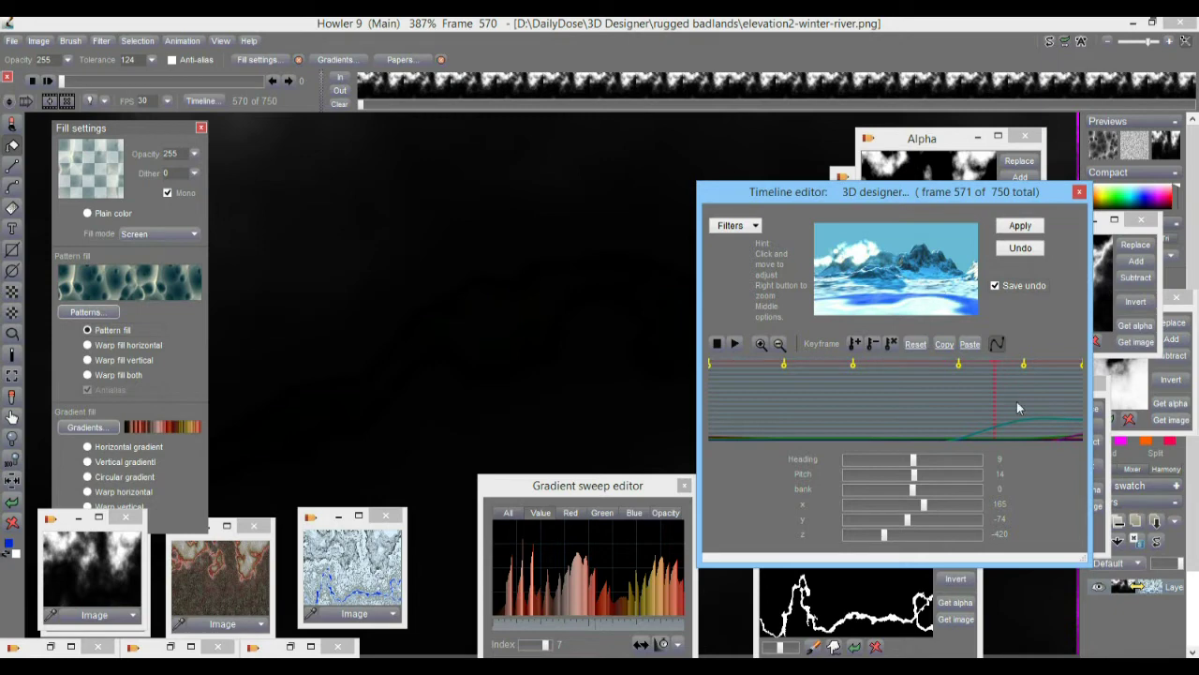
pyautogui.moveTo(723, 410)
pyautogui.mouseDown()
pyautogui.moveTo(1019, 400)
pyautogui.moveTo(759, 408)
pyautogui.moveTo(738, 431)
pyautogui.moveTo(729, 401)
pyautogui.moveTo(719, 414)
pyautogui.mouseUp()
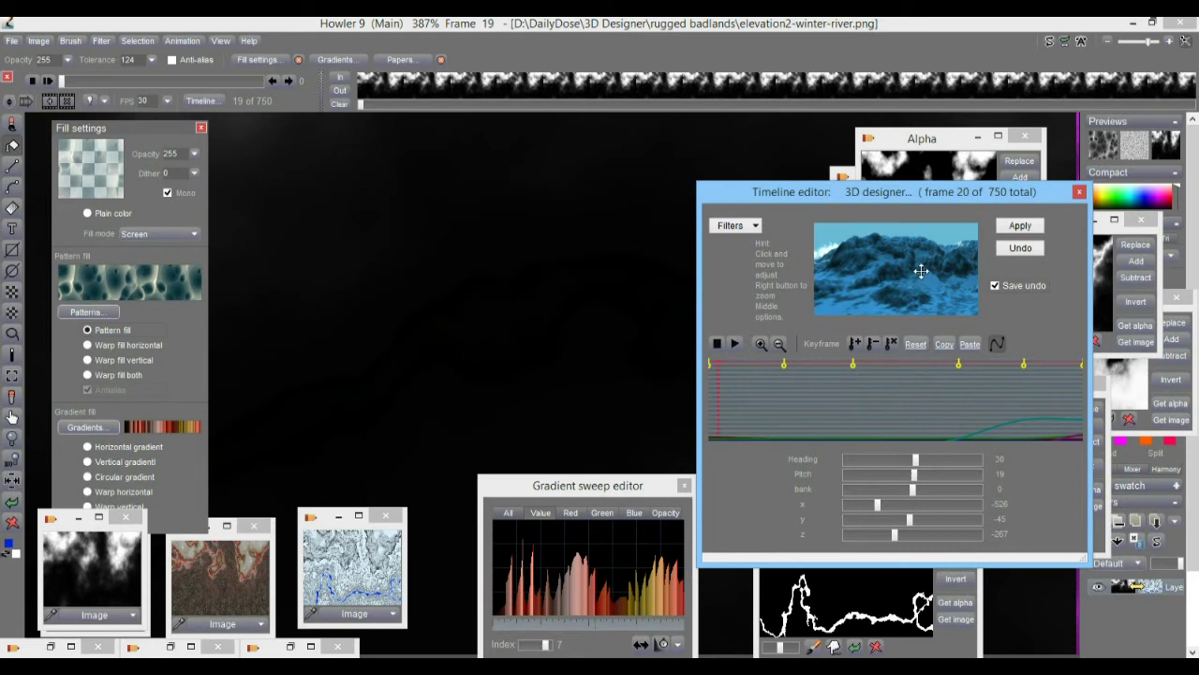
# Open the 3D Designer settings from the frame 20 preview and adjust the camera's Z position and zoom to inspect the terrain
pyautogui.moveTo(790, 196); pyautogui.dragTo(870, 211)
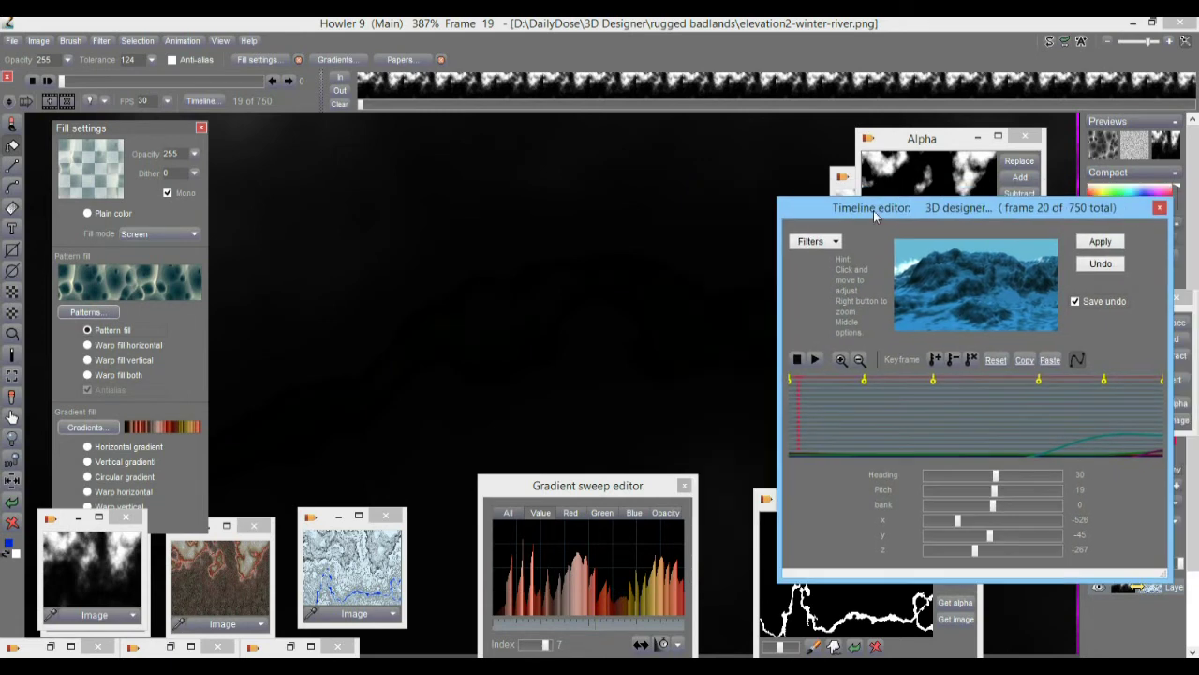
pyautogui.middleClick(977, 297)
pyautogui.moveTo(534, 117); pyautogui.dragTo(946, 175)
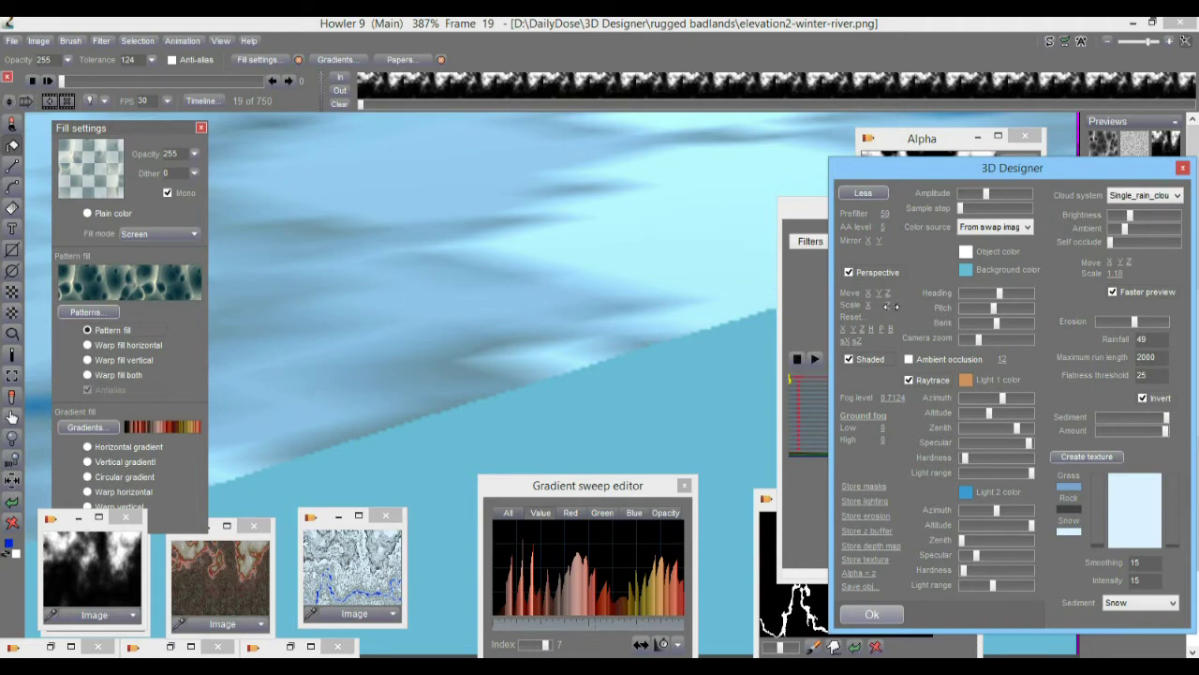
pyautogui.moveTo(890, 294); pyautogui.dragTo(1193, 292)
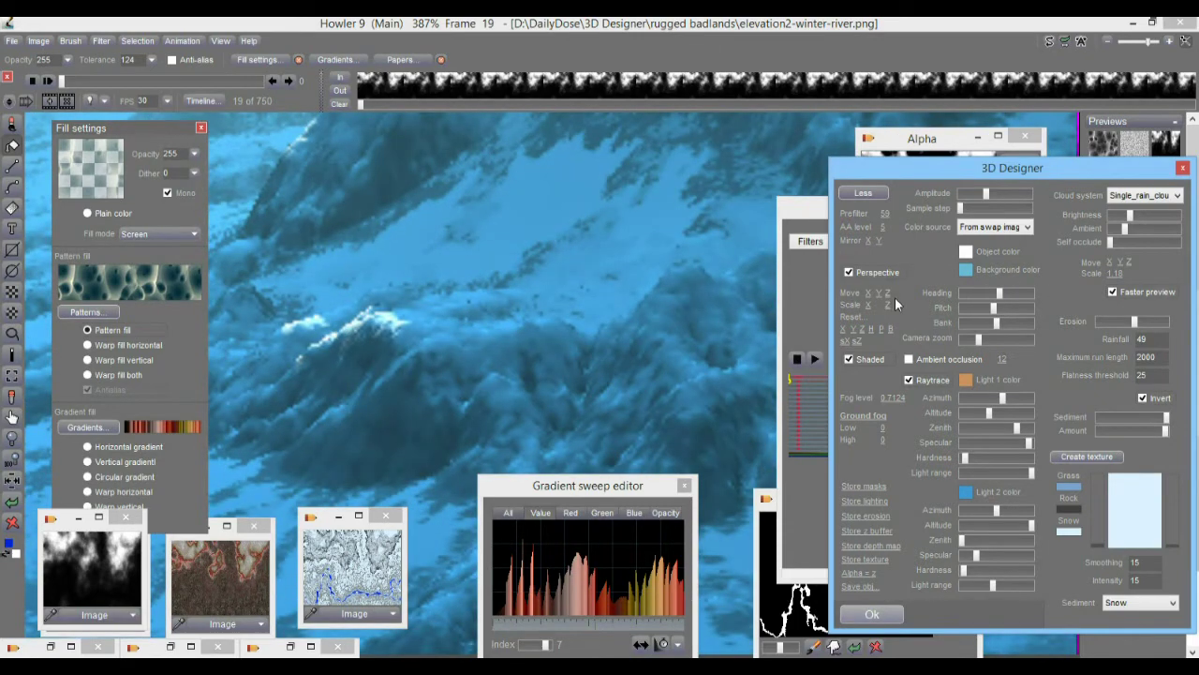
pyautogui.moveTo(889, 296); pyautogui.dragTo(1092, 299)
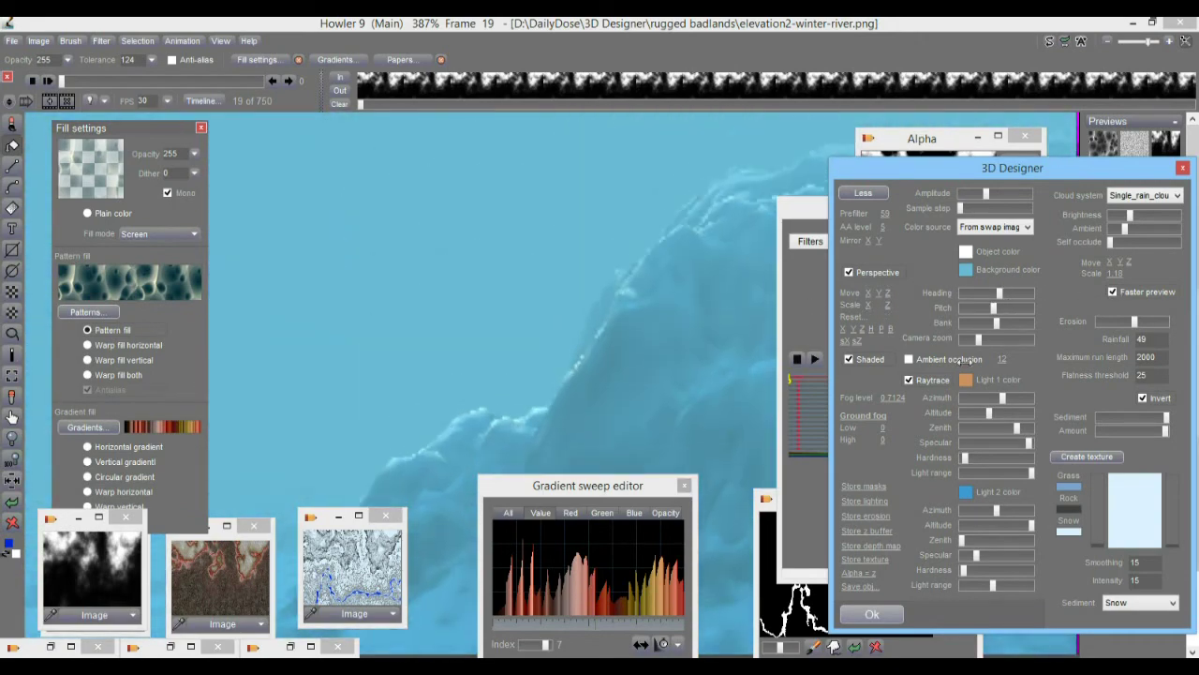
pyautogui.moveTo(985, 340)
pyautogui.mouseDown()
pyautogui.moveTo(1007, 339)
pyautogui.moveTo(962, 341)
pyautogui.mouseUp()
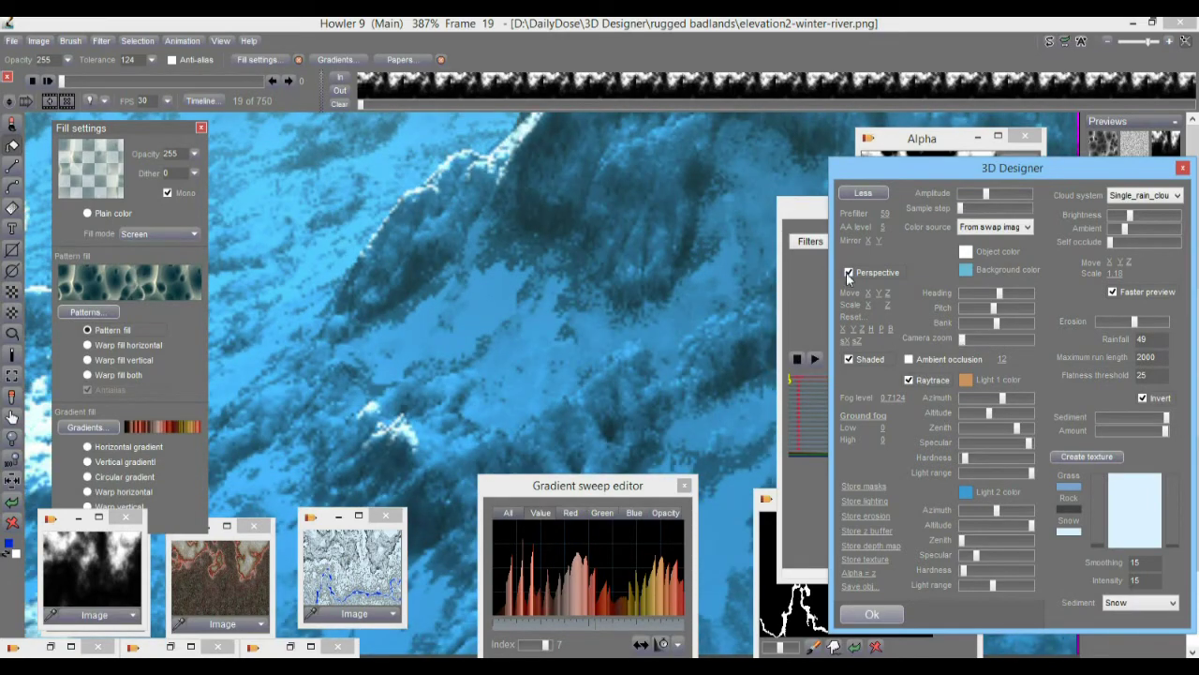
pyautogui.moveTo(889, 293); pyautogui.dragTo(975, 339)
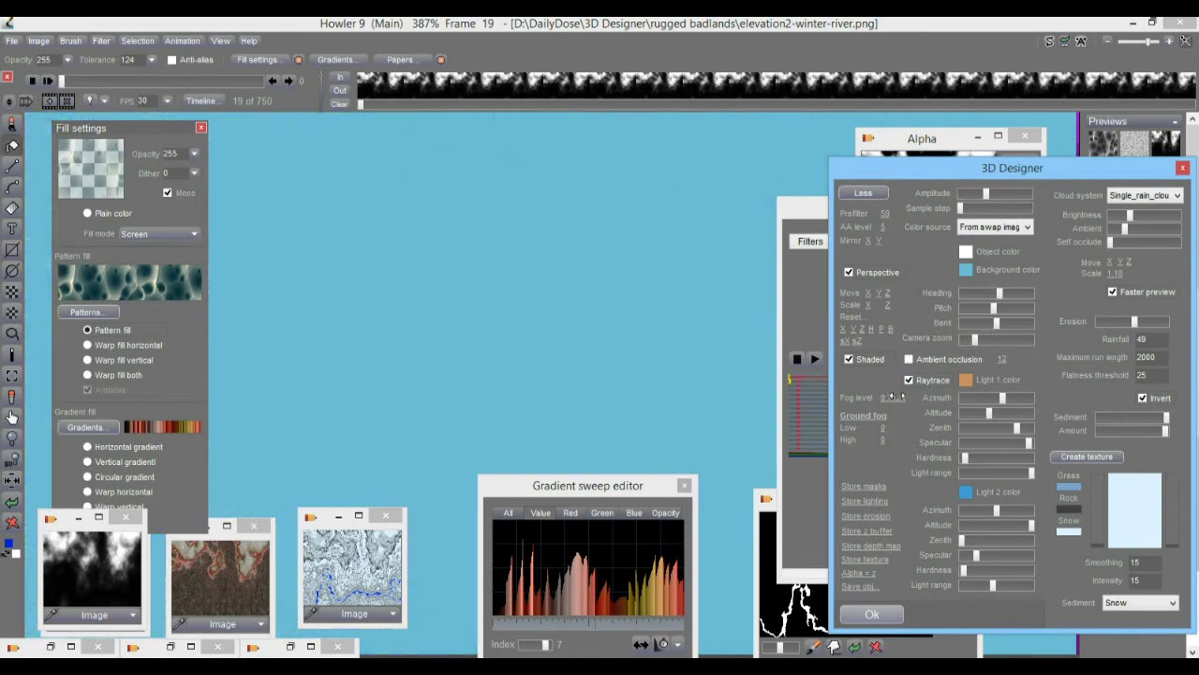
# Lower the fog level to 0.2759, shift the view along Y to check the clouds, and accept the 3D Designer settings
pyautogui.moveTo(898, 397); pyautogui.dragTo(664, 416)
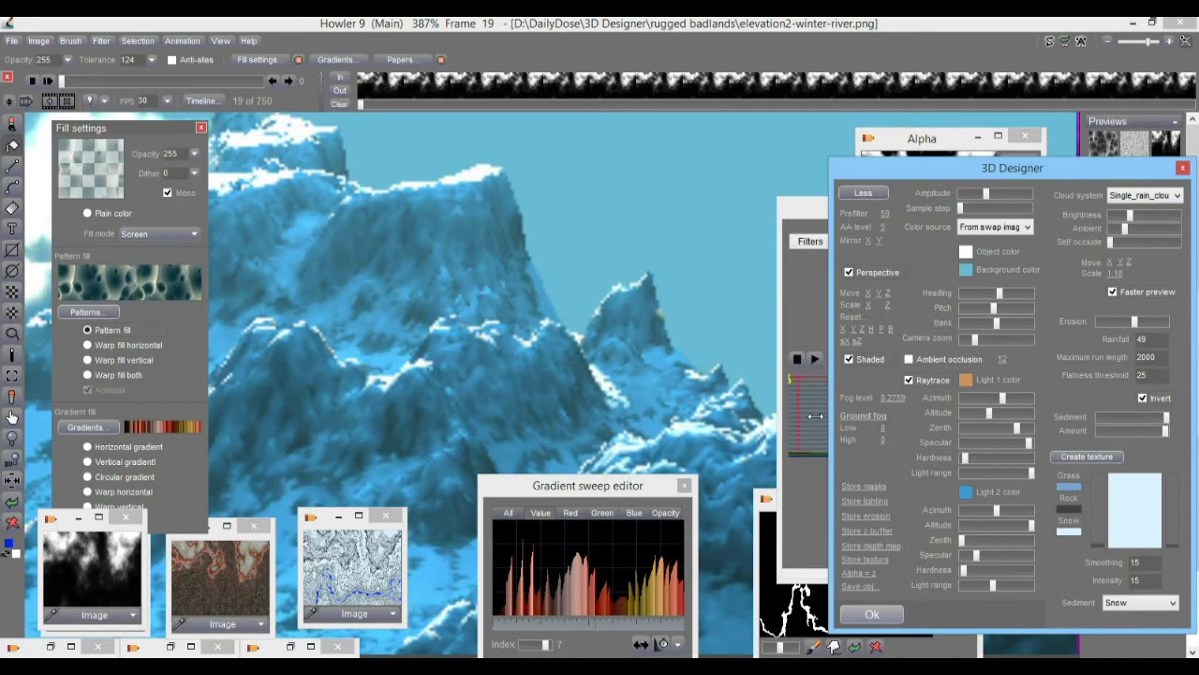
pyautogui.moveTo(881, 293); pyautogui.dragTo(1063, 305)
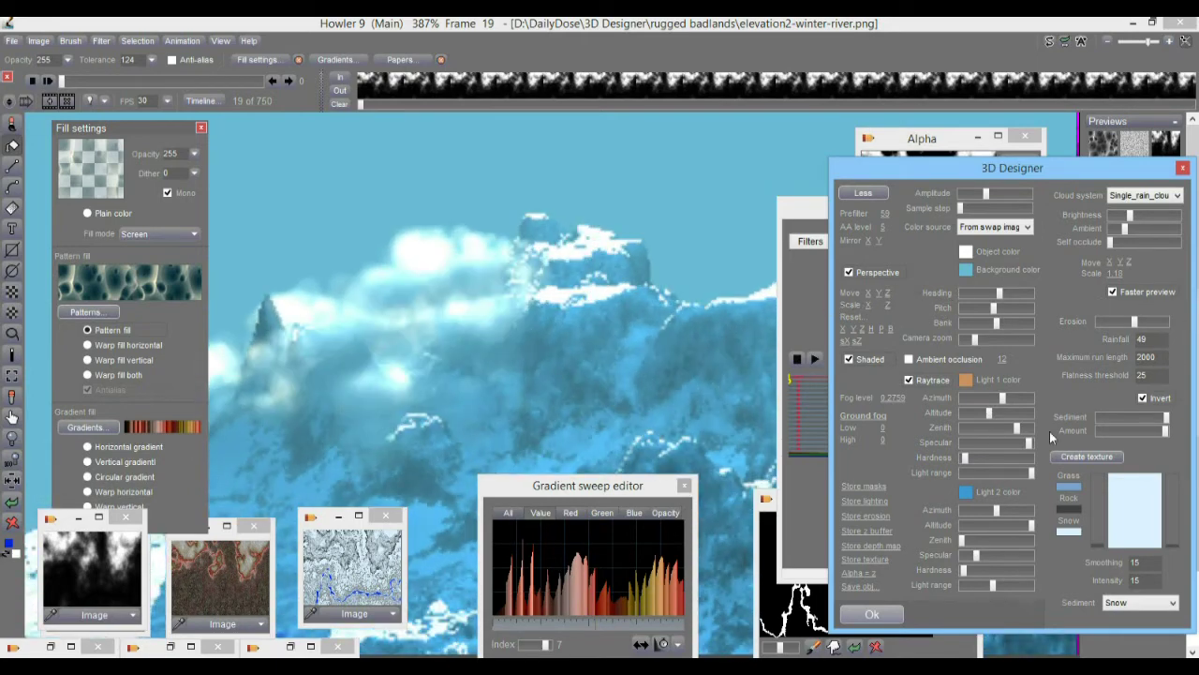
pyautogui.click(873, 614)
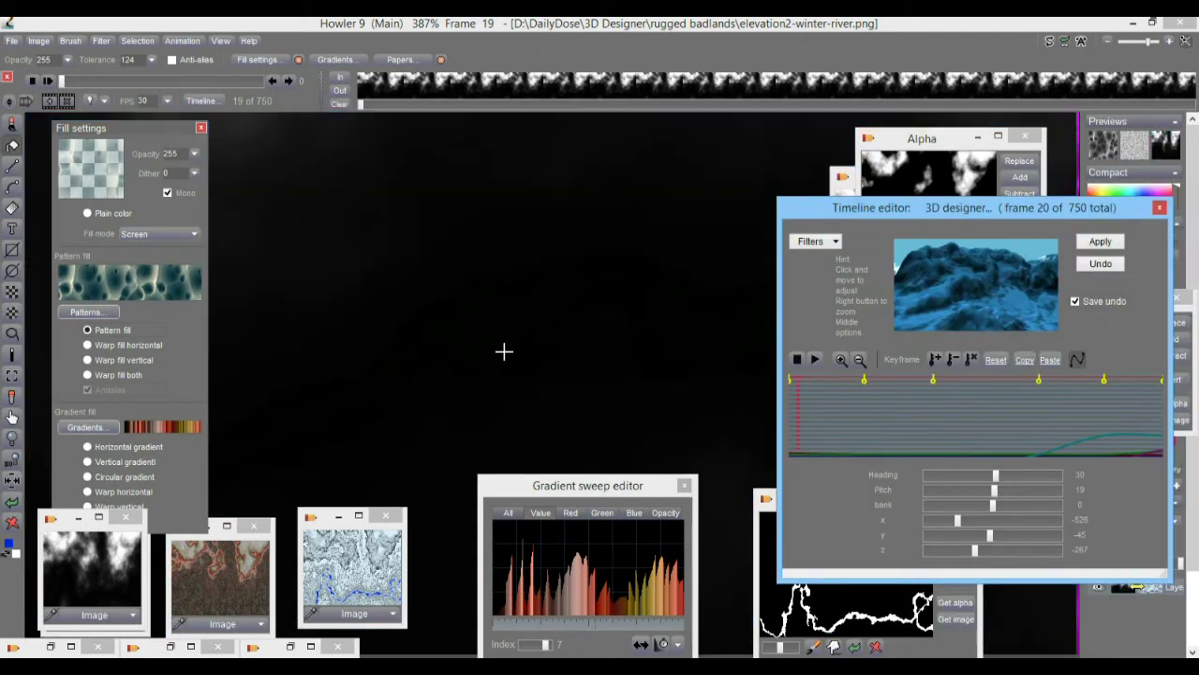
# Close the fill settings window covering the height map
pyautogui.scroll(-8, 500, 332)
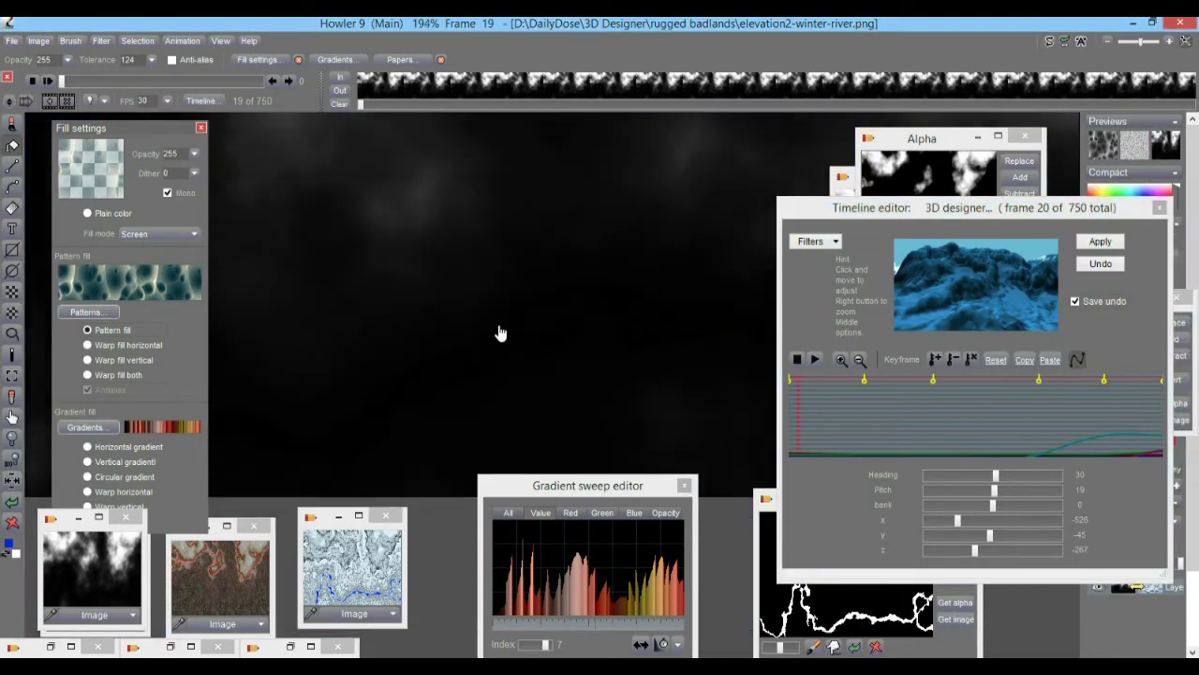
pyautogui.scroll(-3, 460, 343)
pyautogui.scroll(4, 475, 337)
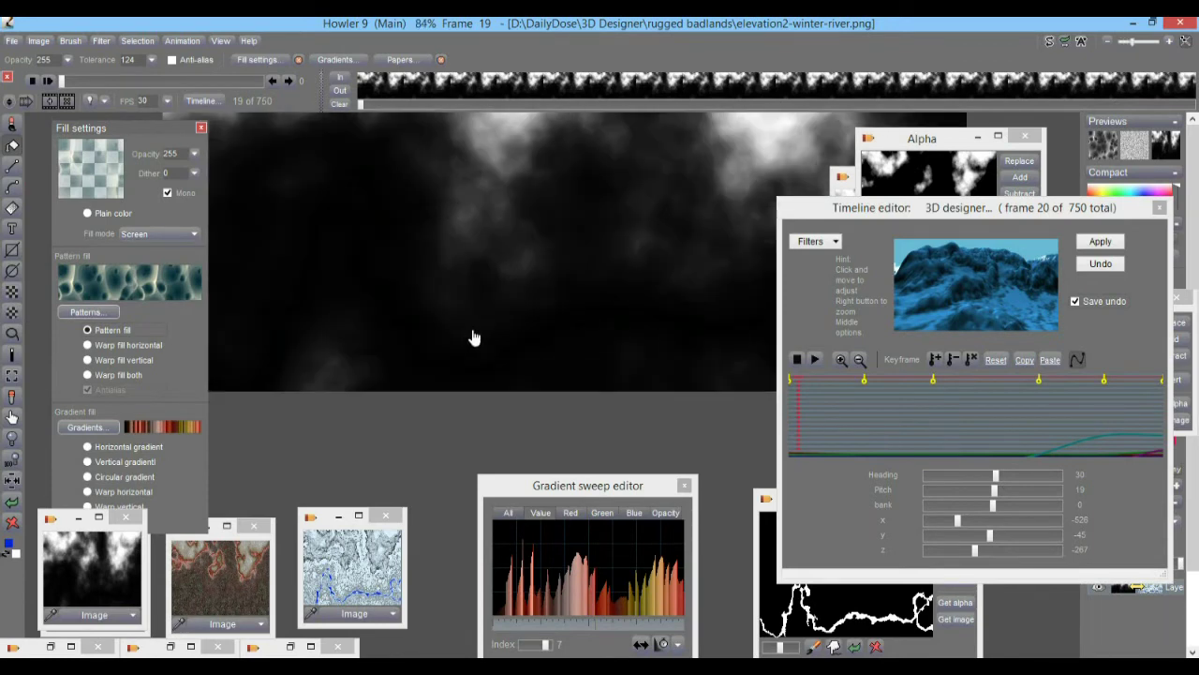
pyautogui.click(201, 128)
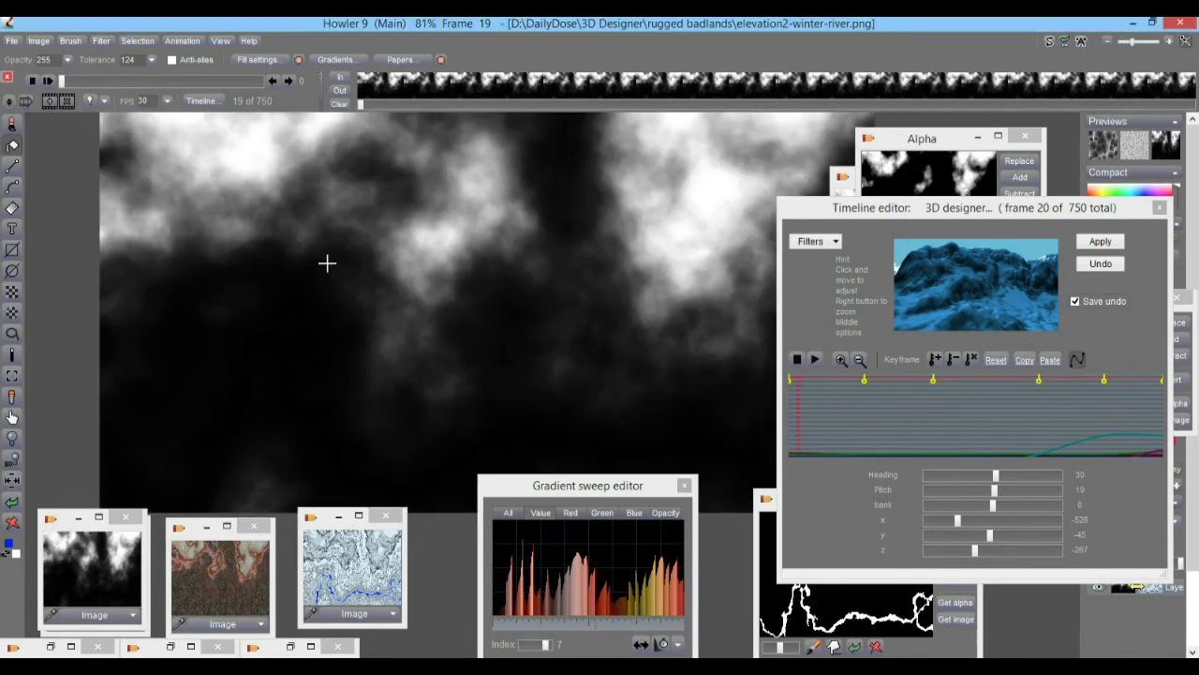
# Close the gradient sweep editor and rearrange the image windows, height map canvas and timeline editor to free up the workspace
pyautogui.click(684, 485)
pyautogui.moveTo(322, 531); pyautogui.dragTo(323, 555)
pyautogui.click(197, 548)
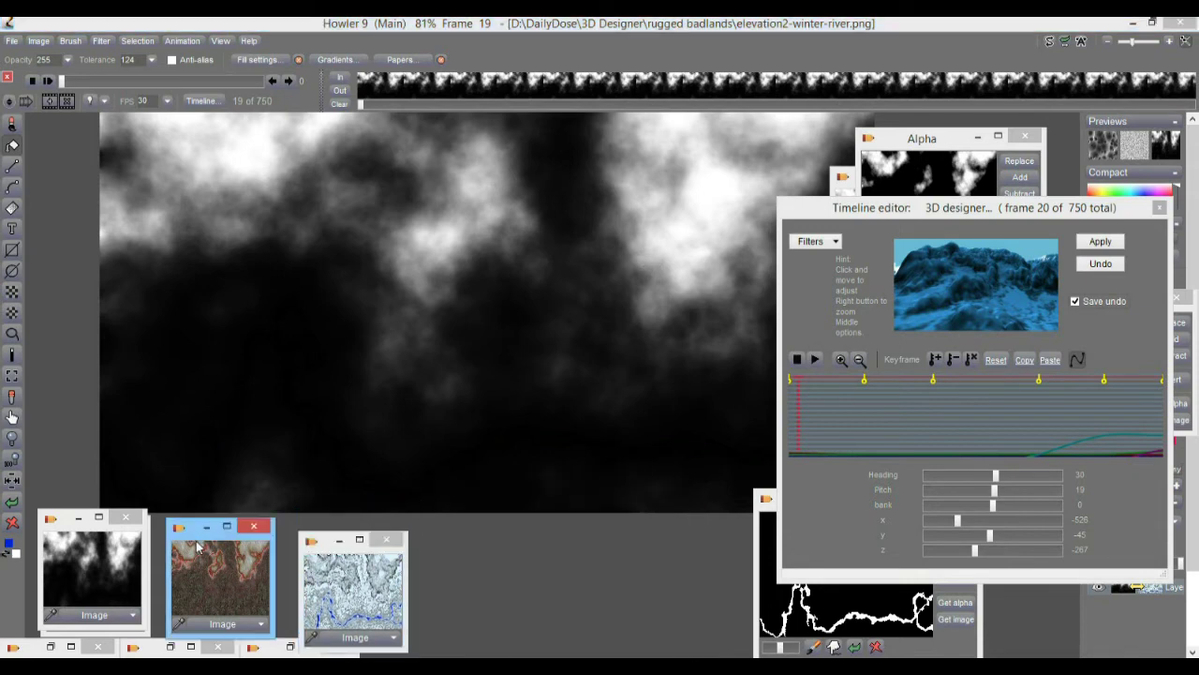
pyautogui.moveTo(197, 546); pyautogui.dragTo(192, 565)
pyautogui.moveTo(594, 223); pyautogui.dragTo(525, 265)
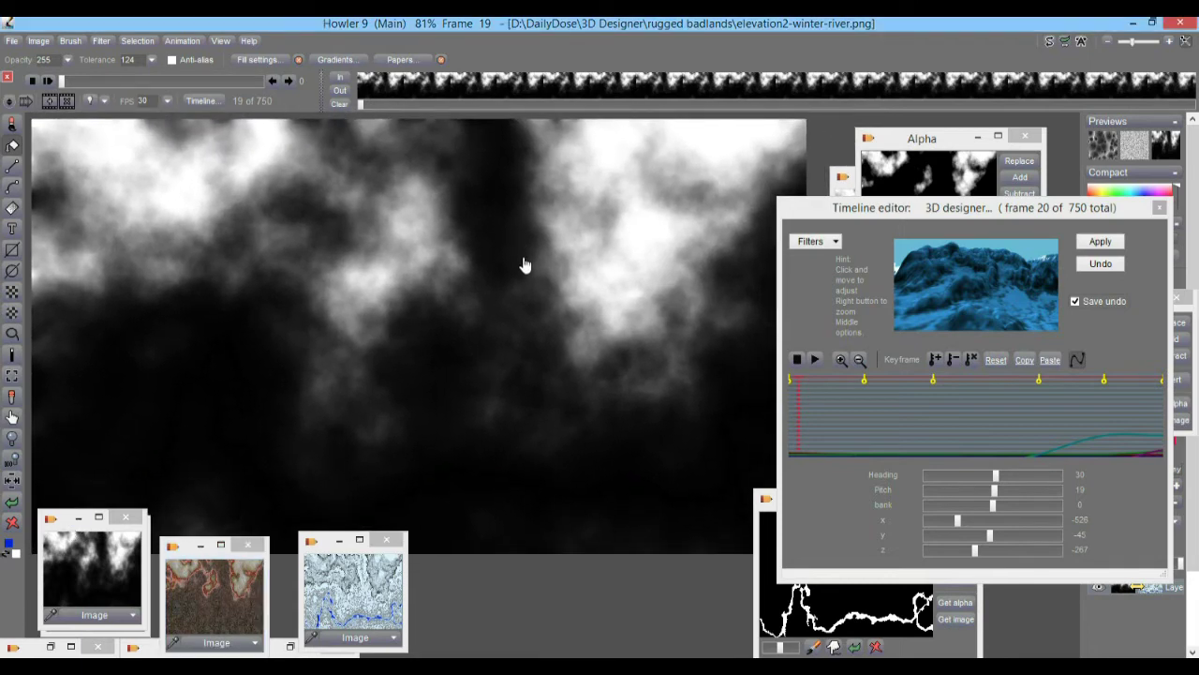
pyautogui.moveTo(823, 214); pyautogui.dragTo(857, 200)
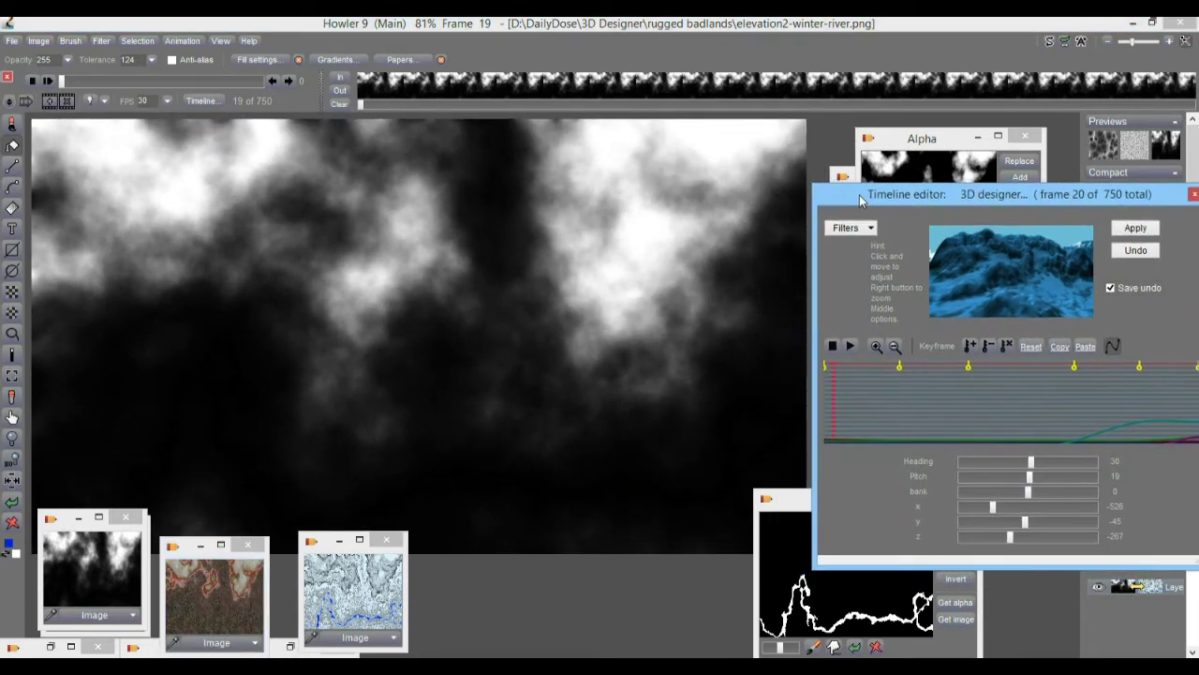
# Open the 3D Designer settings from the frame 20 preview and shift the terrain until the whole landscape is in view
pyautogui.middleClick(993, 258)
pyautogui.moveTo(477, 114); pyautogui.dragTo(871, 131)
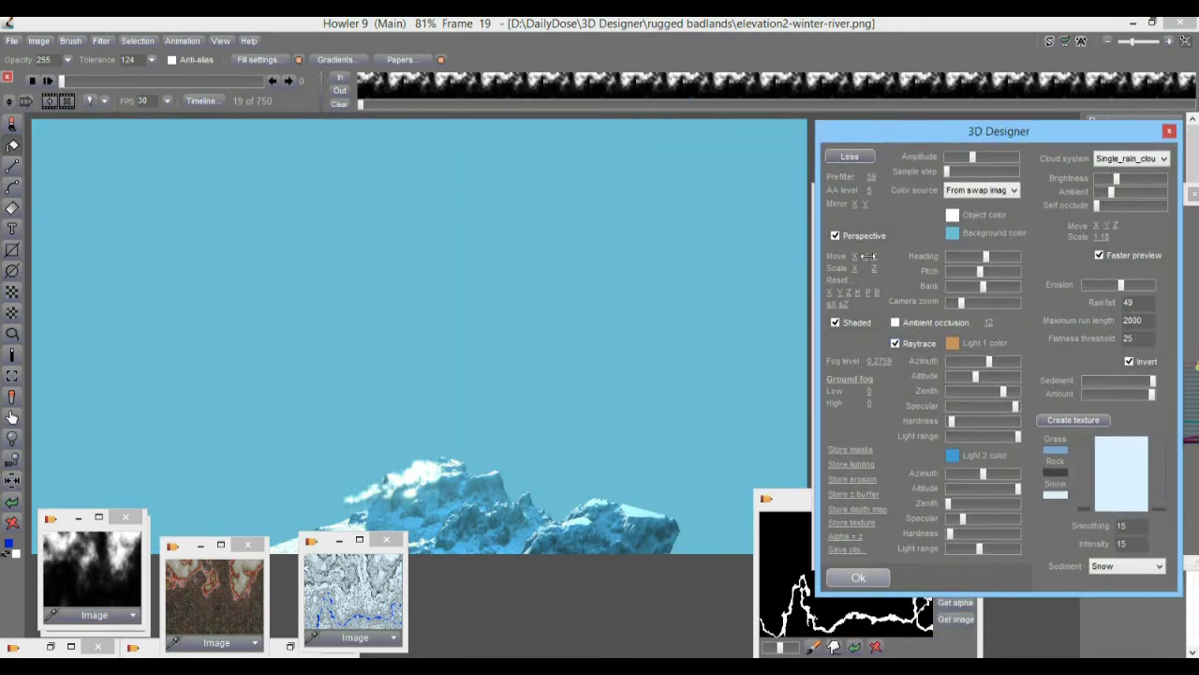
pyautogui.moveTo(900, 256); pyautogui.dragTo(241, 306)
pyautogui.moveTo(875, 258); pyautogui.dragTo(381, 306)
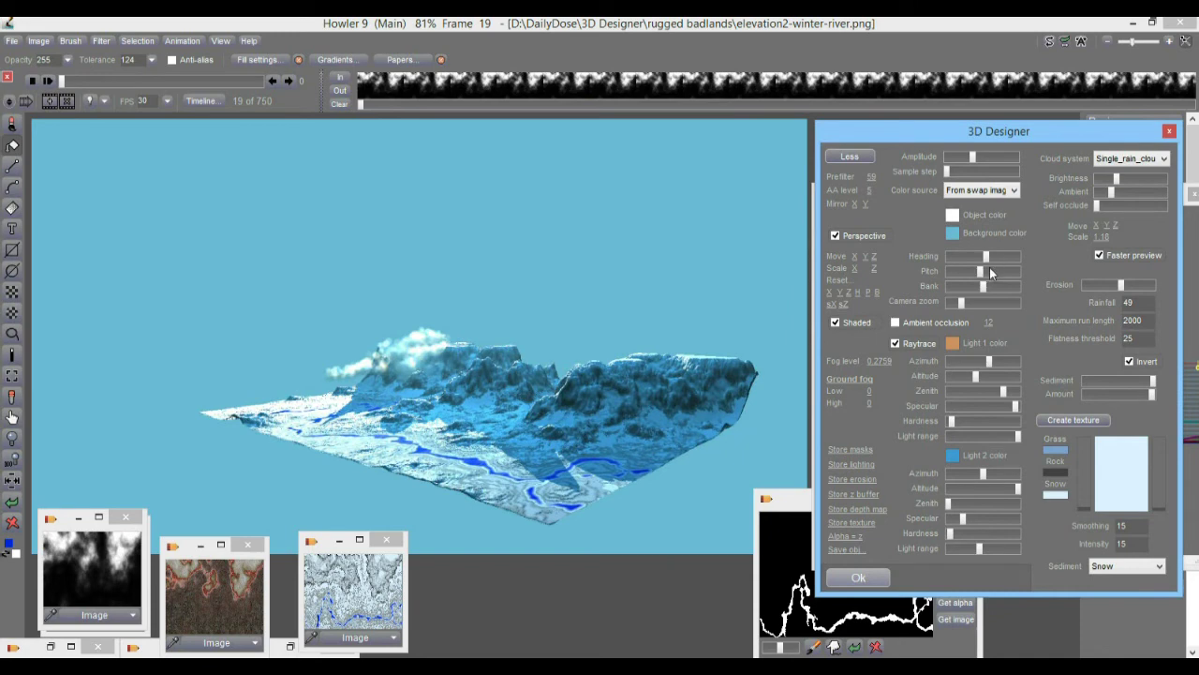
# Steepen the pitch, turn the heading to face the terrain squarely, reduce the camera zoom slightly and move in closer along Z
pyautogui.click(989, 270)
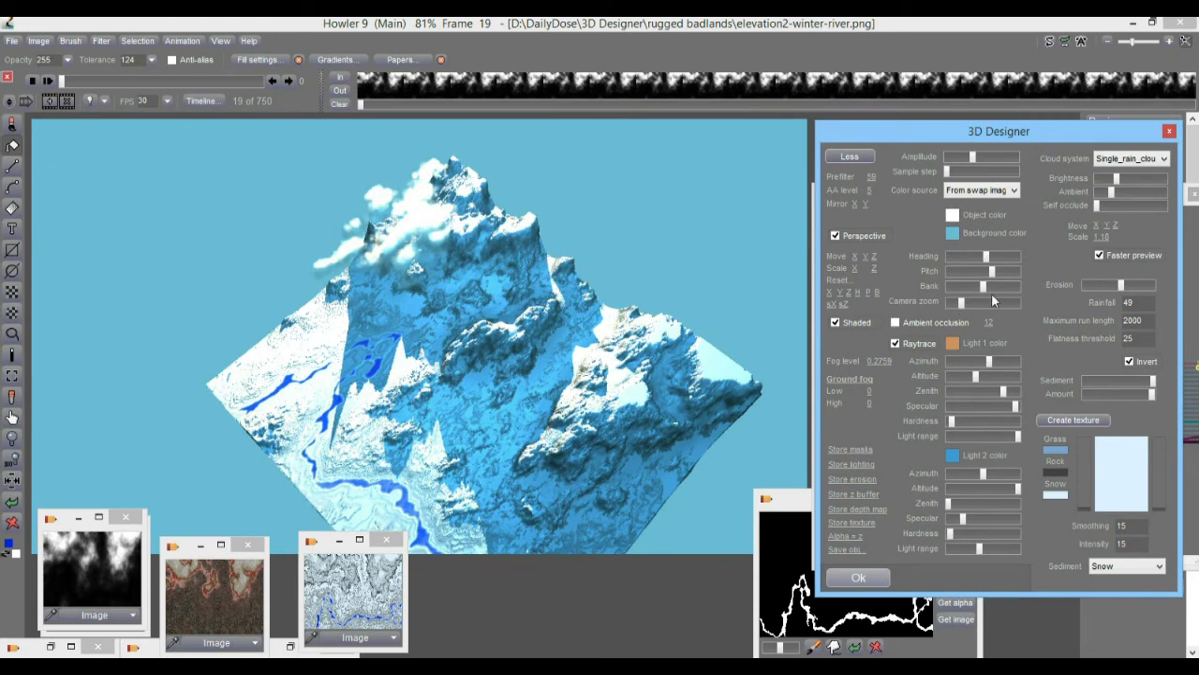
pyautogui.moveTo(983, 256); pyautogui.dragTo(976, 256)
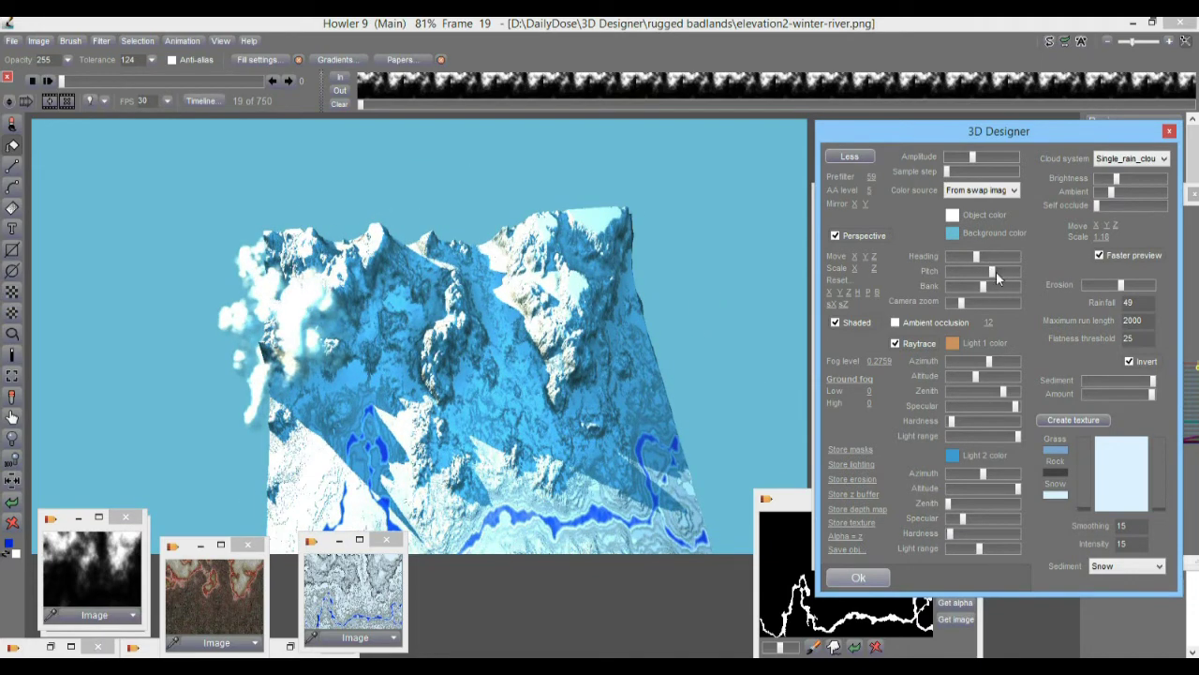
pyautogui.moveTo(995, 271); pyautogui.dragTo(999, 273)
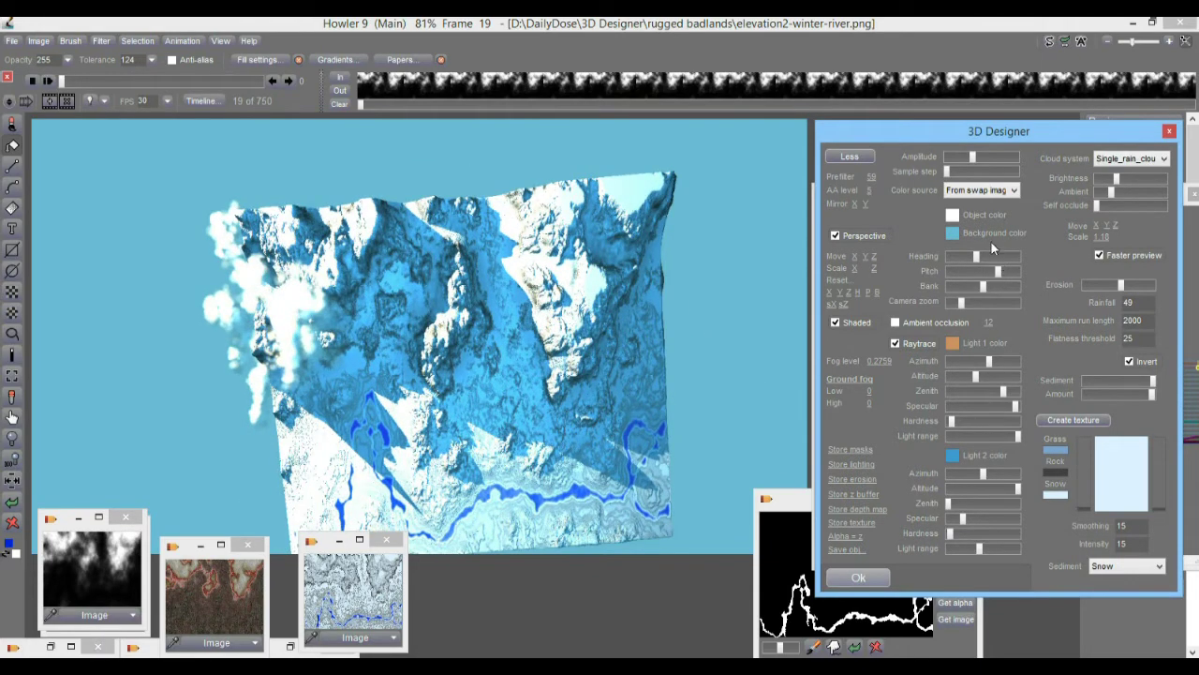
pyautogui.moveTo(965, 301)
pyautogui.mouseDown()
pyautogui.moveTo(1001, 302)
pyautogui.moveTo(940, 302)
pyautogui.moveTo(955, 307)
pyautogui.mouseUp()
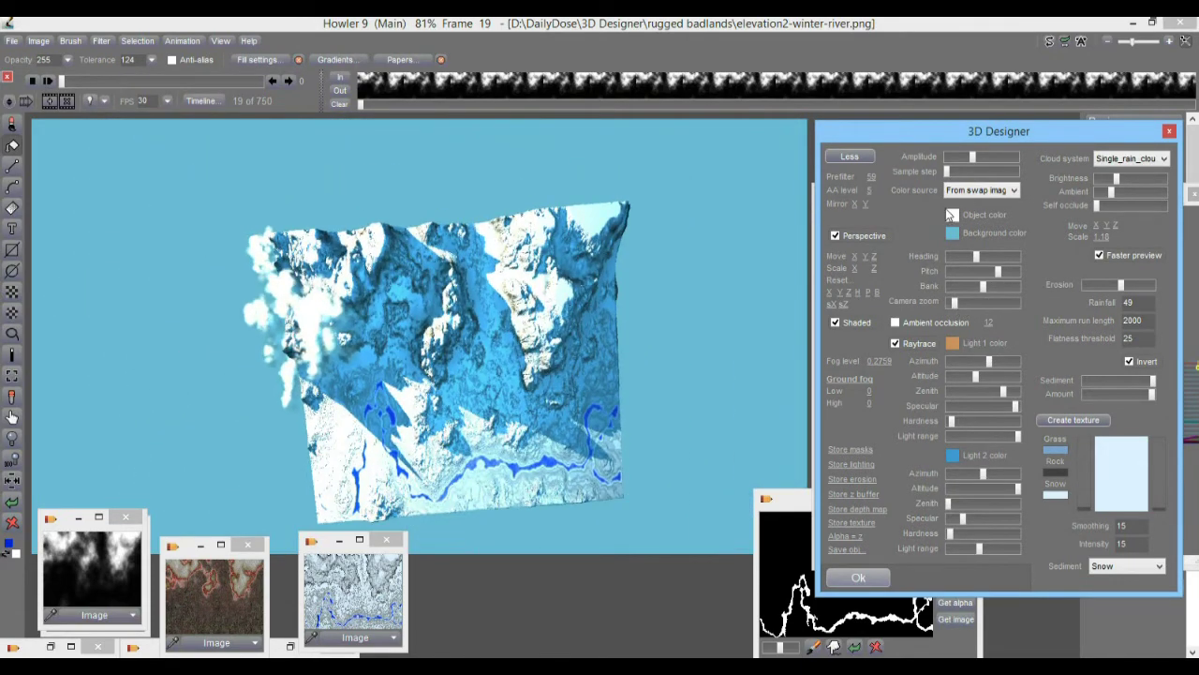
pyautogui.moveTo(877, 258); pyautogui.dragTo(579, 379)
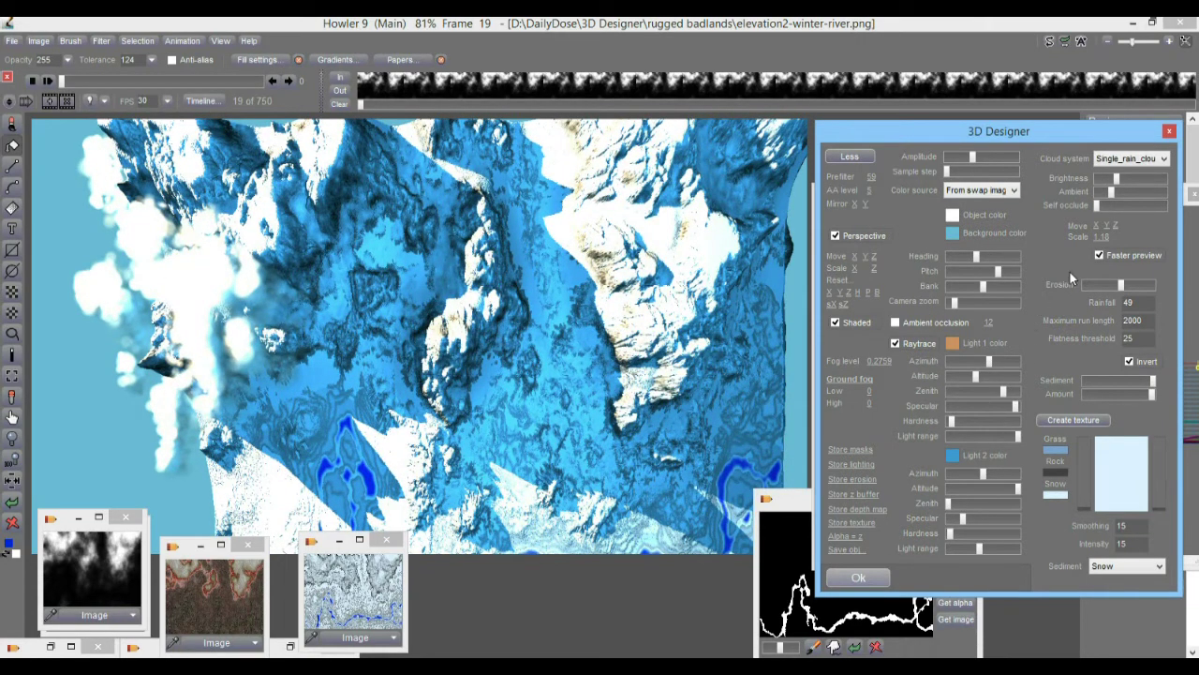
# Lower the cloud brightness and ambient values, and set the cloud system to None
pyautogui.moveTo(1115, 178); pyautogui.dragTo(1105, 191)
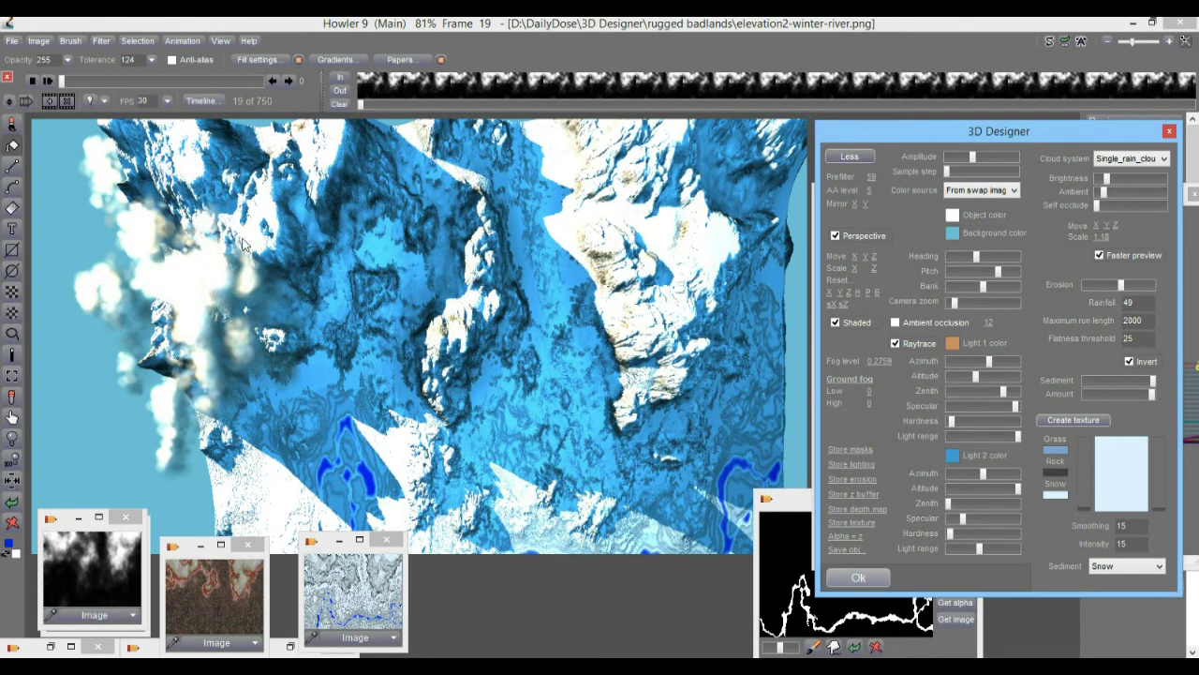
pyautogui.click(1127, 159)
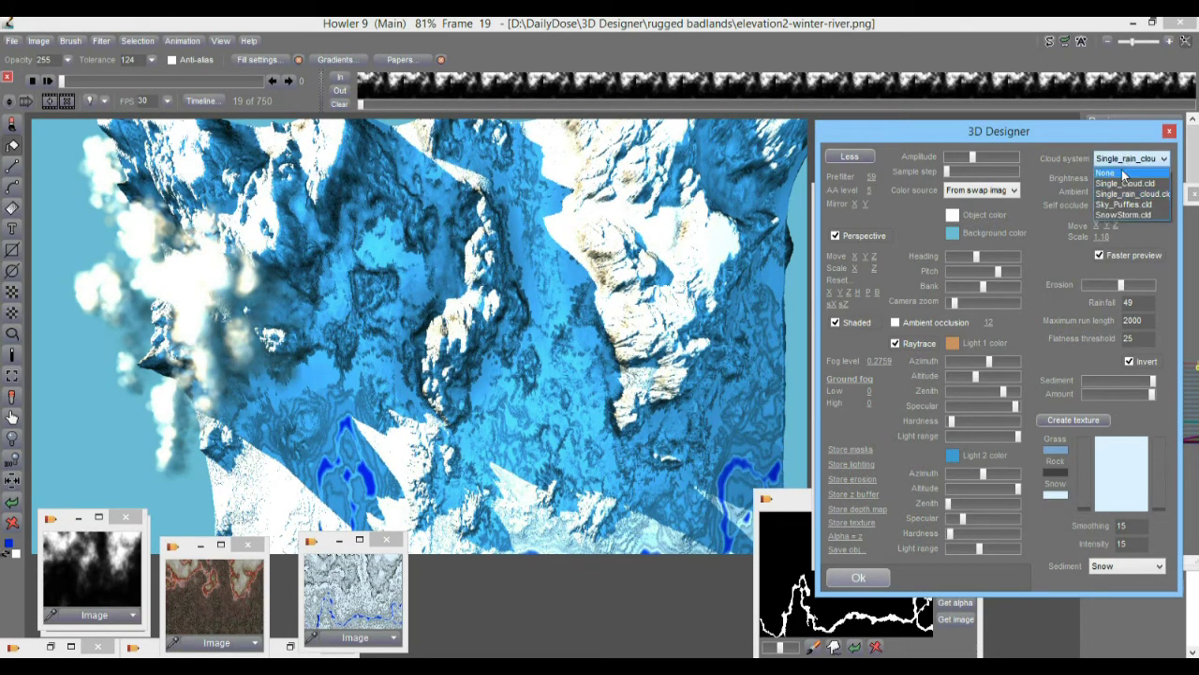
pyautogui.click(1124, 195)
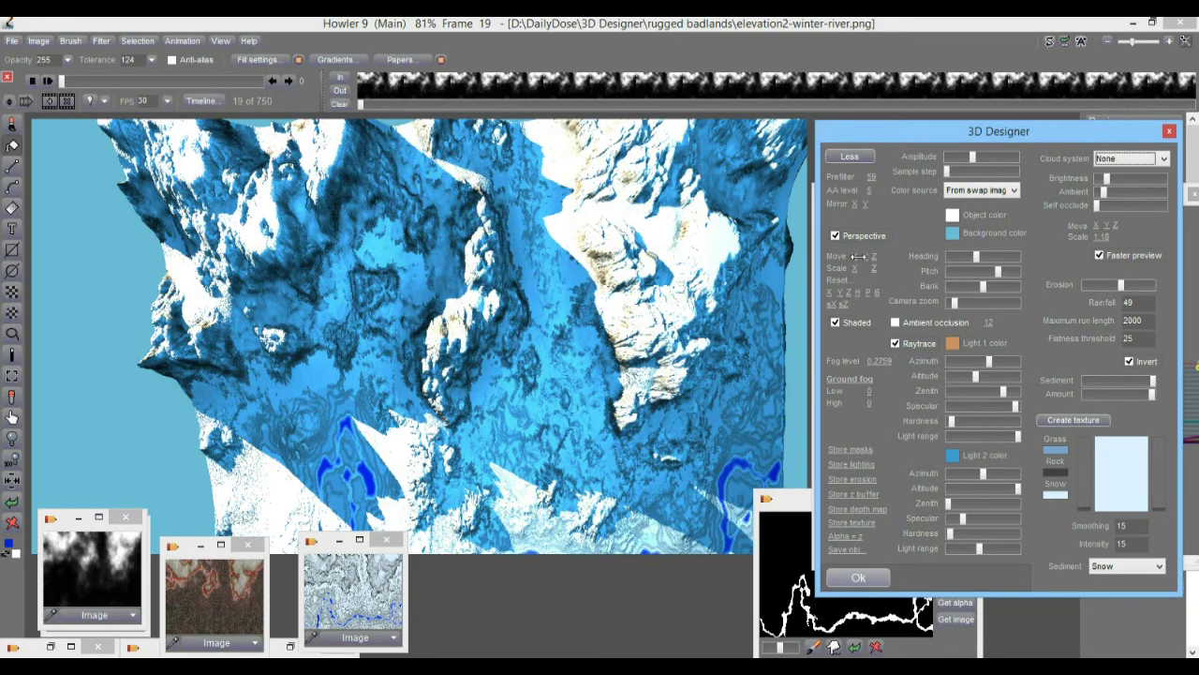
# Raise the terrain amplitude slightly and set the prefilter to 77 while checking the mountains and river valley up close
pyautogui.moveTo(858, 256); pyautogui.dragTo(881, 274)
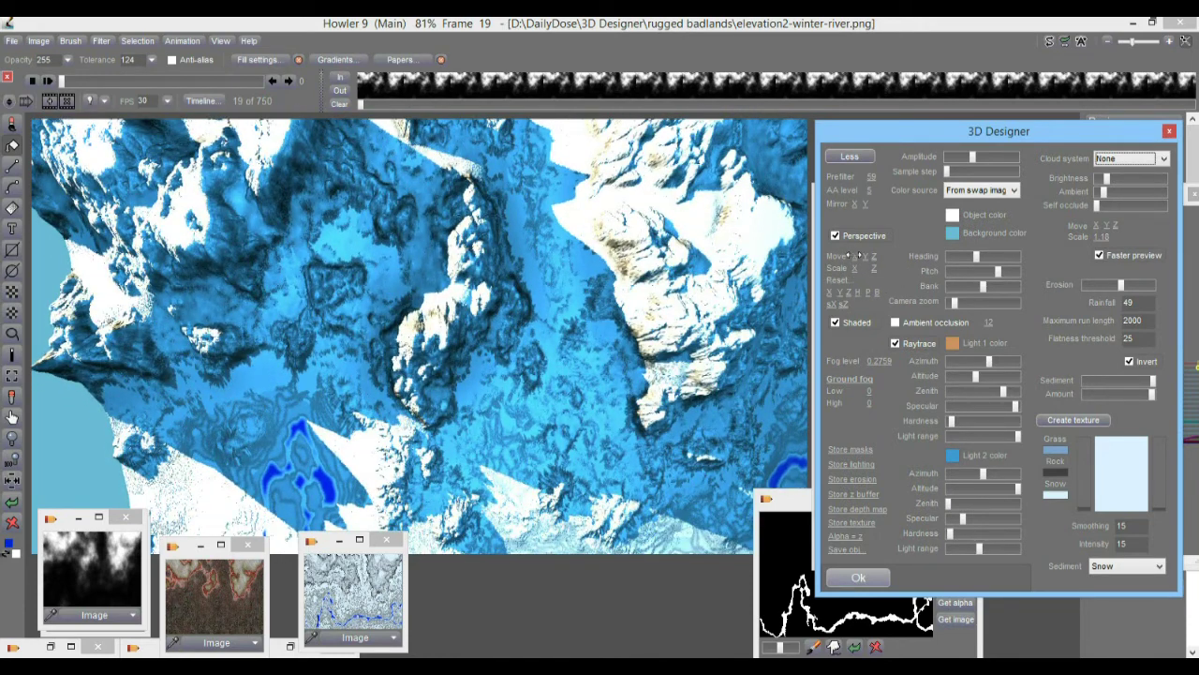
pyautogui.moveTo(876, 258); pyautogui.dragTo(632, 329)
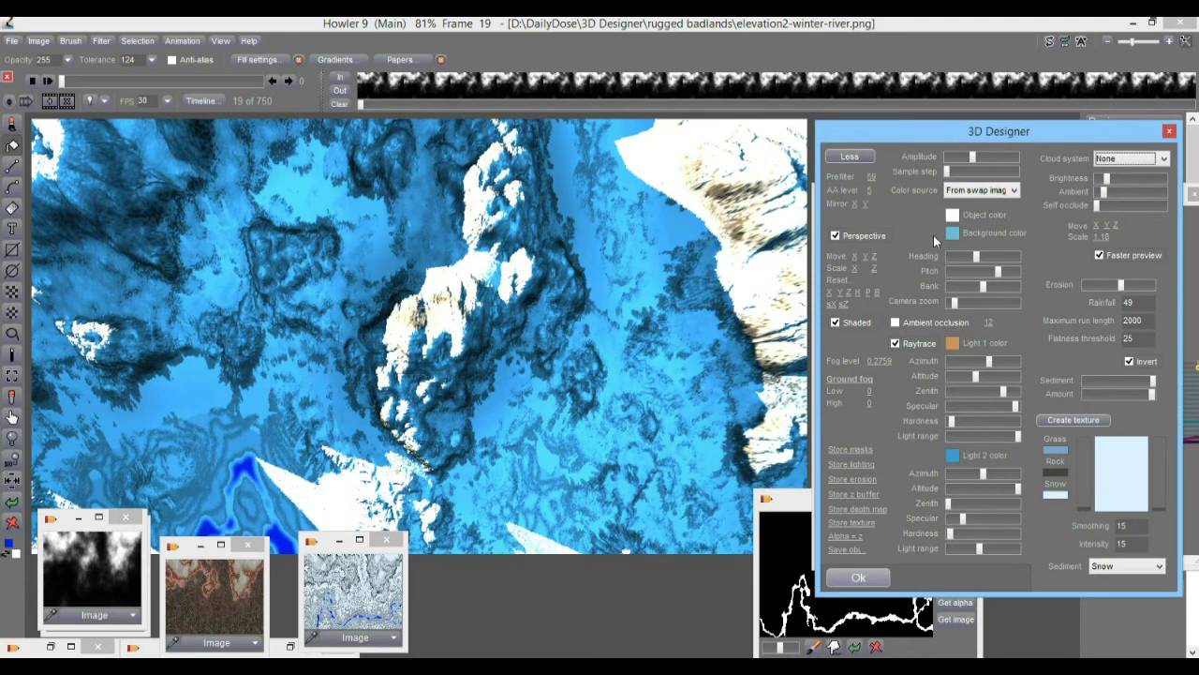
pyautogui.moveTo(972, 156)
pyautogui.mouseDown()
pyautogui.moveTo(932, 165)
pyautogui.moveTo(981, 166)
pyautogui.mouseUp()
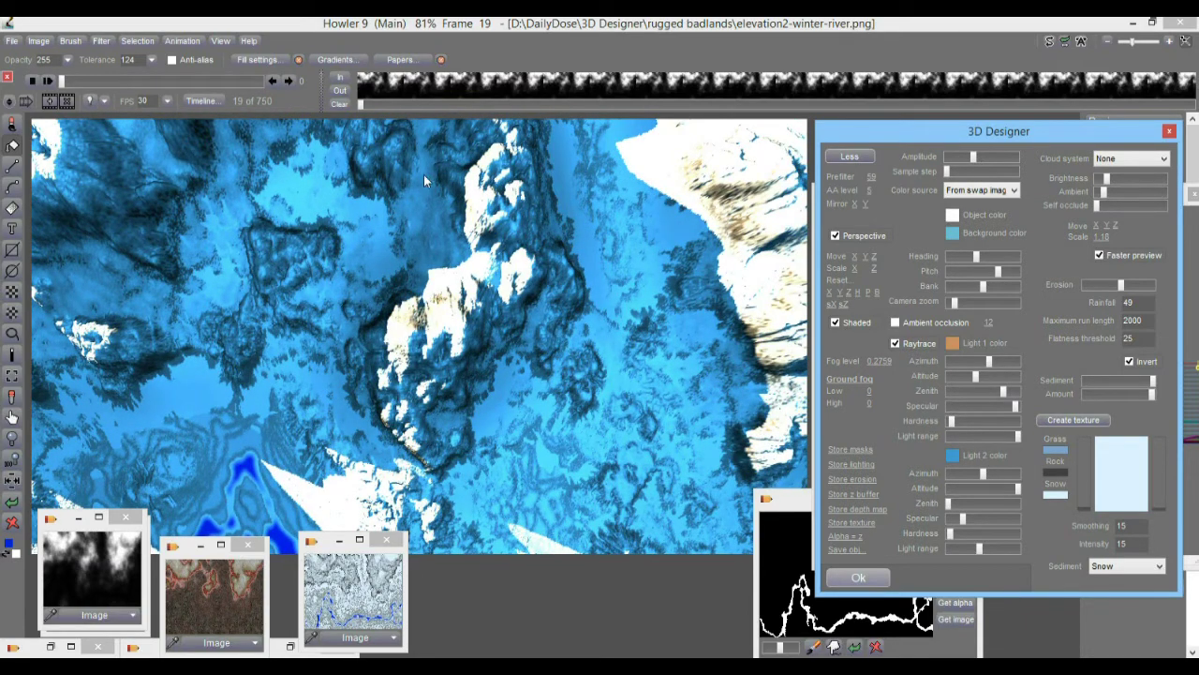
pyautogui.moveTo(869, 255); pyautogui.dragTo(435, 251)
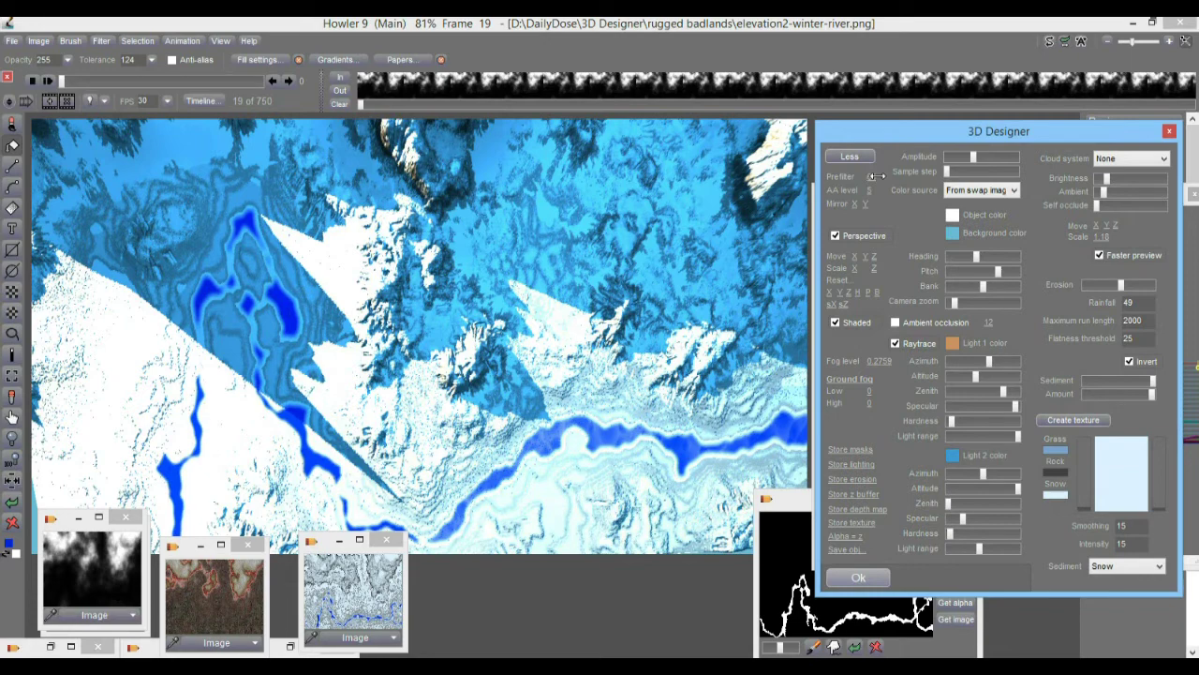
pyautogui.moveTo(877, 176); pyautogui.dragTo(911, 180)
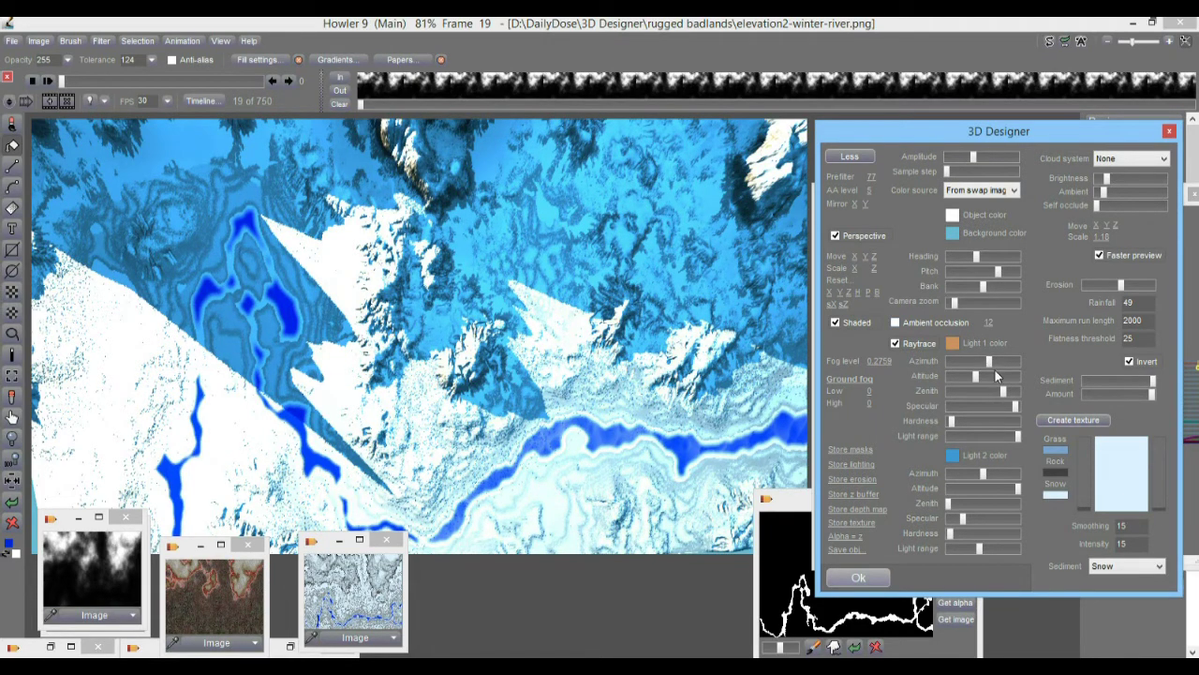
# Adjust Light 1 by raising the azimuth slightly, lowering the altitude, raising the zenith a little and slightly reducing specular and light range
pyautogui.moveTo(991, 372)
pyautogui.mouseDown()
pyautogui.moveTo(1000, 377)
pyautogui.moveTo(990, 372)
pyautogui.mouseUp()
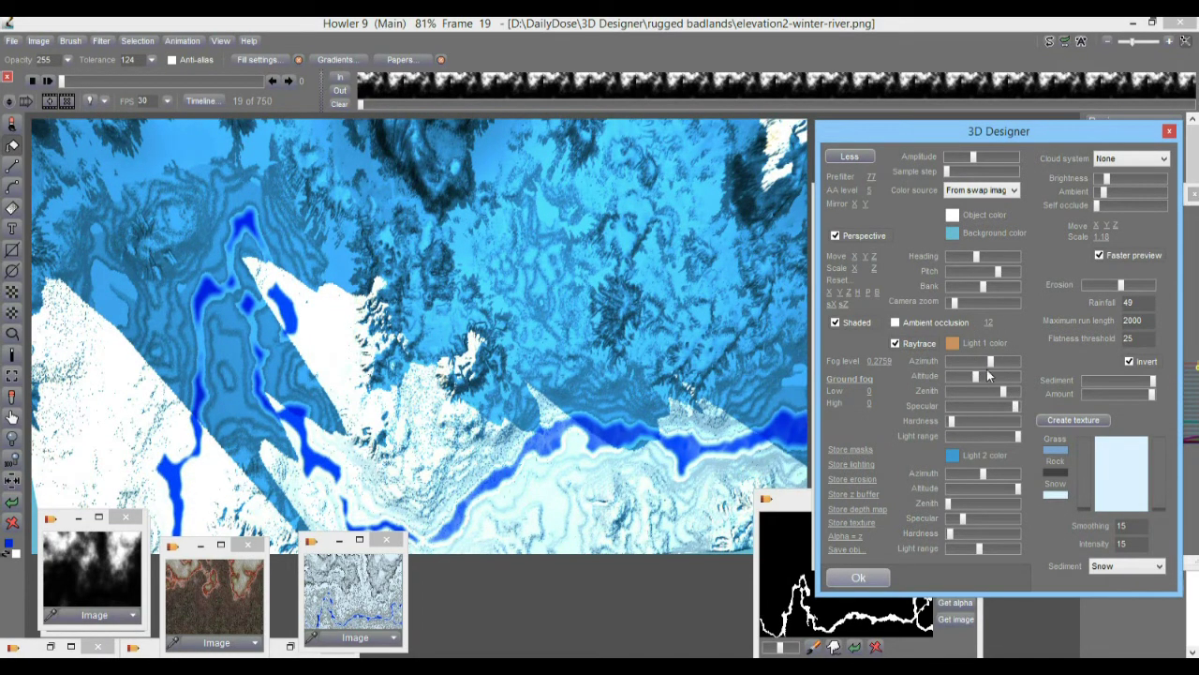
pyautogui.moveTo(972, 377); pyautogui.dragTo(1018, 394)
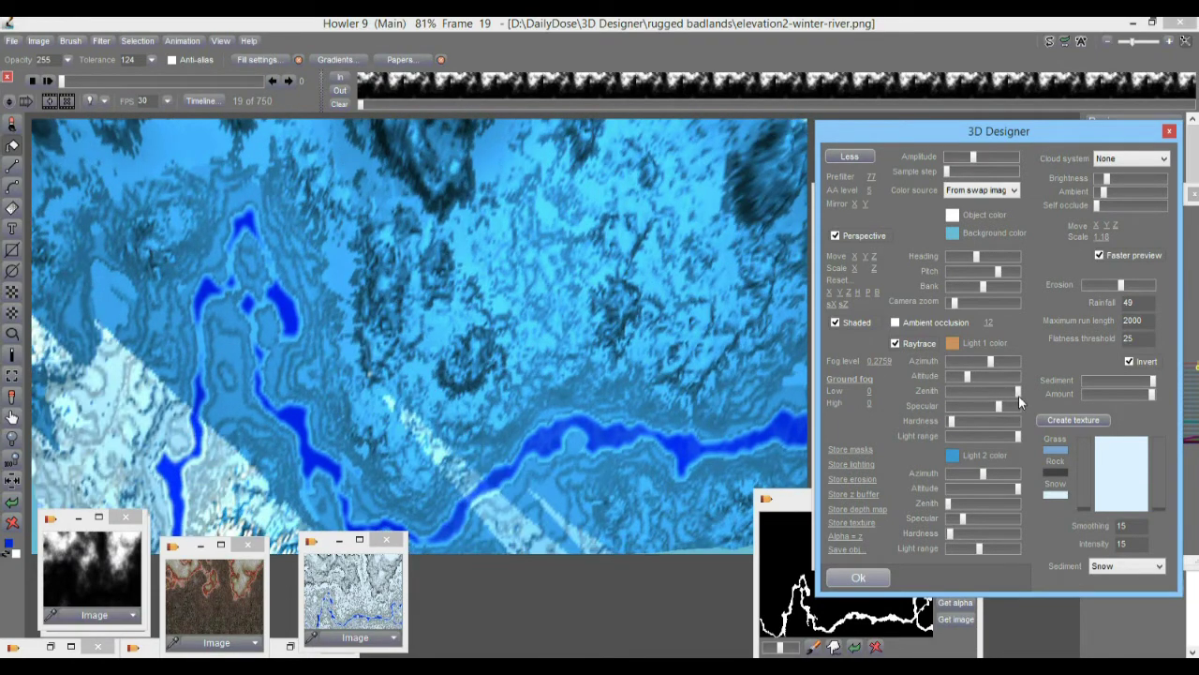
pyautogui.moveTo(1011, 437); pyautogui.dragTo(1006, 437)
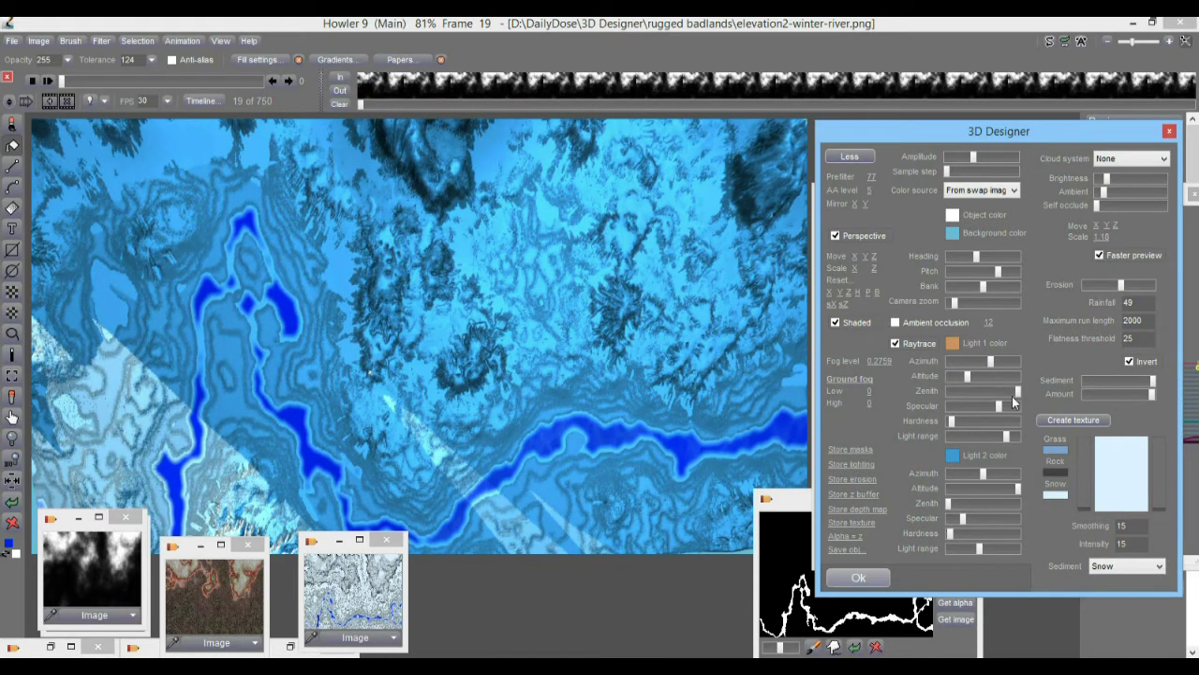
pyautogui.moveTo(1006, 409); pyautogui.dragTo(1012, 434)
pyautogui.moveTo(1017, 391); pyautogui.dragTo(1012, 398)
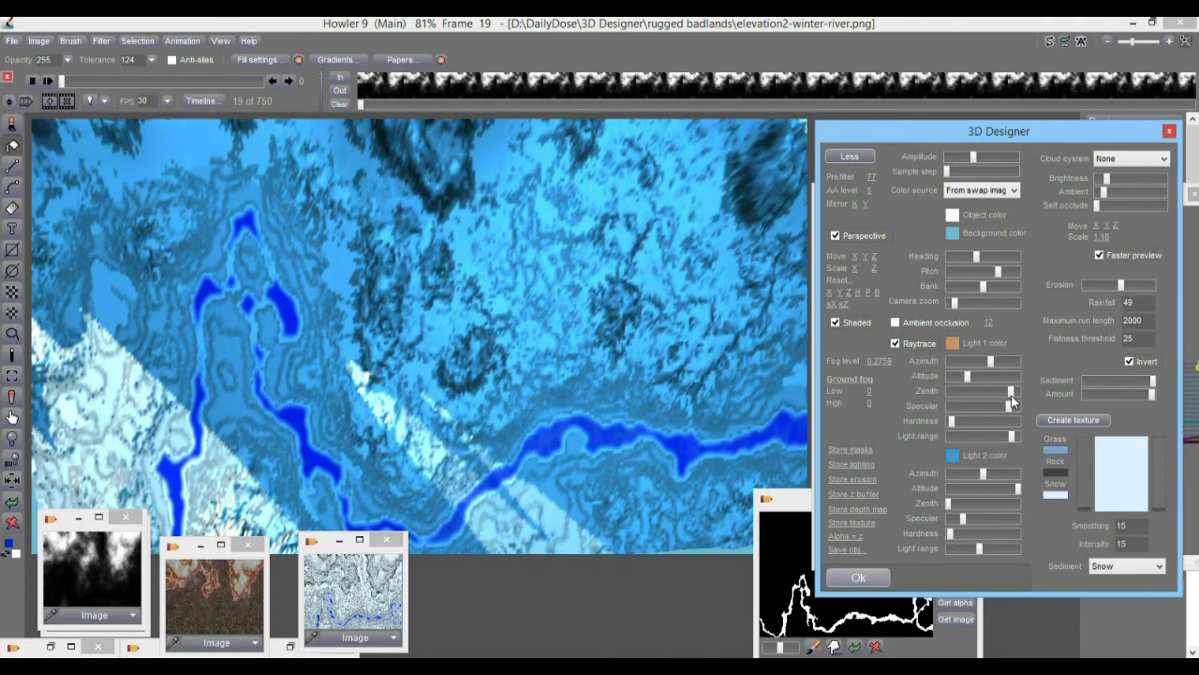
# Set the raytraced shadows to Soft
pyautogui.click(913, 346)
pyautogui.click(913, 346)
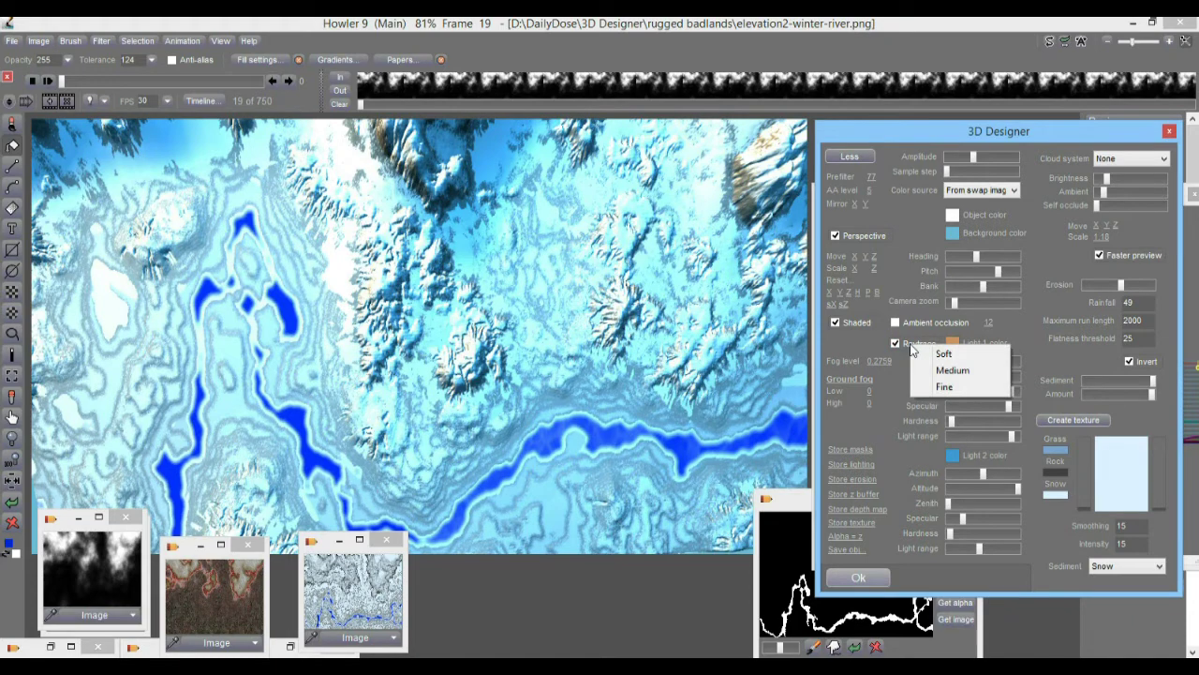
pyautogui.click(946, 360)
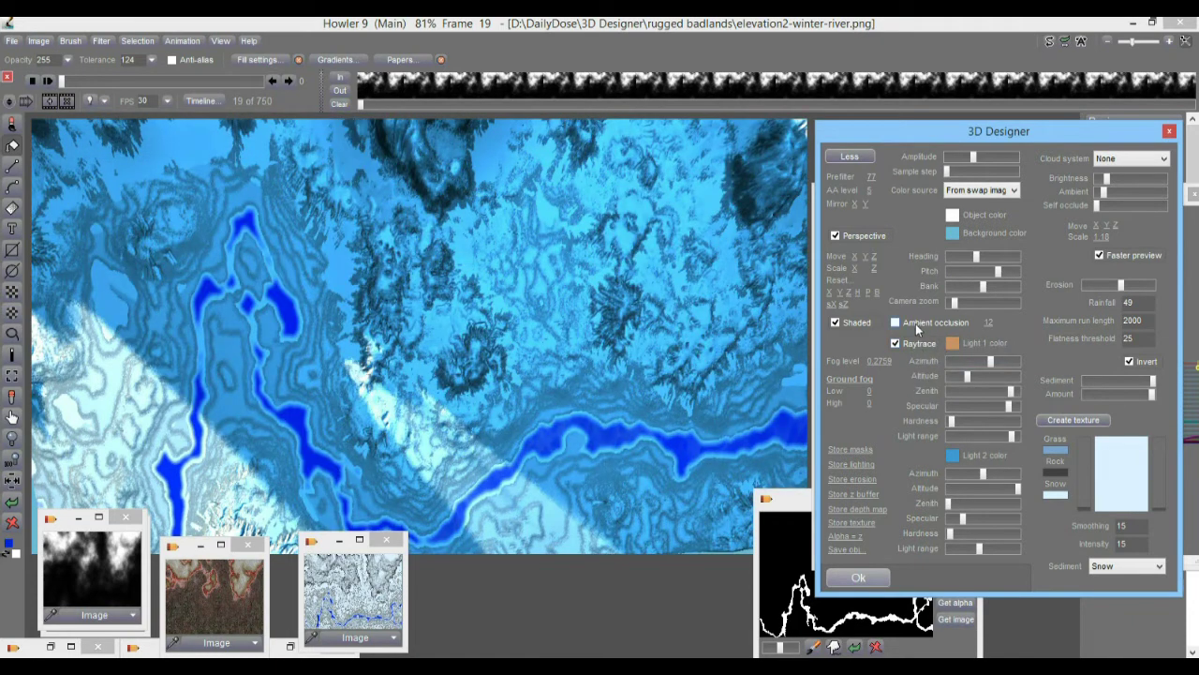
# Enable ambient occlusion in Add mode and reduce the light range of Light 2 to darken the shaded terrain
pyautogui.click(917, 325)
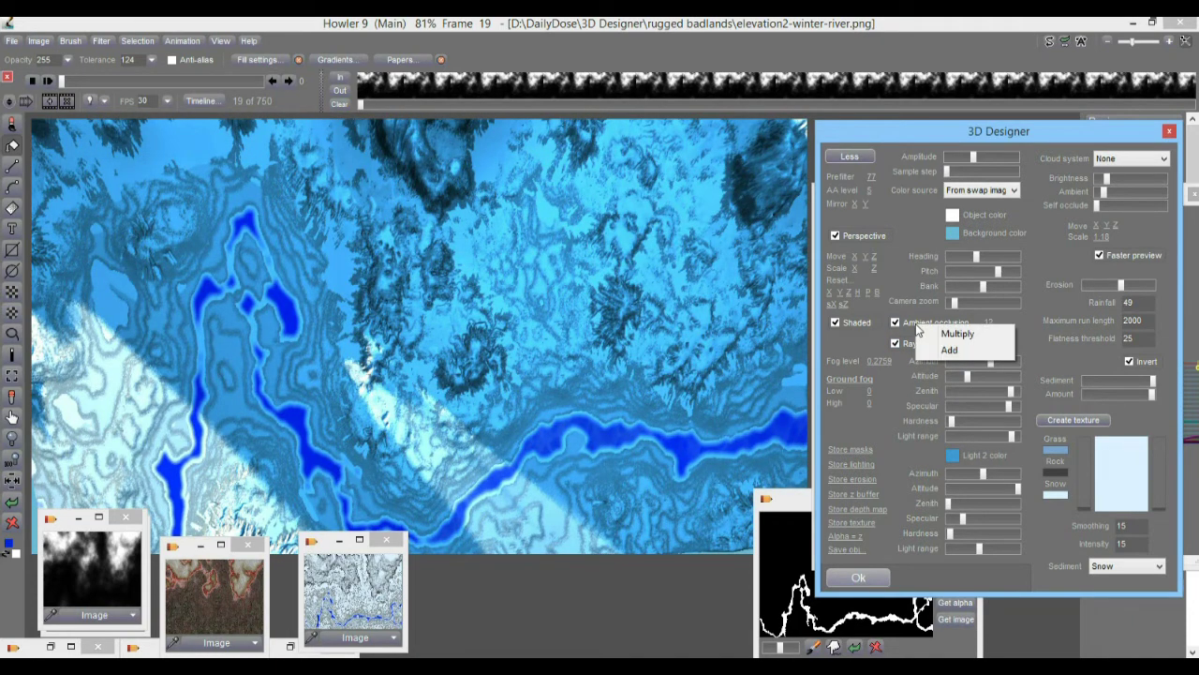
pyautogui.click(961, 349)
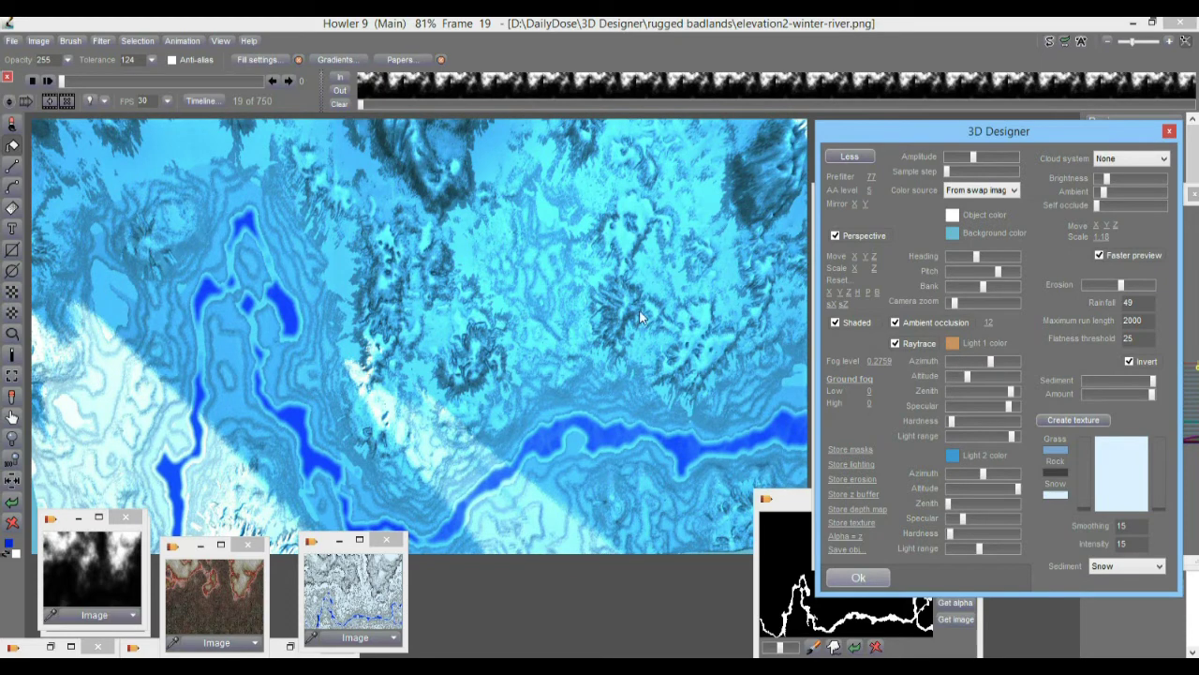
pyautogui.moveTo(973, 549); pyautogui.dragTo(969, 550)
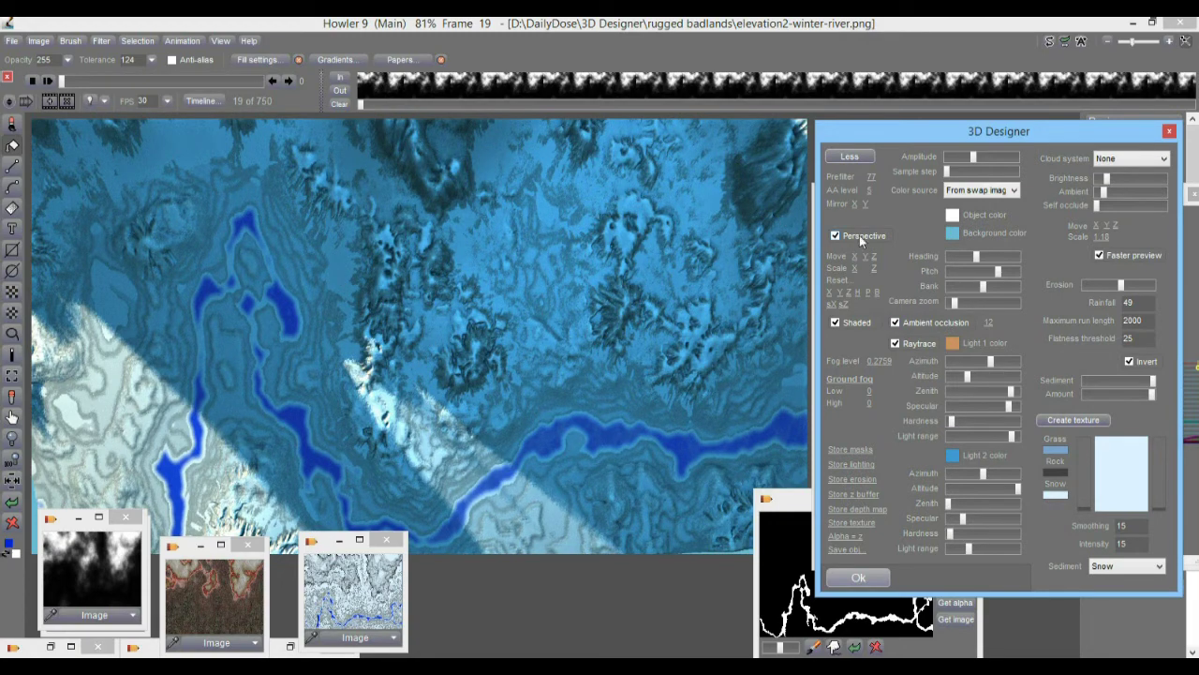
# Raise the erosion to near maximum, slightly lower the sediment and amount values, inspect the river valley and accept the 3D Designer settings
pyautogui.click(1150, 285)
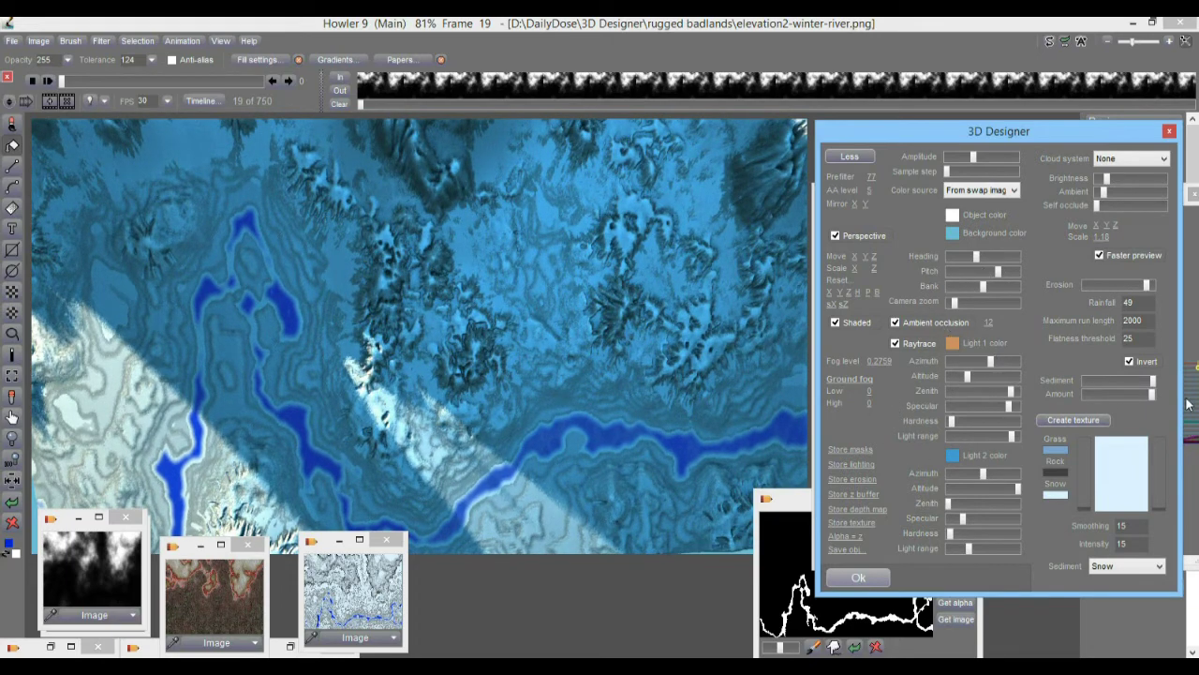
pyautogui.moveTo(1151, 386)
pyautogui.mouseDown()
pyautogui.moveTo(1120, 390)
pyautogui.moveTo(1151, 382)
pyautogui.moveTo(1148, 394)
pyautogui.mouseUp()
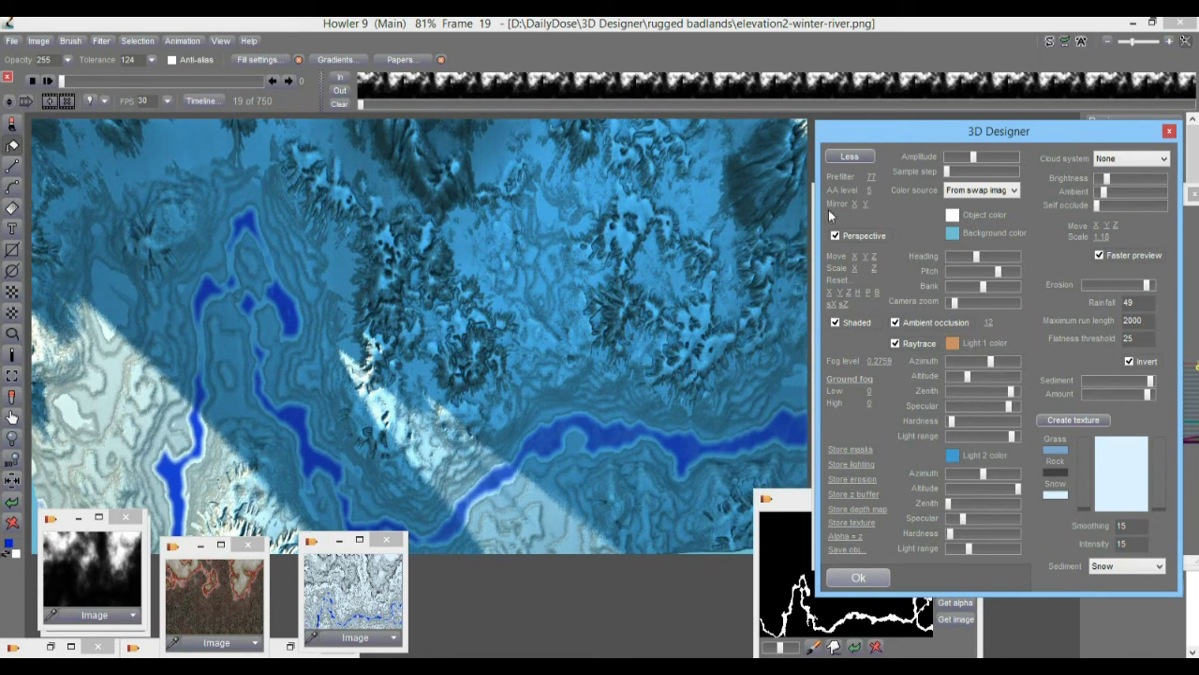
pyautogui.moveTo(861, 259); pyautogui.dragTo(848, 353)
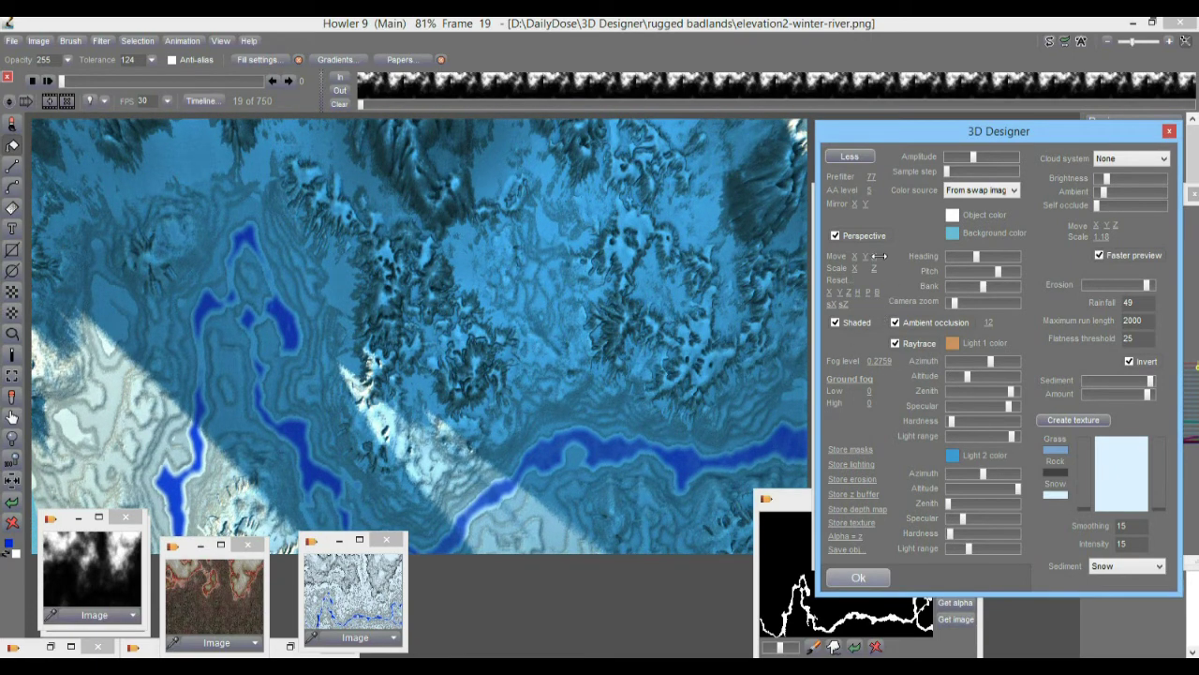
pyautogui.moveTo(877, 256); pyautogui.dragTo(604, 309)
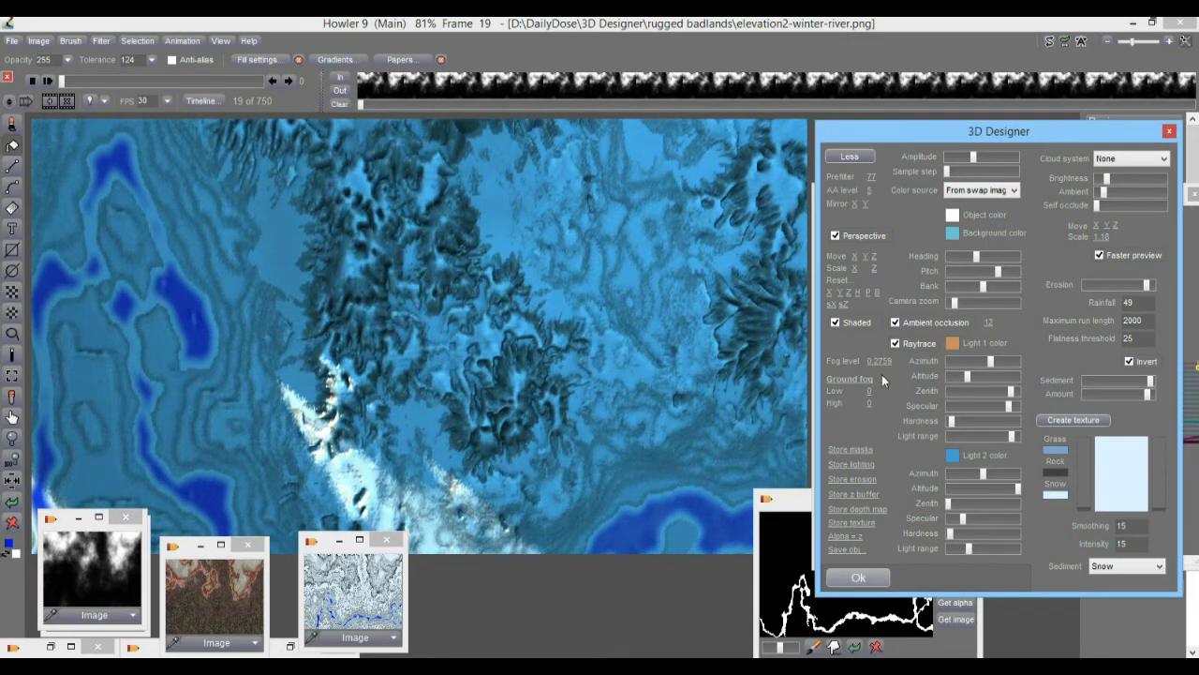
pyautogui.moveTo(866, 255); pyautogui.dragTo(693, 240)
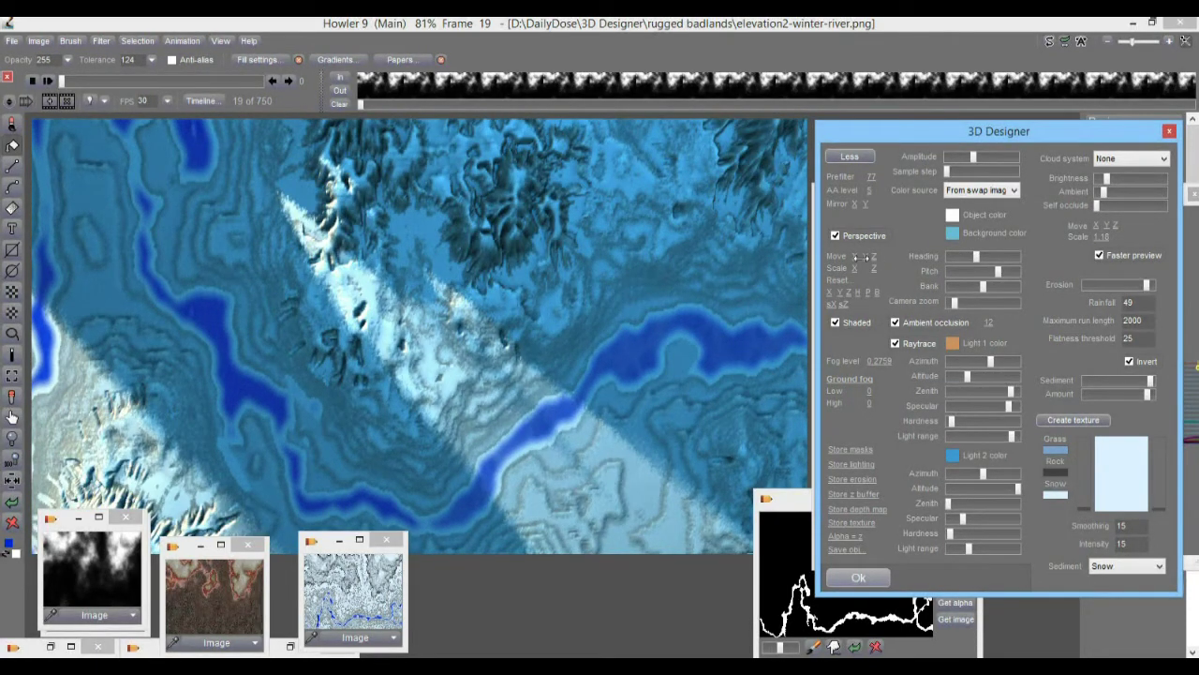
pyautogui.moveTo(867, 255); pyautogui.dragTo(38, 272)
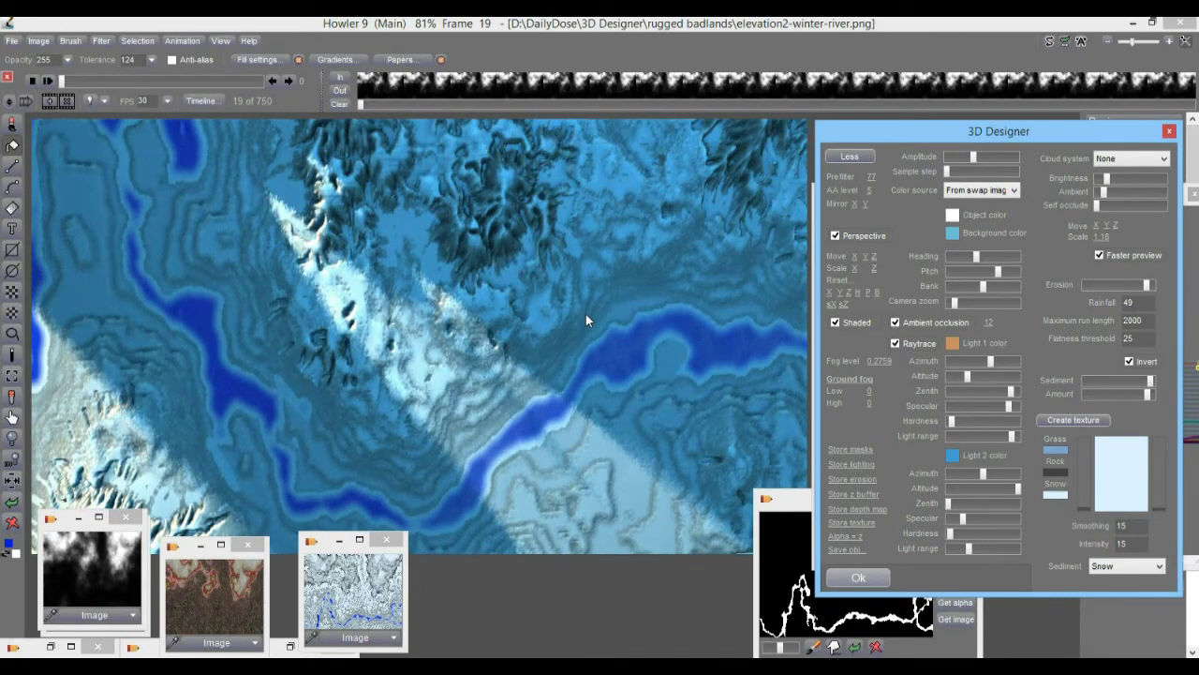
pyautogui.click(868, 576)
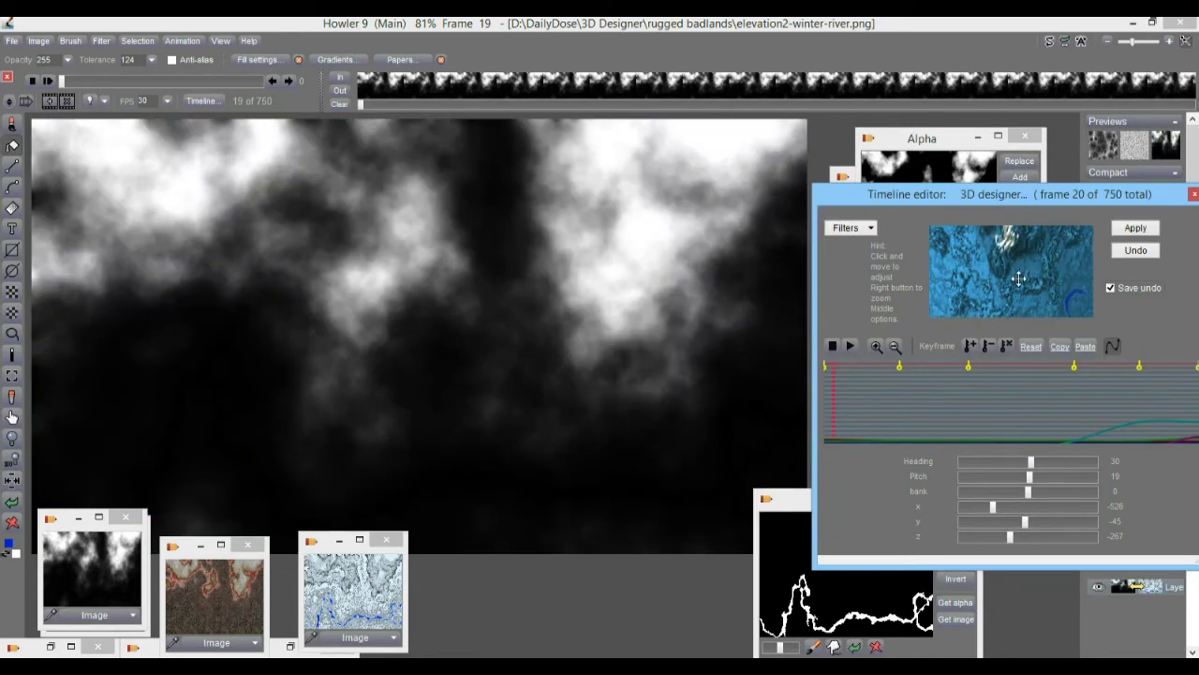
# Reposition the starting camera over the river by setting y to about -389 and heading to 31
pyautogui.moveTo(1025, 521); pyautogui.dragTo(996, 537)
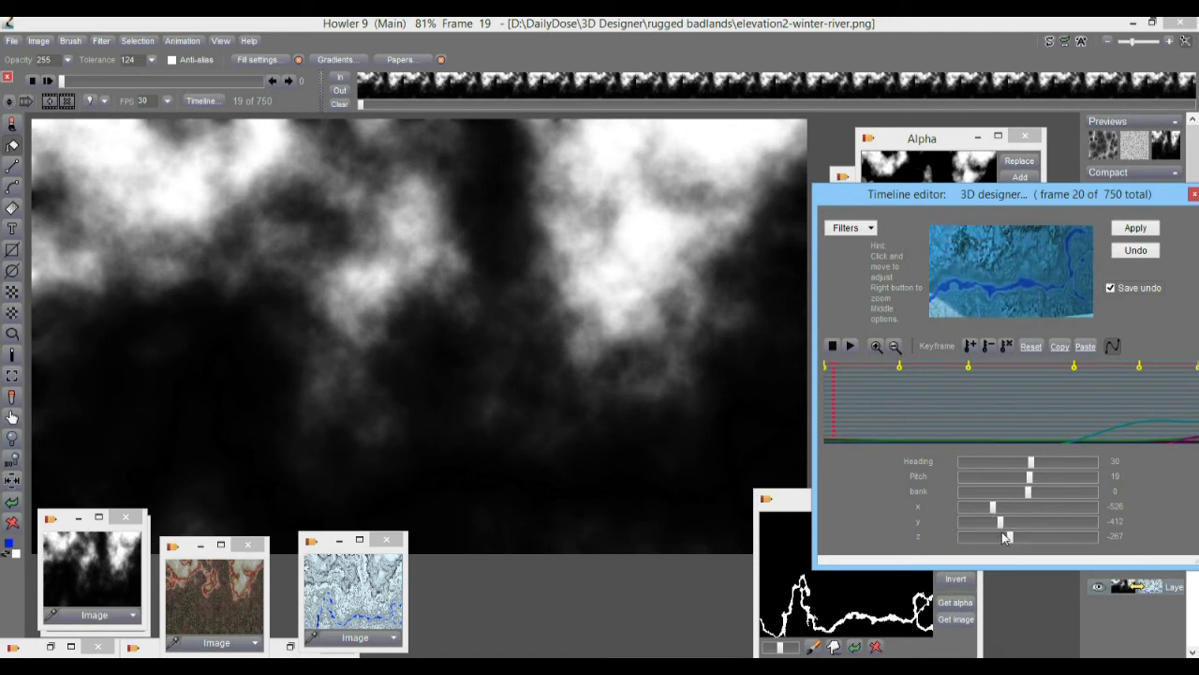
pyautogui.click(1001, 522)
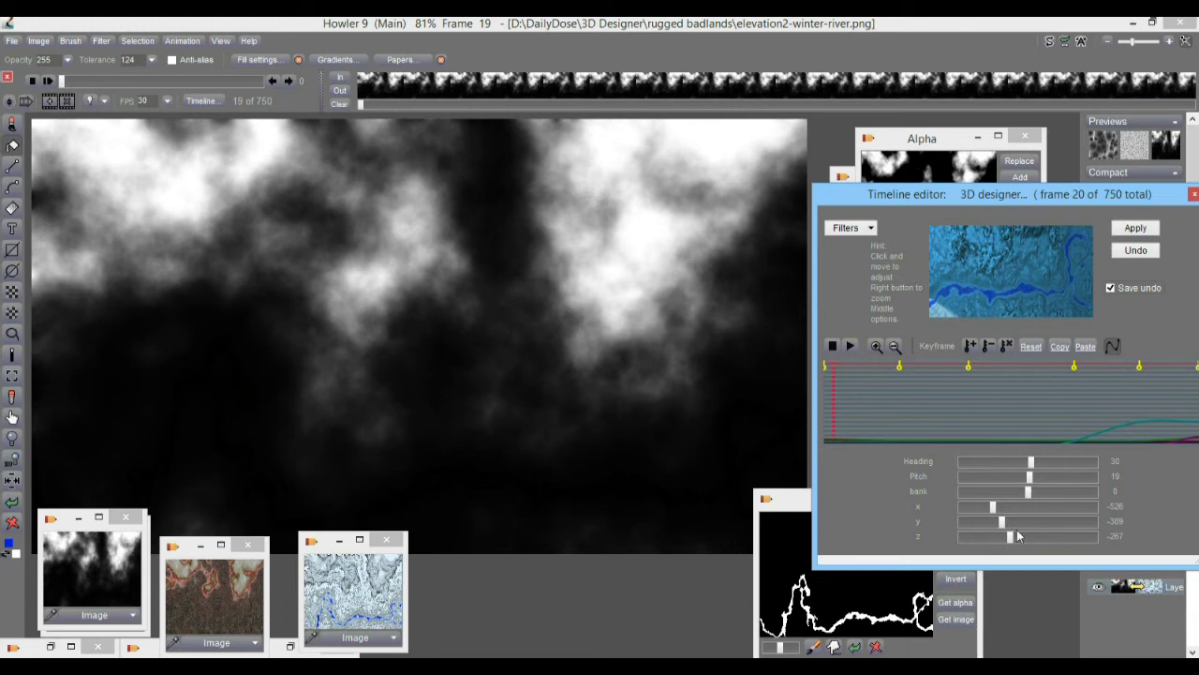
pyautogui.click(1034, 466)
pyautogui.click(1032, 468)
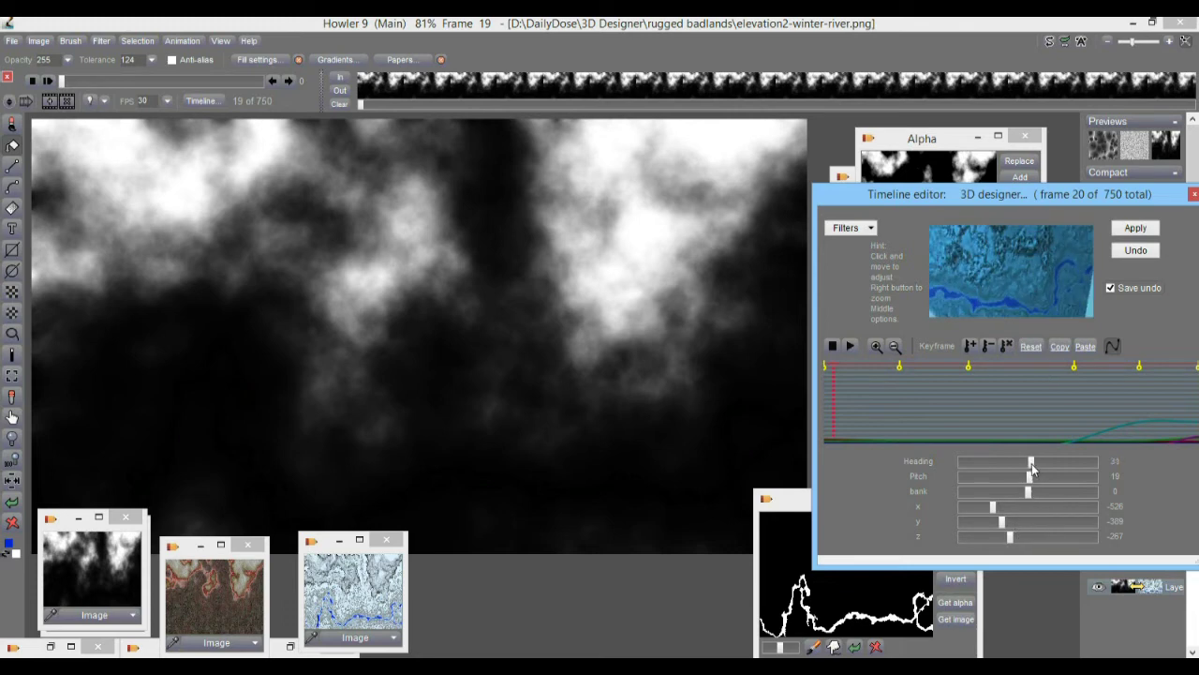
pyautogui.moveTo(1010, 260); pyautogui.dragTo(1011, 263)
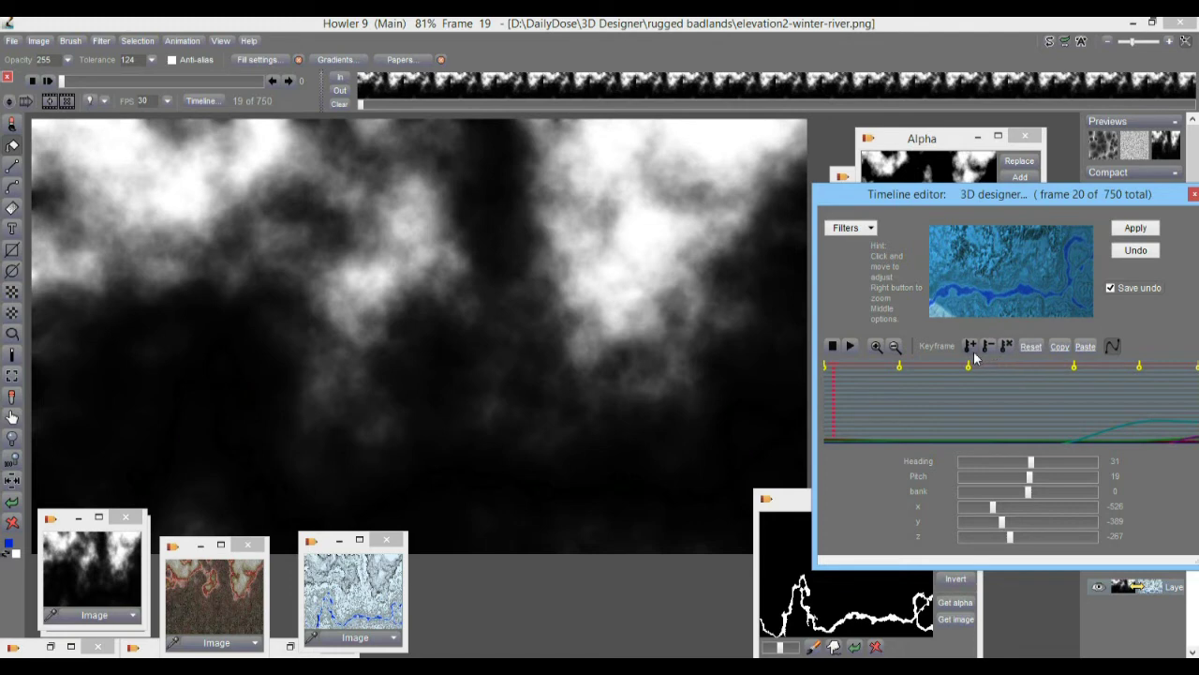
# Clear all existing keyframes and add a keyframe for the current camera view at frame 1
pyautogui.click(1006, 346)
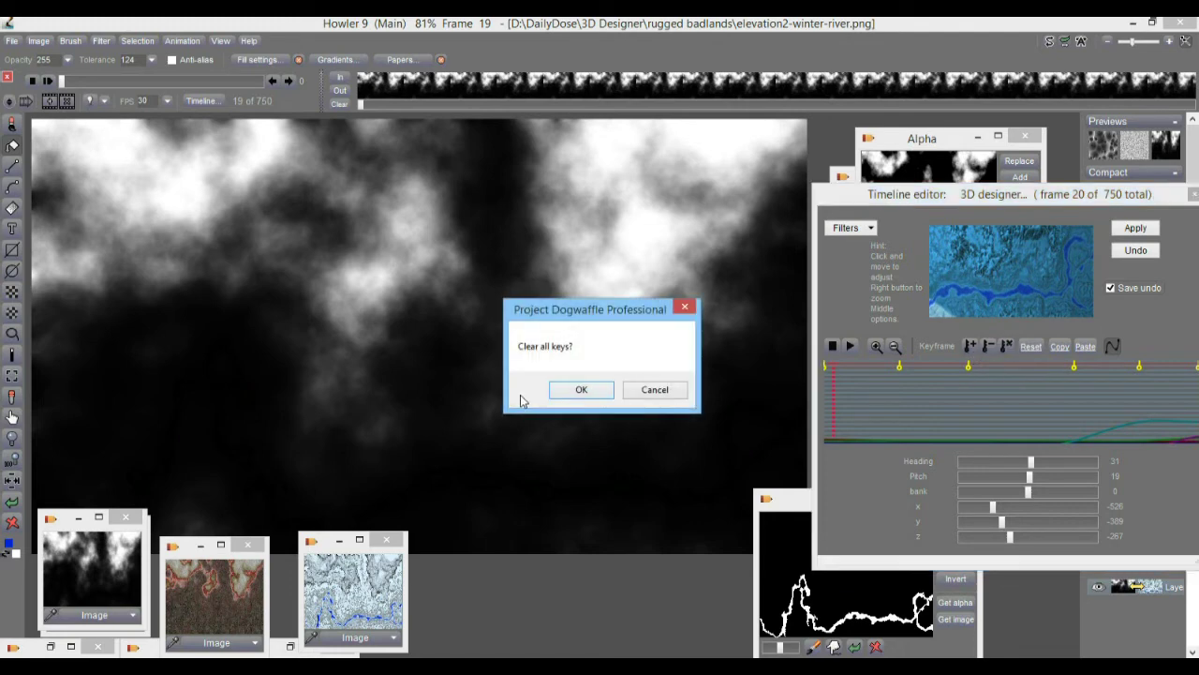
pyautogui.click(581, 388)
pyautogui.moveTo(833, 378)
pyautogui.mouseDown()
pyautogui.moveTo(871, 378)
pyautogui.moveTo(823, 371)
pyautogui.mouseUp()
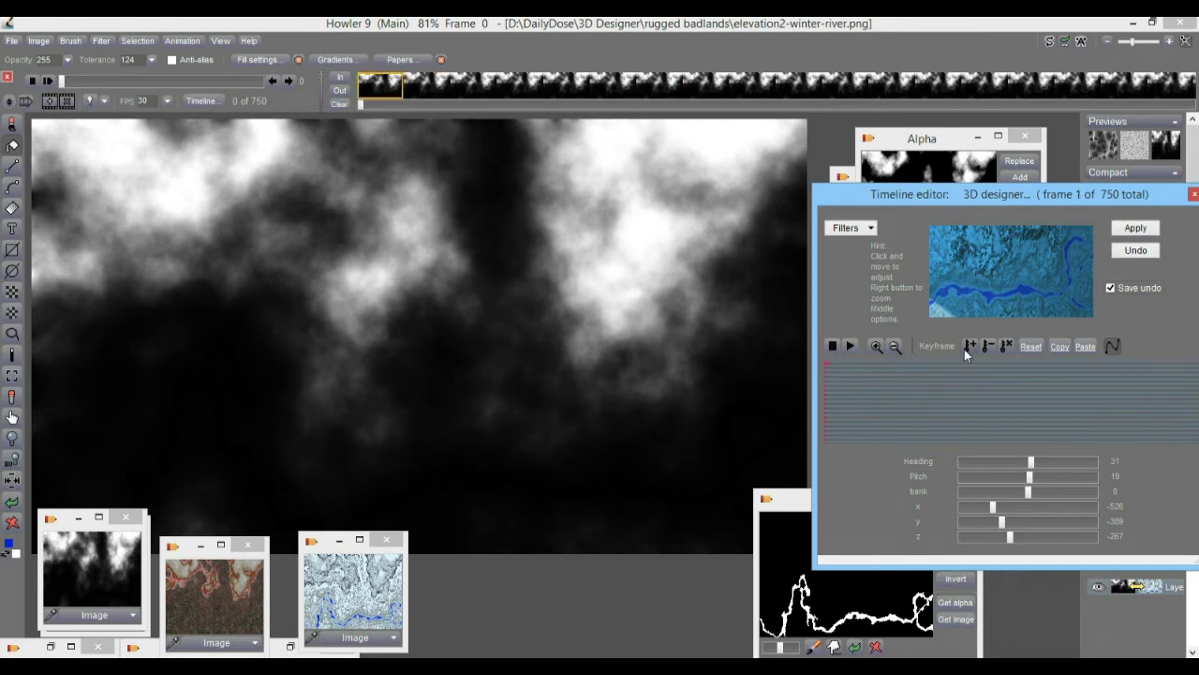
# Add a keyframe at frame 258 with the camera x at 400 and shift that keyframe to frame 344
pyautogui.click(954, 388)
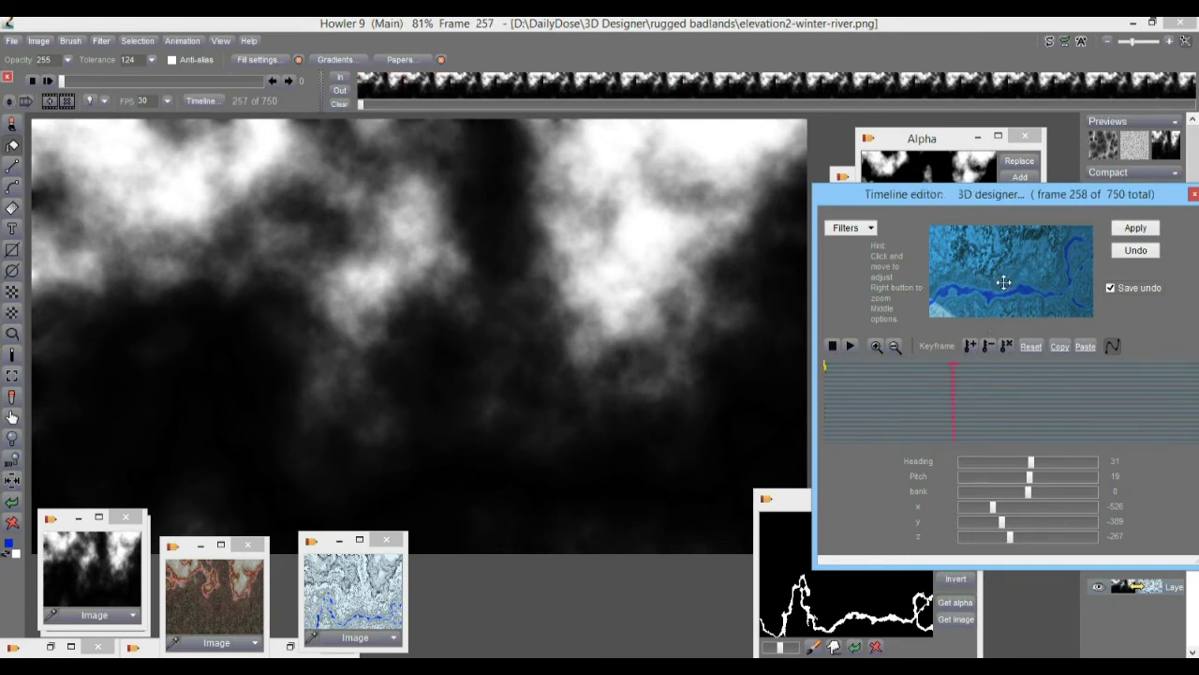
pyautogui.moveTo(996, 511); pyautogui.dragTo(1055, 507)
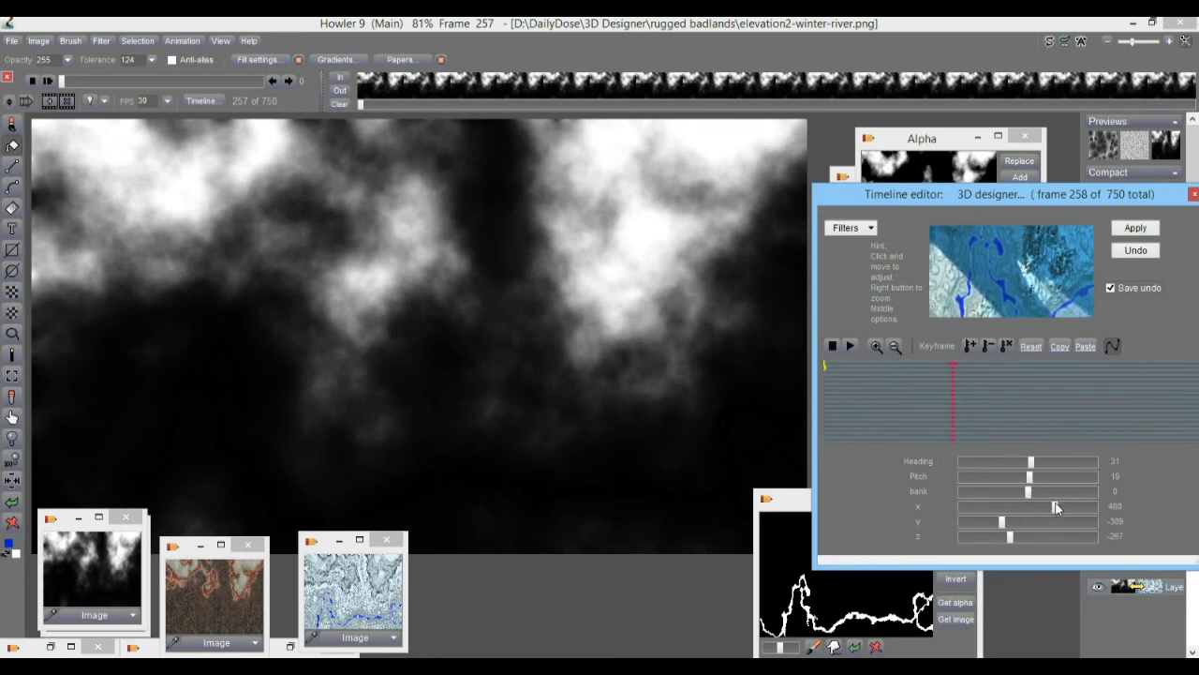
pyautogui.click(970, 347)
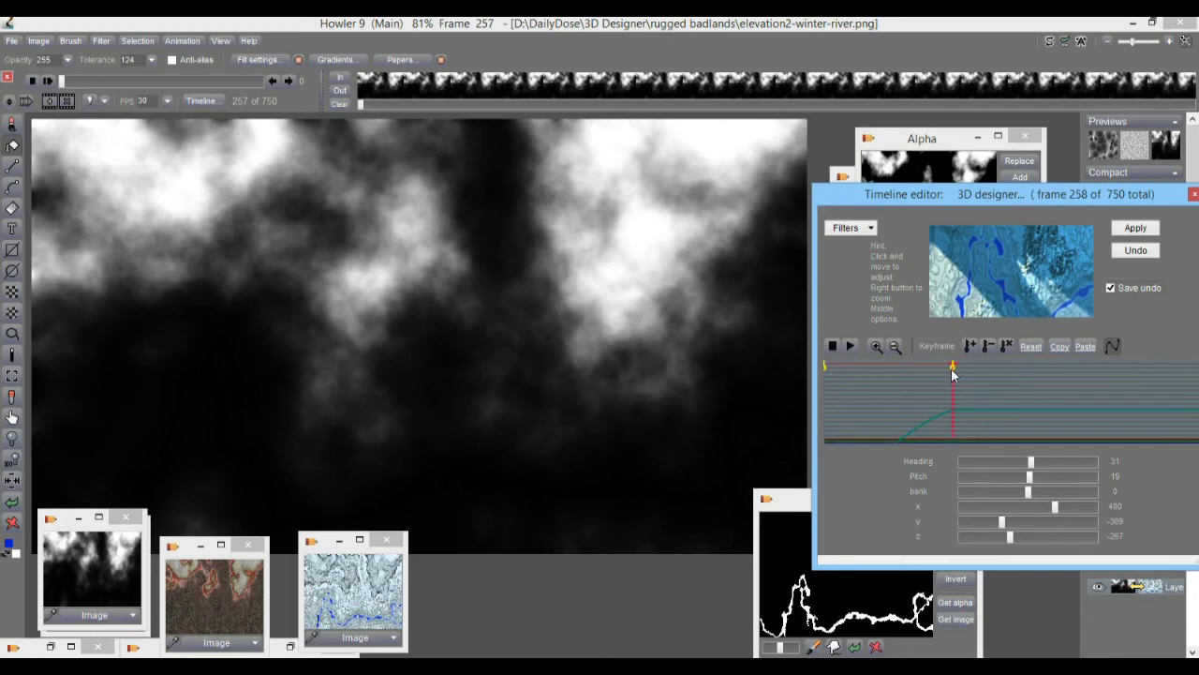
pyautogui.moveTo(954, 367); pyautogui.dragTo(996, 369)
# Add a keyframe at frame 750 with heading 32, pitch 24, x 344 and y about 566
pyautogui.moveTo(1069, 193); pyautogui.dragTo(1004, 184)
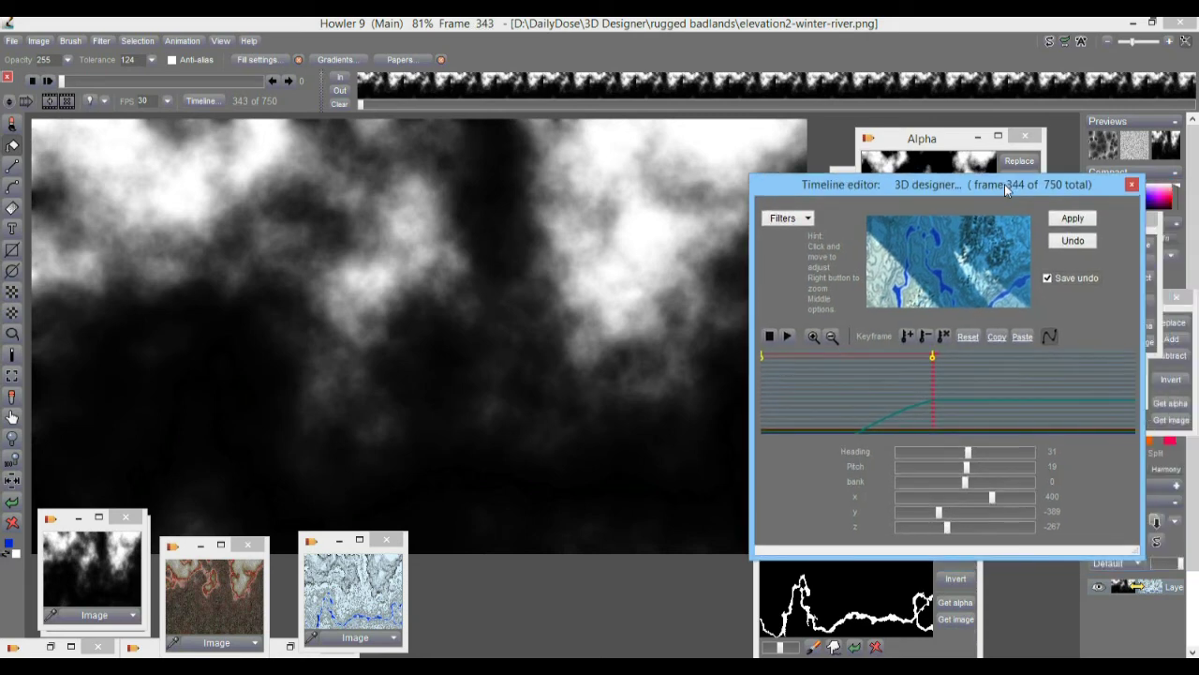
pyautogui.moveTo(1082, 374); pyautogui.dragTo(1140, 381)
pyautogui.moveTo(944, 514); pyautogui.dragTo(1004, 537)
pyautogui.moveTo(966, 286); pyautogui.dragTo(964, 260)
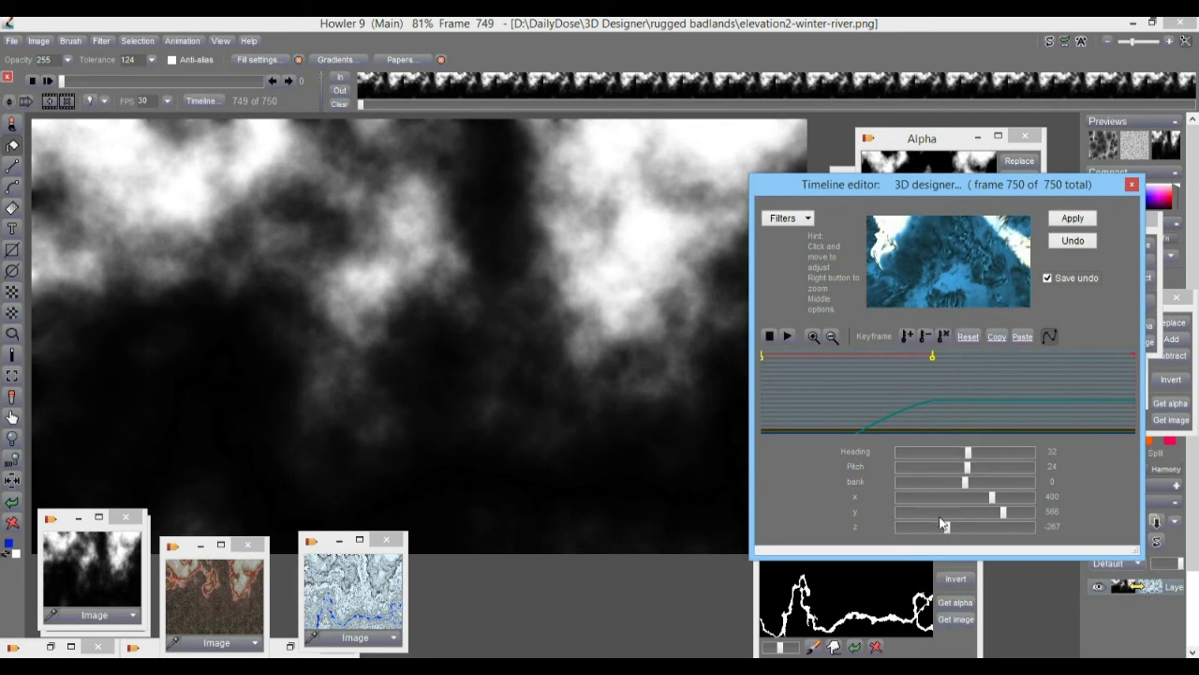
pyautogui.moveTo(984, 496)
pyautogui.mouseDown()
pyautogui.moveTo(1014, 509)
pyautogui.moveTo(995, 506)
pyautogui.mouseUp()
pyautogui.click(906, 338)
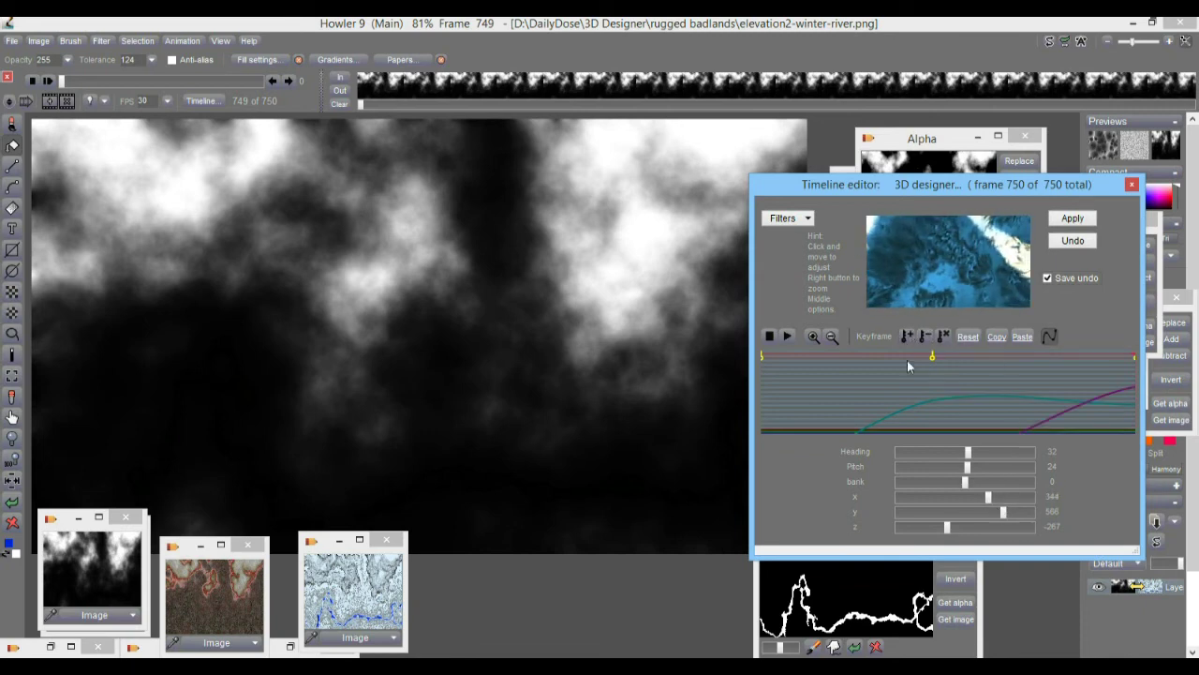
# Preview the camera path up to frame 443 and start rendering the 3D Designer animation across all 750 frames
pyautogui.moveTo(790, 397); pyautogui.dragTo(982, 412)
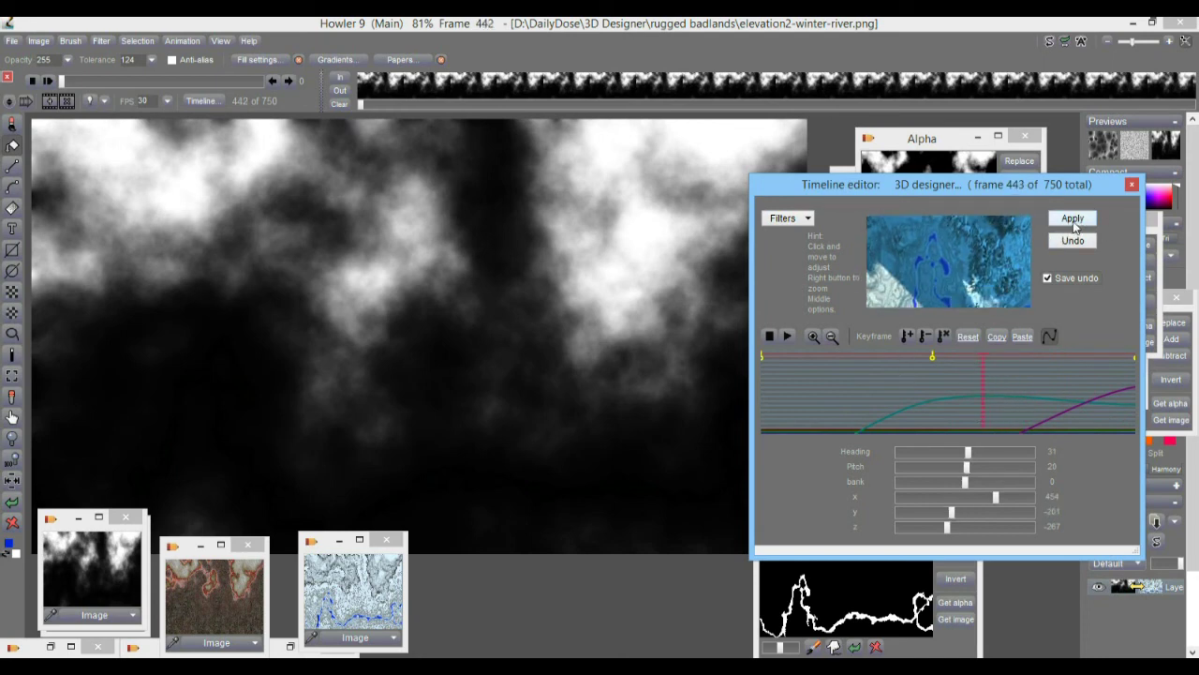
pyautogui.click(1073, 221)
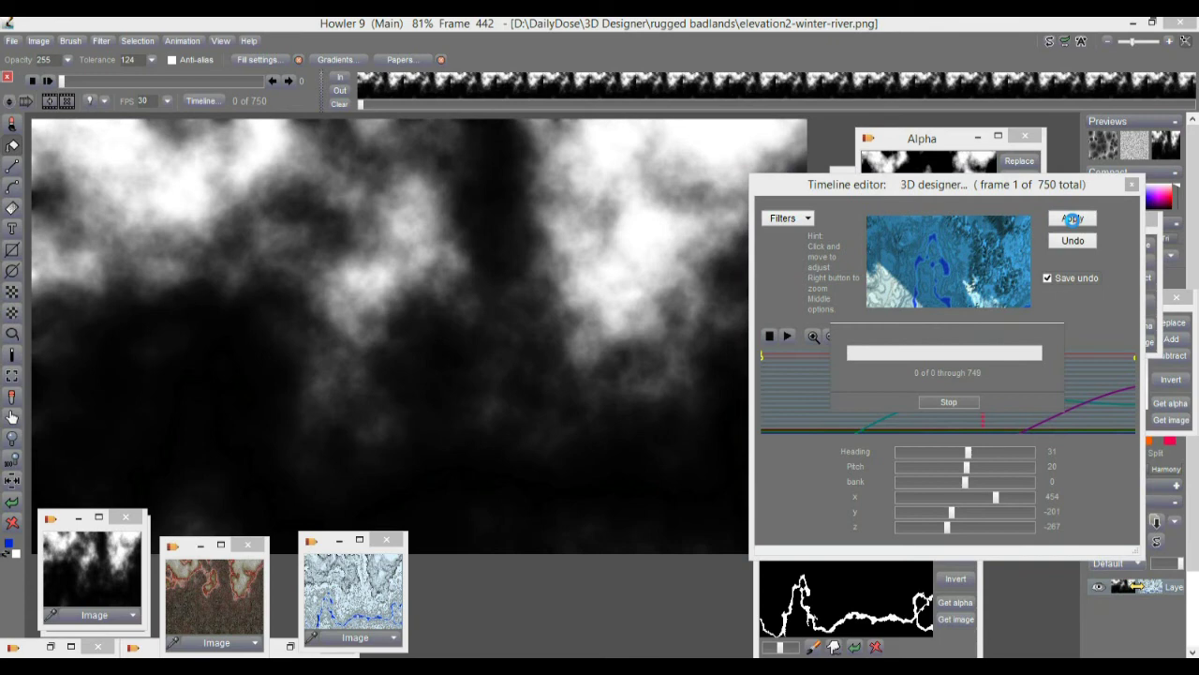